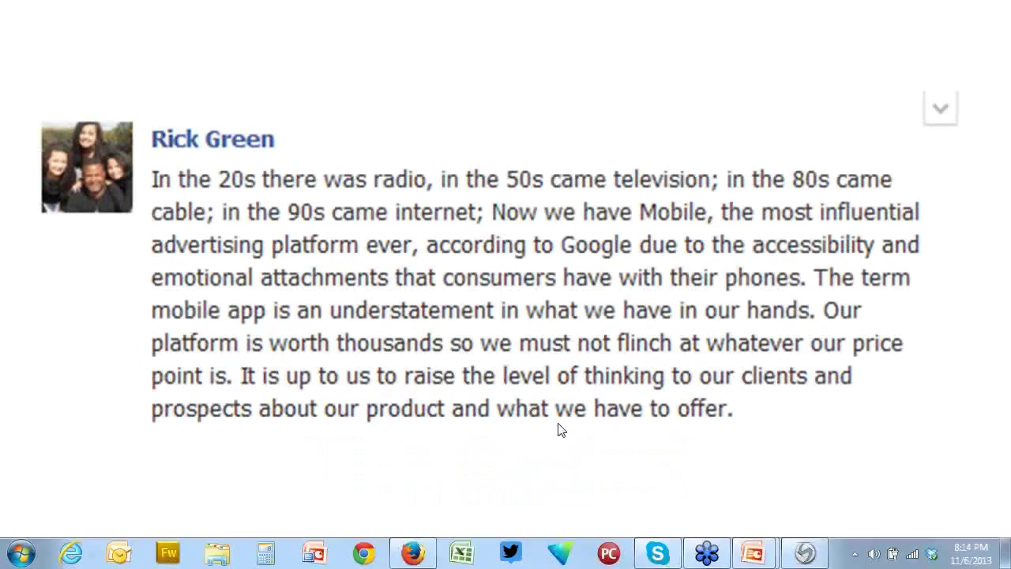
Bring the Web App Settings page forward and show its General Settings
{"action": "left_click", "coordinate": [424, 562]}
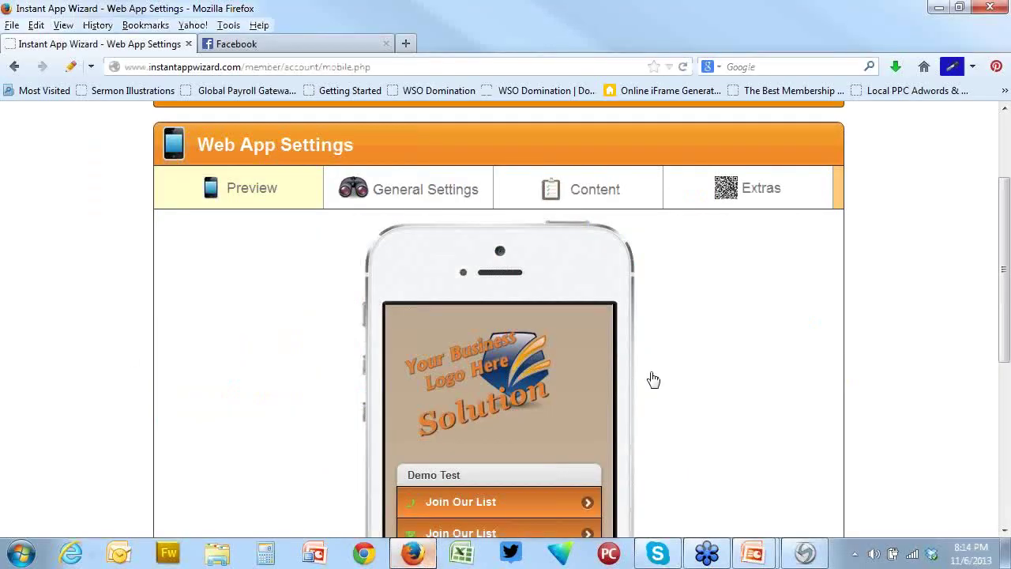
{"action": "scroll", "coordinate": [659, 350], "scroll_direction": "down", "scroll_amount": 2}
{"action": "scroll", "coordinate": [663, 352], "scroll_direction": "up", "scroll_amount": 1}
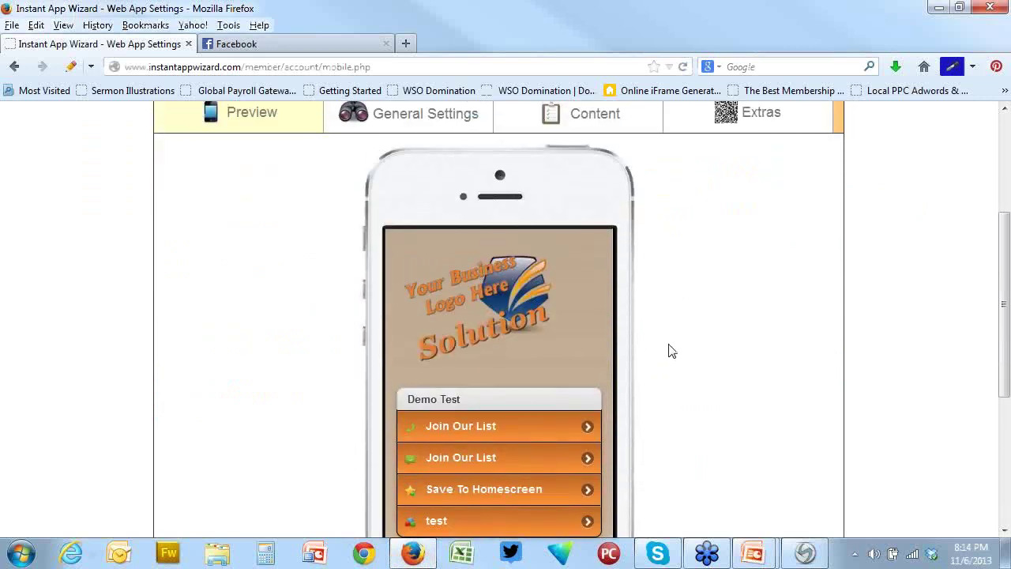
{"action": "scroll", "coordinate": [738, 385], "scroll_direction": "up", "scroll_amount": 2}
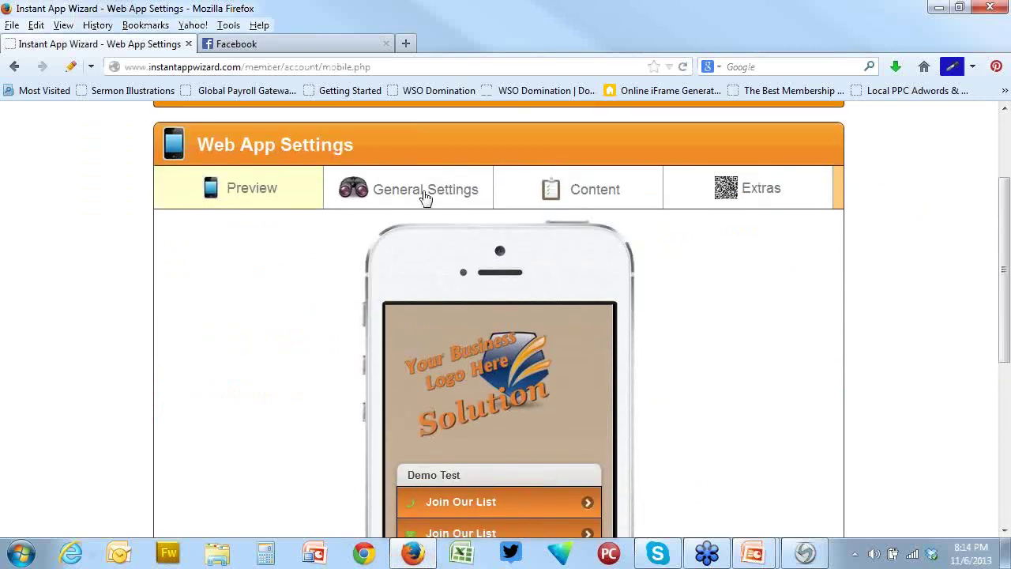
{"action": "left_click", "coordinate": [424, 194]}
Collapse the Home Page Links list and return to the phone preview
{"action": "scroll", "coordinate": [877, 181], "scroll_direction": "down", "scroll_amount": 3}
{"action": "scroll", "coordinate": [869, 181], "scroll_direction": "up", "scroll_amount": 2}
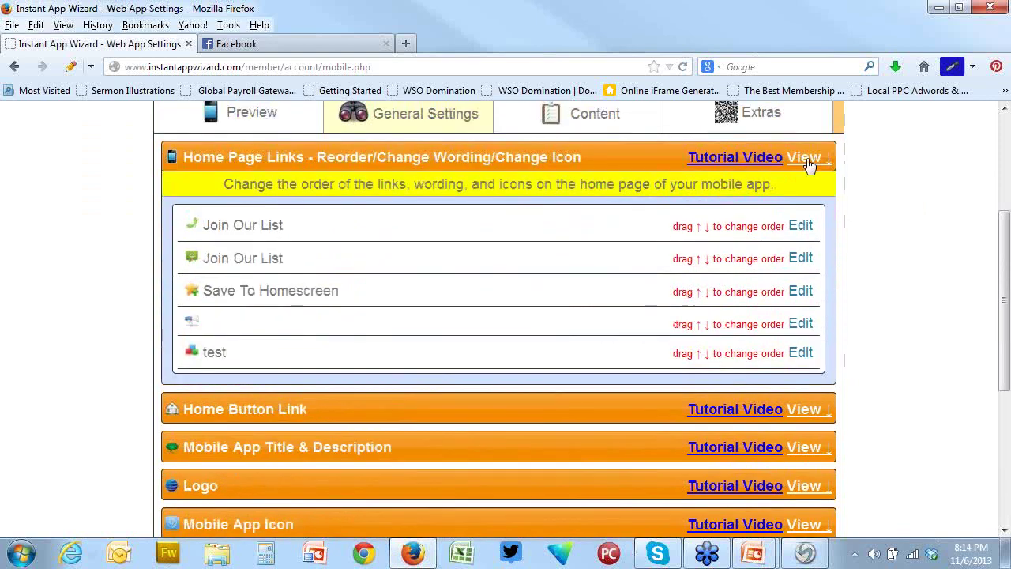
{"action": "left_click", "coordinate": [810, 158]}
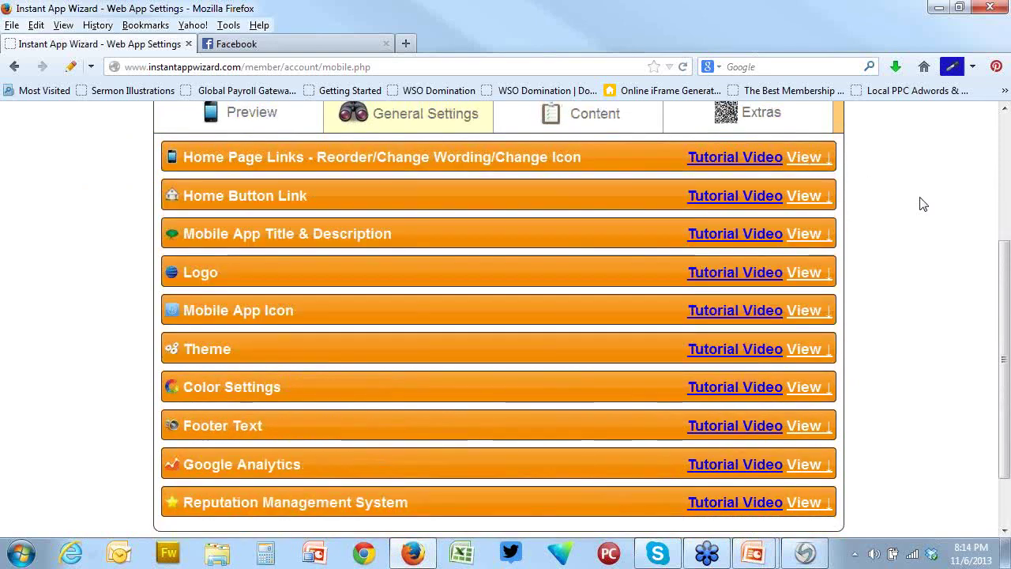
{"action": "scroll", "coordinate": [921, 203], "scroll_direction": "down", "scroll_amount": 2}
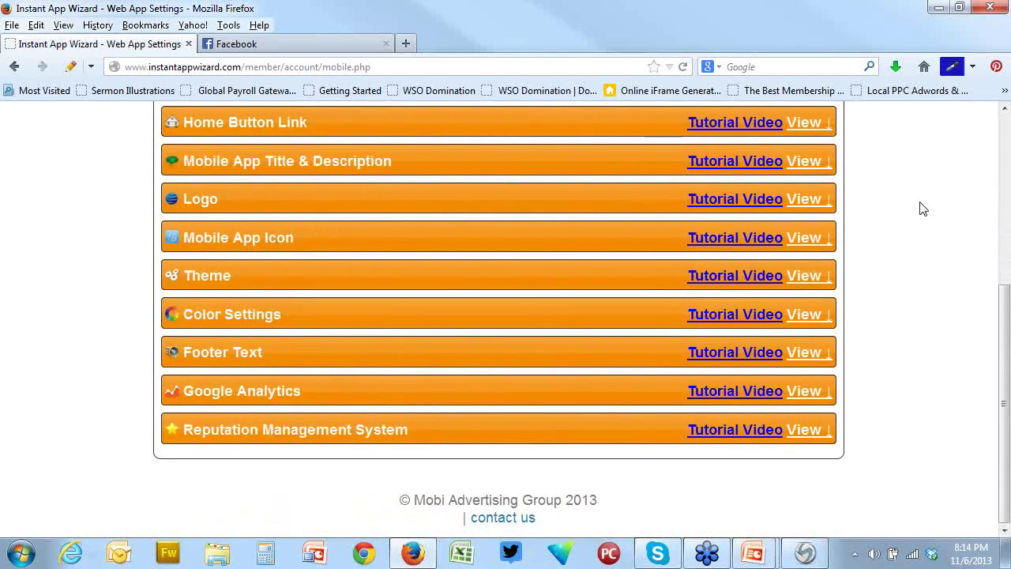
{"action": "scroll", "coordinate": [898, 365], "scroll_direction": "up", "scroll_amount": 3}
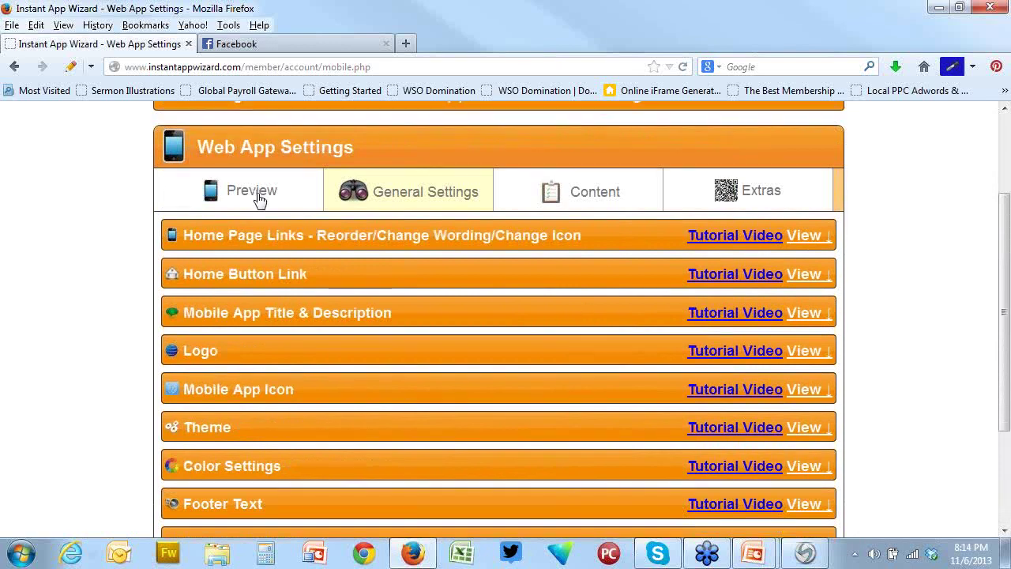
{"action": "left_click", "coordinate": [258, 198]}
{"action": "scroll", "coordinate": [731, 347], "scroll_direction": "down", "scroll_amount": 4}
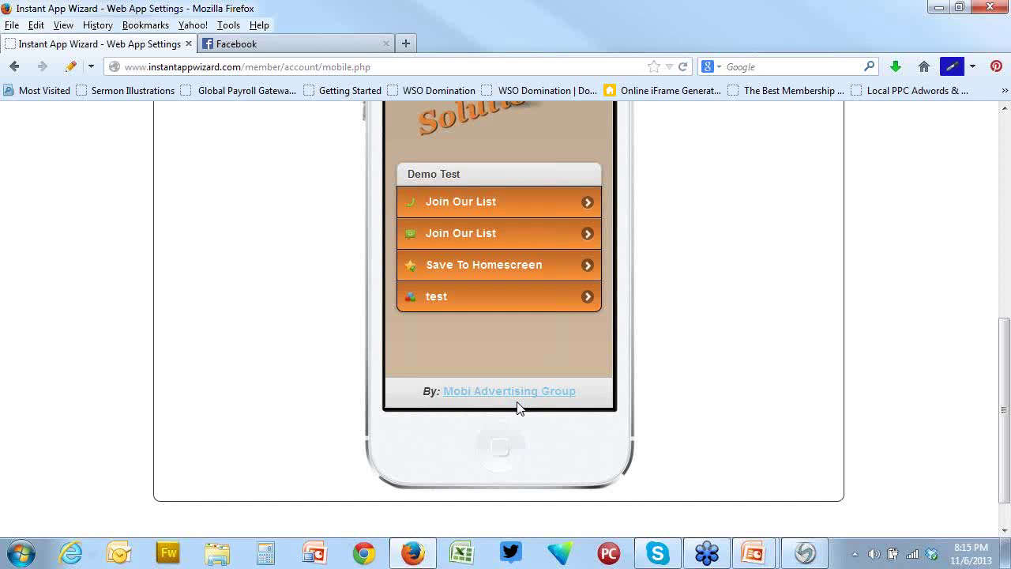
{"action": "scroll", "coordinate": [664, 413], "scroll_direction": "up", "scroll_amount": 2}
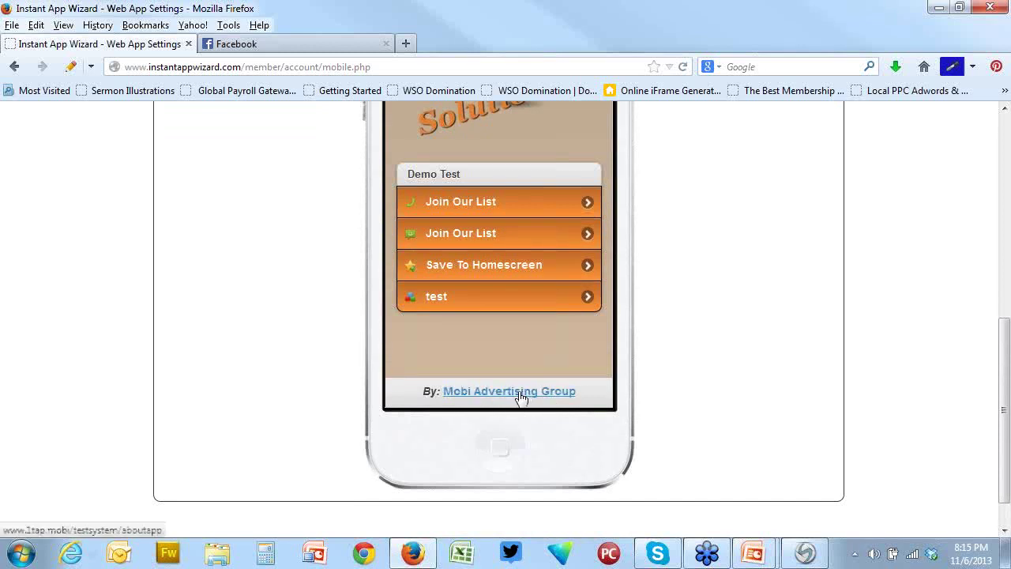
{"action": "scroll", "coordinate": [520, 395], "scroll_direction": "up", "scroll_amount": 2}
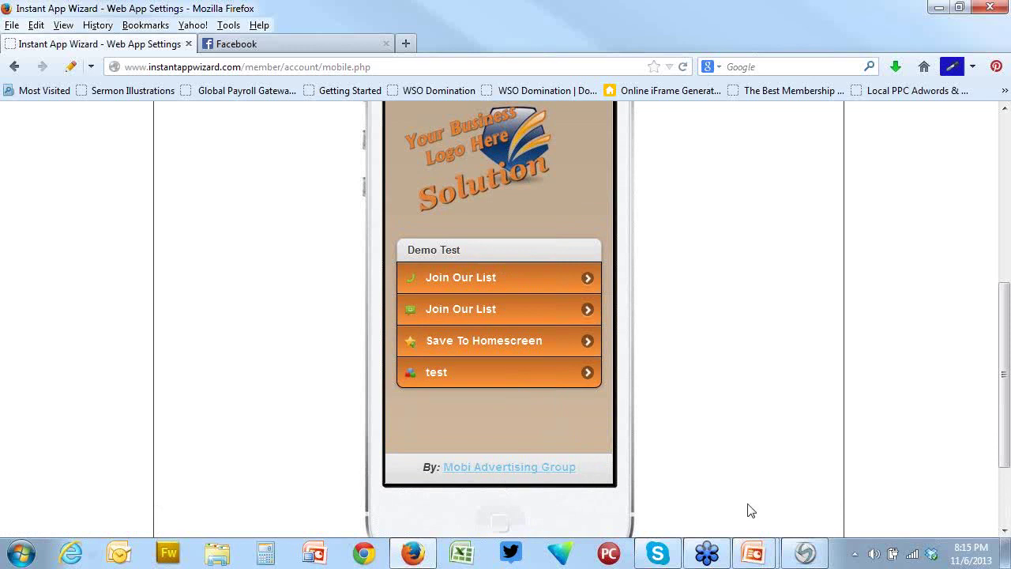
{"action": "scroll", "coordinate": [469, 413], "scroll_direction": "down", "scroll_amount": 3}
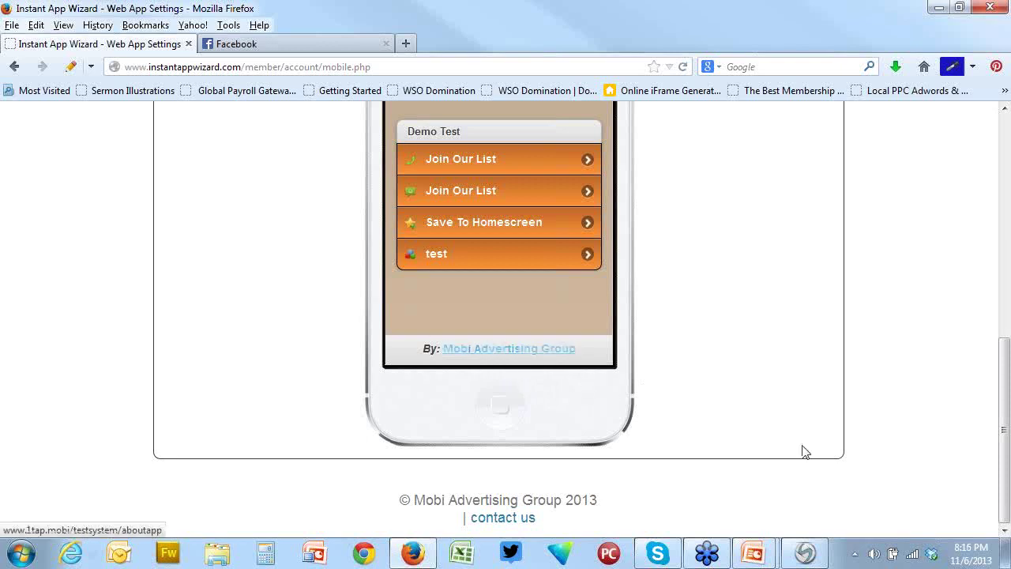
{"action": "scroll", "coordinate": [774, 433], "scroll_direction": "up", "scroll_amount": 3}
{"action": "scroll", "coordinate": [775, 433], "scroll_direction": "up", "scroll_amount": 2}
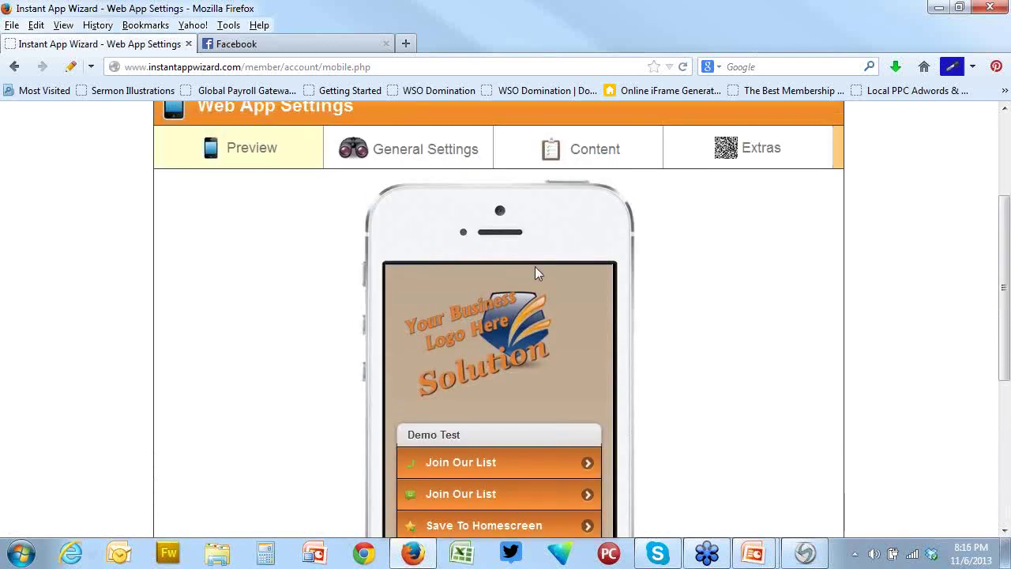
Expand the Footer Text settings under General Settings
{"action": "left_click", "coordinate": [424, 158]}
{"action": "scroll", "coordinate": [454, 289], "scroll_direction": "down", "scroll_amount": 2}
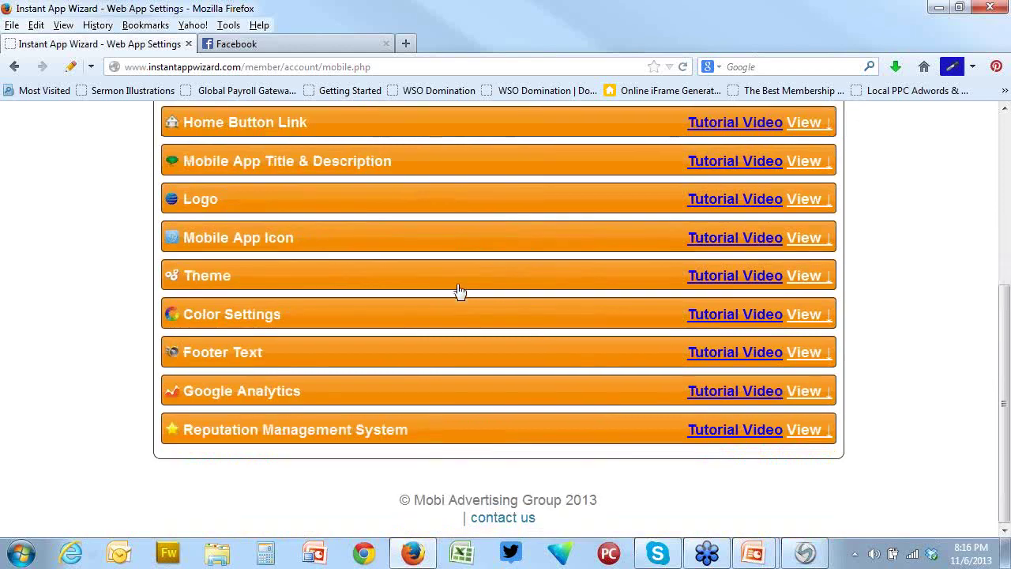
{"action": "left_click", "coordinate": [803, 352]}
{"action": "scroll", "coordinate": [580, 413], "scroll_direction": "down", "scroll_amount": 3}
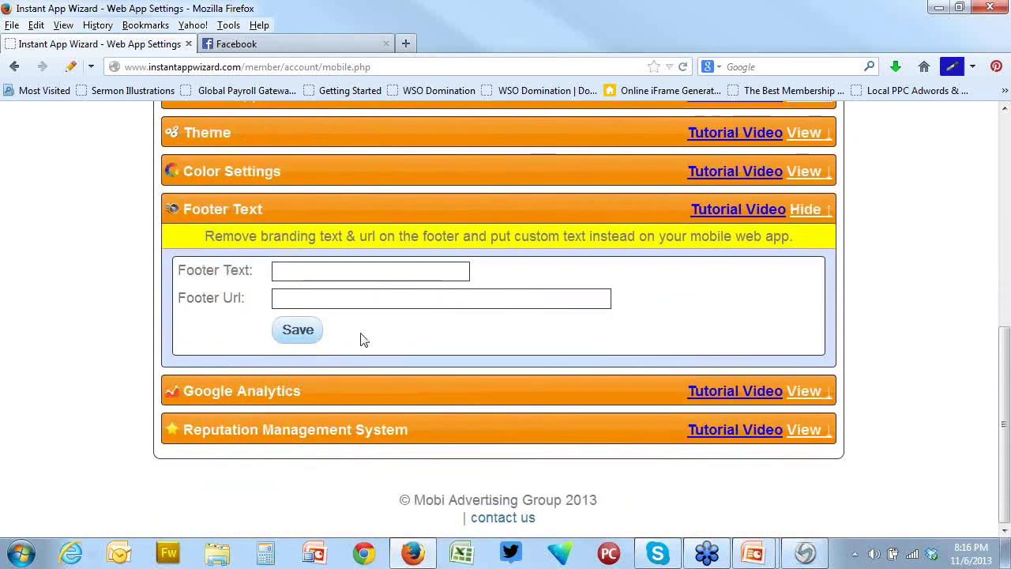
{"action": "left_click", "coordinate": [337, 275]}
{"action": "type", "text": "Kerry's "}
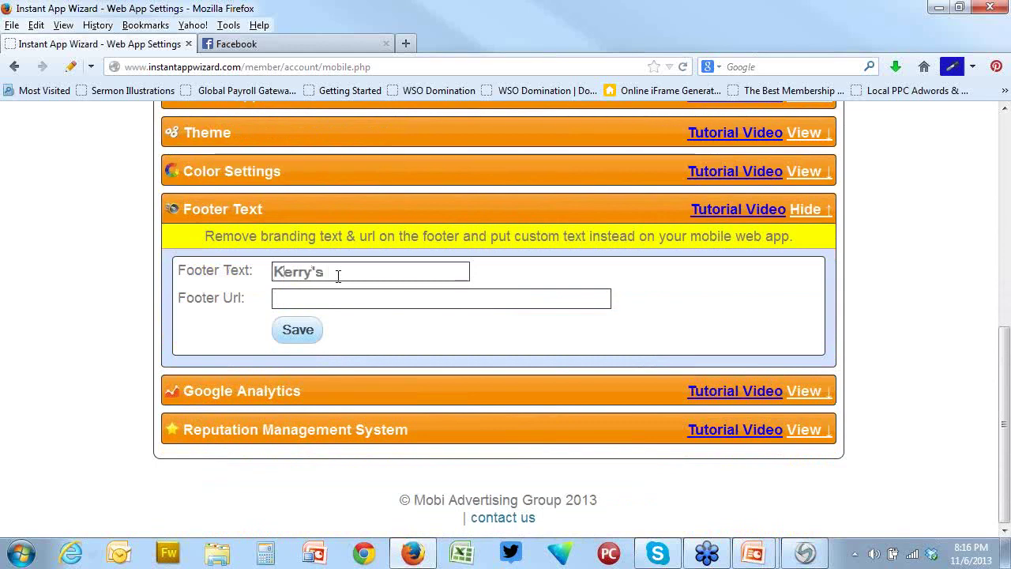
{"action": "type", "text": "Pizz"}
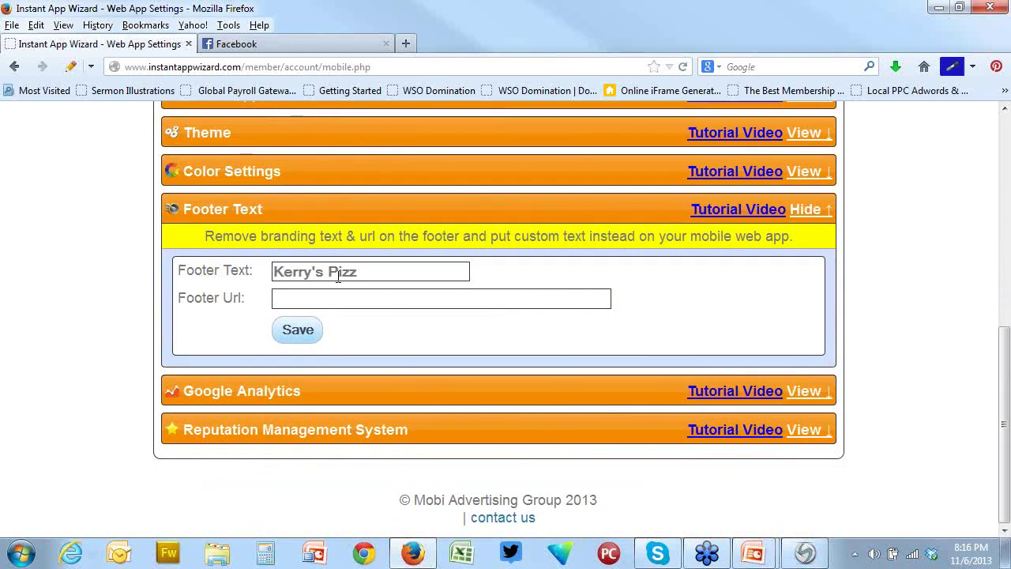
{"action": "type", "text": "a"}
{"action": "left_click", "coordinate": [335, 298]}
{"action": "type", "text": "http:"}
{"action": "key", "text": "BackSpace"}
{"action": "type", "text": "://kerrys"}
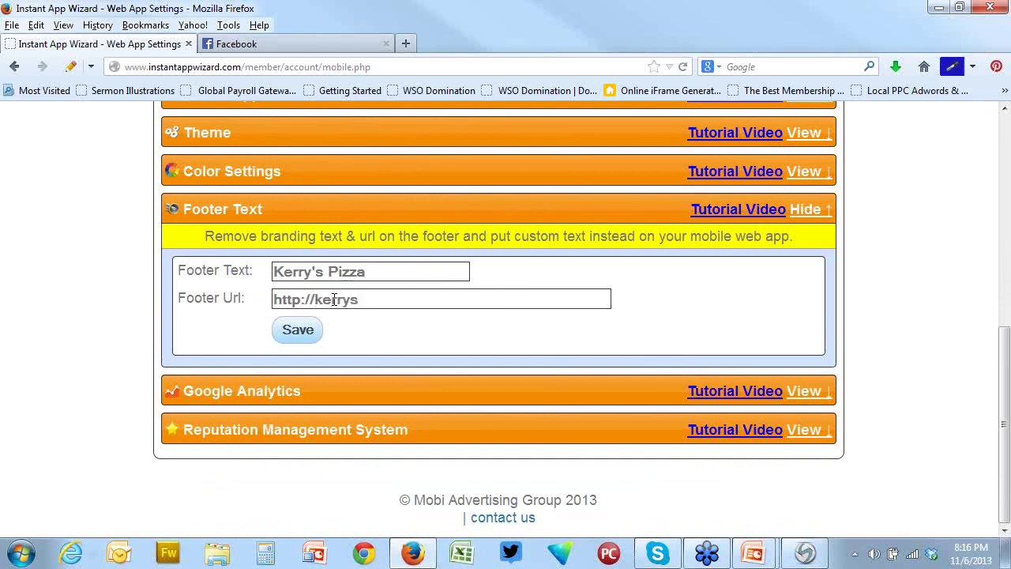
{"action": "type", "text": "pizza.com"}
{"action": "left_click", "coordinate": [301, 331]}
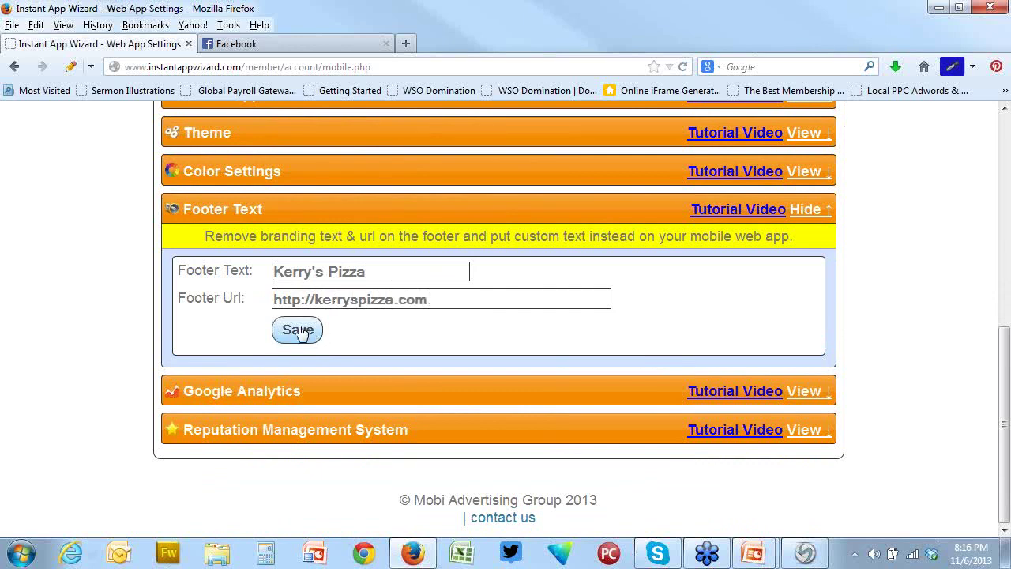
{"action": "scroll", "coordinate": [241, 183], "scroll_direction": "up", "scroll_amount": 5}
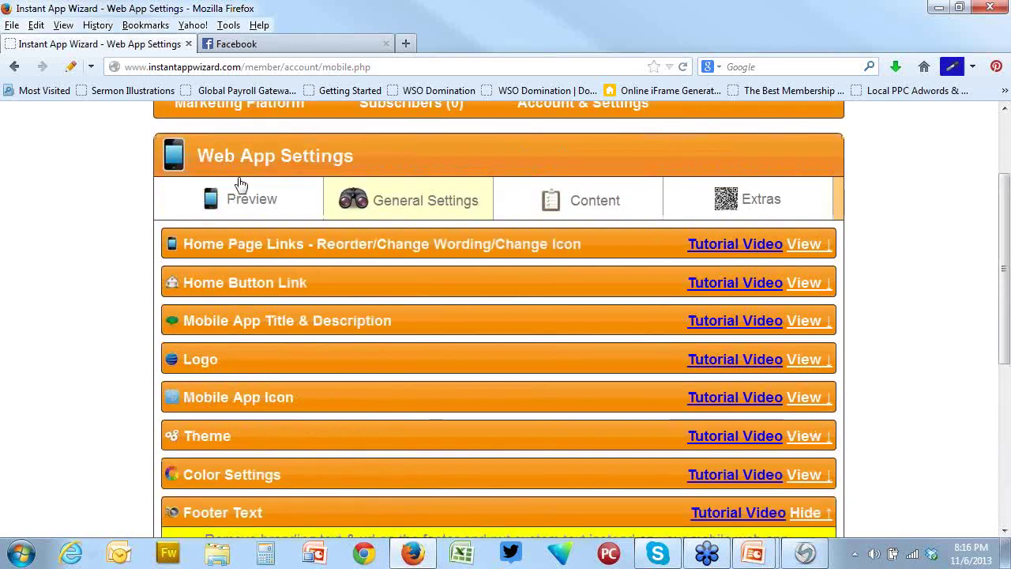
Preview the app and check the 'By: Kerry's Pizza' footer credit below the Demo Test menu
{"action": "left_click", "coordinate": [256, 207]}
{"action": "scroll", "coordinate": [718, 383], "scroll_direction": "down", "scroll_amount": 4}
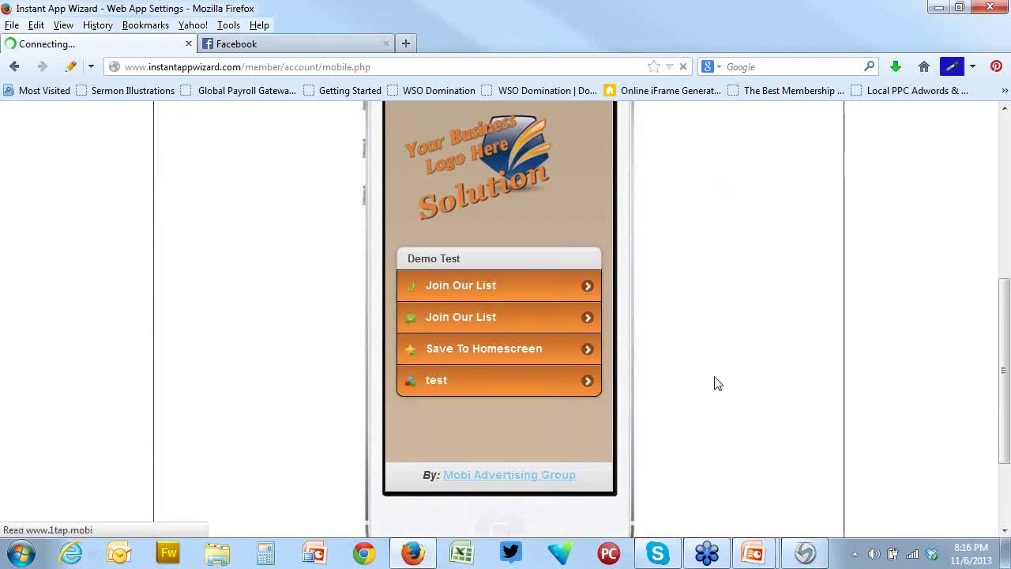
{"action": "scroll", "coordinate": [716, 384], "scroll_direction": "down", "scroll_amount": 3}
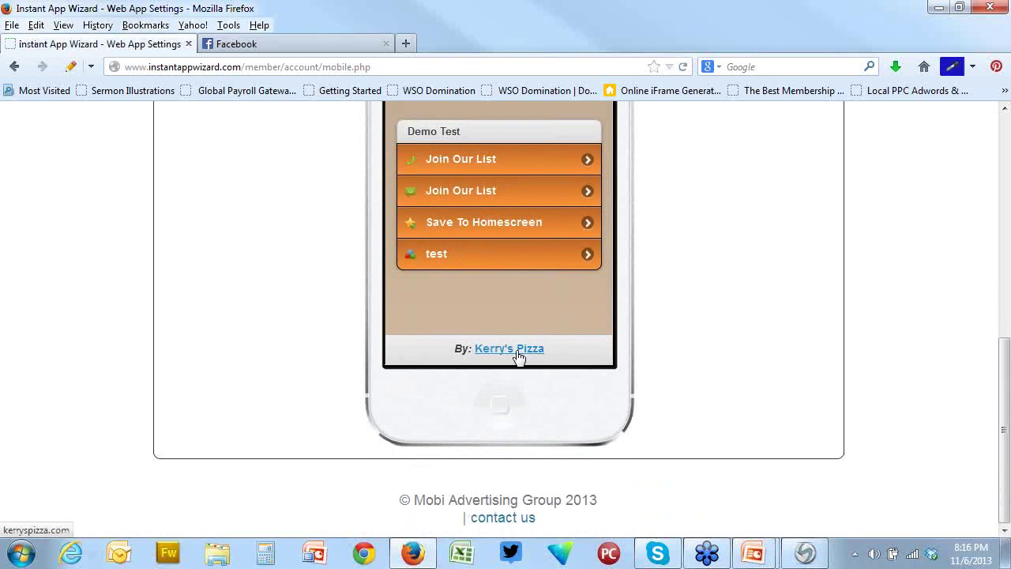
{"action": "scroll", "coordinate": [786, 356], "scroll_direction": "up", "scroll_amount": 4}
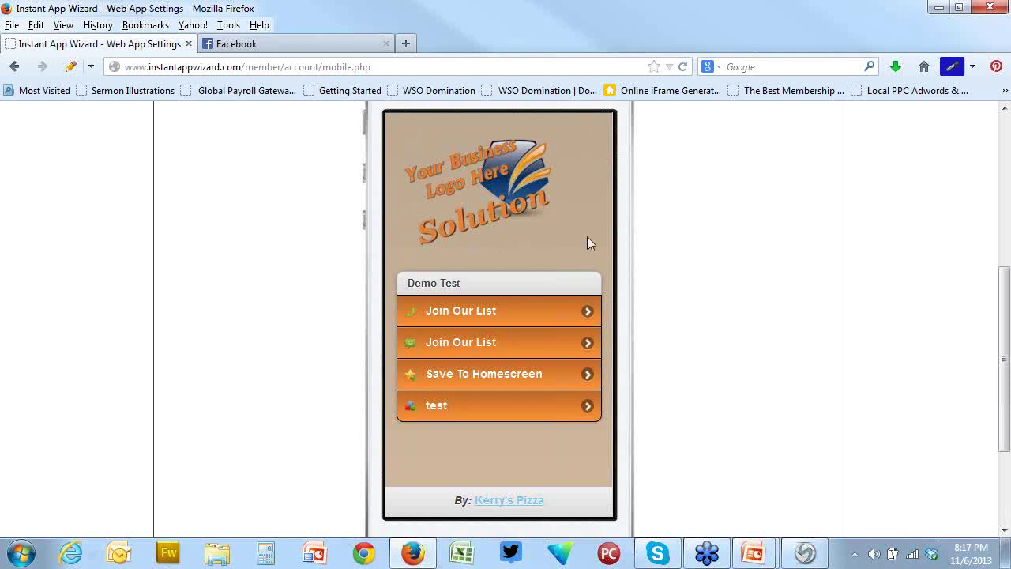
{"action": "scroll", "coordinate": [585, 213], "scroll_direction": "up", "scroll_amount": 2}
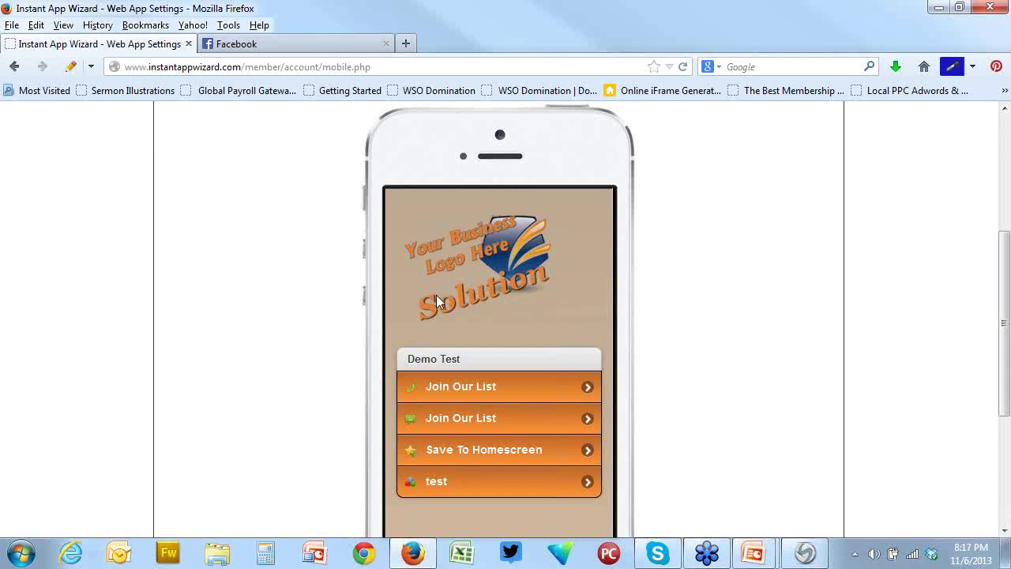
{"action": "scroll", "coordinate": [656, 358], "scroll_direction": "down", "scroll_amount": 4}
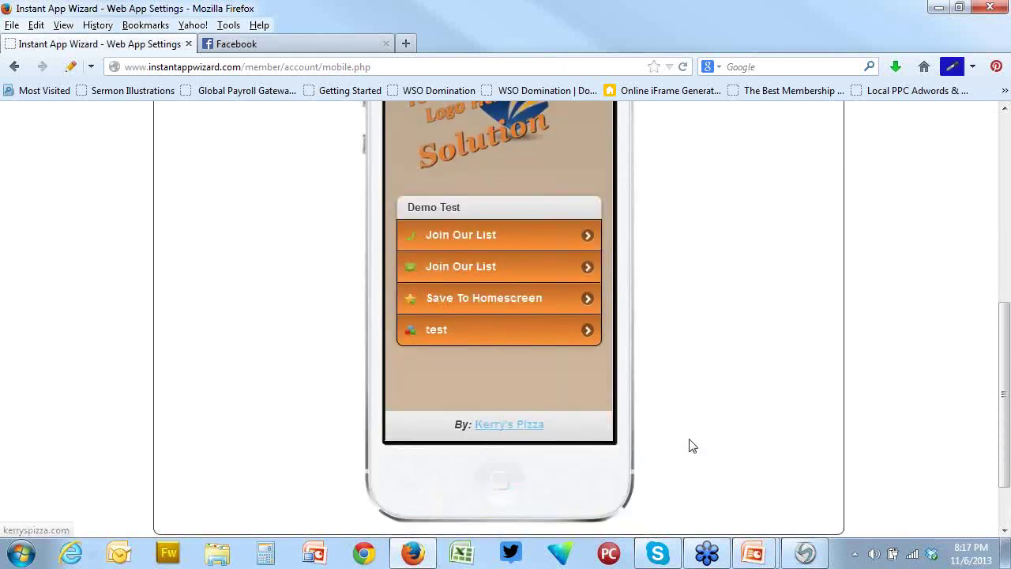
{"action": "scroll", "coordinate": [690, 445], "scroll_direction": "up", "scroll_amount": 2}
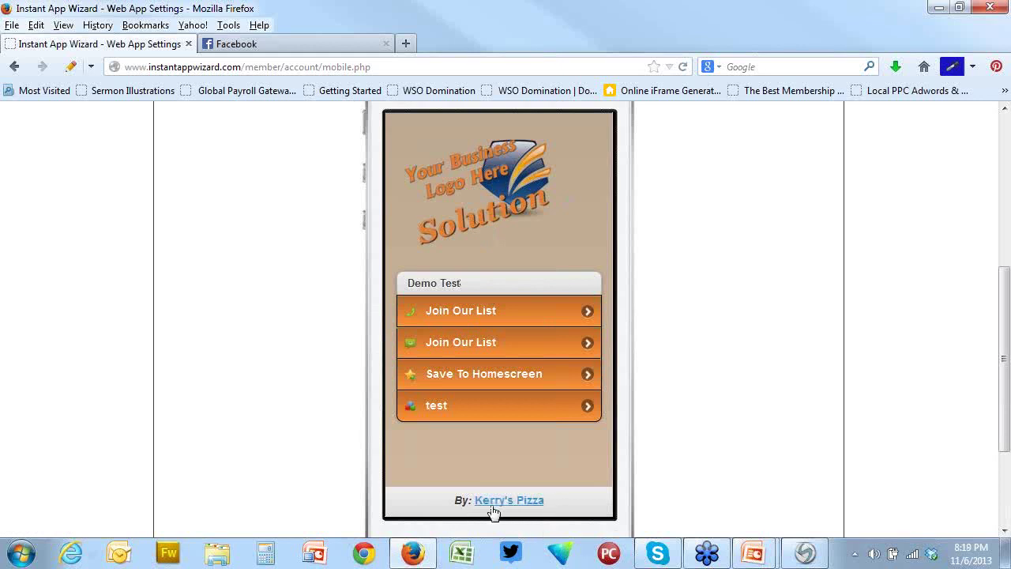
{"action": "scroll", "coordinate": [529, 510], "scroll_direction": "down", "scroll_amount": 2}
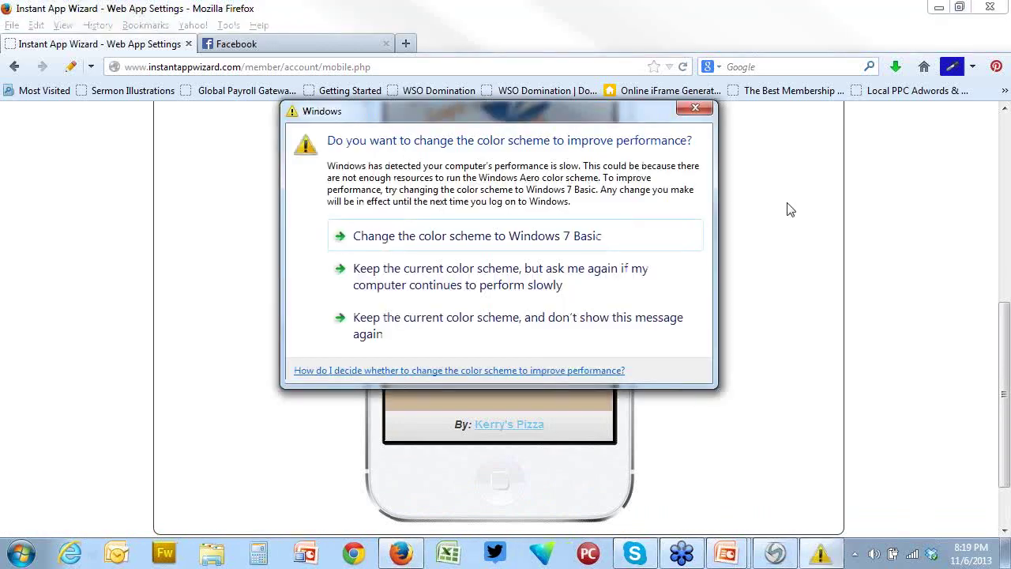
Switch Windows to the Basic colour scheme and scroll back up the preview
{"action": "left_click", "coordinate": [448, 243]}
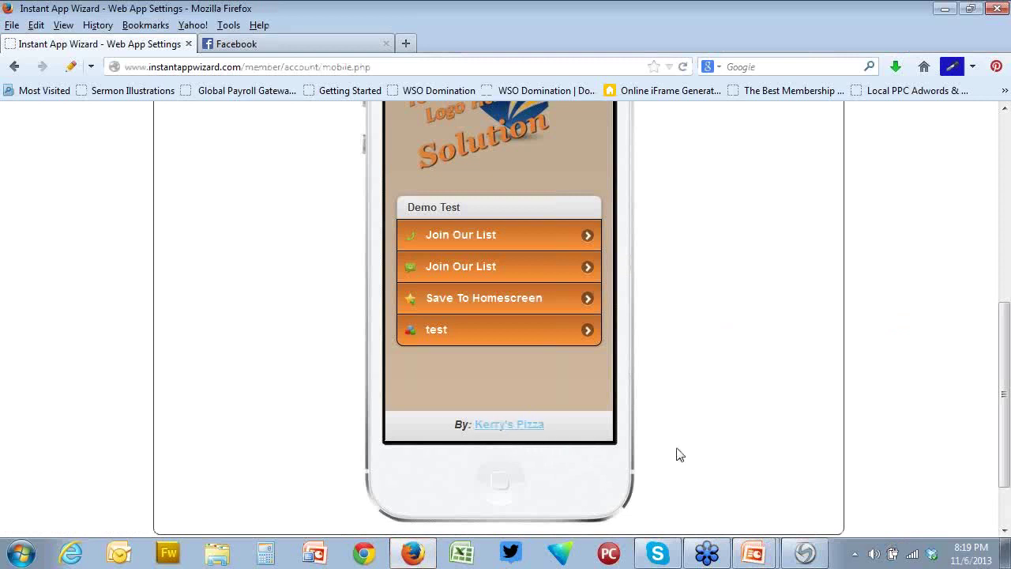
{"action": "scroll", "coordinate": [724, 416], "scroll_direction": "up", "scroll_amount": 2}
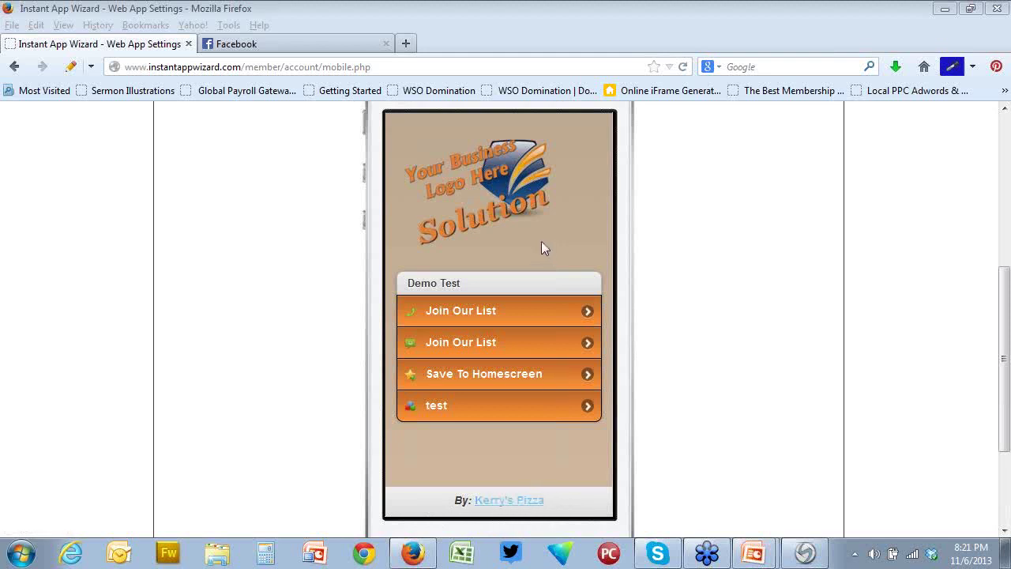
Try the Kerry's Pizza footer link, then return to the Web App Settings tabs
{"action": "left_click", "coordinate": [523, 512]}
{"action": "left_click", "coordinate": [752, 430]}
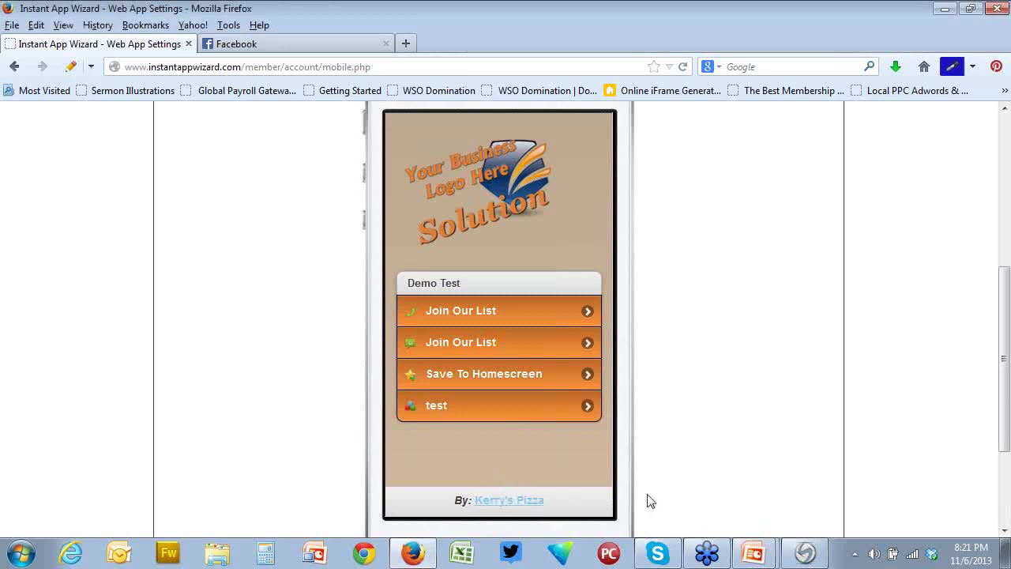
{"action": "scroll", "coordinate": [669, 485], "scroll_direction": "up", "scroll_amount": 5}
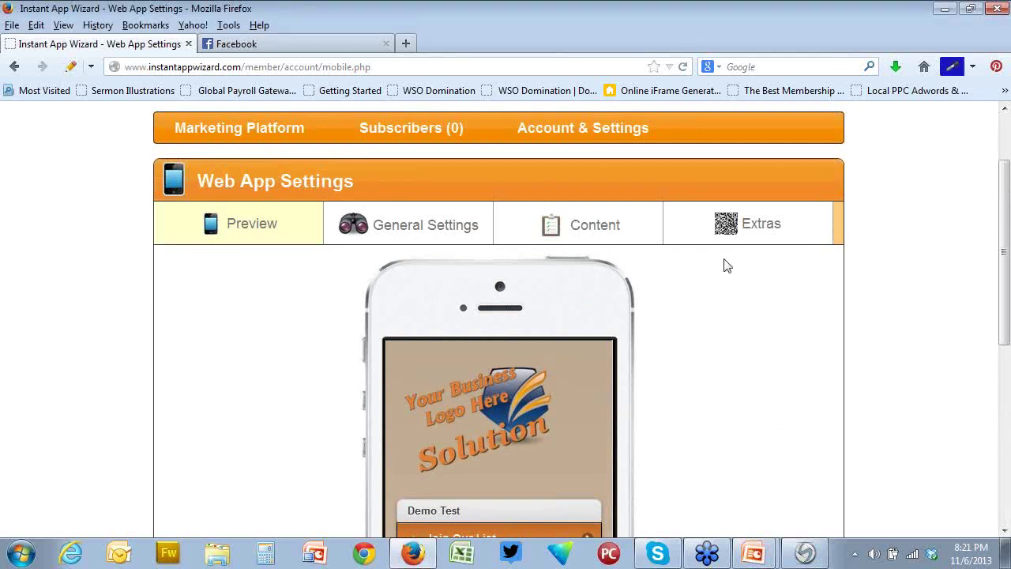
Open the Content tab and expand the still-empty Custom Forms section
{"action": "left_click", "coordinate": [578, 229]}
{"action": "scroll", "coordinate": [578, 231], "scroll_direction": "down", "scroll_amount": 3}
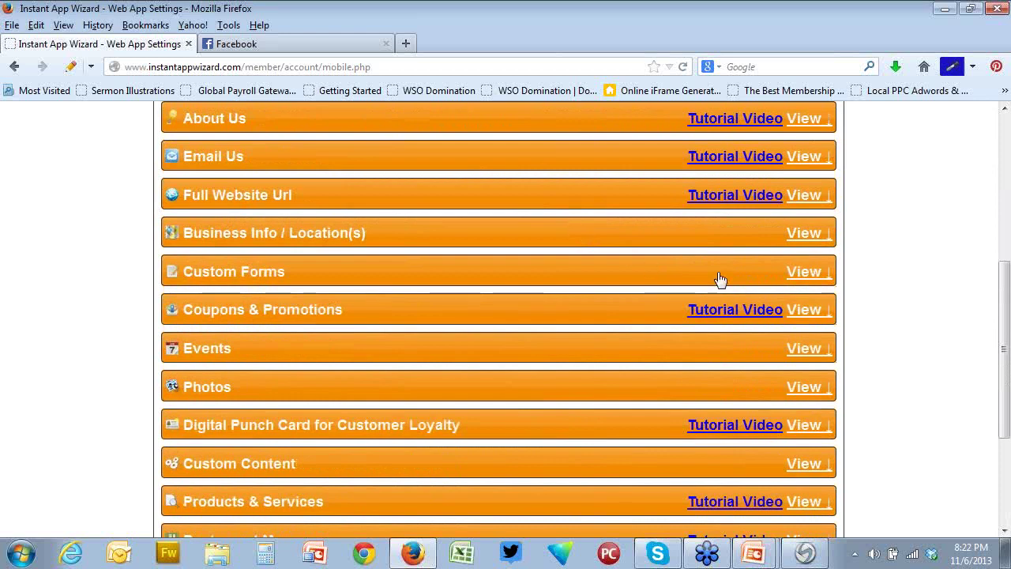
{"action": "left_click", "coordinate": [800, 273]}
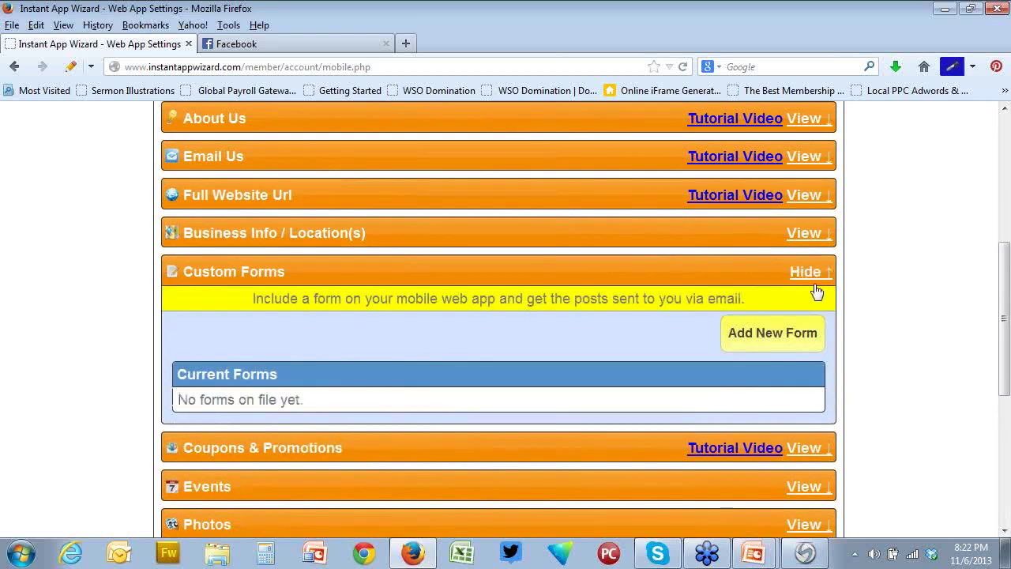
{"action": "left_click", "coordinate": [814, 273]}
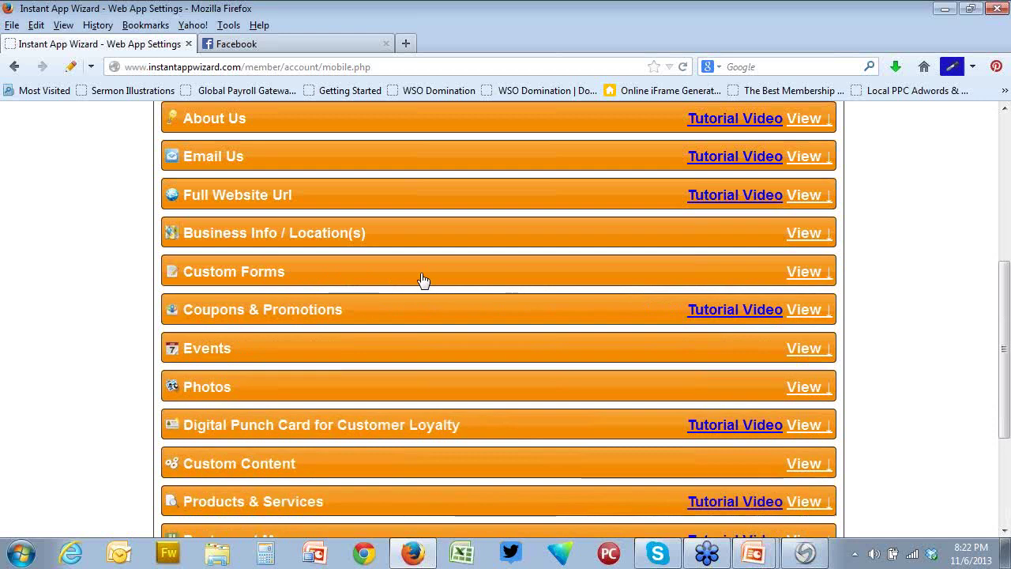
{"action": "left_click", "coordinate": [824, 274]}
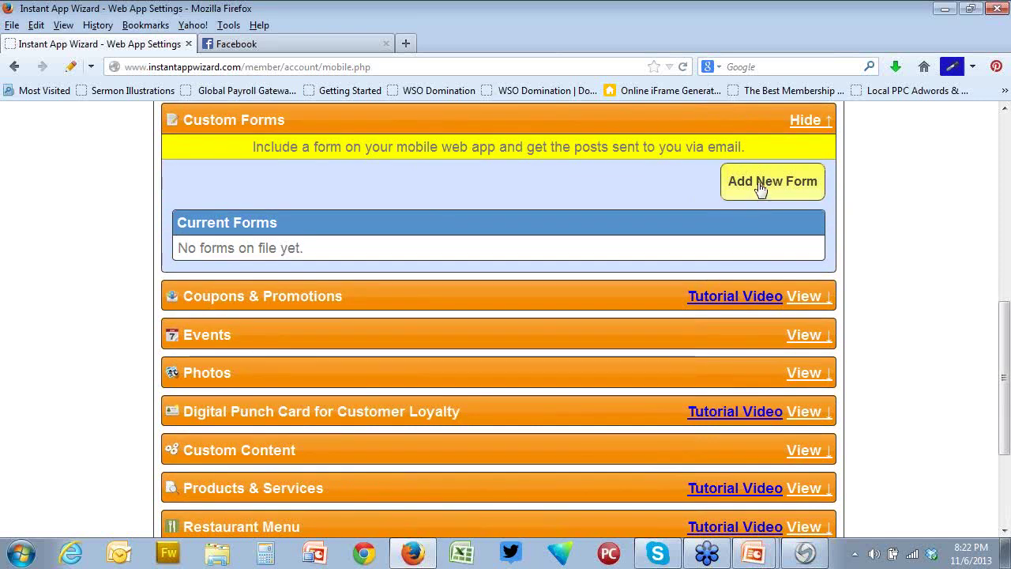
Add a new form, rename Form1 to 'Rate Us', and enter the recipient e-mail address
{"action": "left_click", "coordinate": [759, 184]}
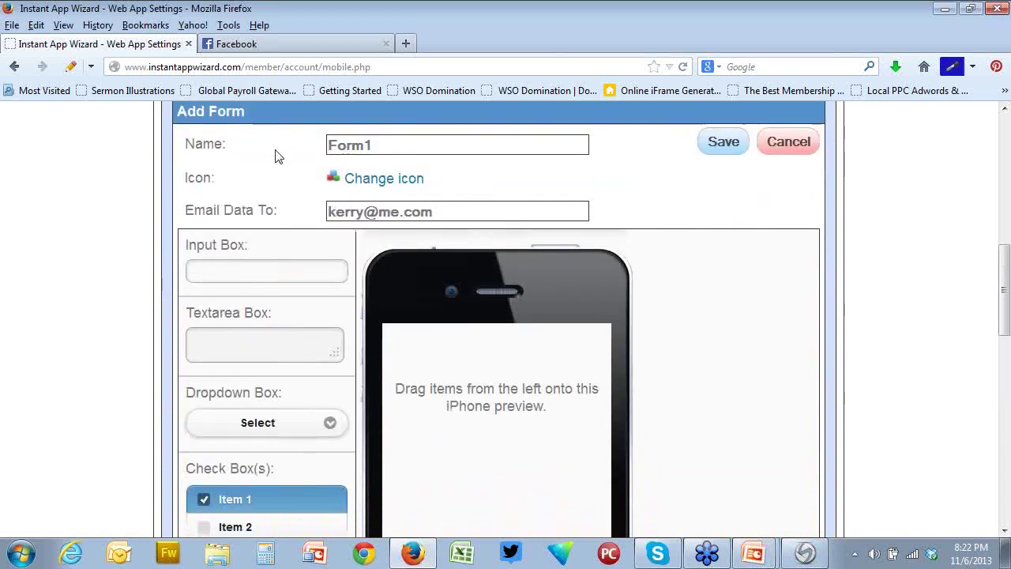
{"action": "left_click", "coordinate": [388, 147]}
{"action": "double_click", "coordinate": [348, 148]}
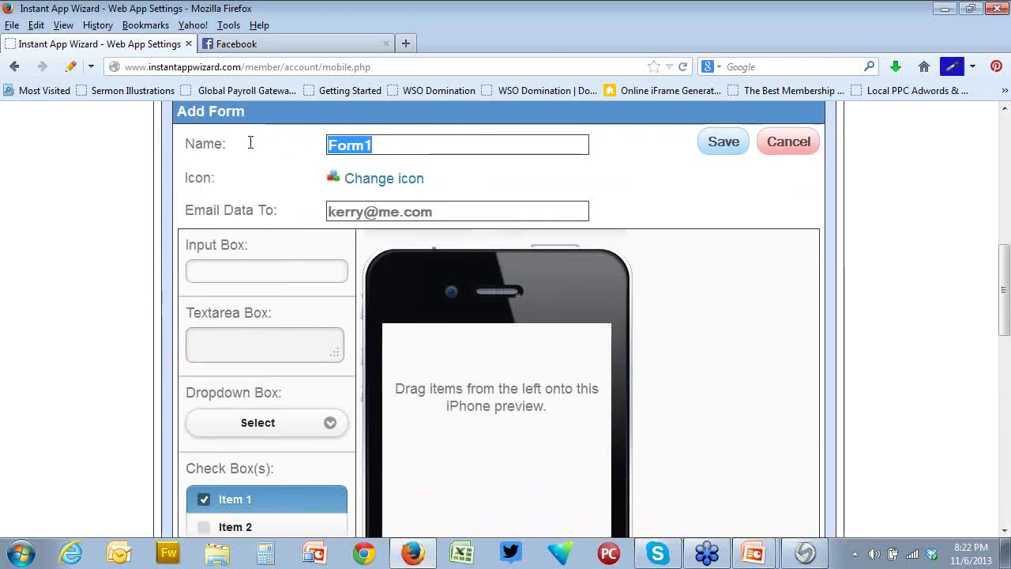
{"action": "type", "text": "Rate Us"}
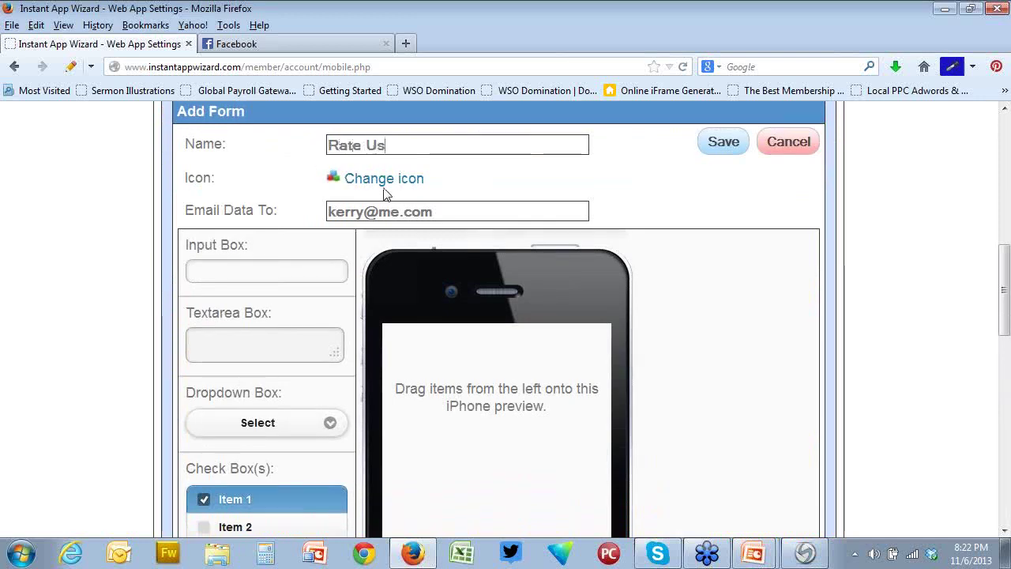
{"action": "left_click_drag", "start_coordinate": [451, 211], "coordinate": [357, 212]}
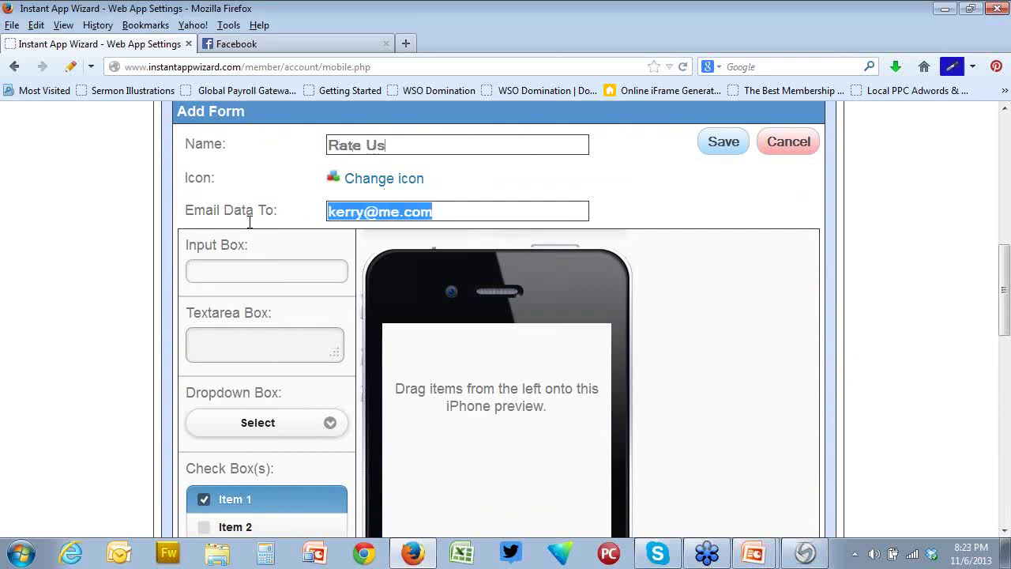
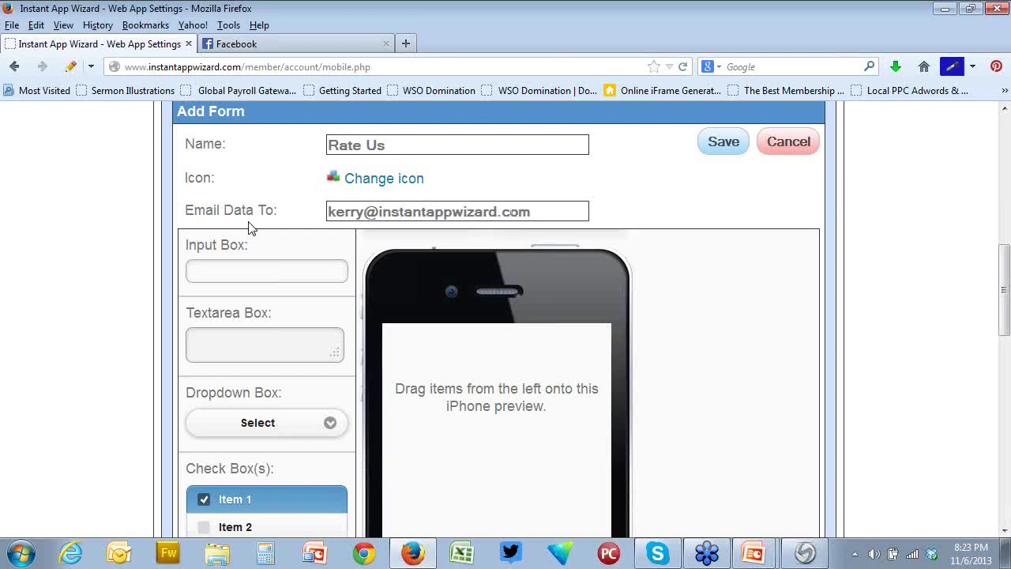
Add an Input Box titled 'Name' to the form and set Required to Yes
{"action": "scroll", "coordinate": [716, 338], "scroll_direction": "down", "scroll_amount": 2}
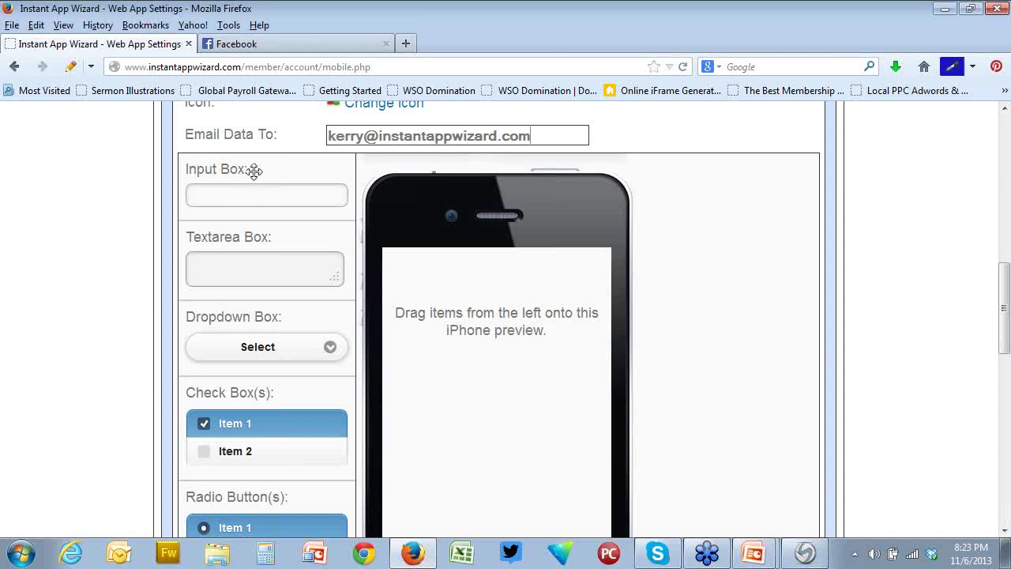
{"action": "left_click_drag", "start_coordinate": [254, 172], "coordinate": [458, 276]}
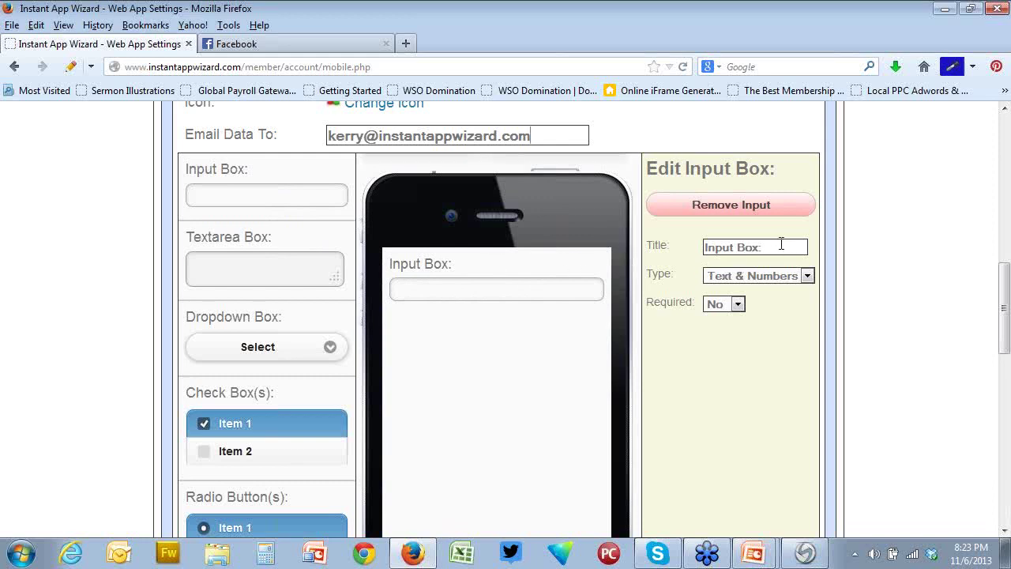
{"action": "left_click_drag", "start_coordinate": [782, 247], "coordinate": [694, 251]}
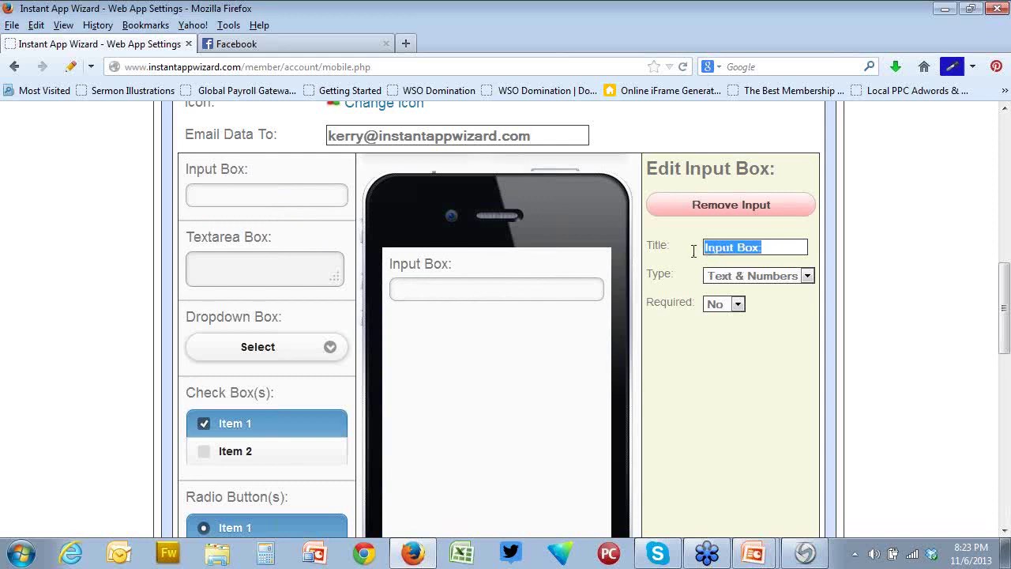
{"action": "type", "text": "Name"}
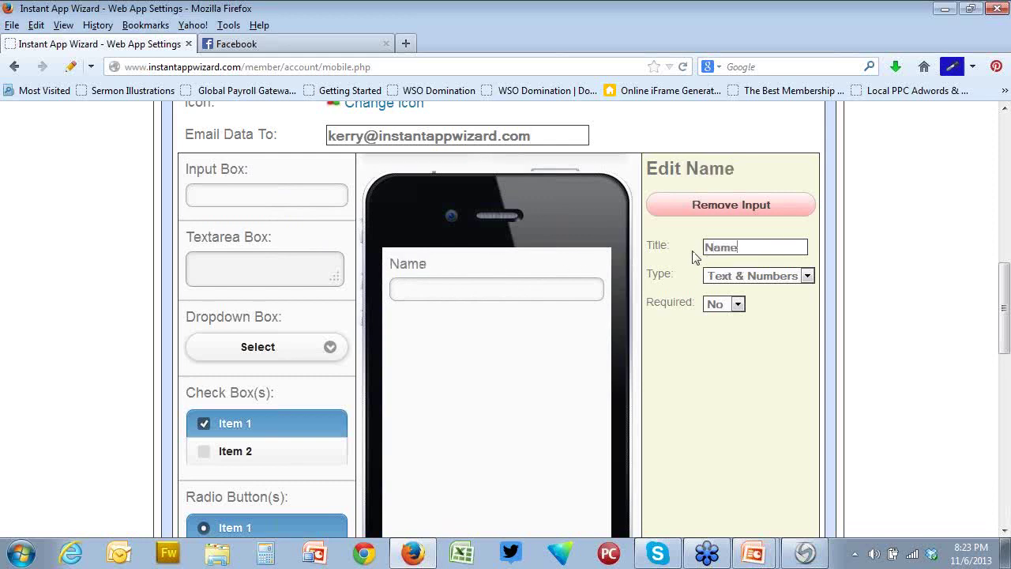
{"action": "left_click", "coordinate": [740, 305]}
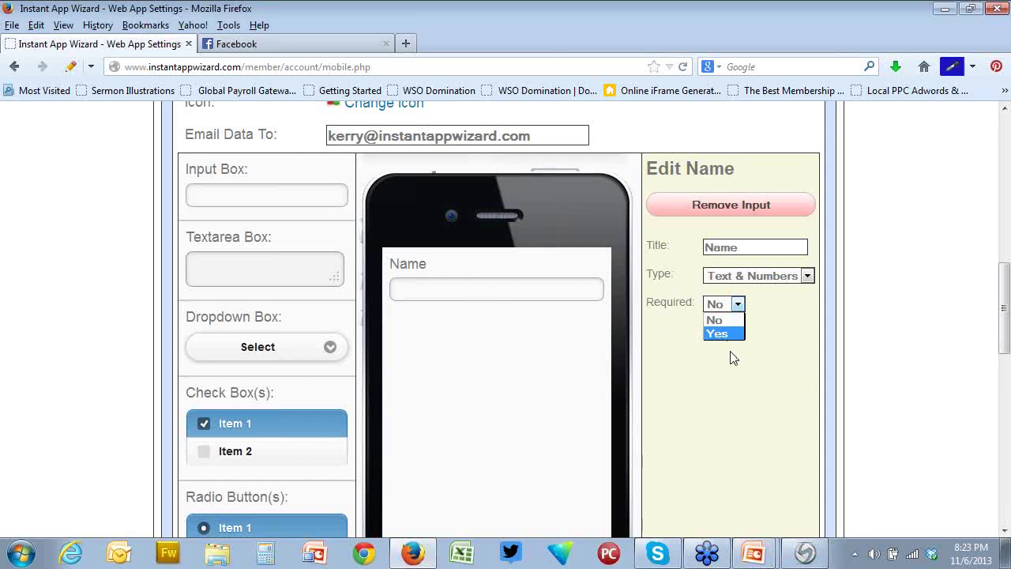
{"action": "left_click", "coordinate": [735, 324]}
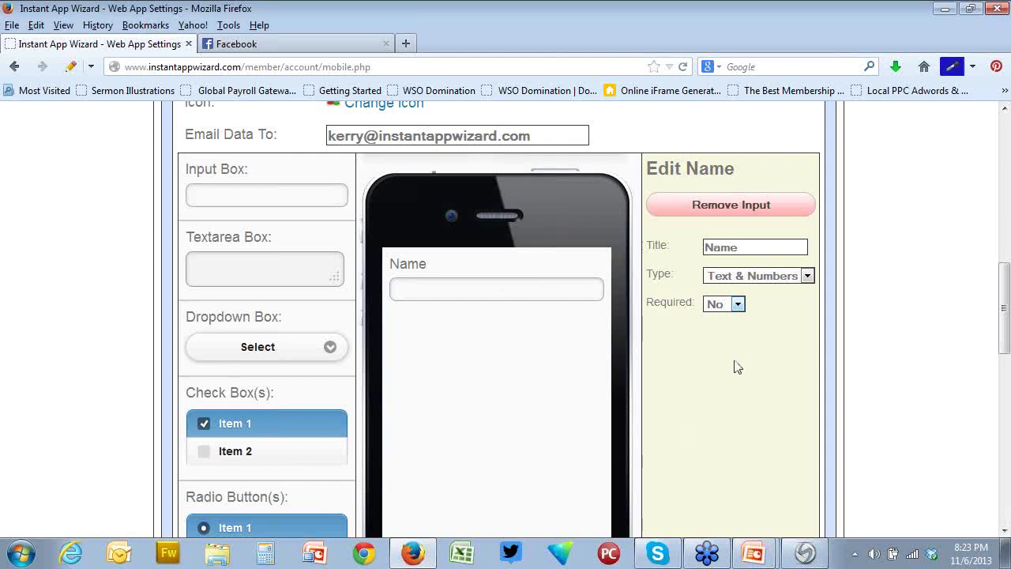
{"action": "left_click", "coordinate": [739, 305]}
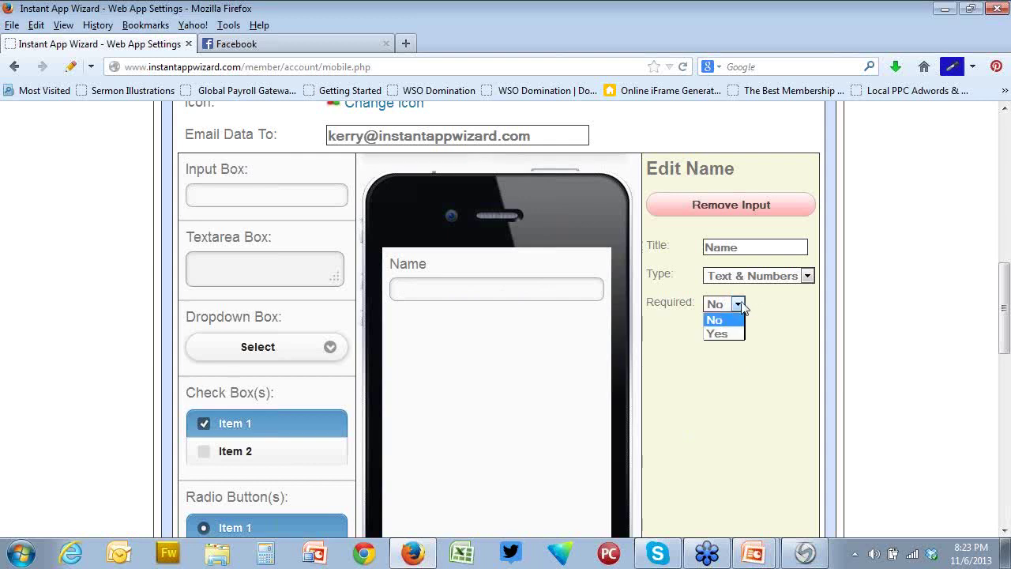
{"action": "left_click", "coordinate": [716, 333]}
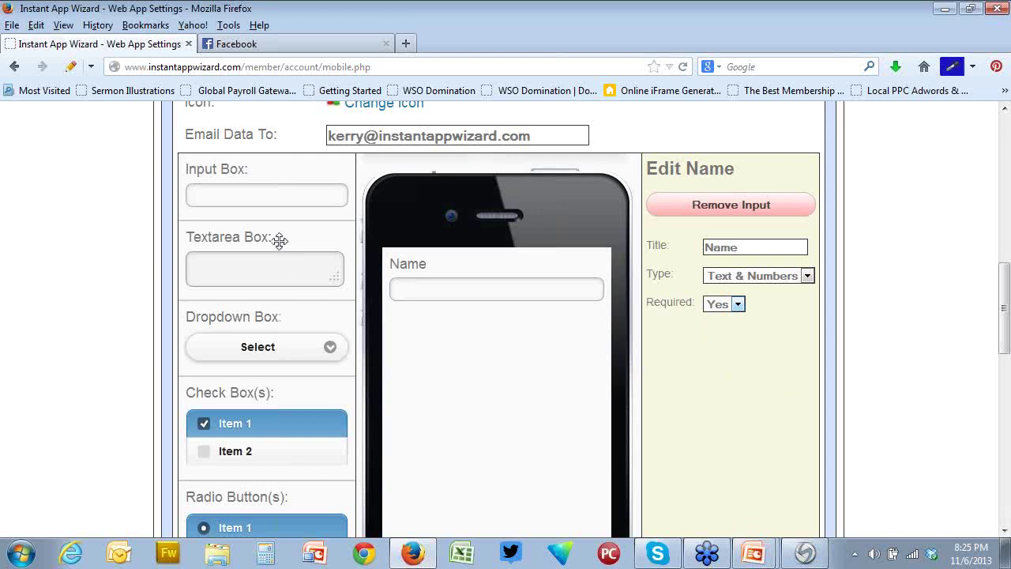
{"action": "left_click_drag", "start_coordinate": [247, 199], "coordinate": [479, 356]}
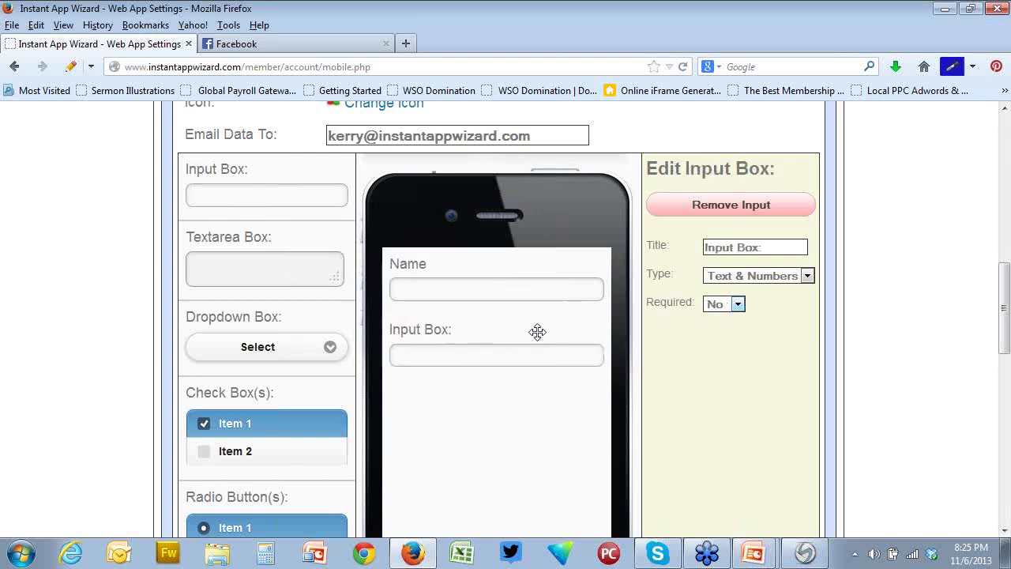
{"action": "left_click_drag", "start_coordinate": [766, 249], "coordinate": [691, 267]}
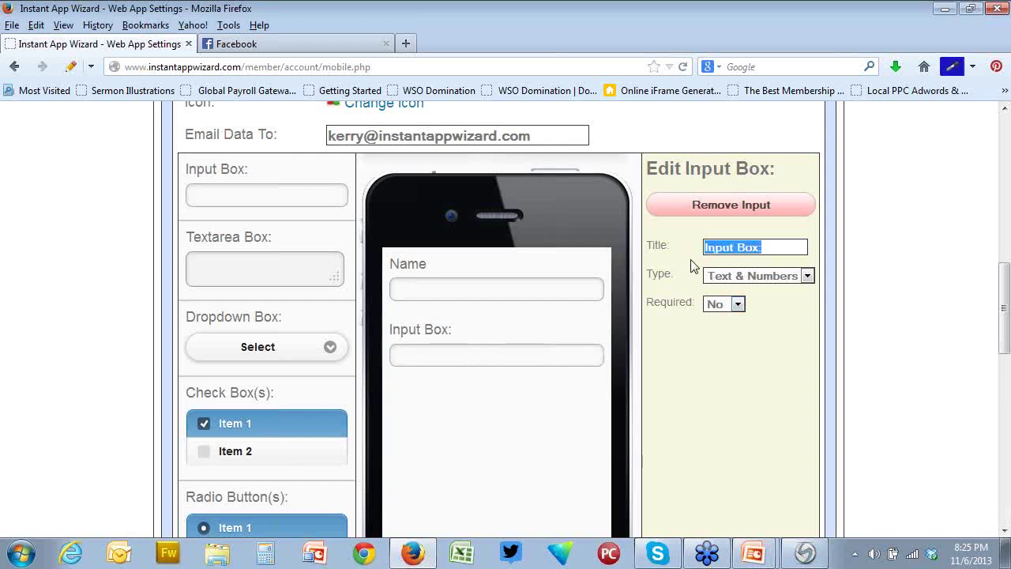
{"action": "type", "text": "Email"}
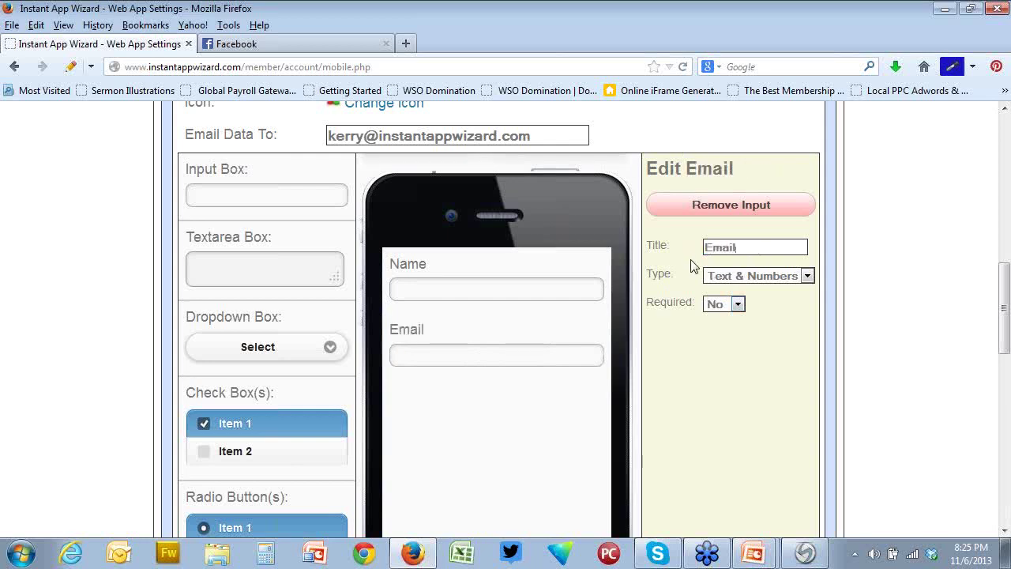
{"action": "left_click", "coordinate": [738, 307]}
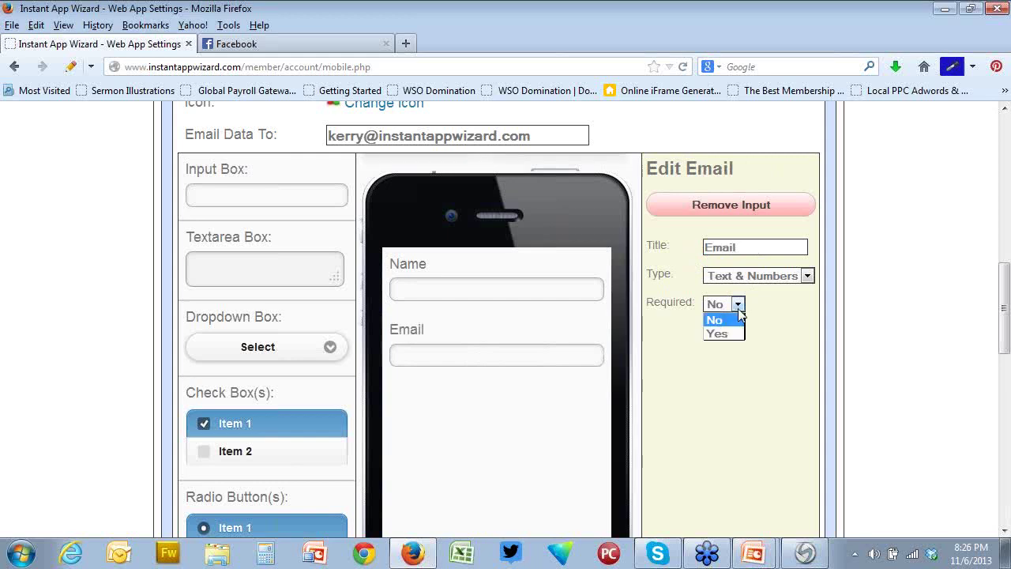
{"action": "left_click", "coordinate": [733, 334]}
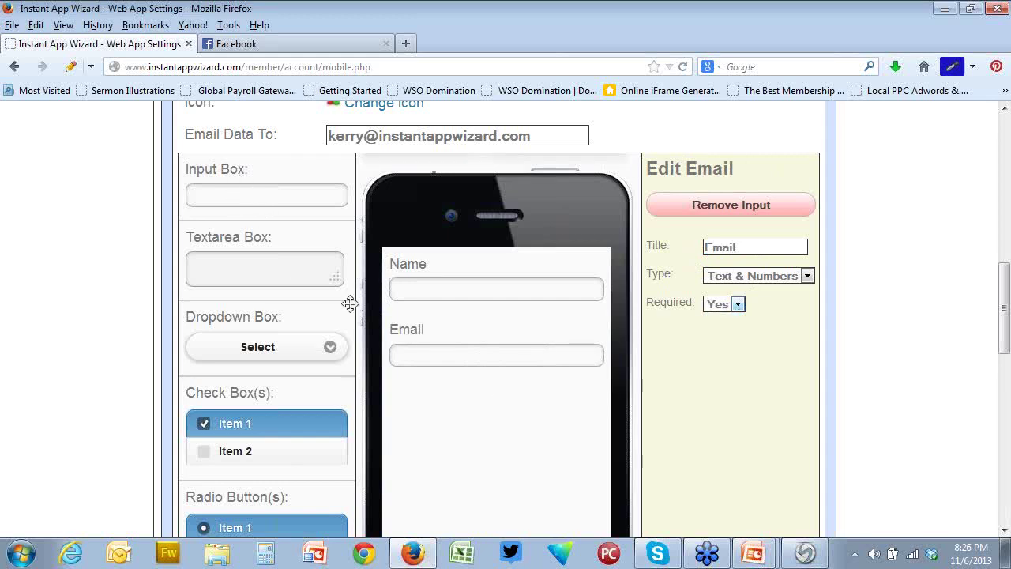
{"action": "scroll", "coordinate": [293, 269], "scroll_direction": "down", "scroll_amount": 2}
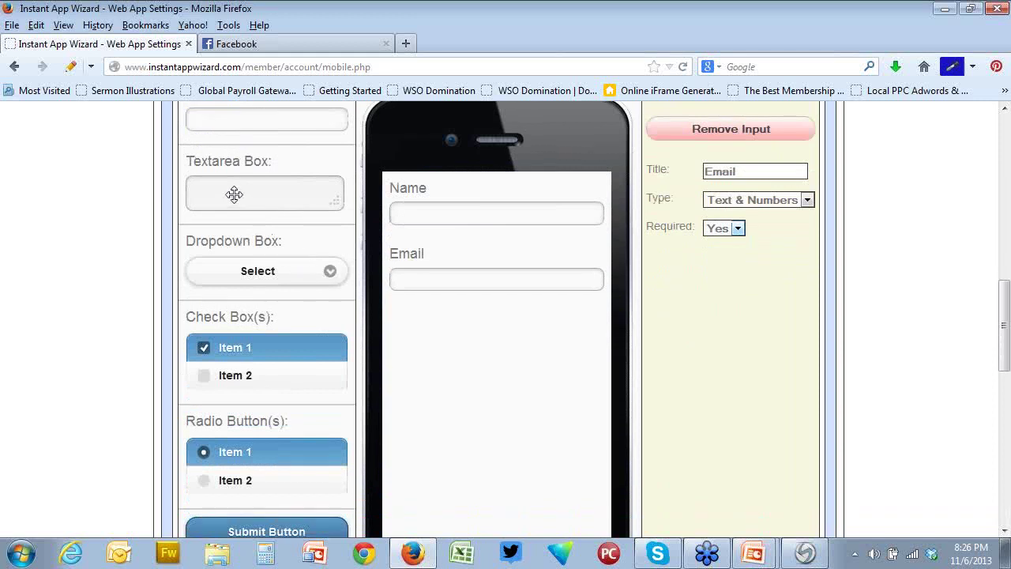
{"action": "left_click_drag", "start_coordinate": [237, 195], "coordinate": [448, 355]}
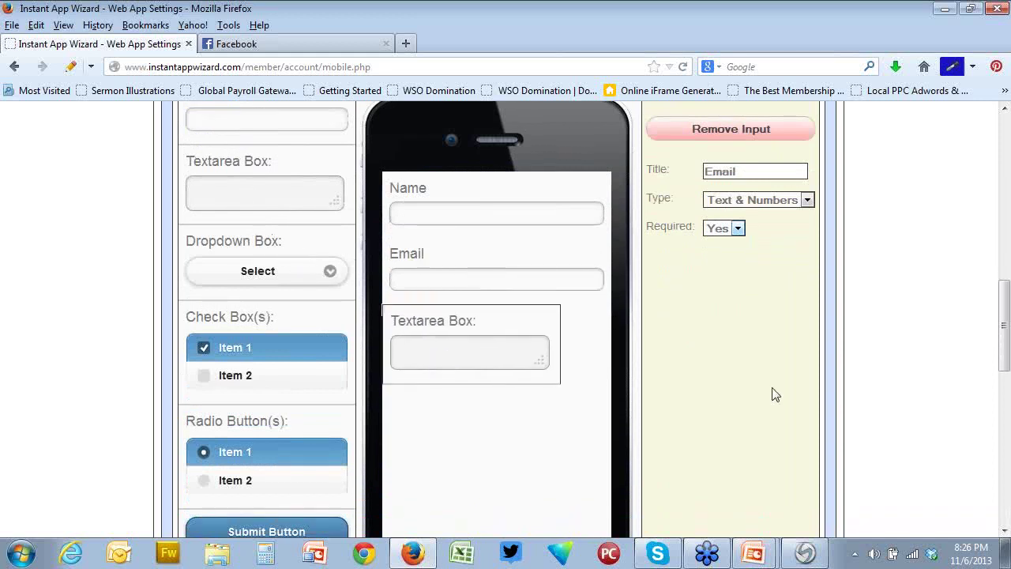
{"action": "left_click_drag", "start_coordinate": [799, 170], "coordinate": [700, 178]}
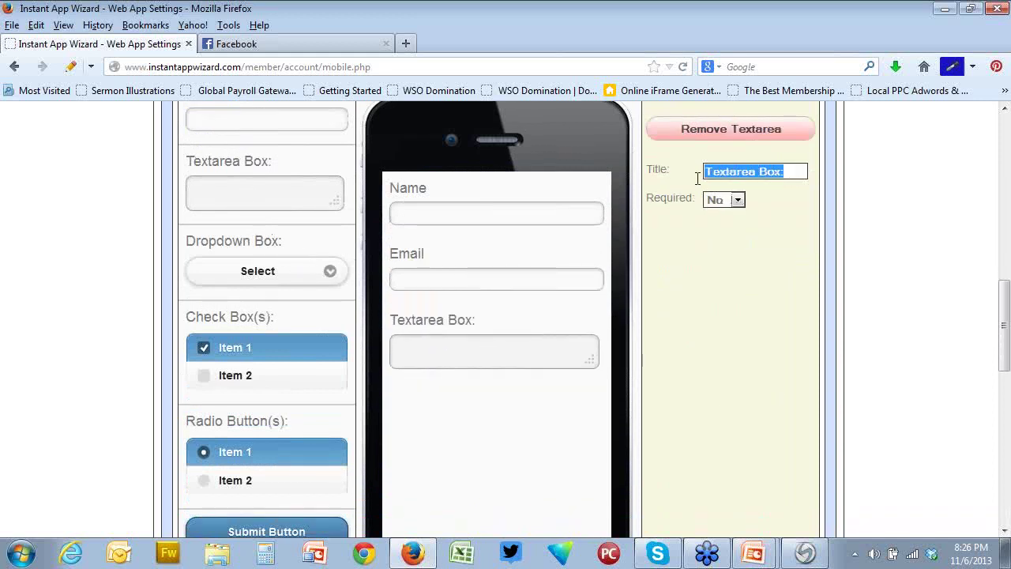
{"action": "type", "text": "Suggest"}
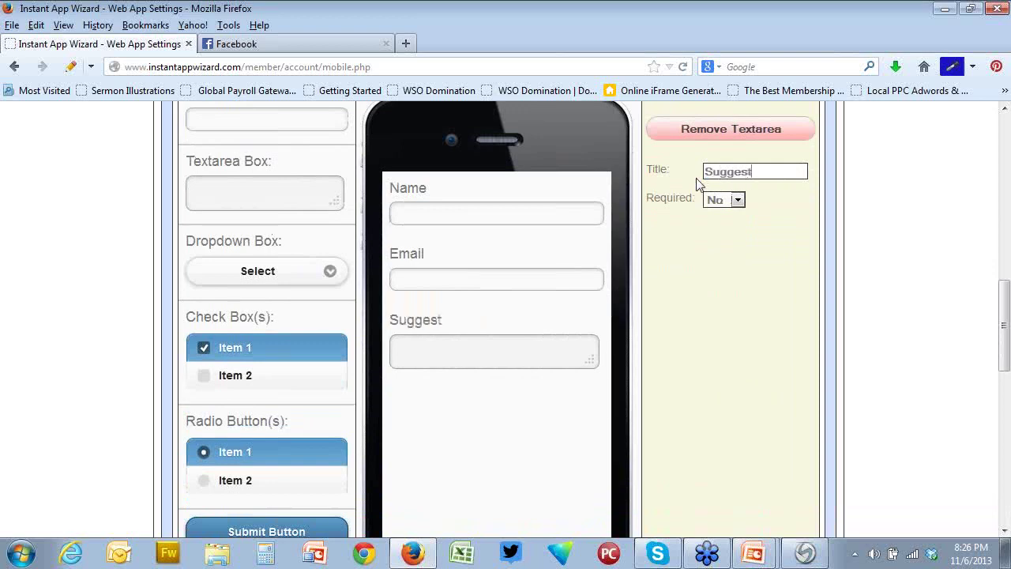
{"action": "type", "text": "ions"}
{"action": "scroll", "coordinate": [563, 416], "scroll_direction": "down", "scroll_amount": 2}
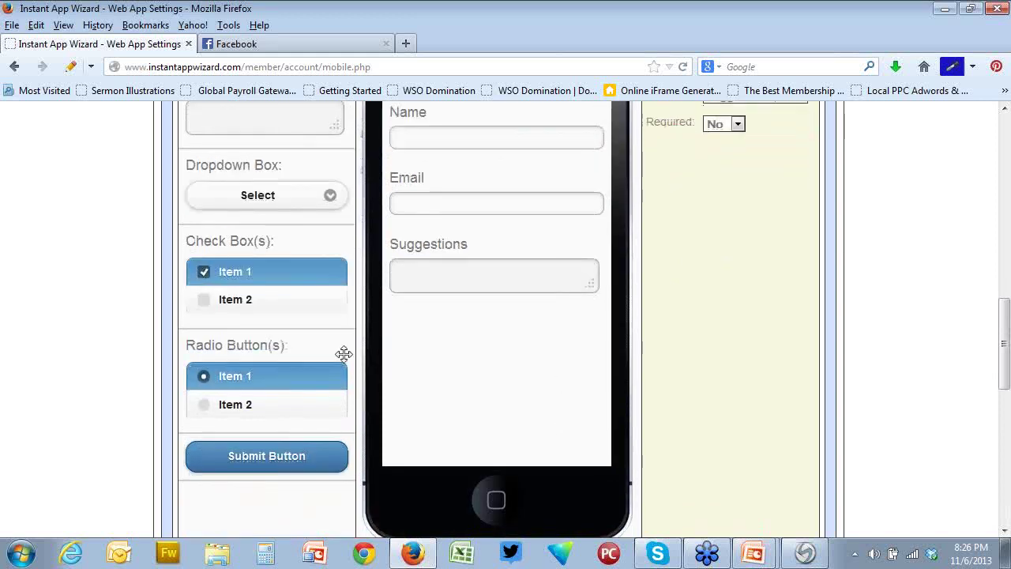
Add a Check Box(s) group below Suggestions, titled 'Rate Us' and required
{"action": "left_click_drag", "start_coordinate": [247, 272], "coordinate": [450, 353]}
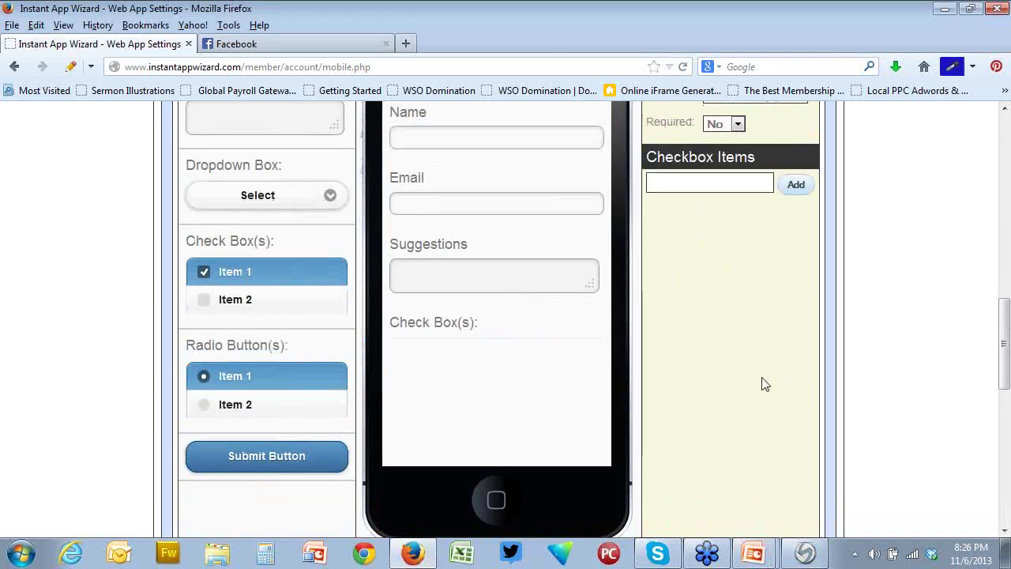
{"action": "scroll", "coordinate": [757, 383], "scroll_direction": "up", "scroll_amount": 3}
{"action": "scroll", "coordinate": [756, 383], "scroll_direction": "up", "scroll_amount": 1}
{"action": "left_click_drag", "start_coordinate": [787, 247], "coordinate": [704, 248]}
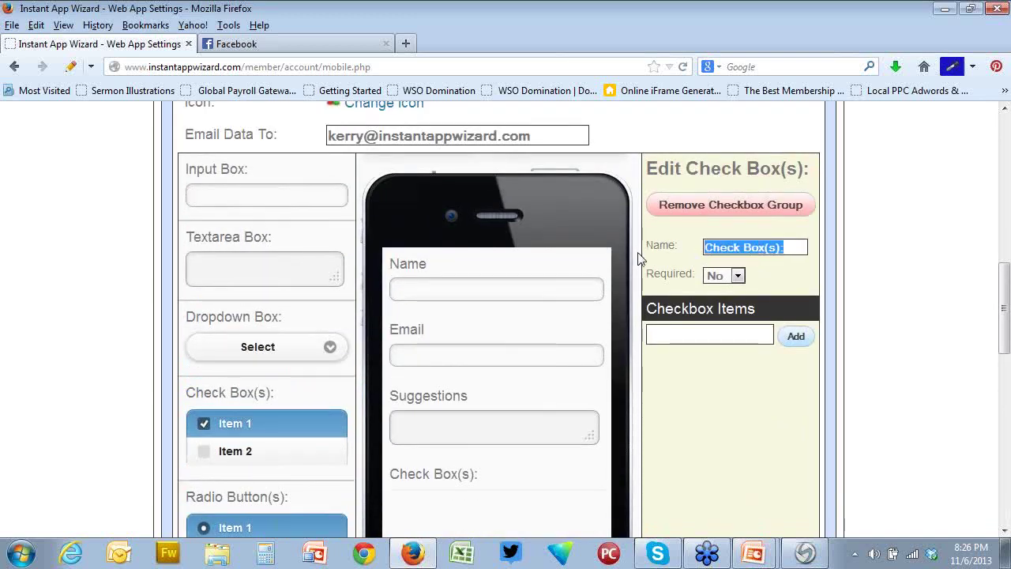
{"action": "type", "text": "Rate"}
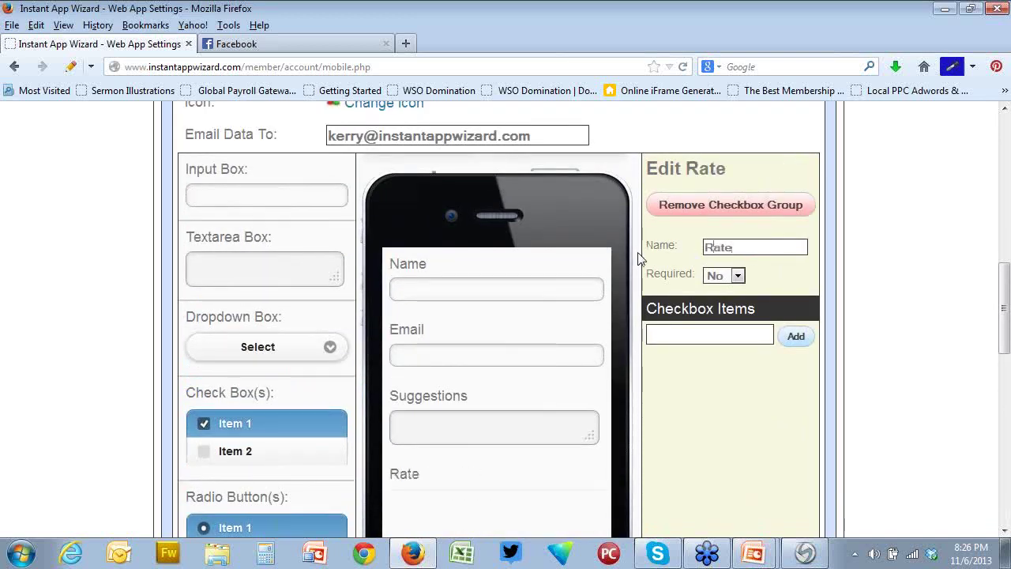
{"action": "type", "text": " Us"}
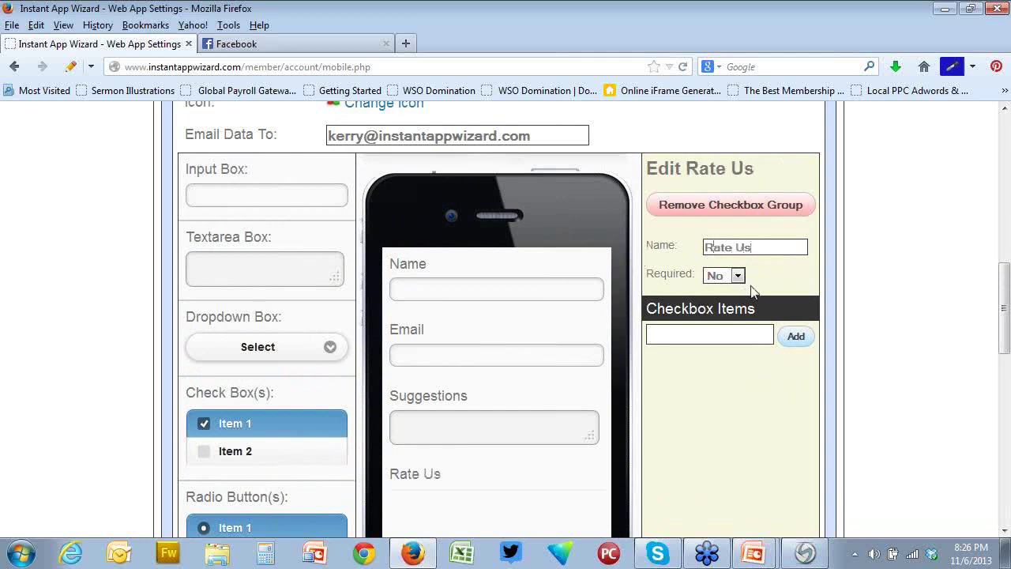
{"action": "left_click", "coordinate": [737, 276]}
{"action": "left_click", "coordinate": [730, 306]}
Add the checkbox options Excellent, Good, Okay and Sorry
{"action": "left_click", "coordinate": [695, 338]}
{"action": "type", "text": "Excellent"}
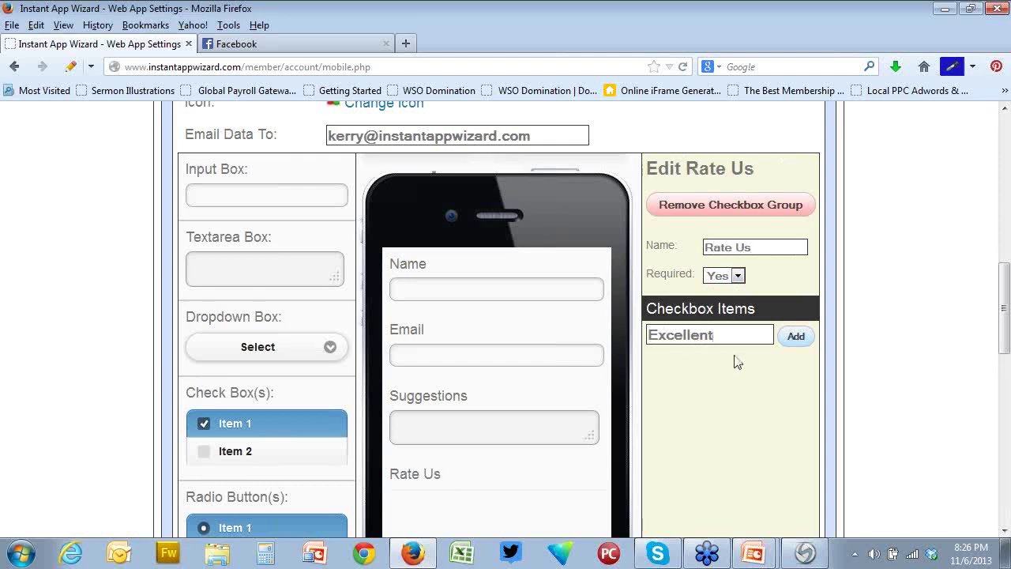
{"action": "left_click", "coordinate": [795, 337]}
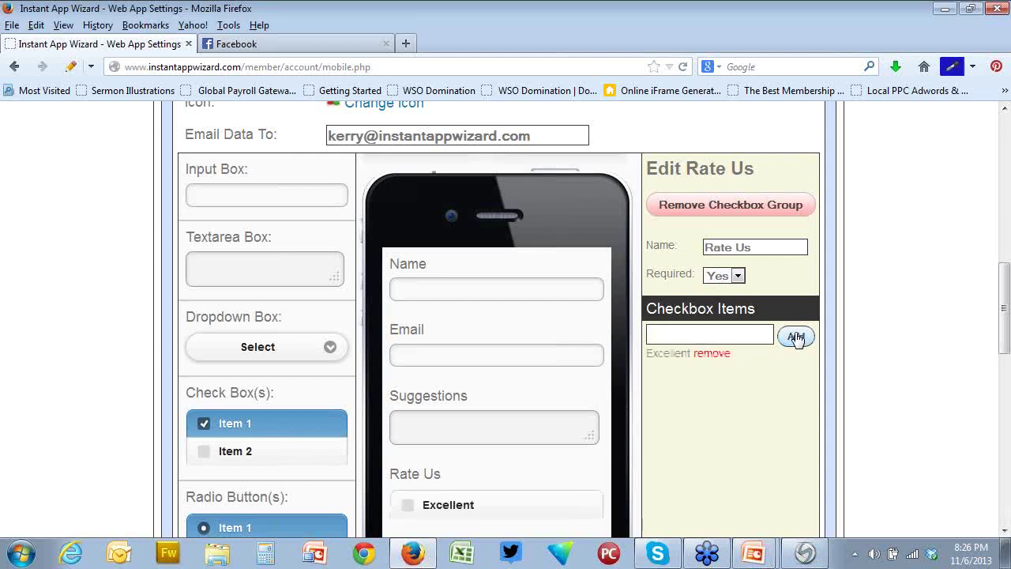
{"action": "scroll", "coordinate": [475, 366], "scroll_direction": "down", "scroll_amount": 3}
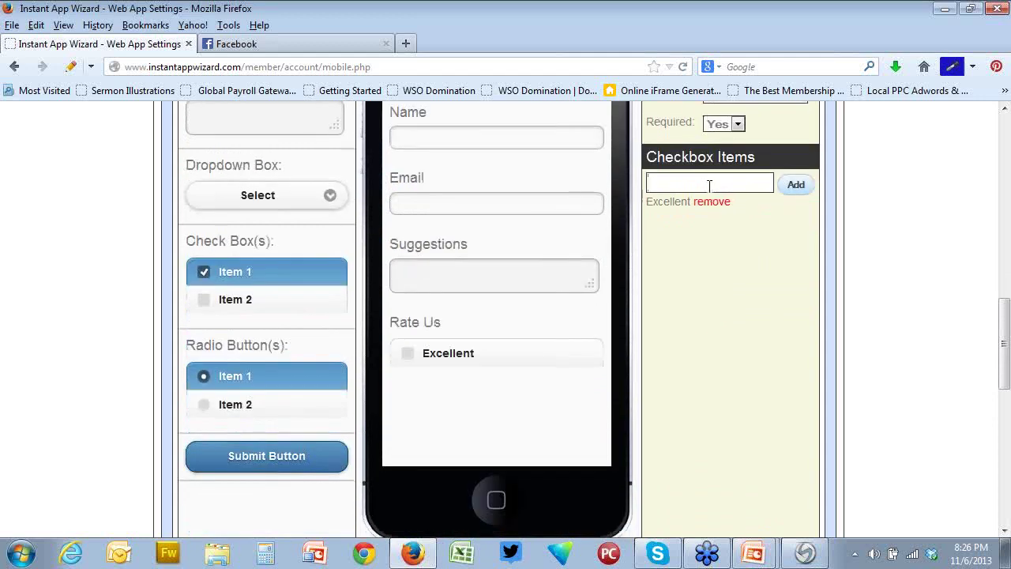
{"action": "type", "text": "Good"}
{"action": "left_click", "coordinate": [797, 185]}
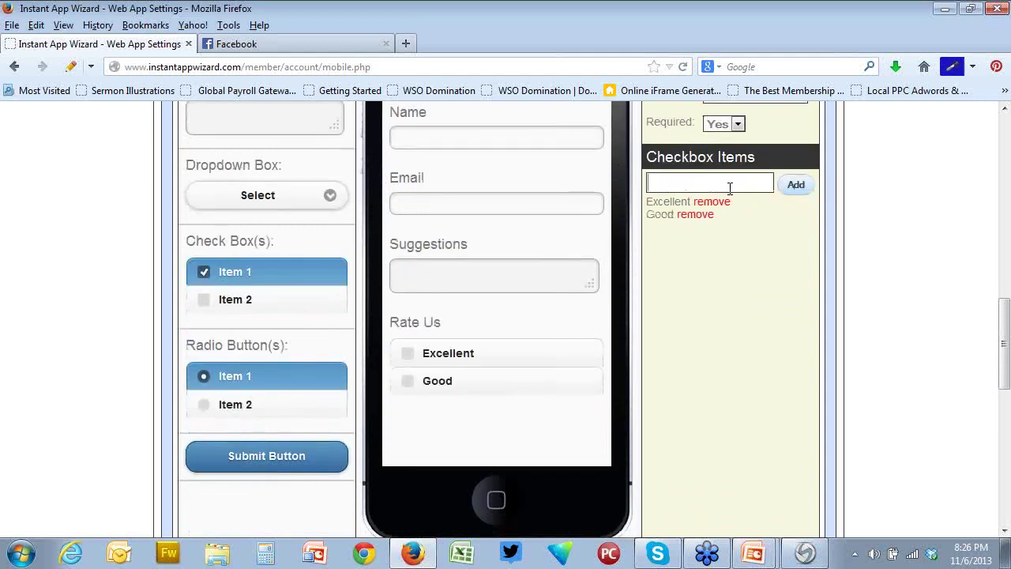
{"action": "type", "text": "Okay"}
{"action": "left_click", "coordinate": [794, 185]}
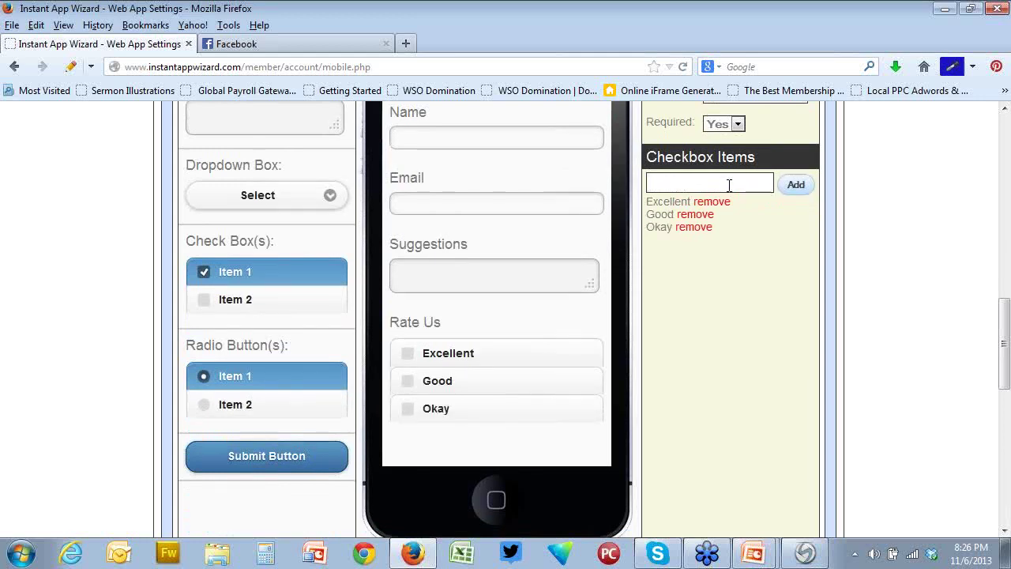
{"action": "type", "text": "Sorr"}
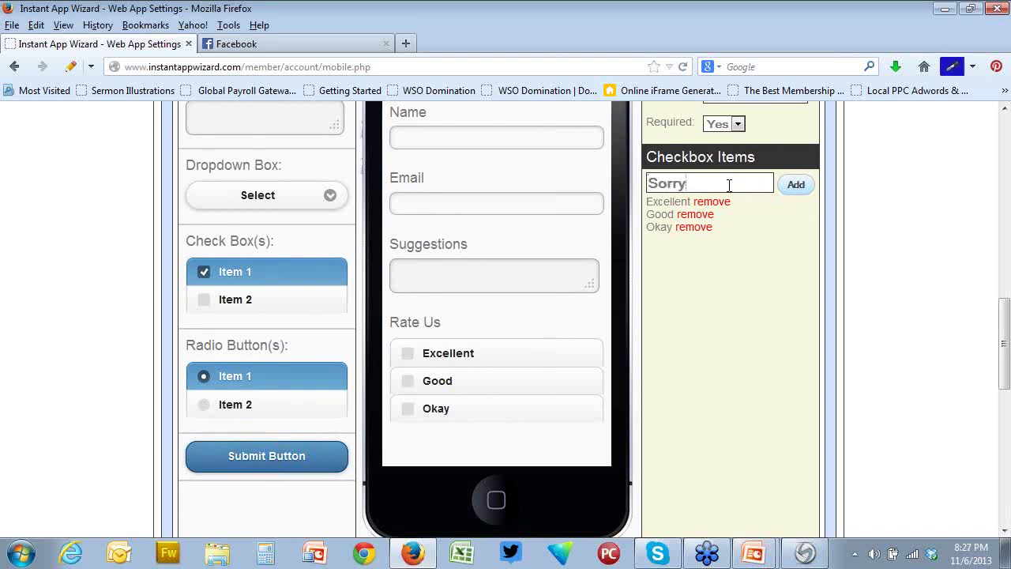
{"action": "type", "text": "y"}
{"action": "left_click", "coordinate": [793, 186]}
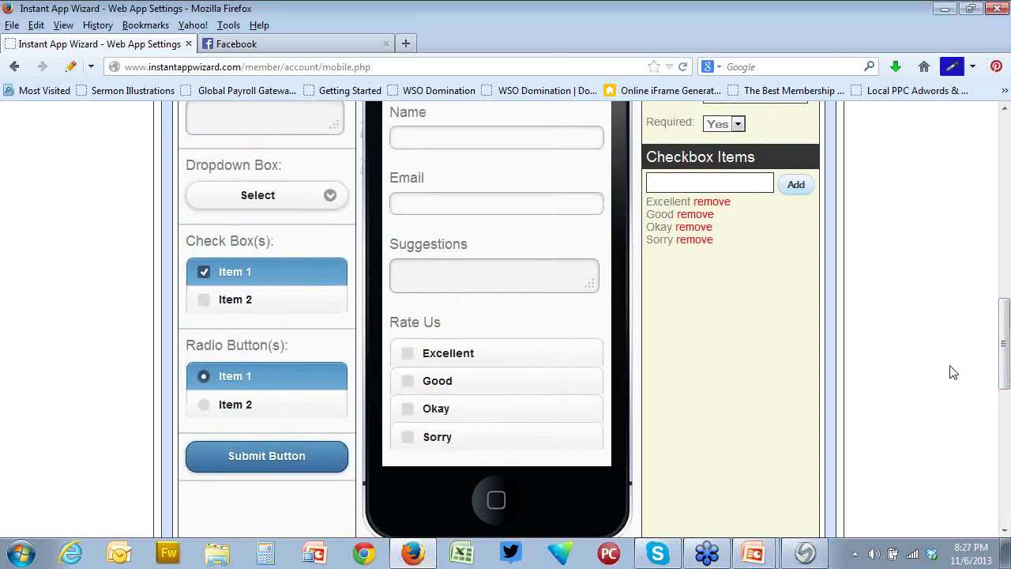
{"action": "scroll", "coordinate": [514, 356], "scroll_direction": "down", "scroll_amount": 2}
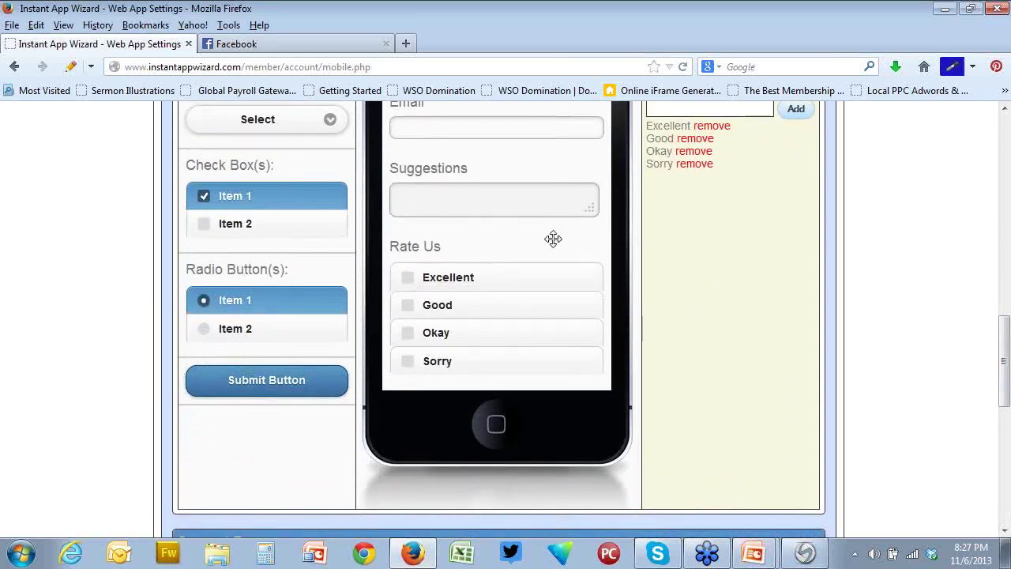
{"action": "scroll", "coordinate": [510, 291], "scroll_direction": "up", "scroll_amount": 2}
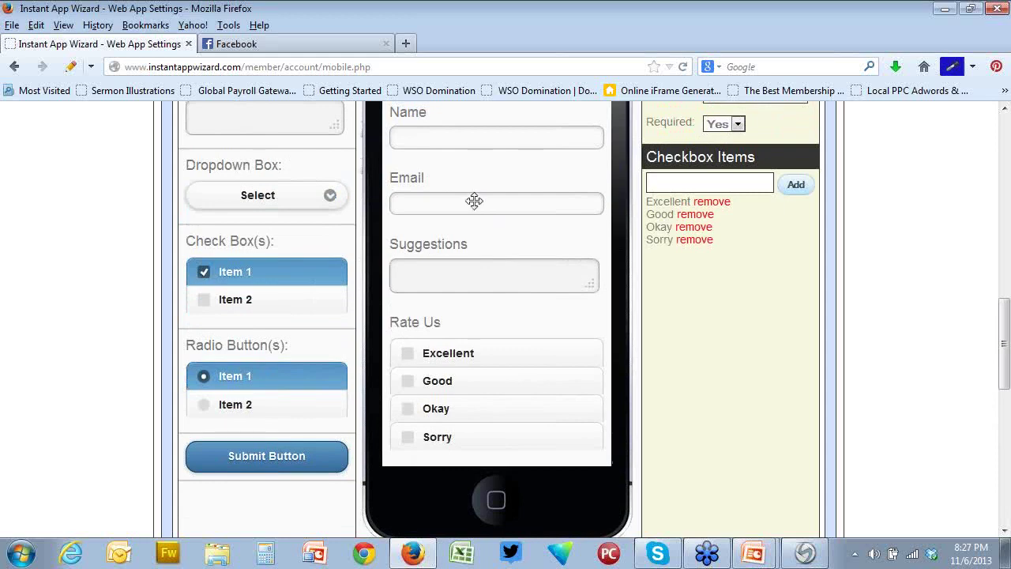
{"action": "scroll", "coordinate": [474, 200], "scroll_direction": "down", "scroll_amount": 1}
{"action": "scroll", "coordinate": [474, 204], "scroll_direction": "up", "scroll_amount": 3}
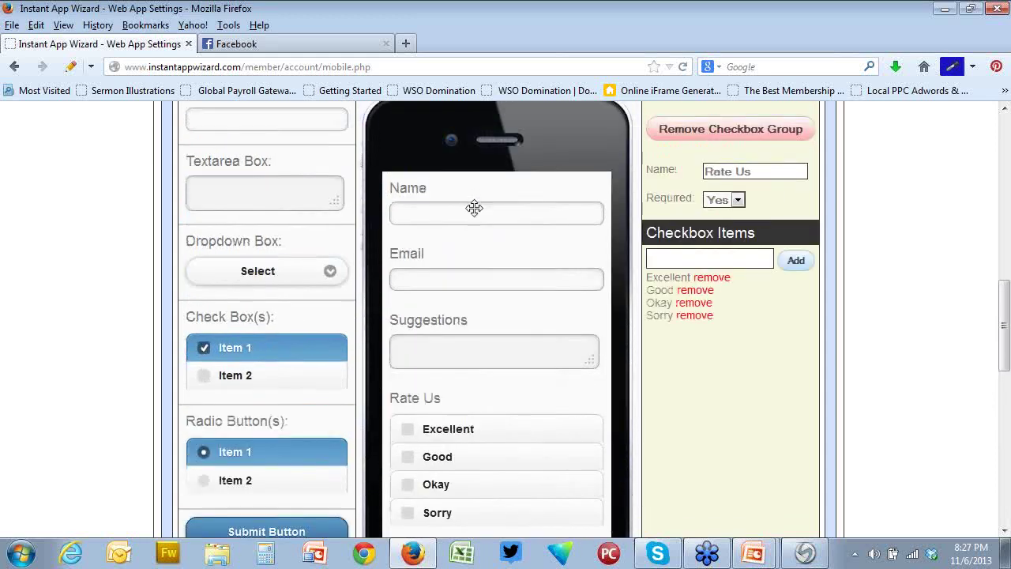
{"action": "scroll", "coordinate": [560, 303], "scroll_direction": "up", "scroll_amount": 2}
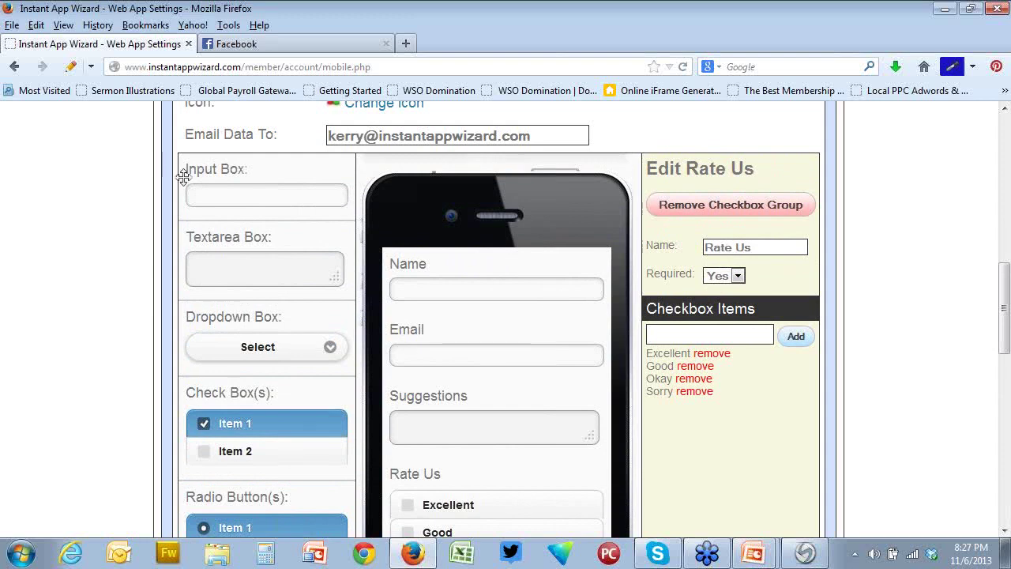
Add a required Numbers Only input titled 'Cell Number' below Email
{"action": "left_click_drag", "start_coordinate": [219, 188], "coordinate": [439, 412]}
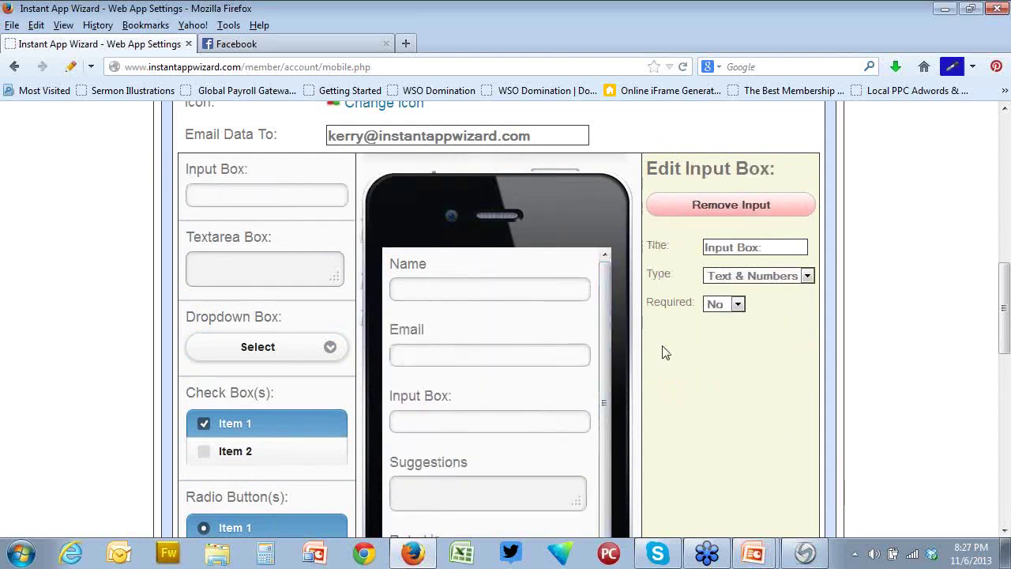
{"action": "left_click_drag", "start_coordinate": [774, 251], "coordinate": [687, 254]}
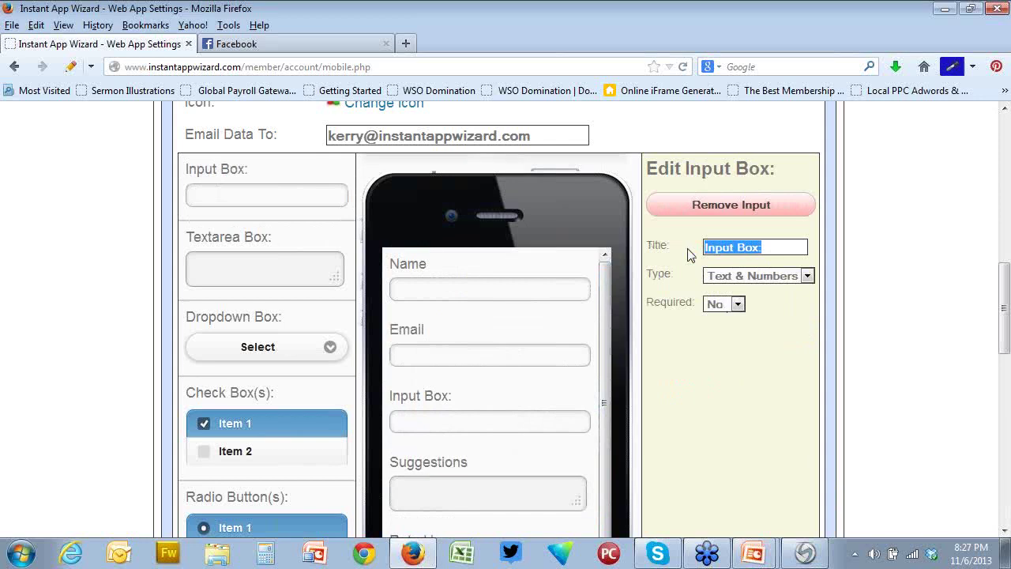
{"action": "type", "text": "Cell Numb"}
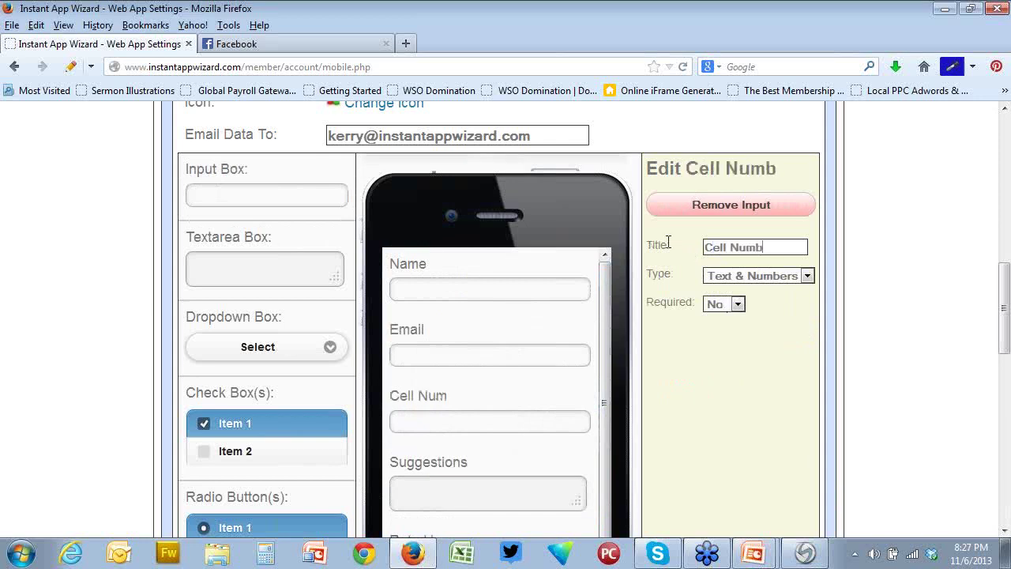
{"action": "type", "text": "er"}
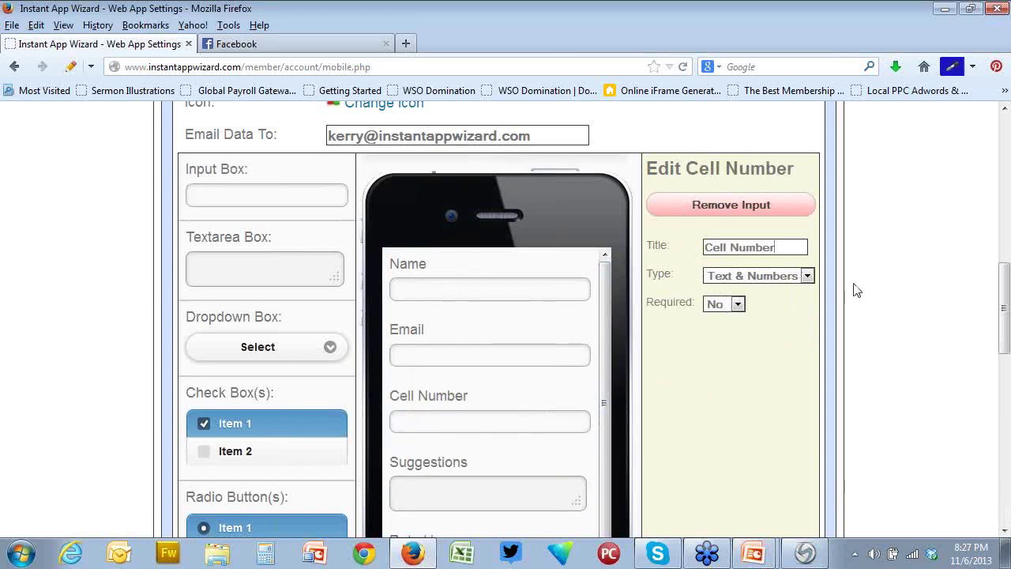
{"action": "left_click", "coordinate": [806, 276]}
{"action": "left_click", "coordinate": [800, 291]}
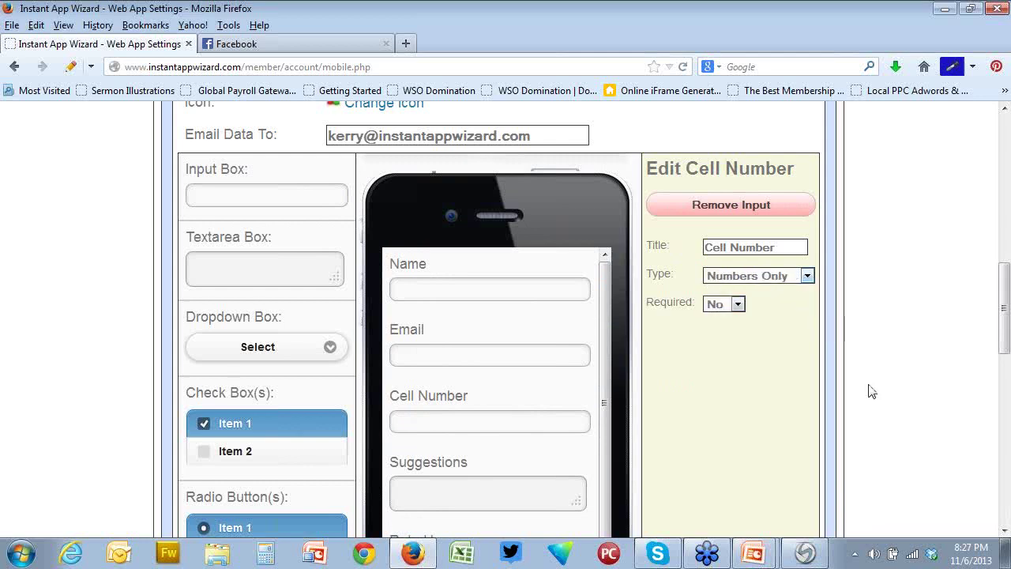
{"action": "left_click", "coordinate": [738, 305]}
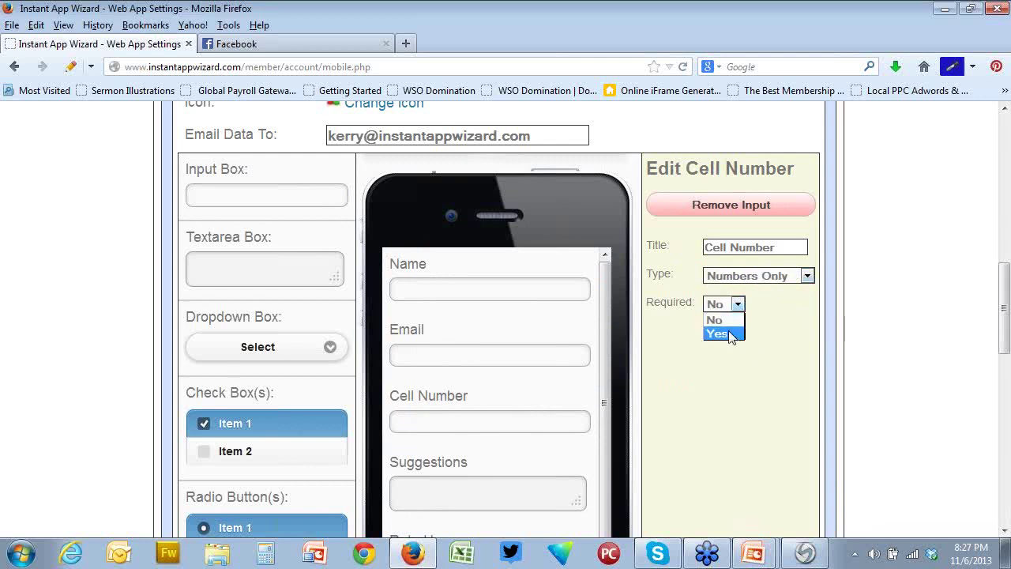
{"action": "left_click", "coordinate": [727, 333]}
{"action": "scroll", "coordinate": [651, 334], "scroll_direction": "down", "scroll_amount": 2}
{"action": "scroll", "coordinate": [653, 334], "scroll_direction": "down", "scroll_amount": 3}
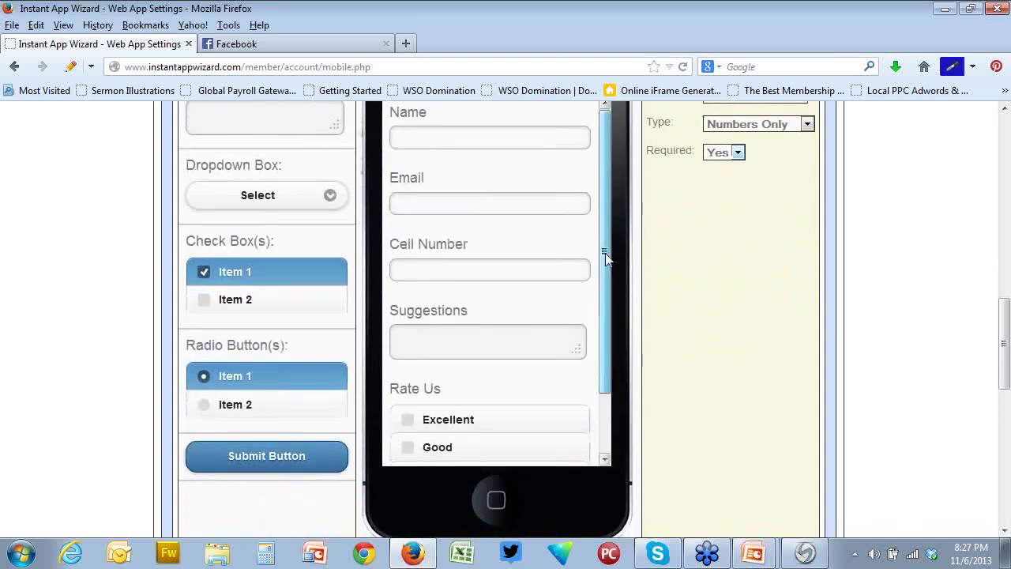
{"action": "left_click_drag", "start_coordinate": [605, 255], "coordinate": [621, 411]}
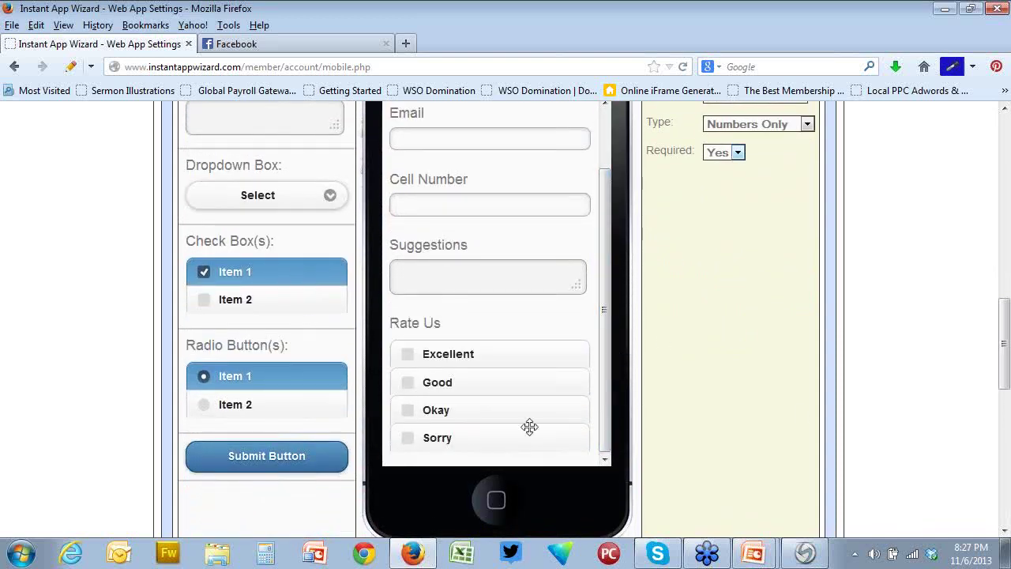
{"action": "scroll", "coordinate": [758, 397], "scroll_direction": "up", "scroll_amount": 2}
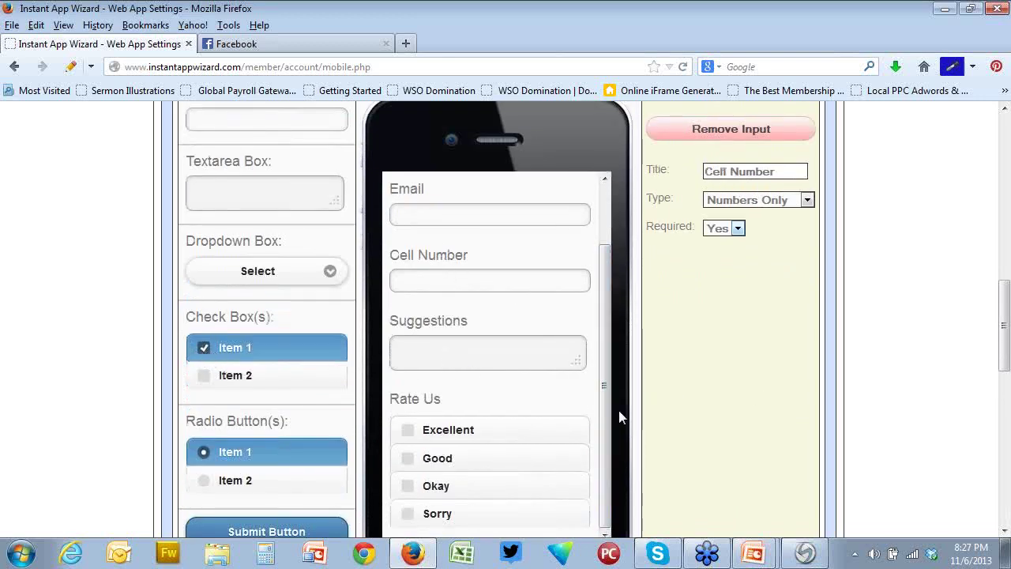
{"action": "scroll", "coordinate": [713, 397], "scroll_direction": "down", "scroll_amount": 5}
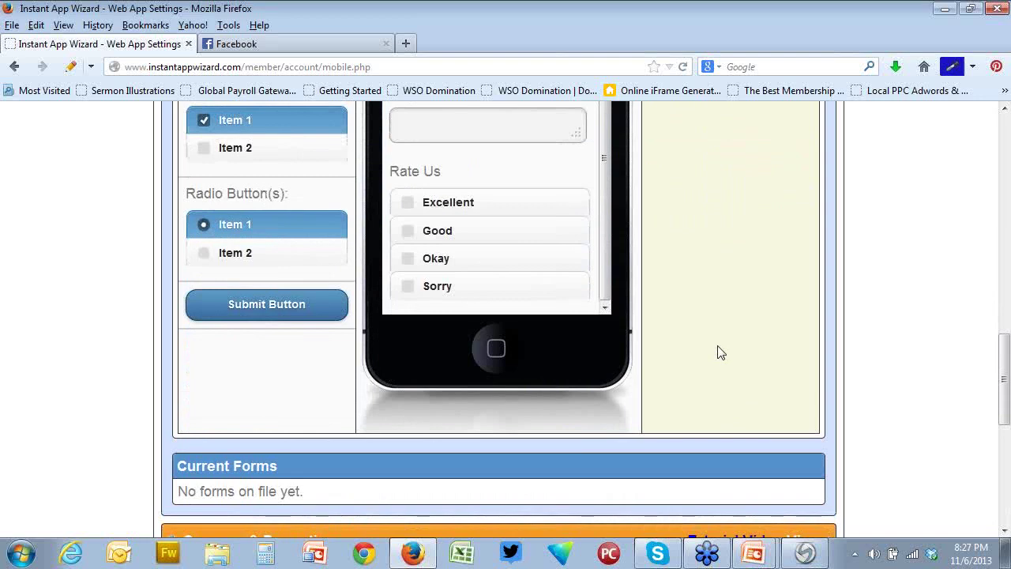
{"action": "scroll", "coordinate": [717, 351], "scroll_direction": "up", "scroll_amount": 3}
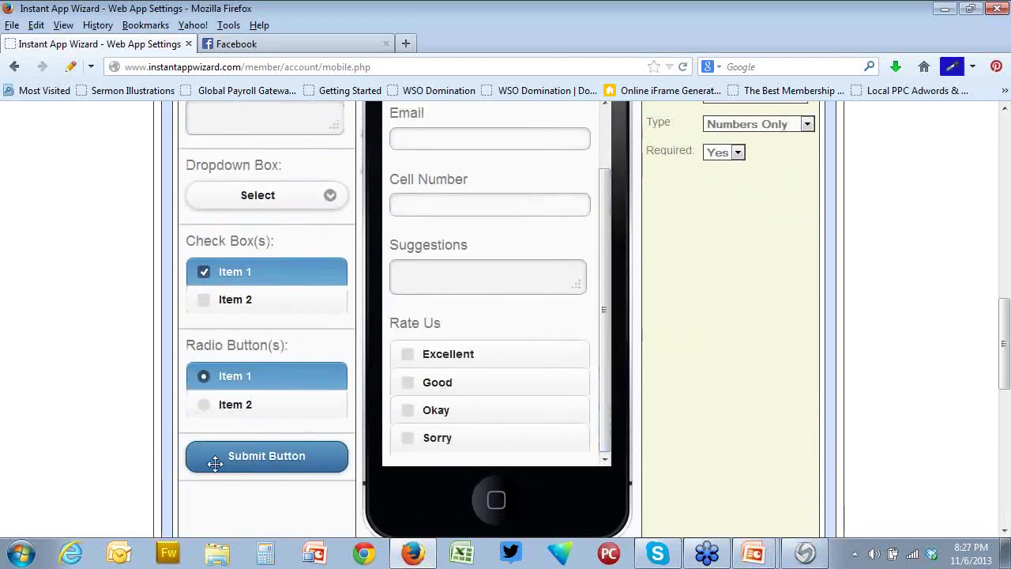
Place a Submit Button at the end of the form
{"action": "left_click_drag", "start_coordinate": [210, 460], "coordinate": [467, 468]}
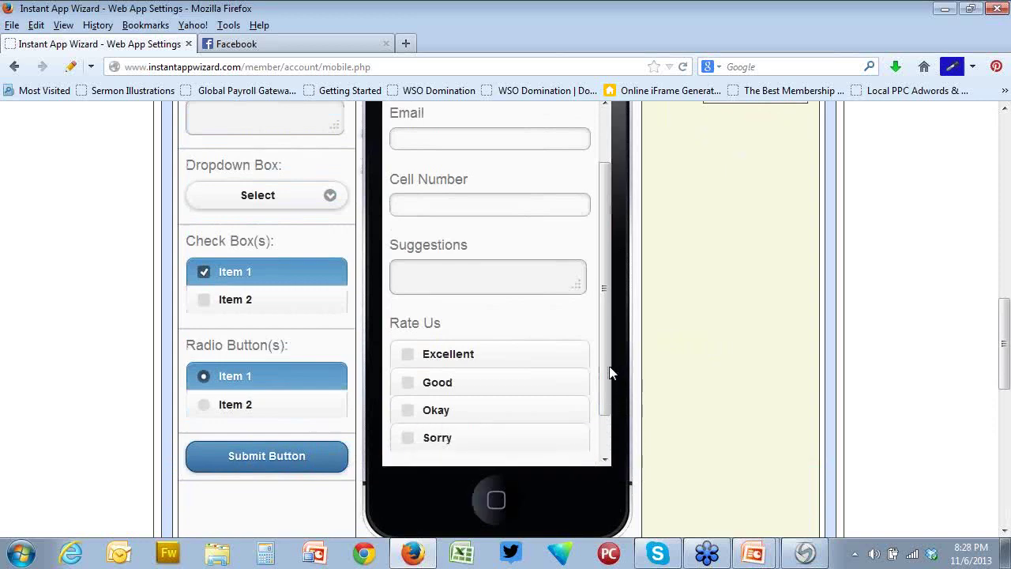
{"action": "left_click", "coordinate": [606, 453]}
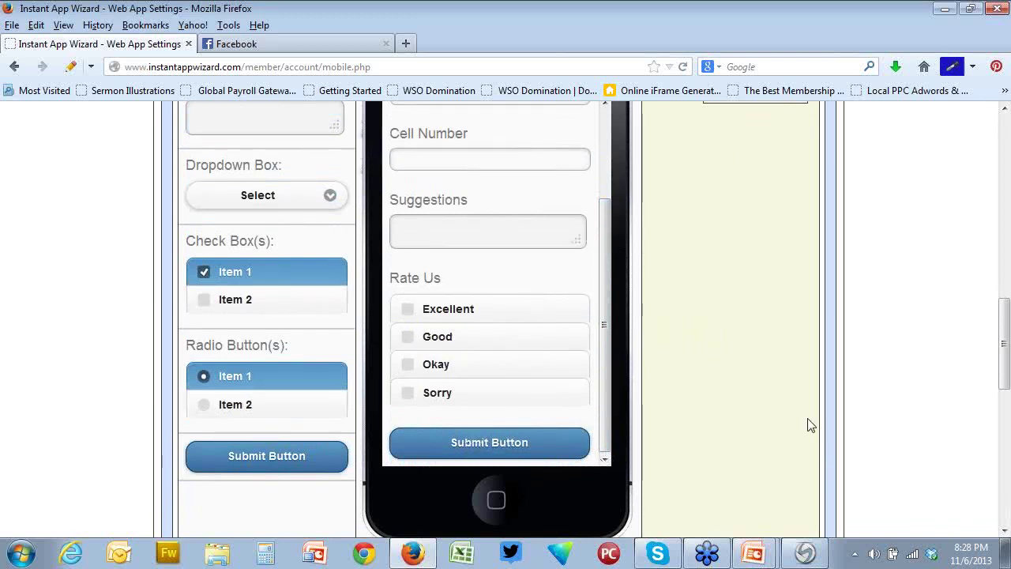
{"action": "scroll", "coordinate": [810, 425], "scroll_direction": "up", "scroll_amount": 3}
{"action": "scroll", "coordinate": [810, 425], "scroll_direction": "down", "scroll_amount": 5}
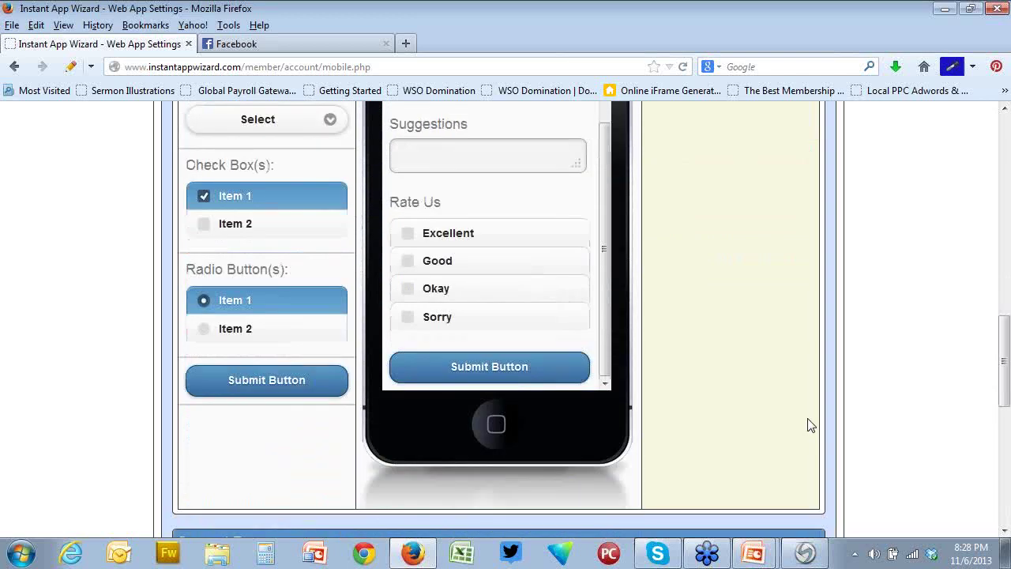
{"action": "scroll", "coordinate": [807, 425], "scroll_direction": "up", "scroll_amount": 3}
{"action": "left_click_drag", "start_coordinate": [605, 399], "coordinate": [601, 273]}
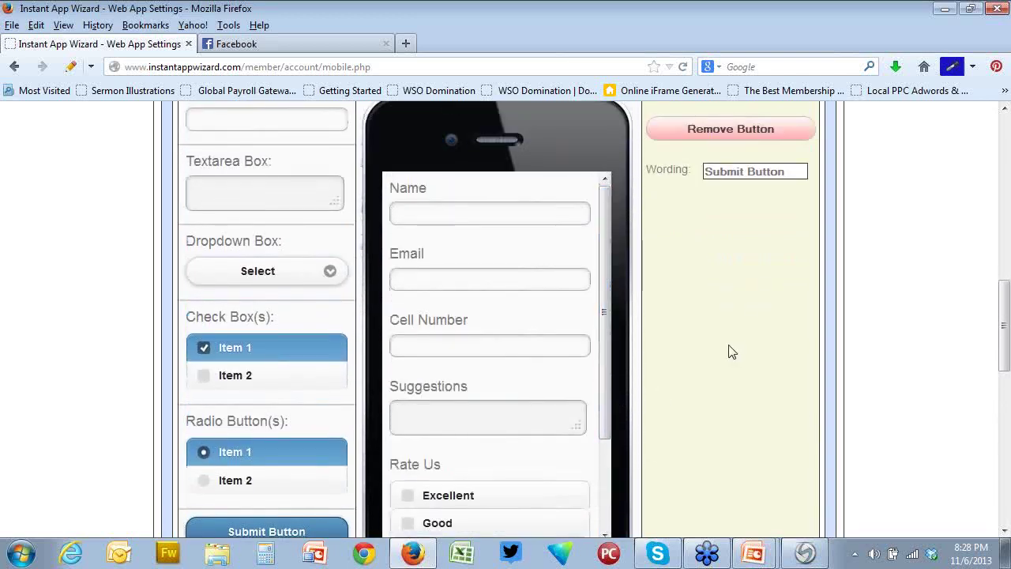
Save the new Rate Us form so it is added under Current Forms
{"action": "scroll", "coordinate": [731, 352], "scroll_direction": "up", "scroll_amount": 3}
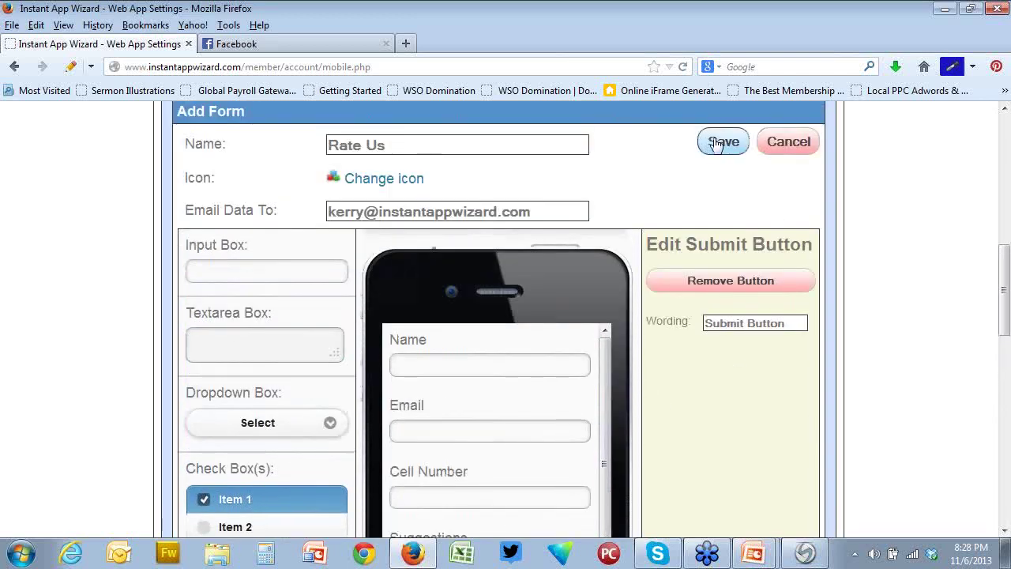
{"action": "left_click", "coordinate": [716, 142]}
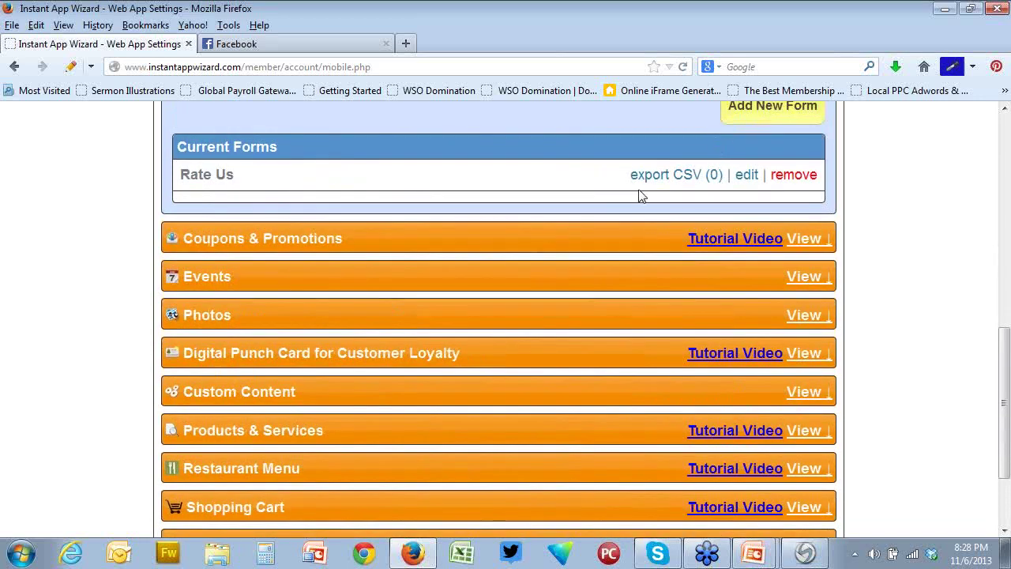
{"action": "scroll", "coordinate": [528, 270], "scroll_direction": "up", "scroll_amount": 5}
{"action": "scroll", "coordinate": [614, 325], "scroll_direction": "down", "scroll_amount": 2}
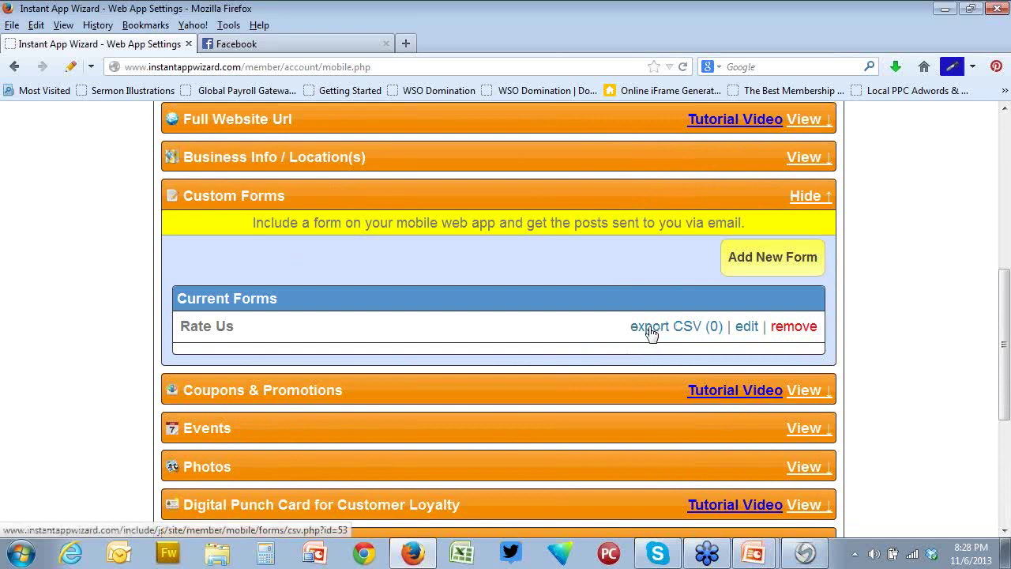
{"action": "scroll", "coordinate": [123, 282], "scroll_direction": "up", "scroll_amount": 5}
Open the Rate Us form in the app's phone preview
{"action": "left_click", "coordinate": [245, 299]}
{"action": "scroll", "coordinate": [691, 393], "scroll_direction": "down", "scroll_amount": 3}
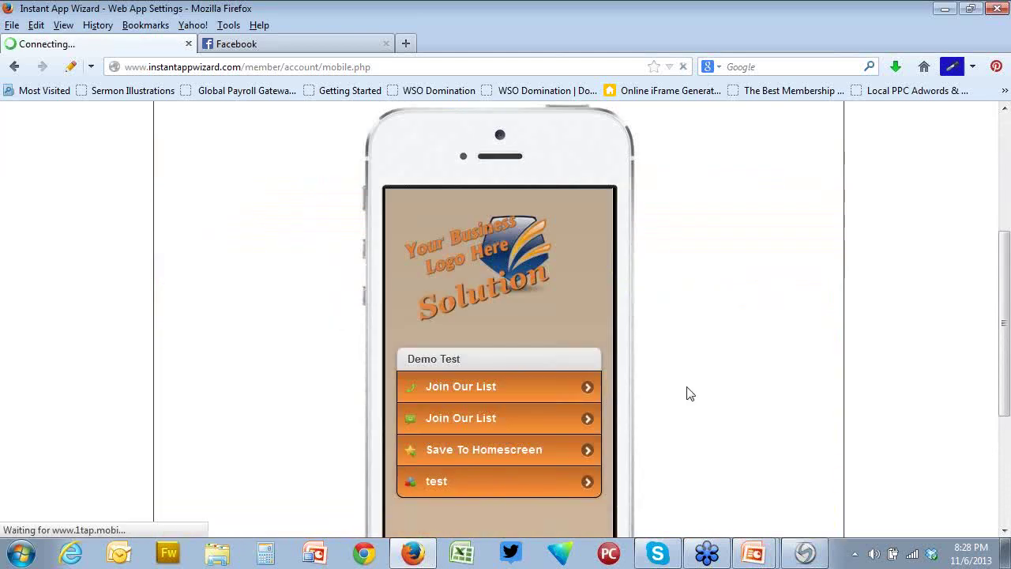
{"action": "scroll", "coordinate": [690, 394], "scroll_direction": "down", "scroll_amount": 2}
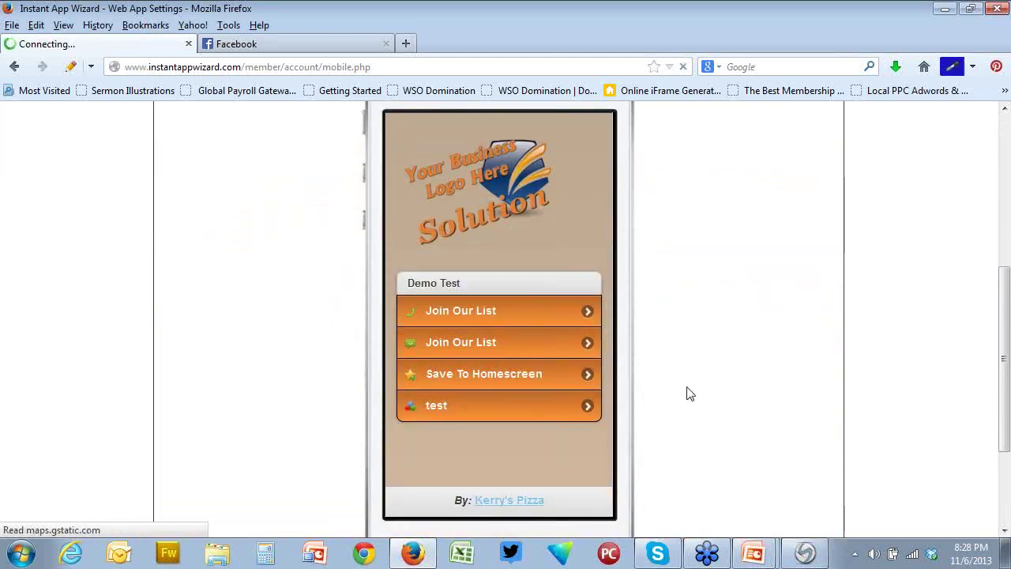
{"action": "scroll", "coordinate": [689, 393], "scroll_direction": "down", "scroll_amount": 2}
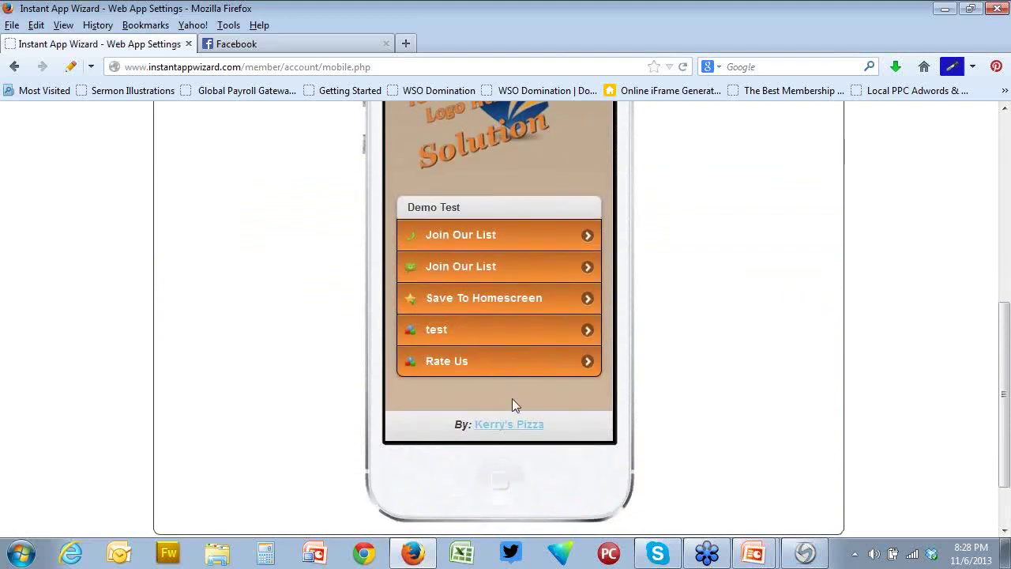
{"action": "left_click", "coordinate": [443, 362]}
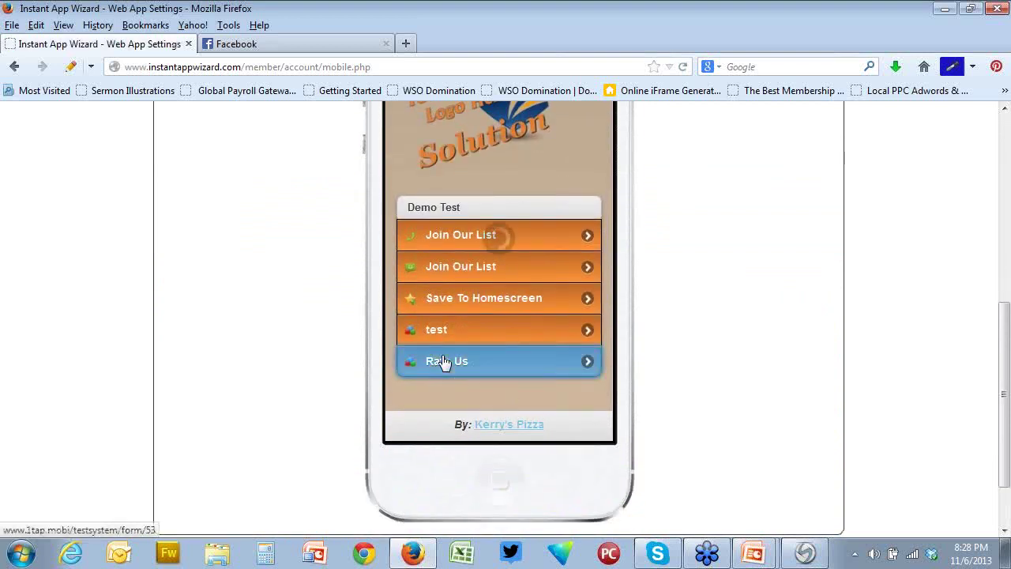
{"action": "scroll", "coordinate": [749, 395], "scroll_direction": "up", "scroll_amount": 1}
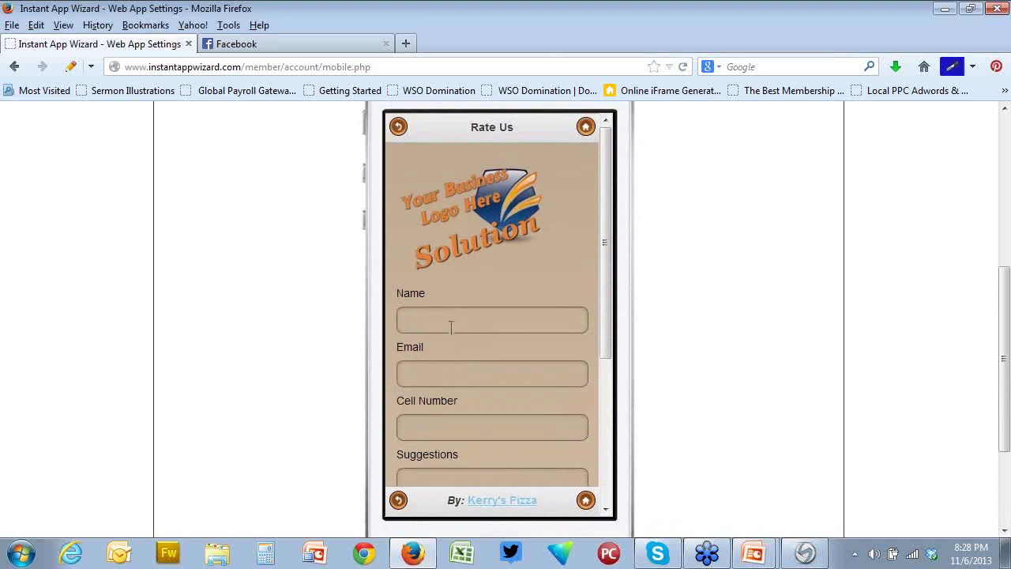
Enter a test name, e-mail address and cell number in the Rate Us form
{"action": "left_click", "coordinate": [448, 323]}
{"action": "type", "text": "Ke"}
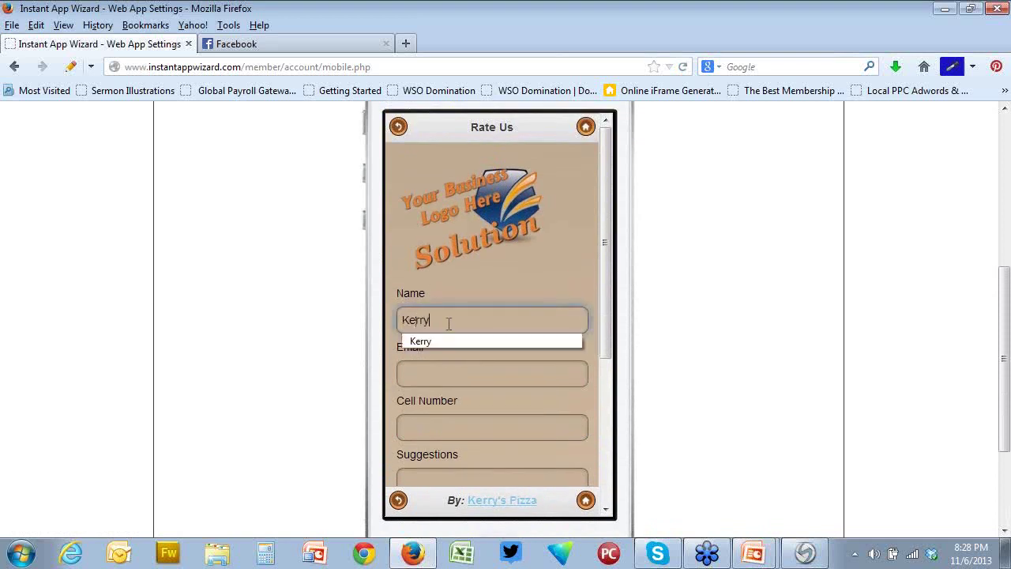
{"action": "type", "text": "rry"}
{"action": "left_click", "coordinate": [429, 371]}
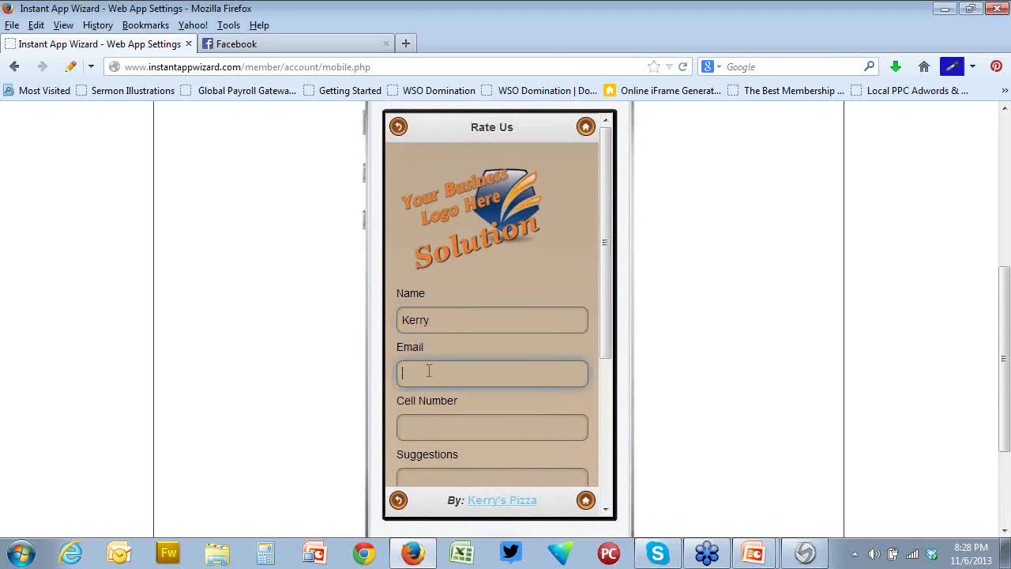
{"action": "type", "text": "ke"}
{"action": "key", "text": "BackSpace"}
{"action": "key", "text": "BackSpace"}
{"action": "key", "text": "BackSpace"}
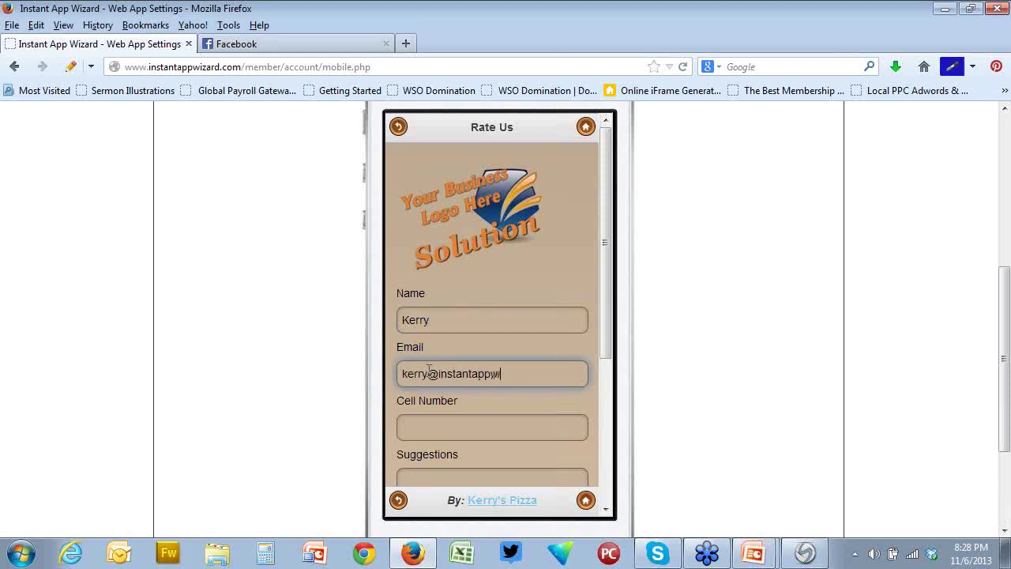
{"action": "left_click", "coordinate": [471, 430]}
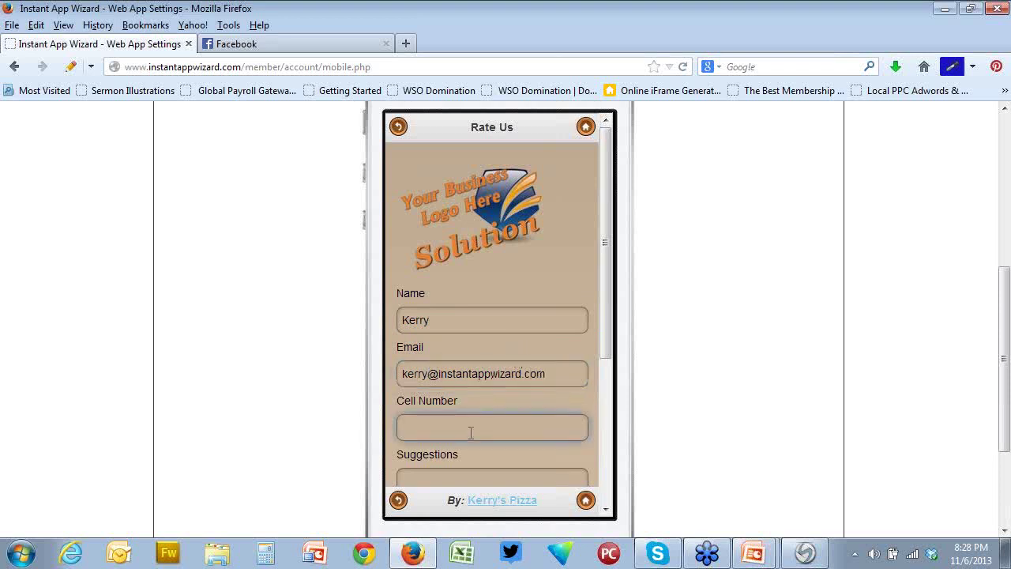
{"action": "type", "text": "909"}
{"action": "type", "text": "-555-"}
{"action": "type", "text": "1212"}
Enter the suggestion 'Clean the restroom' and rate the experience Okay
{"action": "left_click_drag", "start_coordinate": [612, 281], "coordinate": [609, 368]}
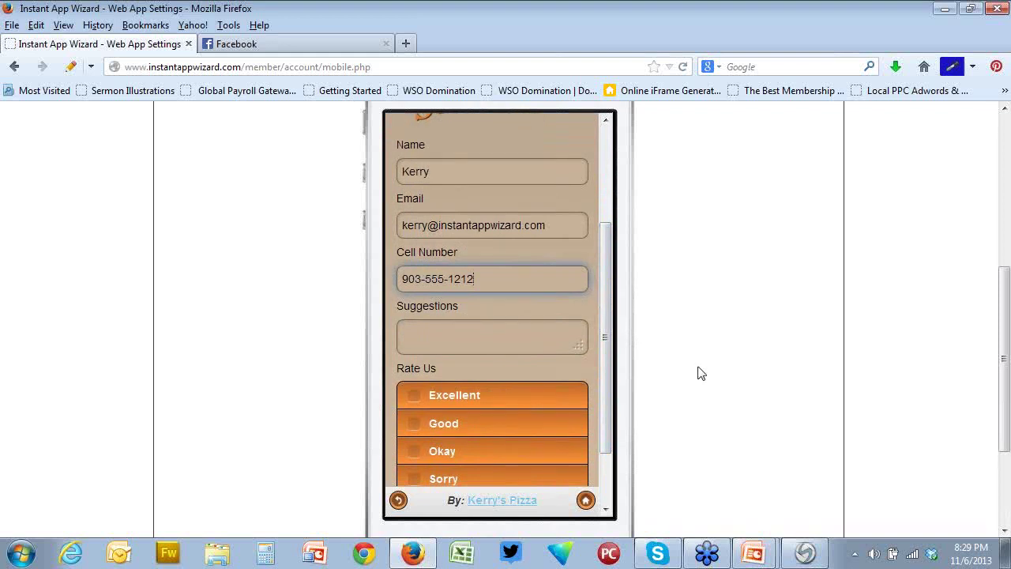
{"action": "left_click", "coordinate": [492, 336]}
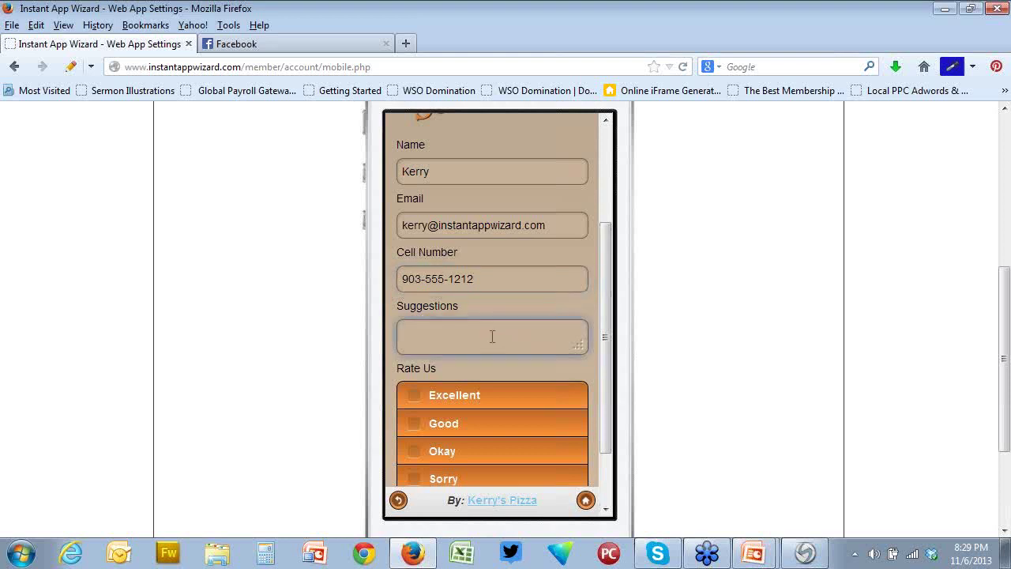
{"action": "type", "text": "Clean the restroom"}
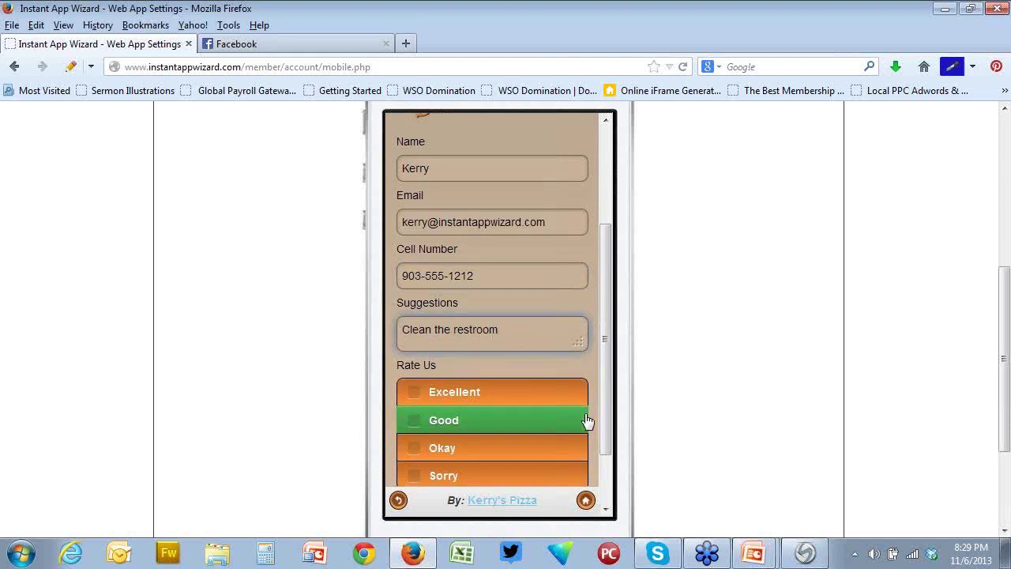
{"action": "scroll", "coordinate": [587, 420], "scroll_direction": "down", "scroll_amount": 2}
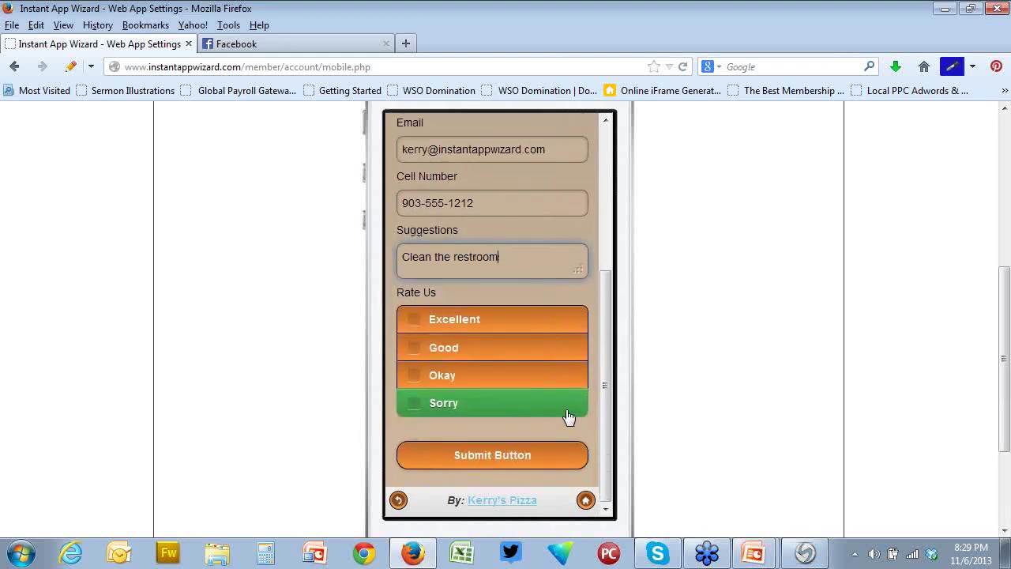
{"action": "left_click", "coordinate": [415, 380]}
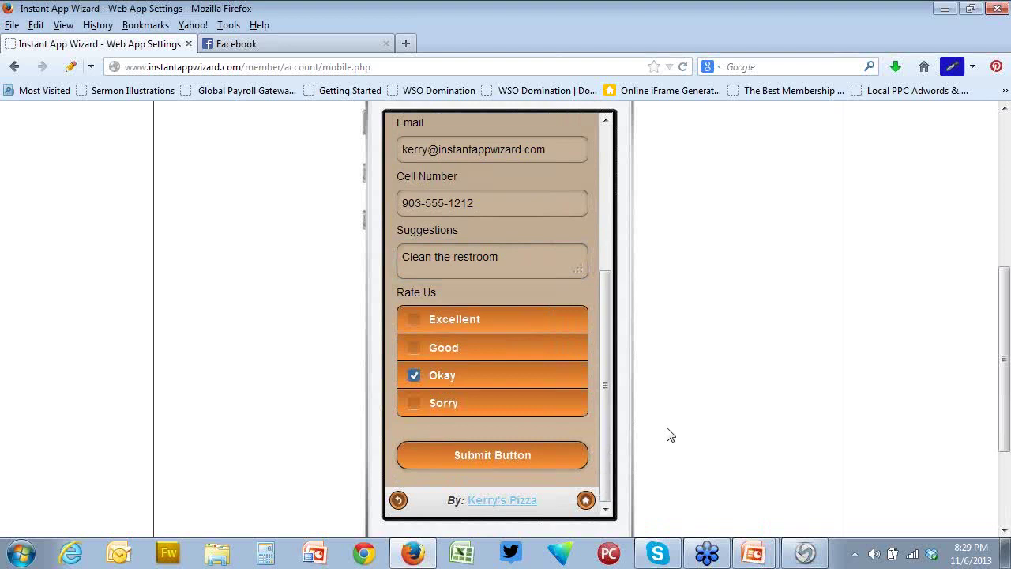
Submit the test Rate Us entry and get the 'Thank you' confirmation in the preview
{"action": "left_click", "coordinate": [515, 458]}
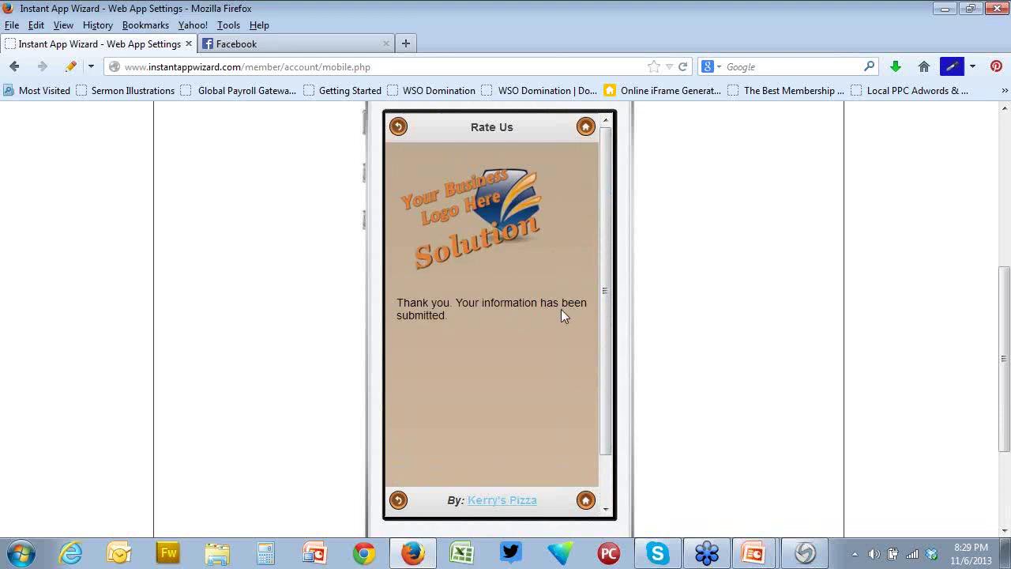
{"action": "mouse_move", "coordinate": [607, 292]}
{"action": "left_mouse_down"}
{"action": "mouse_move", "coordinate": [607, 316]}
{"action": "mouse_move", "coordinate": [608, 296]}
{"action": "left_mouse_up"}
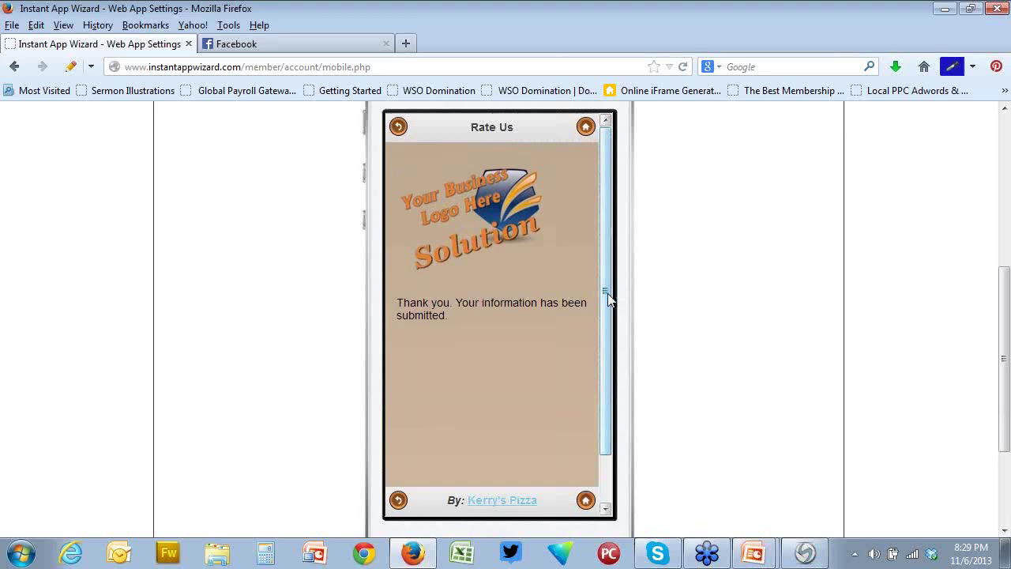
{"action": "scroll", "coordinate": [757, 286], "scroll_direction": "up", "scroll_amount": 3}
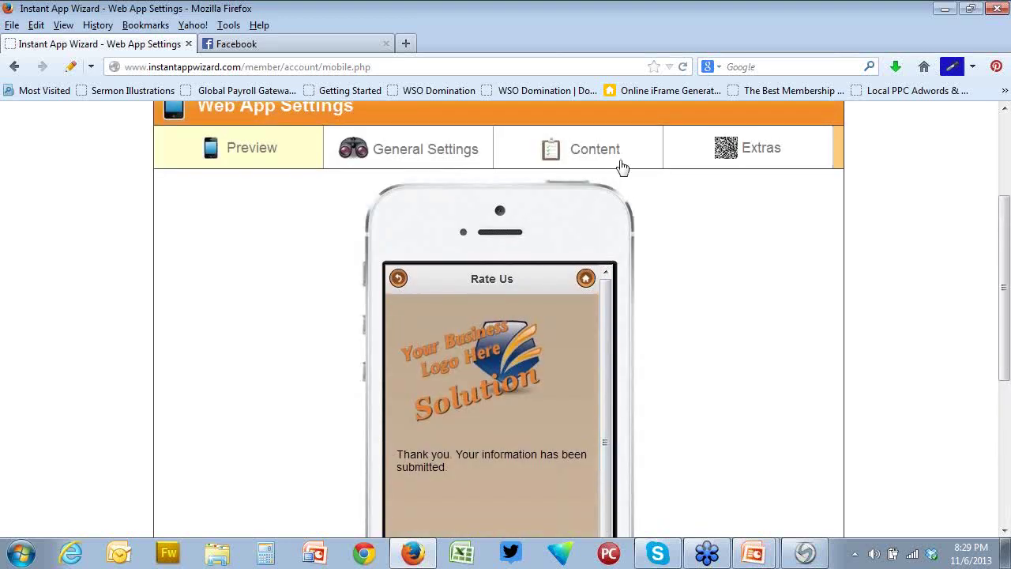
Return to the Content settings and open the Rate Us form for editing
{"action": "left_click", "coordinate": [607, 158]}
{"action": "scroll", "coordinate": [506, 378], "scroll_direction": "down", "scroll_amount": 5}
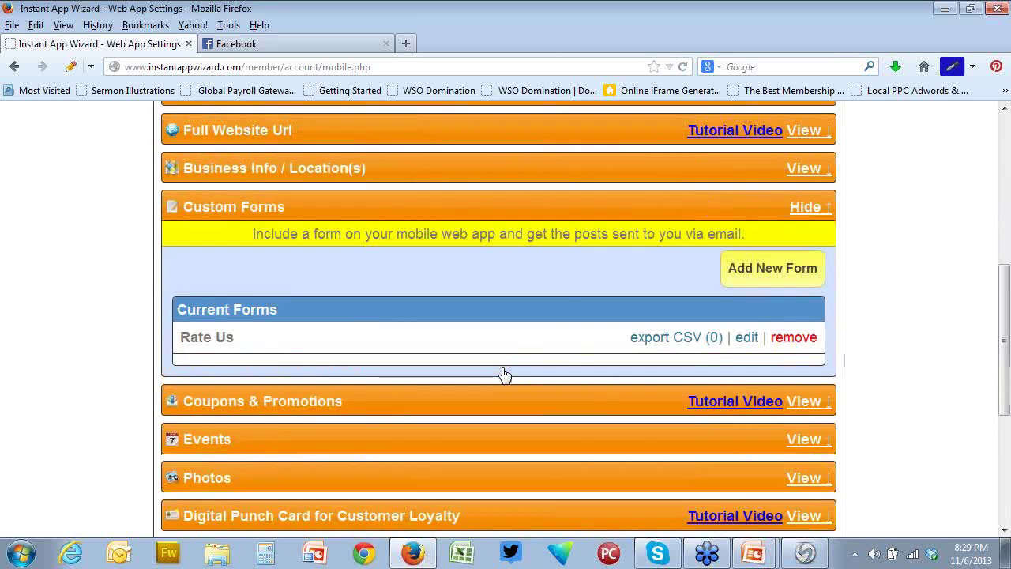
{"action": "left_click", "coordinate": [745, 327]}
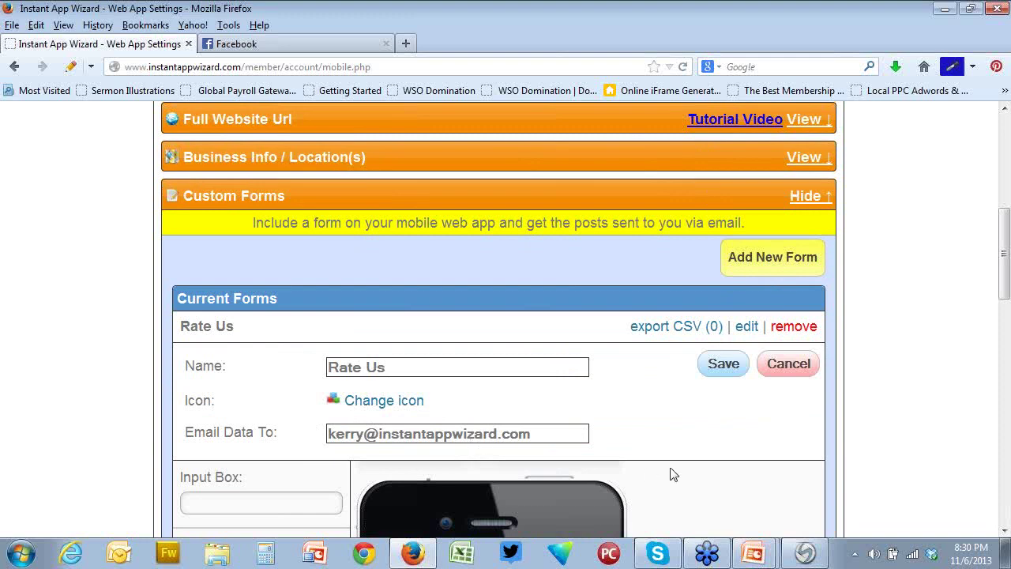
Review the Rate Us form's settings, then collapse the Custom Forms section
{"action": "scroll", "coordinate": [671, 474], "scroll_direction": "down", "scroll_amount": 4}
{"action": "scroll", "coordinate": [671, 474], "scroll_direction": "up", "scroll_amount": 4}
{"action": "scroll", "coordinate": [423, 435], "scroll_direction": "down", "scroll_amount": 2}
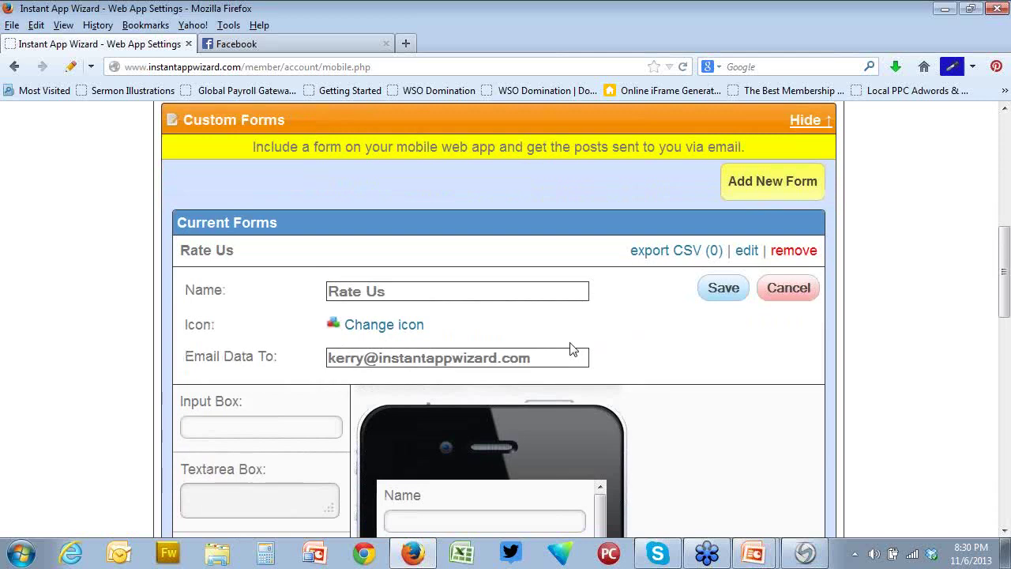
{"action": "scroll", "coordinate": [664, 352], "scroll_direction": "down", "scroll_amount": 3}
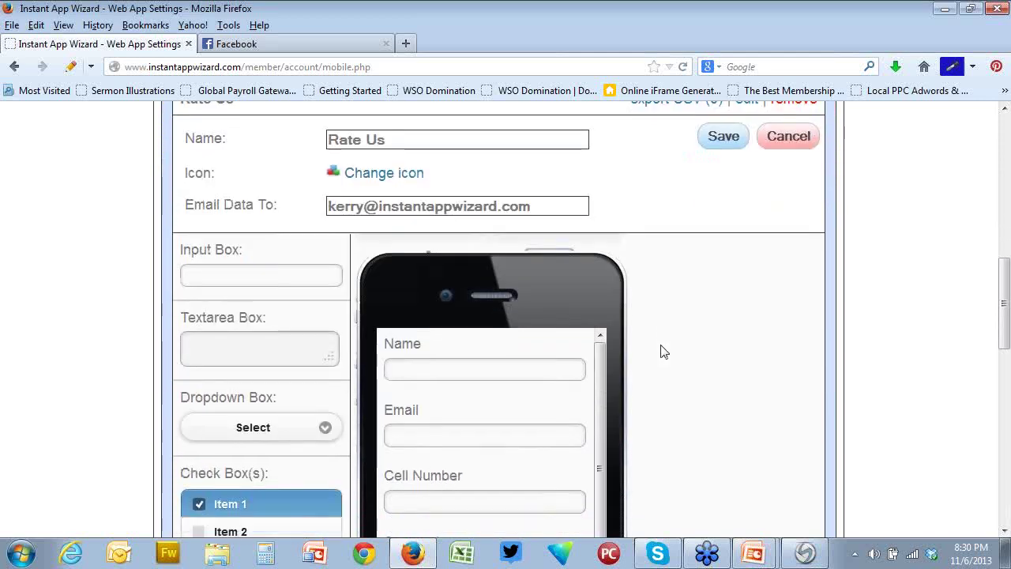
{"action": "scroll", "coordinate": [664, 352], "scroll_direction": "down", "scroll_amount": 7}
{"action": "scroll", "coordinate": [663, 351], "scroll_direction": "up", "scroll_amount": 7}
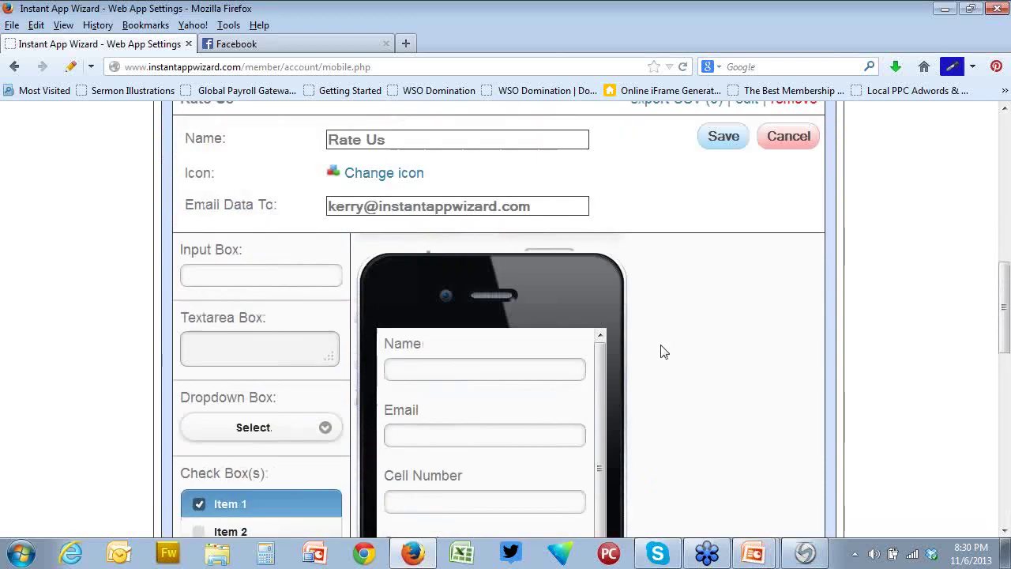
{"action": "scroll", "coordinate": [662, 351], "scroll_direction": "up", "scroll_amount": 8}
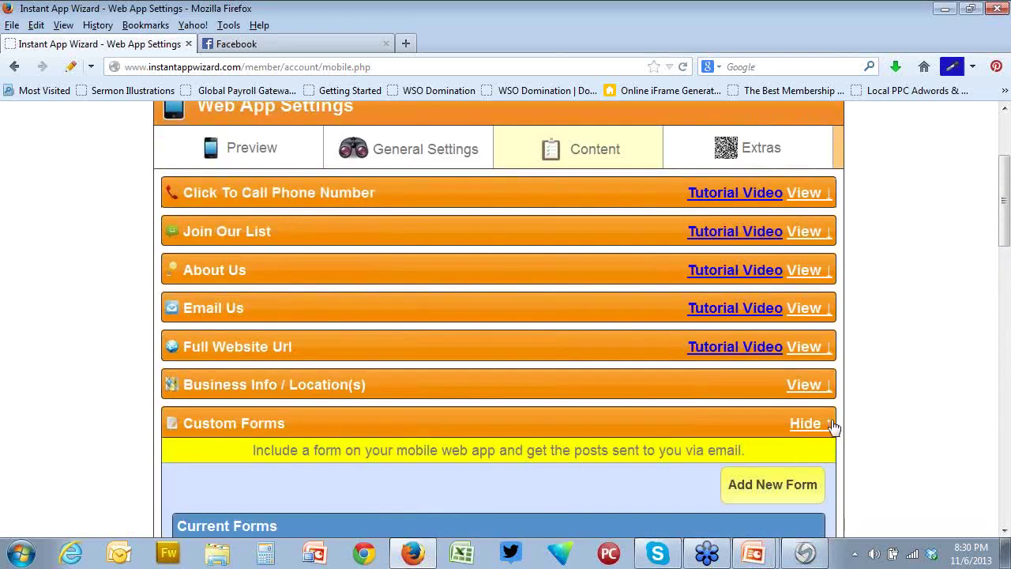
{"action": "left_click", "coordinate": [812, 424]}
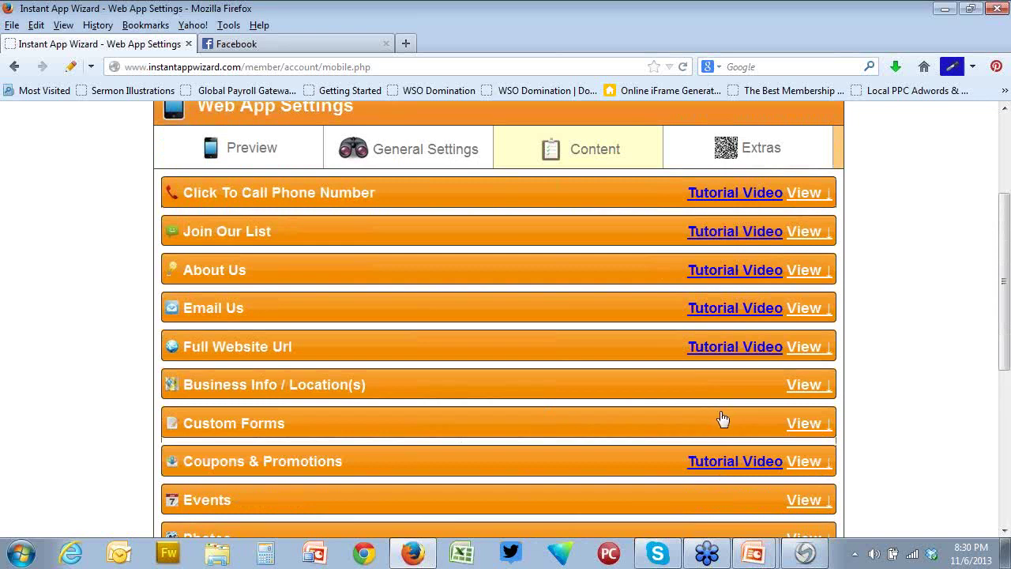
Show only unread mail in Outlook, accepting the server certificate warning
{"action": "left_click", "coordinate": [253, 150]}
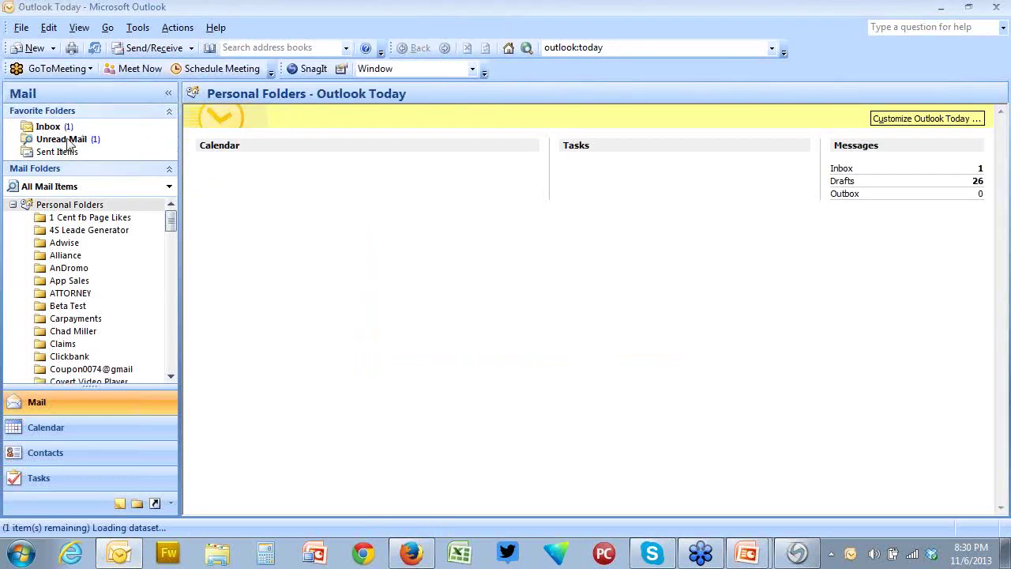
{"action": "left_click", "coordinate": [63, 139]}
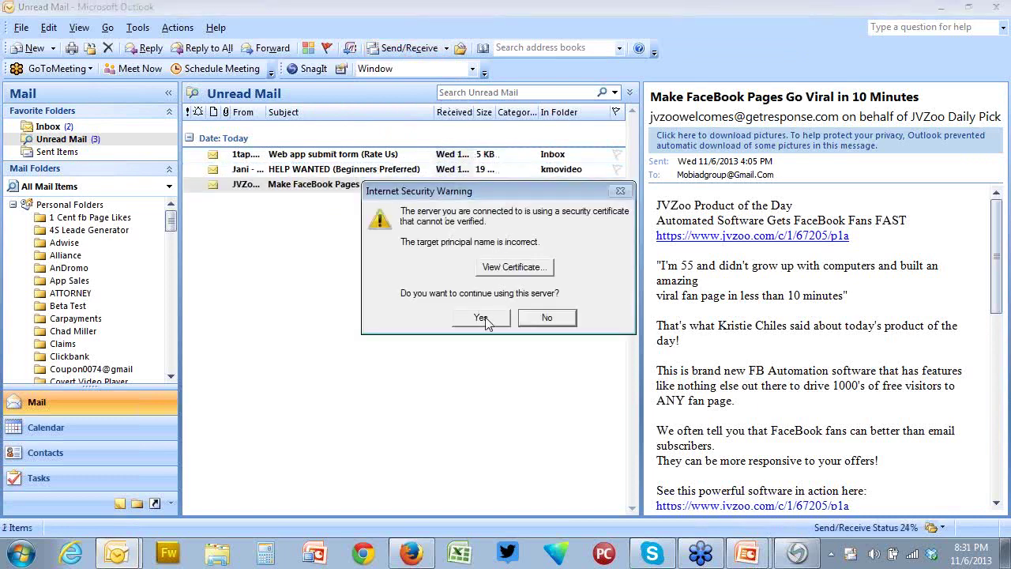
{"action": "left_click", "coordinate": [483, 318]}
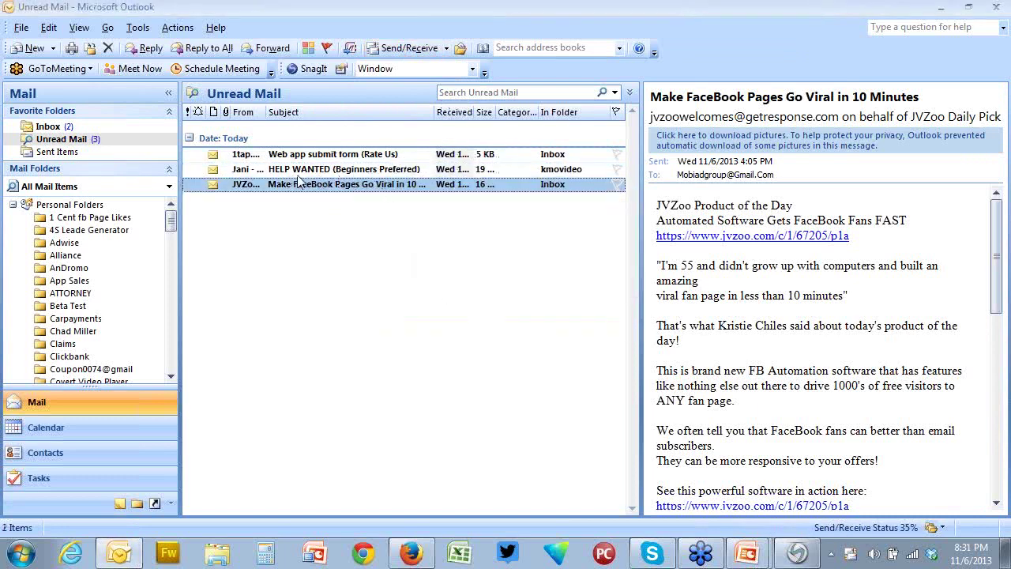
Open the 'Web app submit form (Rate Us)' message in its own window and check the submitted cell number
{"action": "left_click", "coordinate": [348, 156]}
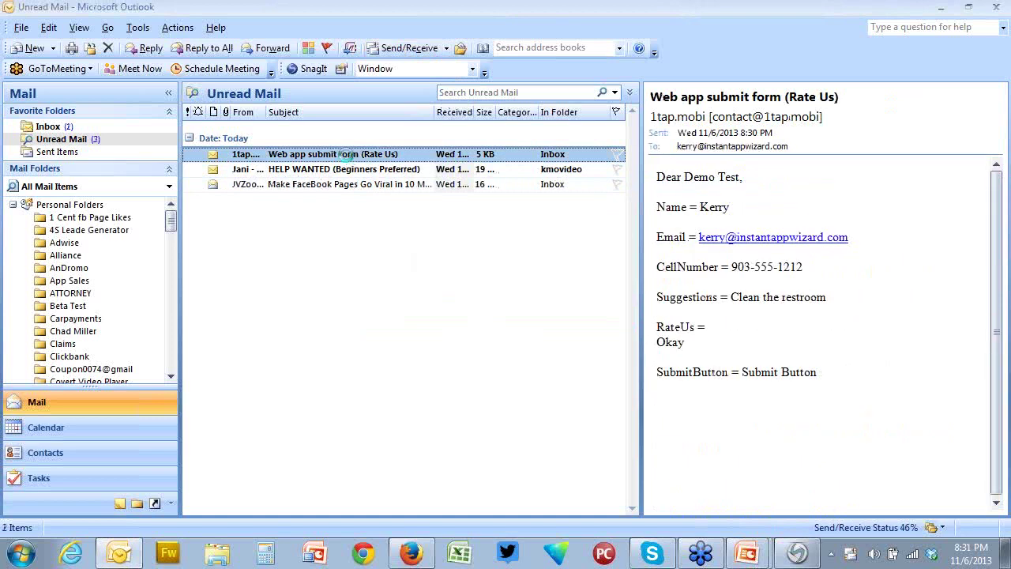
{"action": "double_click", "coordinate": [348, 156]}
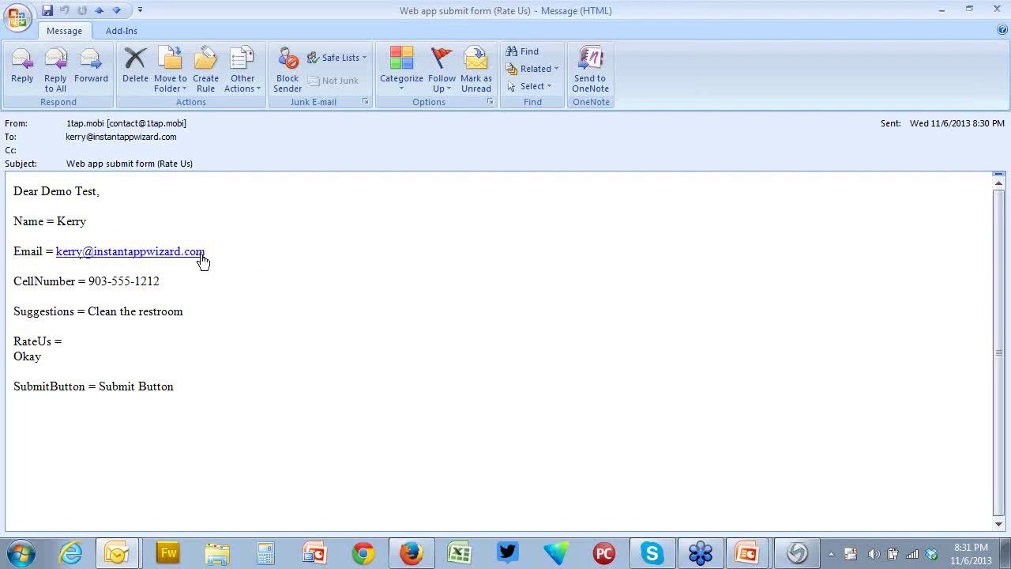
{"action": "left_click_drag", "start_coordinate": [86, 282], "coordinate": [167, 281]}
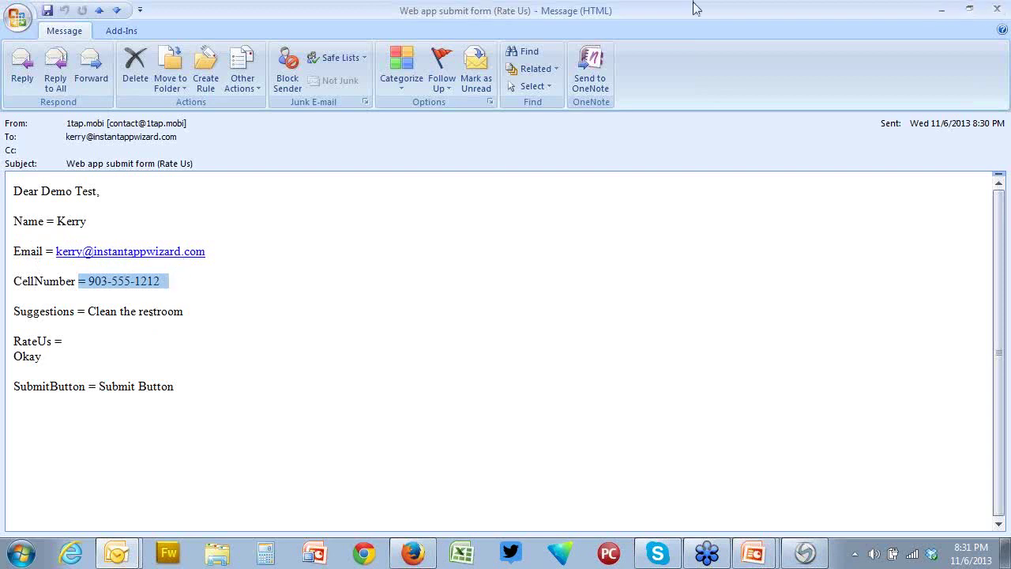
{"action": "left_click", "coordinate": [412, 553]}
Expand Custom Forms under Content and export the Rate Us submissions with 'export CSV (1)'
{"action": "left_click", "coordinate": [599, 155]}
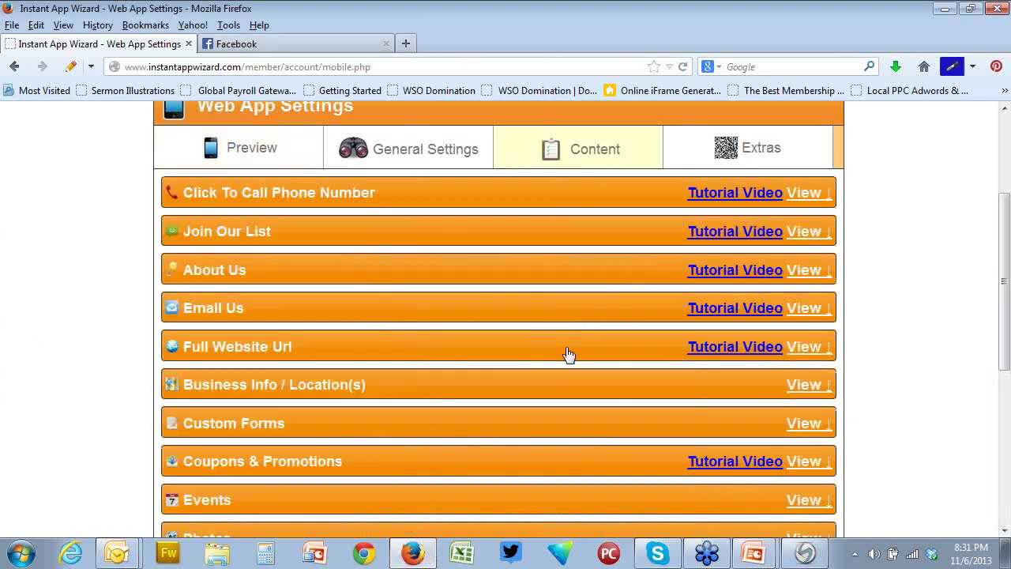
{"action": "scroll", "coordinate": [801, 311], "scroll_direction": "down", "scroll_amount": 2}
{"action": "left_click", "coordinate": [802, 315]}
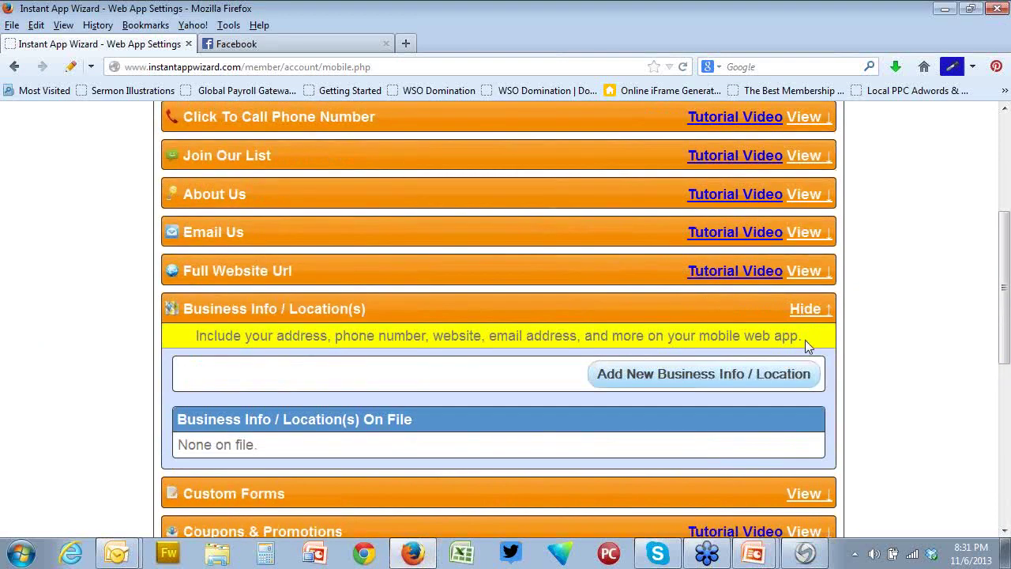
{"action": "left_click", "coordinate": [806, 312]}
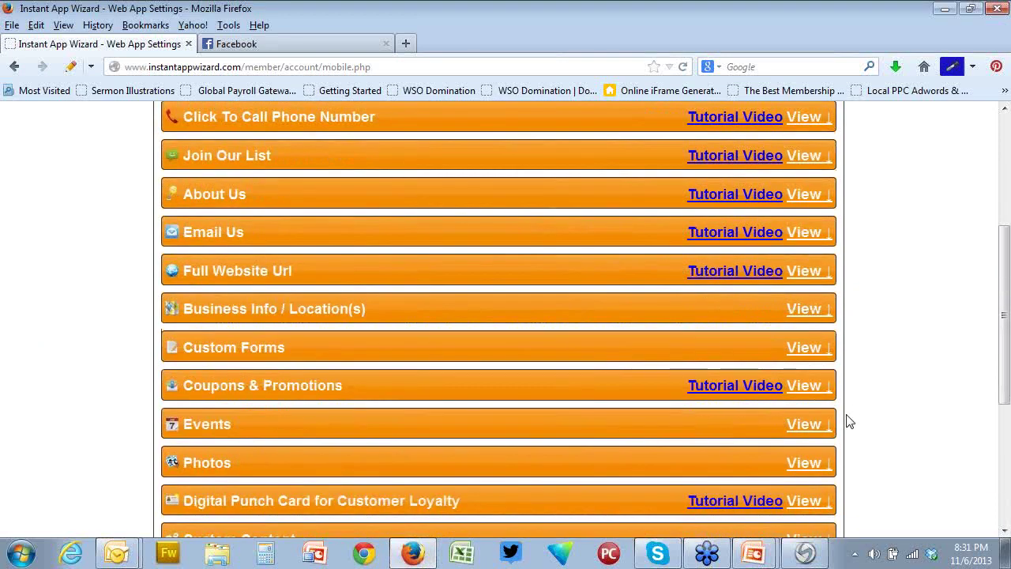
{"action": "left_click", "coordinate": [807, 352]}
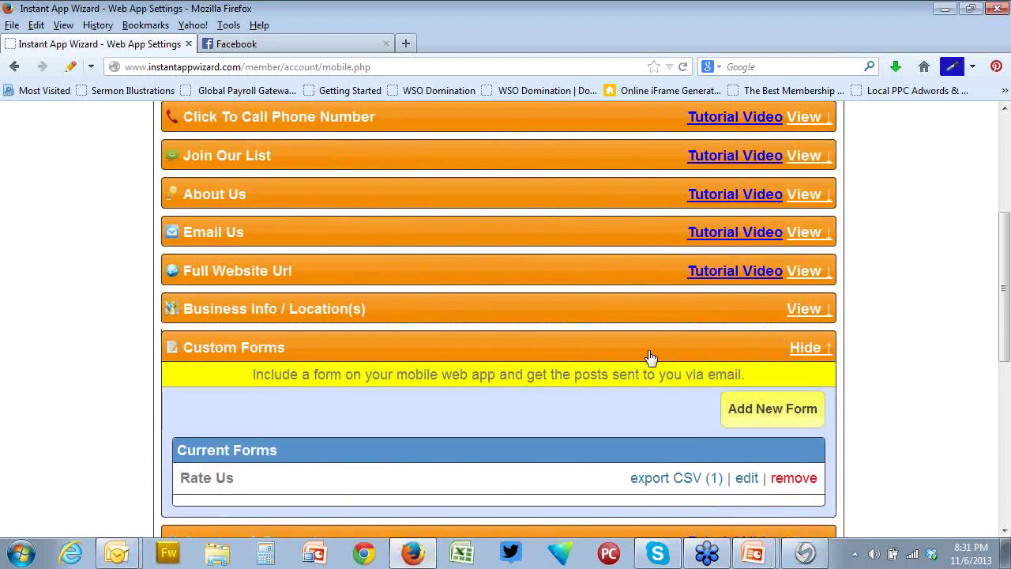
{"action": "scroll", "coordinate": [649, 358], "scroll_direction": "down", "scroll_amount": 3}
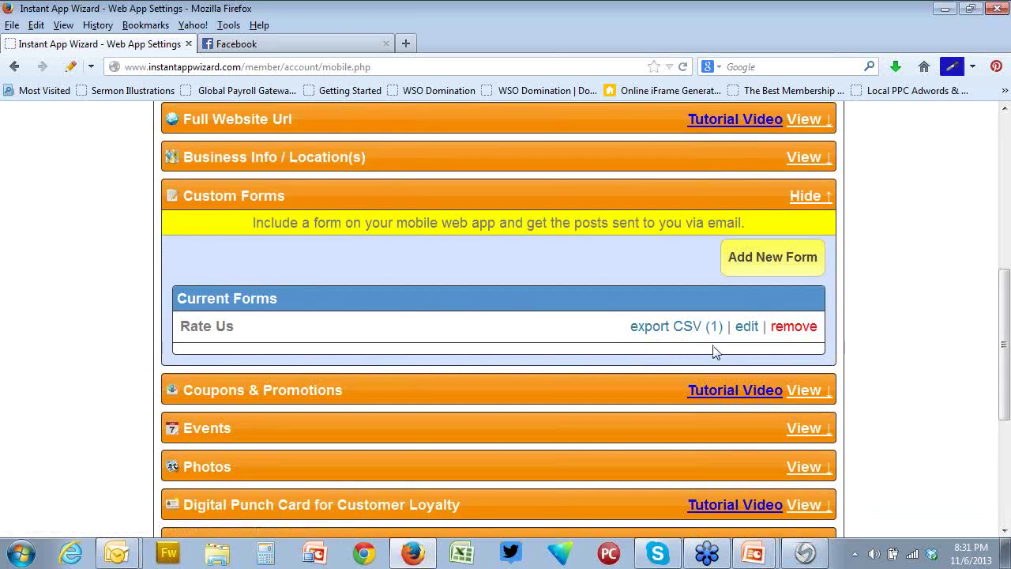
{"action": "left_click", "coordinate": [667, 328]}
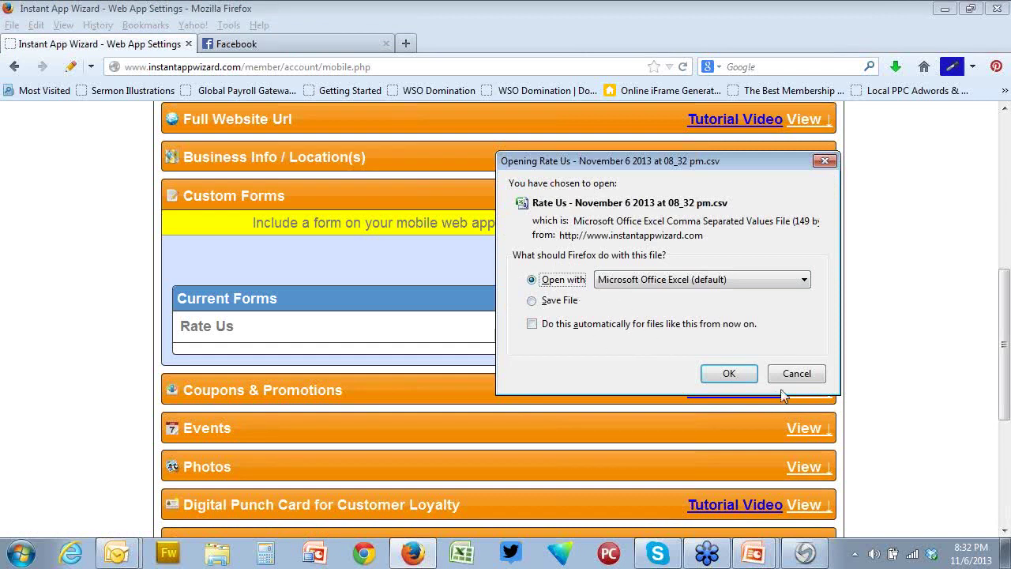
Open the CSV in Excel, widen Email column B, and delete the Rate Us and Submit Button columns
{"action": "left_click", "coordinate": [720, 376]}
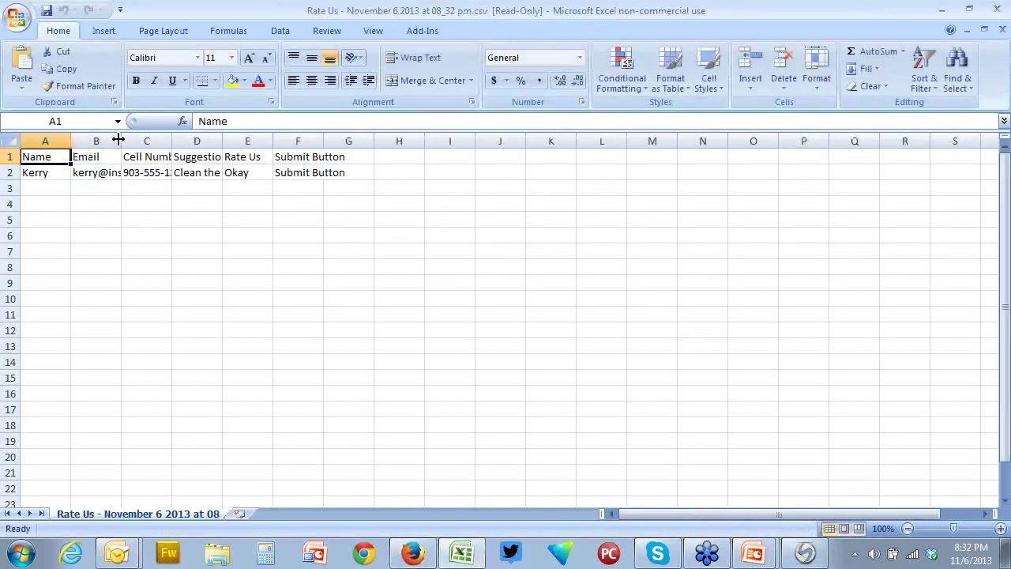
{"action": "left_click_drag", "start_coordinate": [120, 140], "coordinate": [436, 143]}
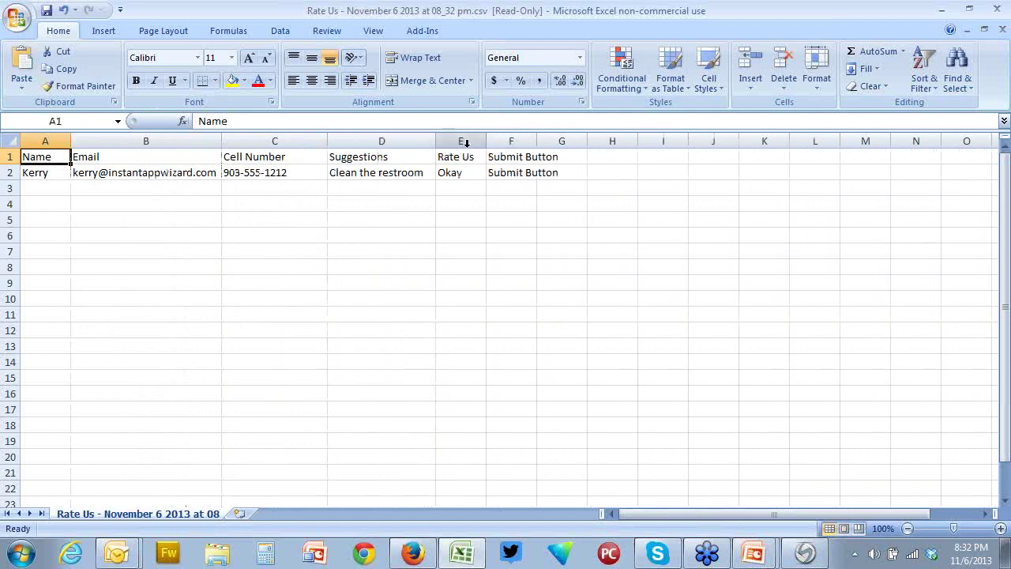
{"action": "left_click", "coordinate": [467, 142]}
{"action": "right_click", "coordinate": [468, 146]}
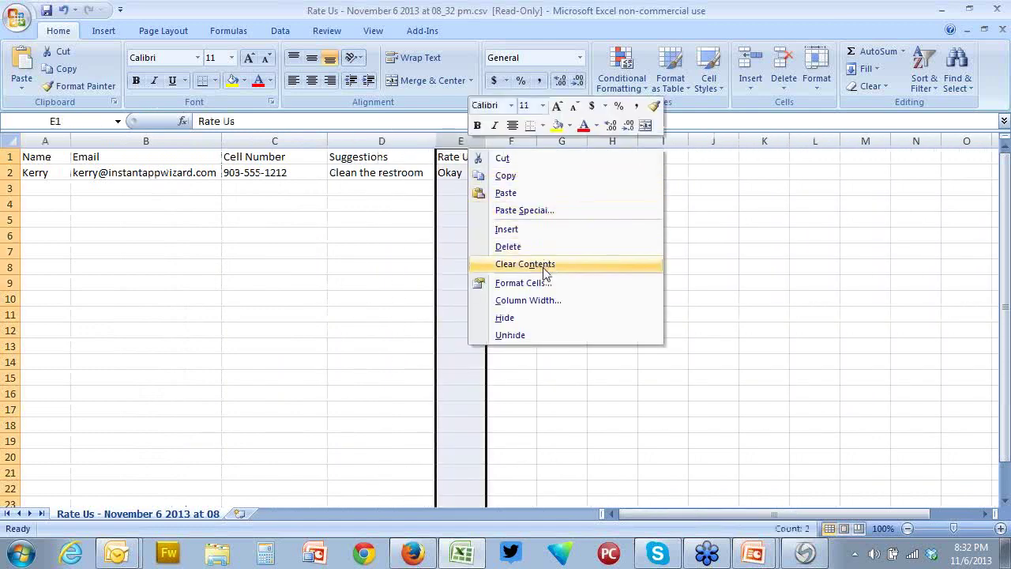
{"action": "left_click", "coordinate": [527, 249]}
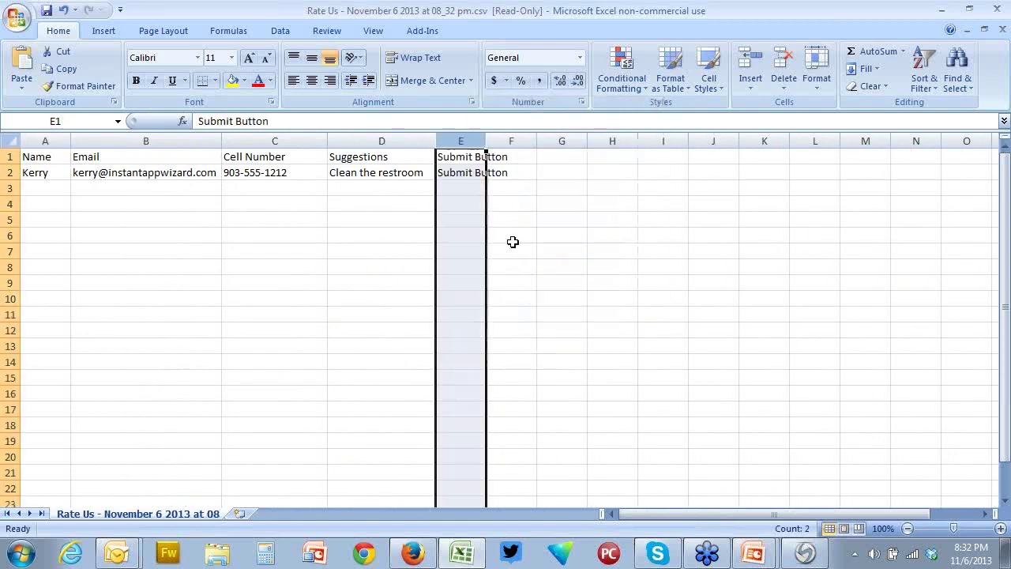
{"action": "right_click", "coordinate": [463, 143]}
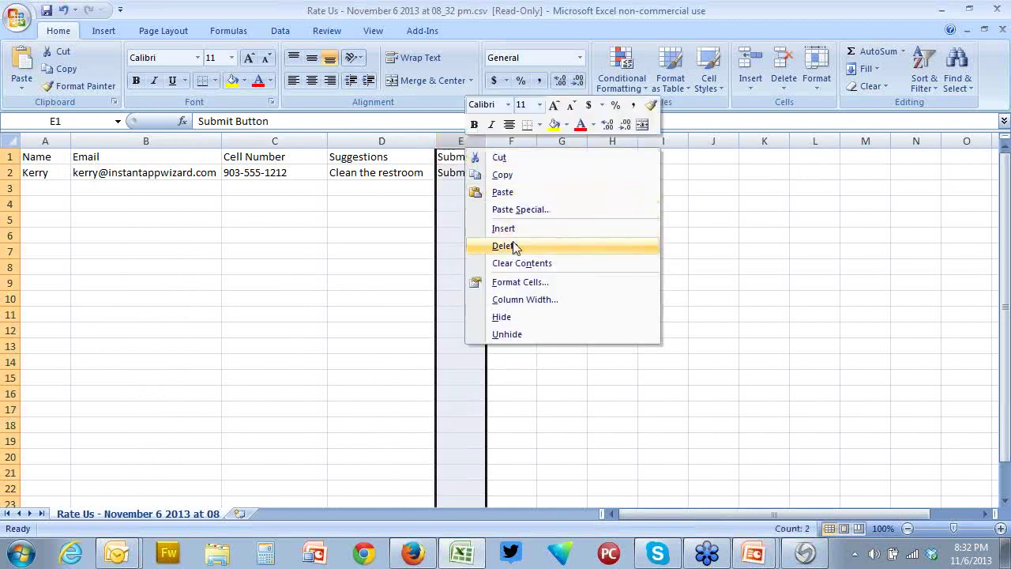
{"action": "left_click", "coordinate": [514, 247]}
Delete the Suggestions and Cell Number columns and widen column A to about 13.43
{"action": "left_click", "coordinate": [381, 142]}
{"action": "right_click", "coordinate": [380, 143]}
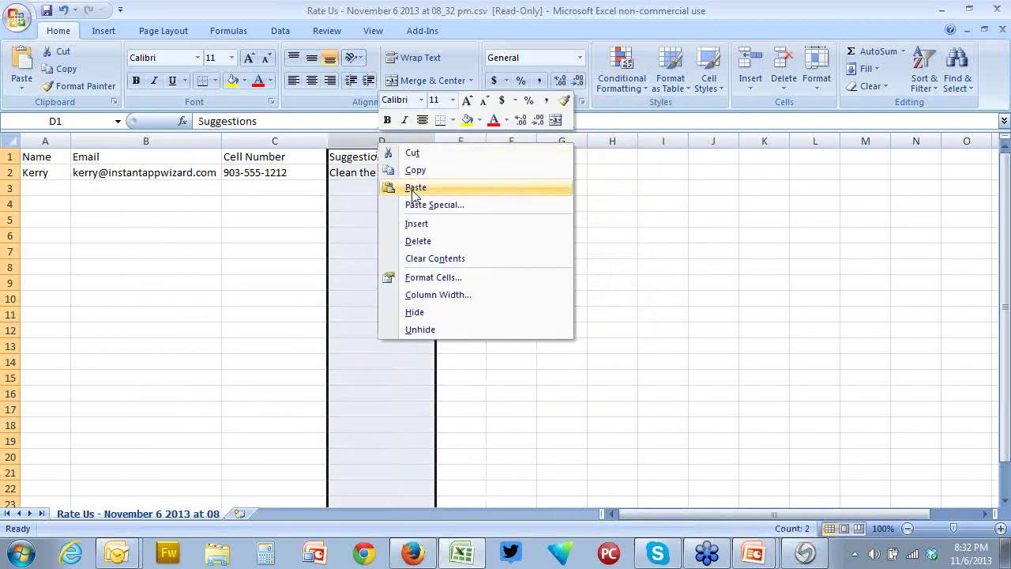
{"action": "left_click", "coordinate": [407, 241]}
{"action": "left_click", "coordinate": [271, 142]}
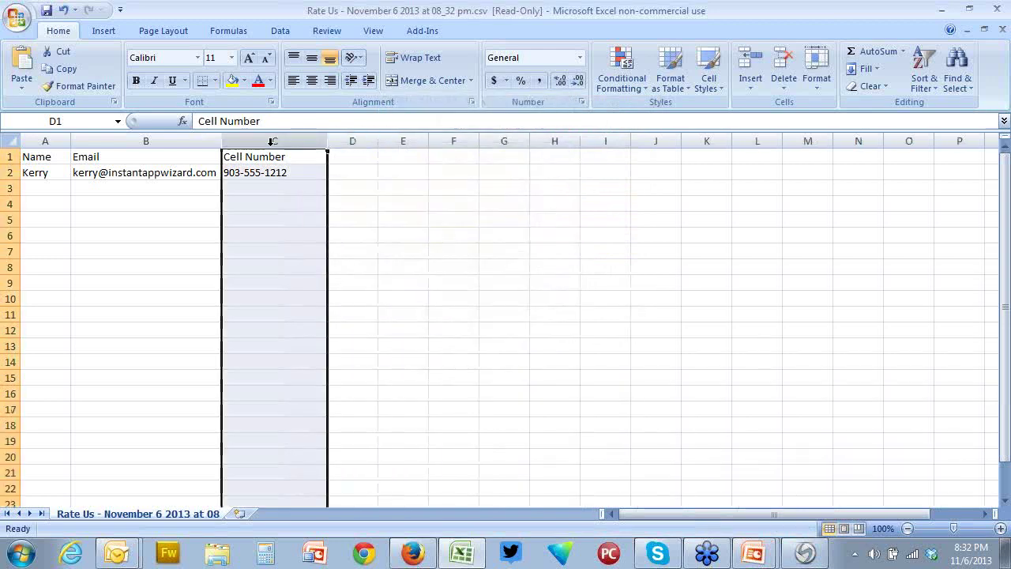
{"action": "right_click", "coordinate": [271, 141]}
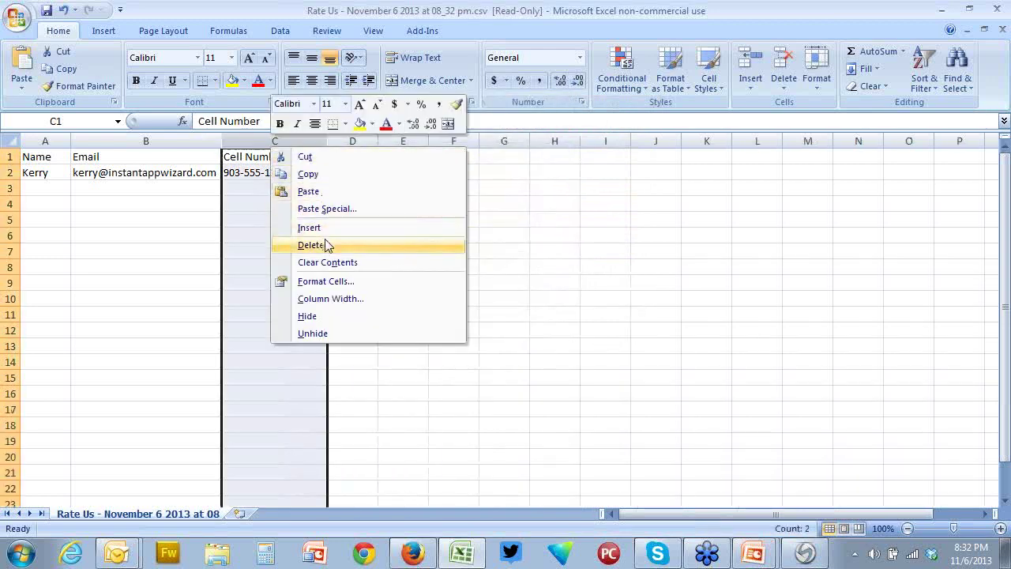
{"action": "left_click", "coordinate": [327, 245]}
{"action": "left_click_drag", "start_coordinate": [71, 140], "coordinate": [98, 139]}
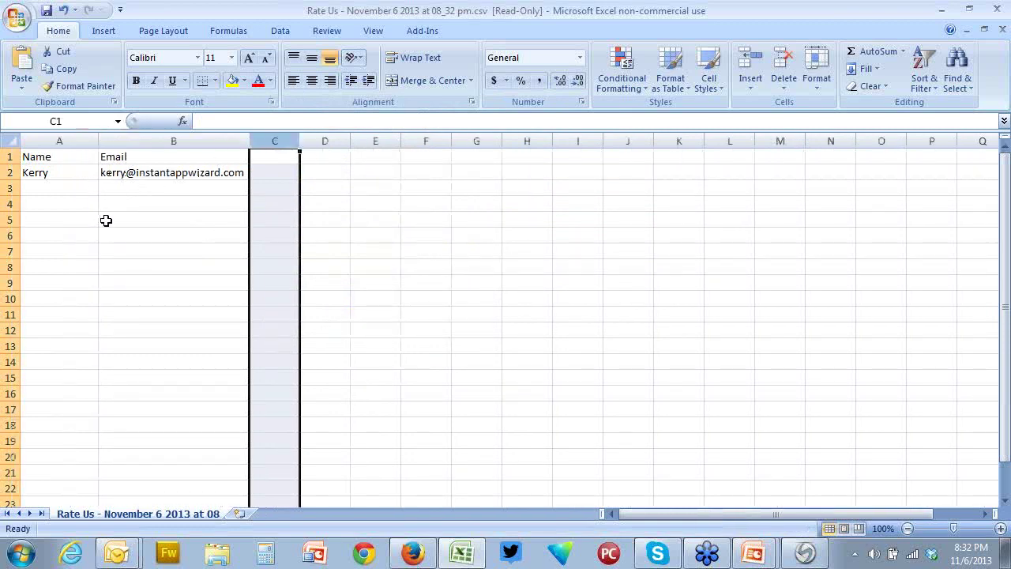
{"action": "left_click", "coordinate": [190, 264]}
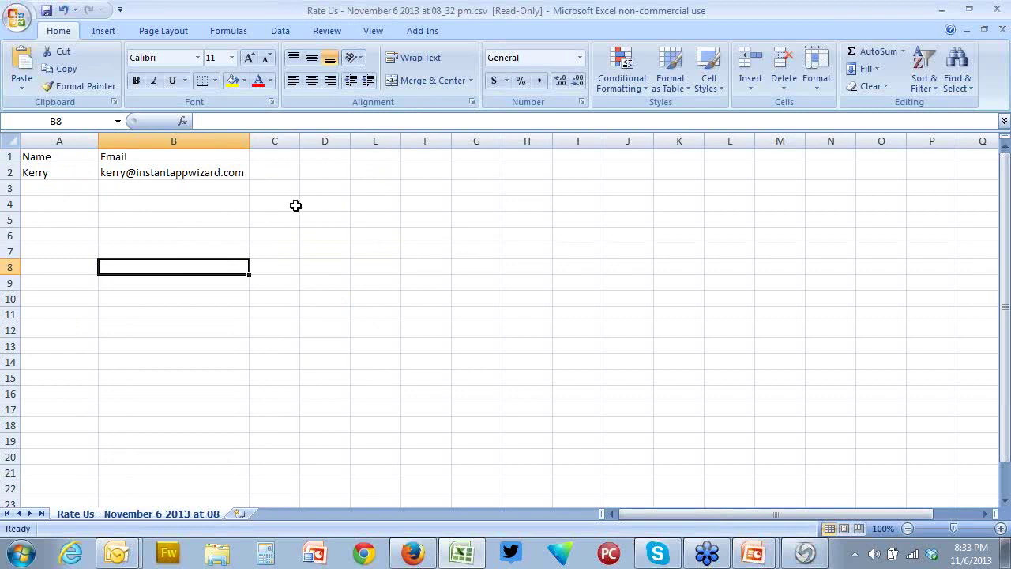
Undo the width change and the four deletions, then select A1 through G22
{"action": "left_click", "coordinate": [63, 11]}
{"action": "left_click", "coordinate": [63, 10]}
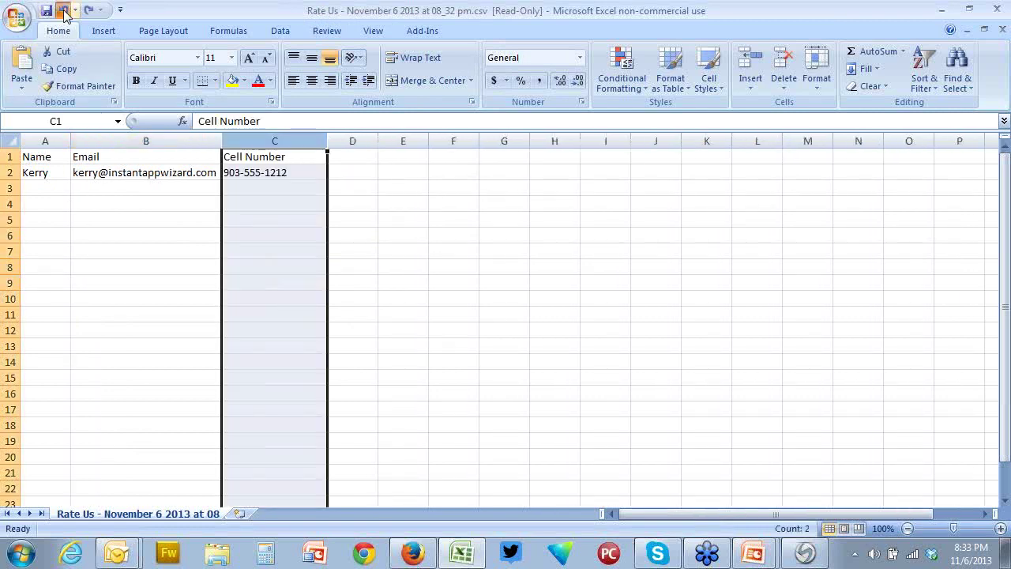
{"action": "left_click", "coordinate": [63, 10]}
{"action": "left_click", "coordinate": [63, 10]}
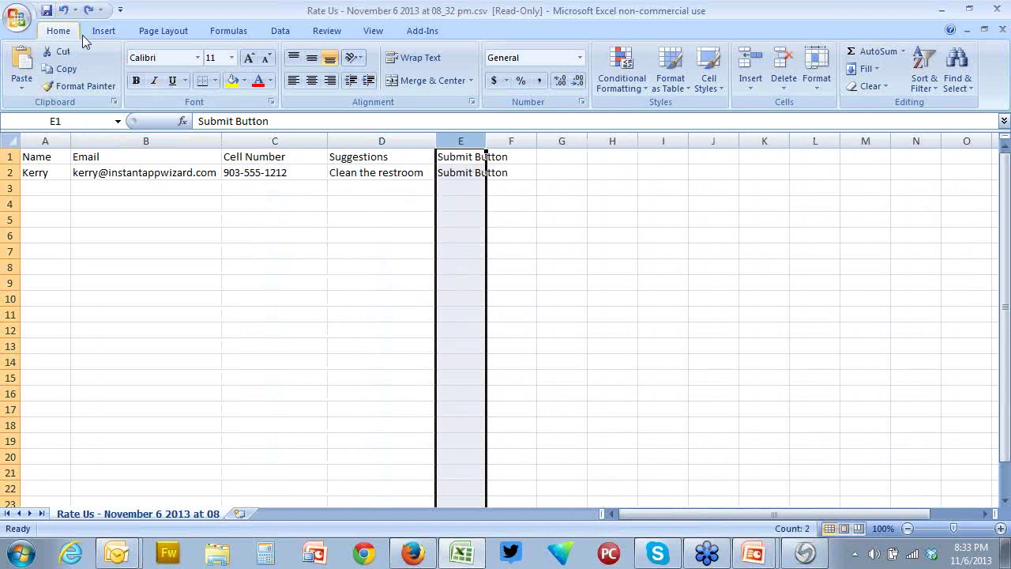
{"action": "left_click", "coordinate": [63, 10]}
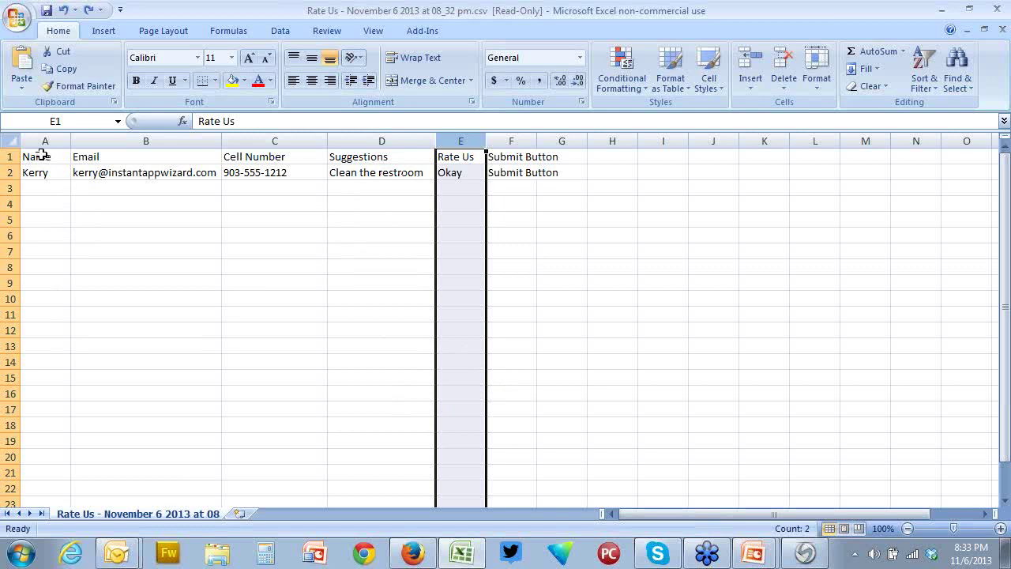
{"action": "left_click_drag", "start_coordinate": [41, 156], "coordinate": [540, 486]}
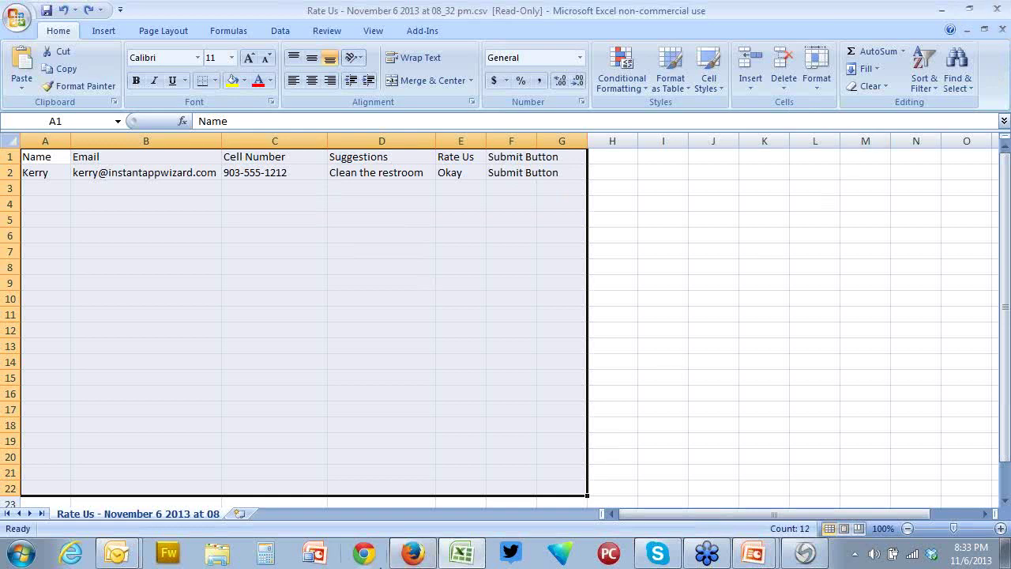
Start a new custom form with Textarea Box, Dropdown Box and Radio Button(s) fields
{"action": "left_click", "coordinate": [411, 555]}
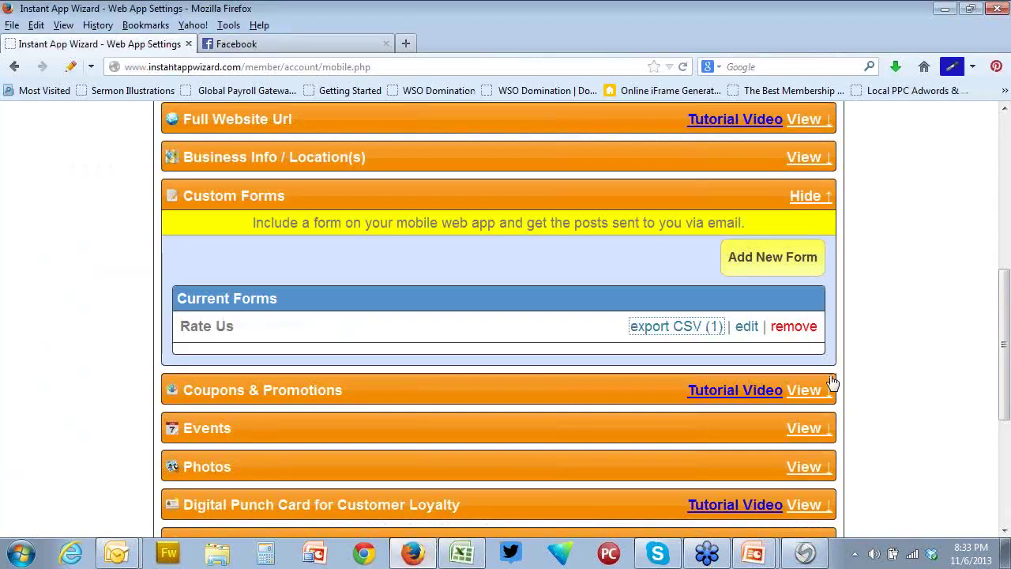
{"action": "left_click", "coordinate": [766, 265]}
{"action": "scroll", "coordinate": [606, 311], "scroll_direction": "down", "scroll_amount": 3}
{"action": "scroll", "coordinate": [607, 312], "scroll_direction": "up", "scroll_amount": 1}
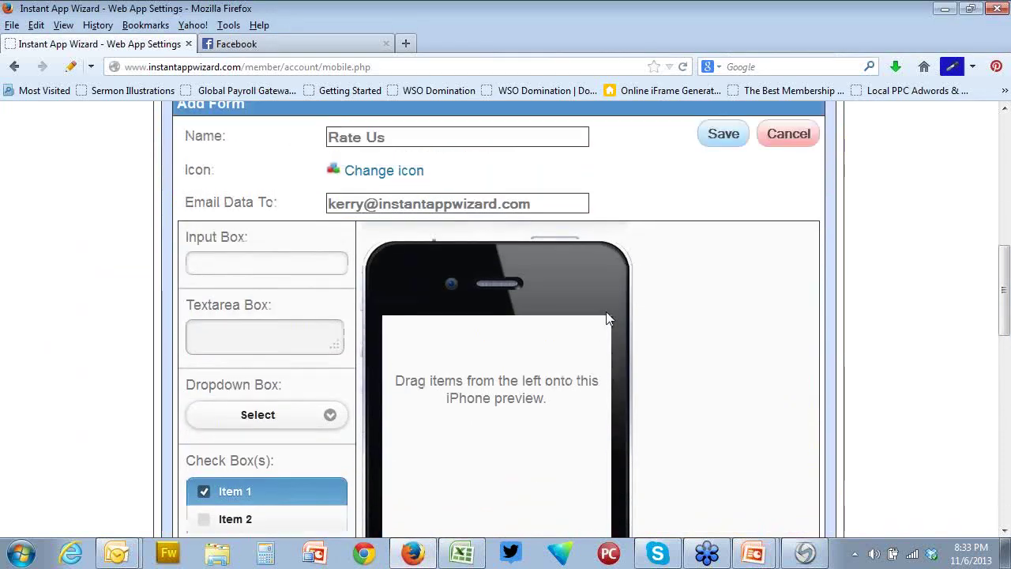
{"action": "left_click_drag", "start_coordinate": [226, 355], "coordinate": [485, 399]}
{"action": "left_click_drag", "start_coordinate": [316, 429], "coordinate": [438, 491]}
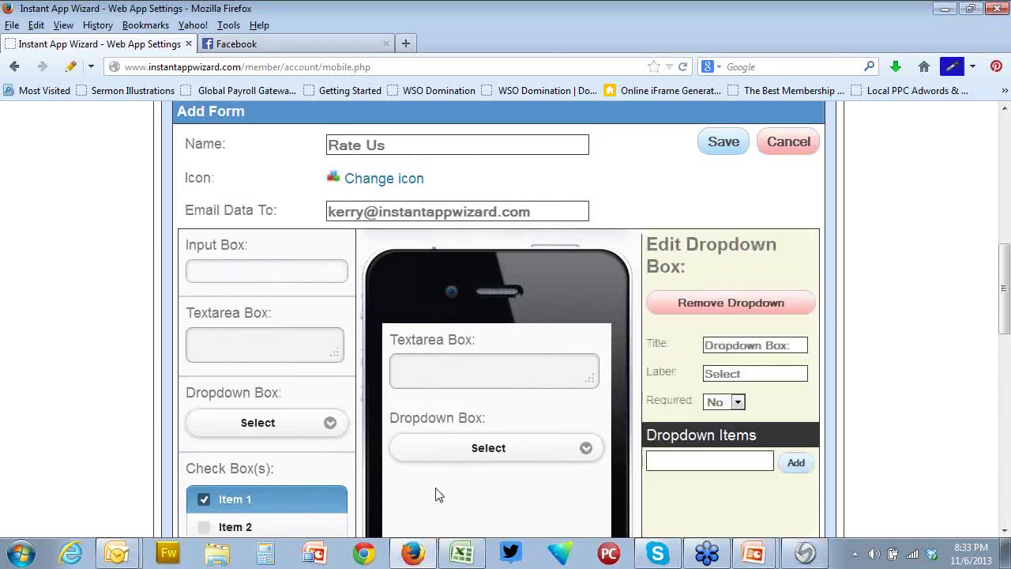
{"action": "scroll", "coordinate": [290, 468], "scroll_direction": "down", "scroll_amount": 3}
{"action": "left_click_drag", "start_coordinate": [276, 470], "coordinate": [498, 453]}
{"action": "scroll", "coordinate": [497, 446], "scroll_direction": "down", "scroll_amount": 2}
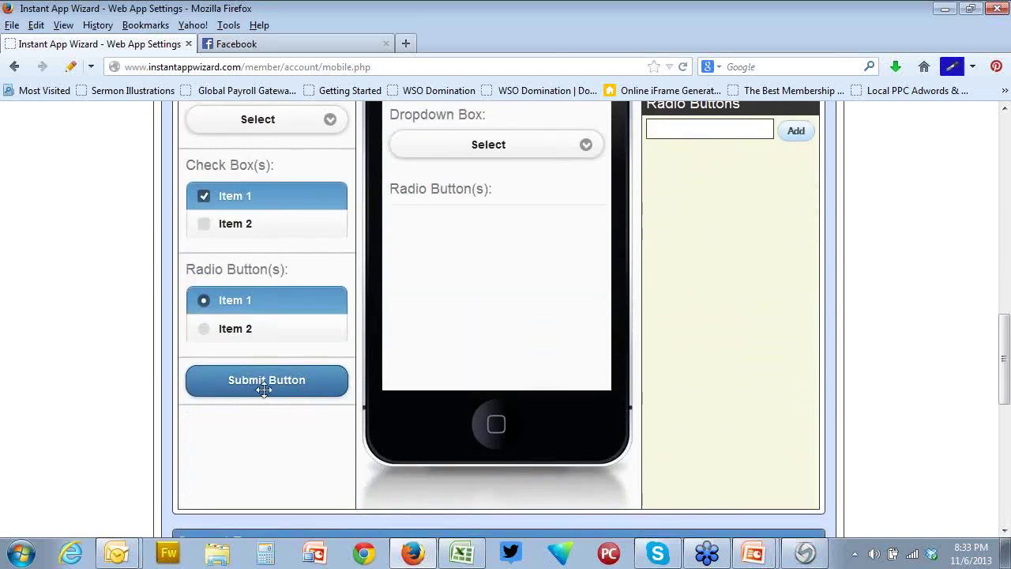
{"action": "left_click_drag", "start_coordinate": [266, 387], "coordinate": [671, 330]}
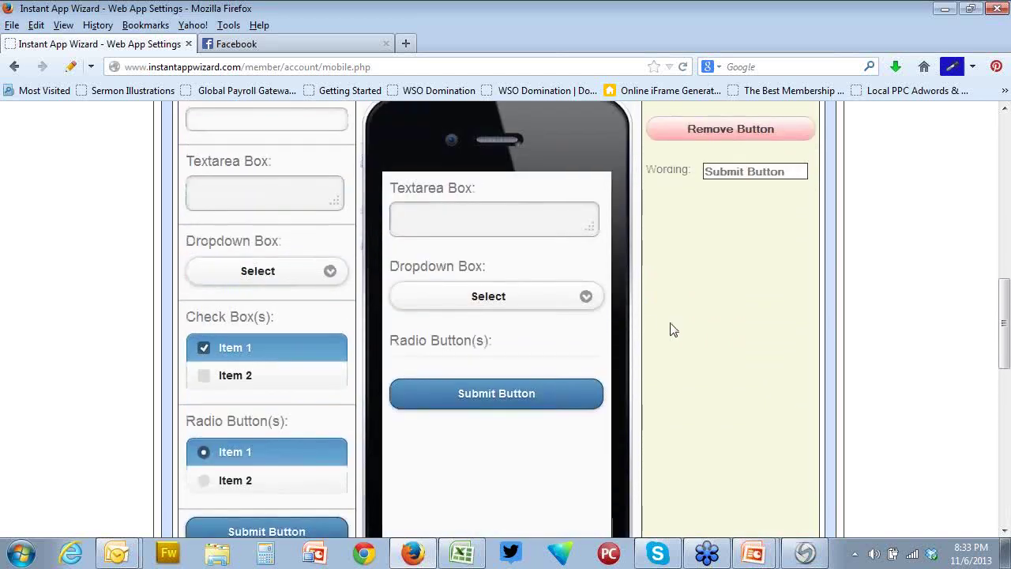
Add the items 1, 2 and 3 to the Dropdown Box field
{"action": "left_click", "coordinate": [561, 357]}
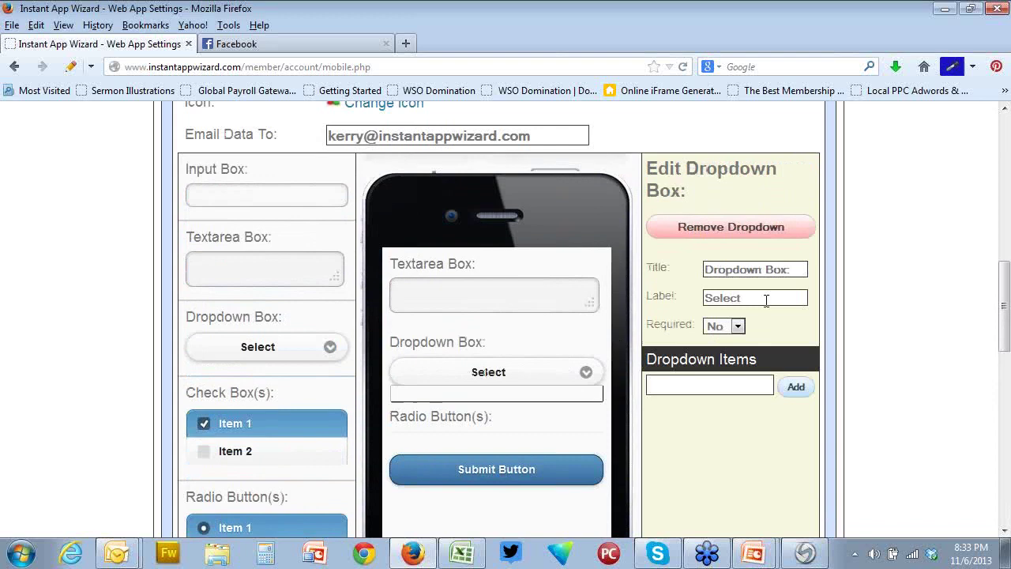
{"action": "left_click", "coordinate": [716, 386]}
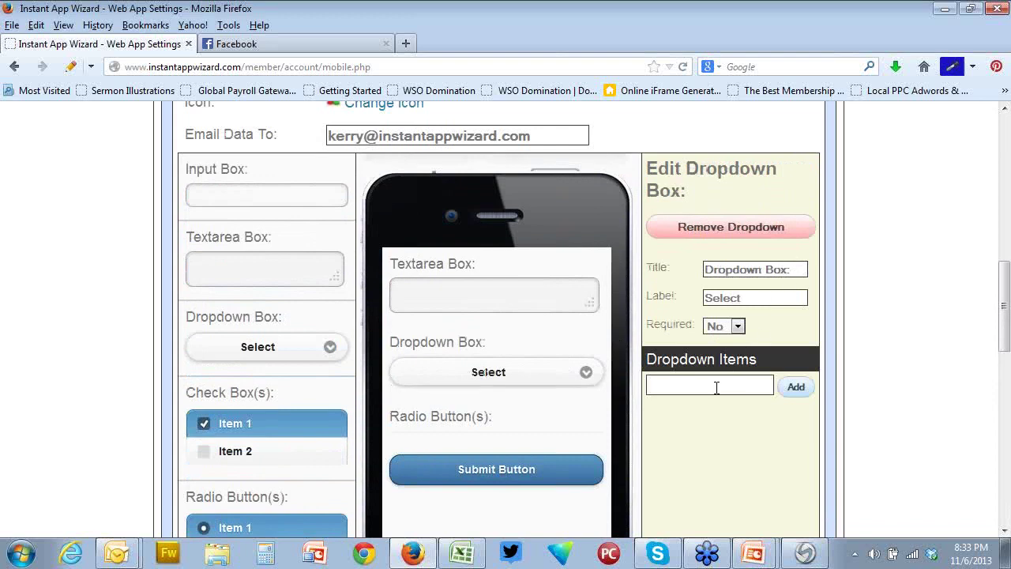
{"action": "type", "text": "1"}
{"action": "left_click", "coordinate": [795, 387]}
{"action": "left_click", "coordinate": [725, 387]}
{"action": "type", "text": "2"}
{"action": "left_click", "coordinate": [796, 387]}
{"action": "left_click", "coordinate": [726, 387]}
{"action": "type", "text": "3"}
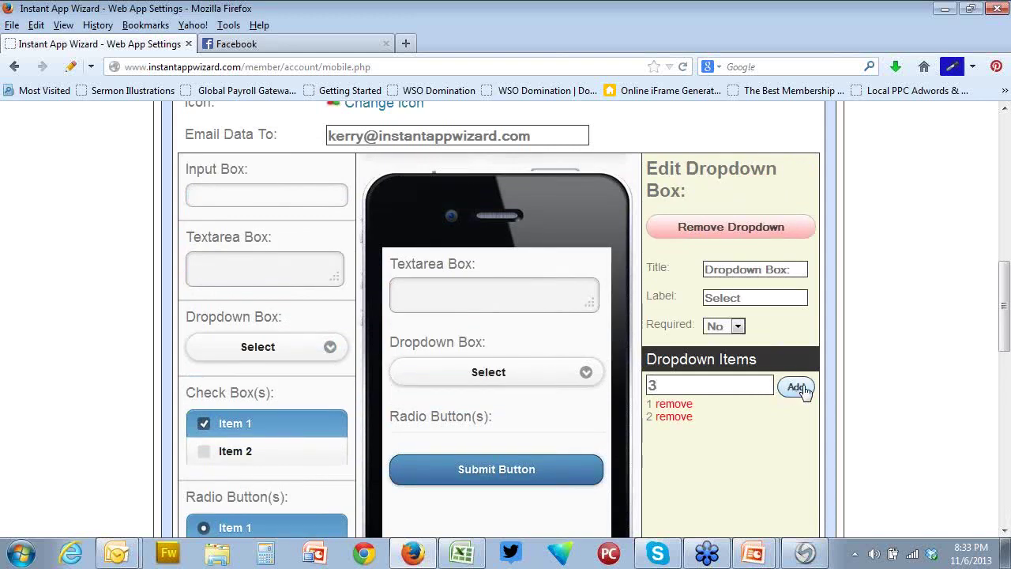
{"action": "left_click", "coordinate": [796, 387]}
{"action": "scroll", "coordinate": [752, 440], "scroll_direction": "down", "scroll_amount": 3}
{"action": "scroll", "coordinate": [752, 440], "scroll_direction": "up", "scroll_amount": 5}
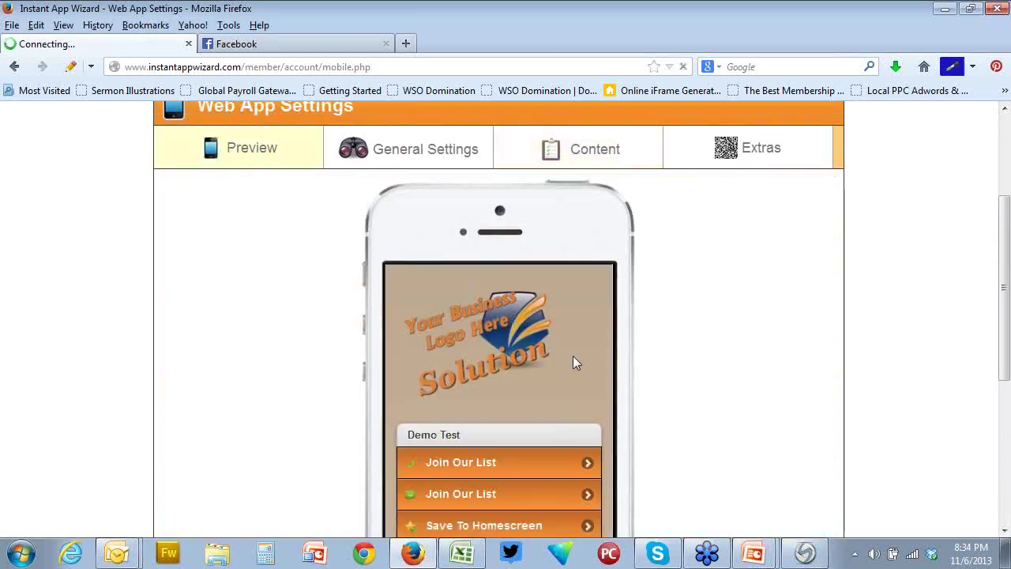
Open the last Rate Us form in the phone preview and pick 2 from its dropdown
{"action": "scroll", "coordinate": [573, 356], "scroll_direction": "down", "scroll_amount": 3}
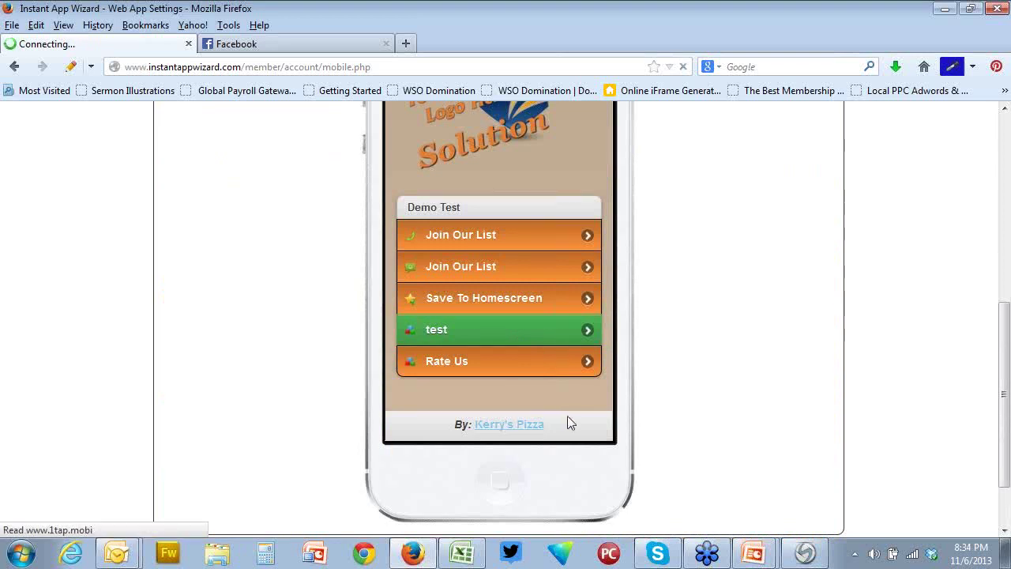
{"action": "left_click", "coordinate": [496, 395]}
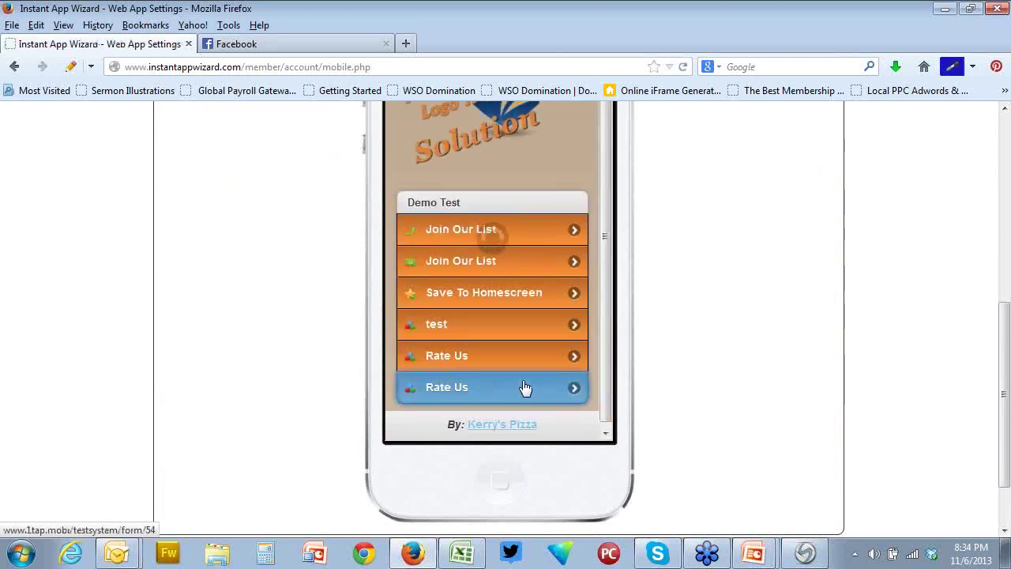
{"action": "scroll", "coordinate": [595, 253], "scroll_direction": "up", "scroll_amount": 3}
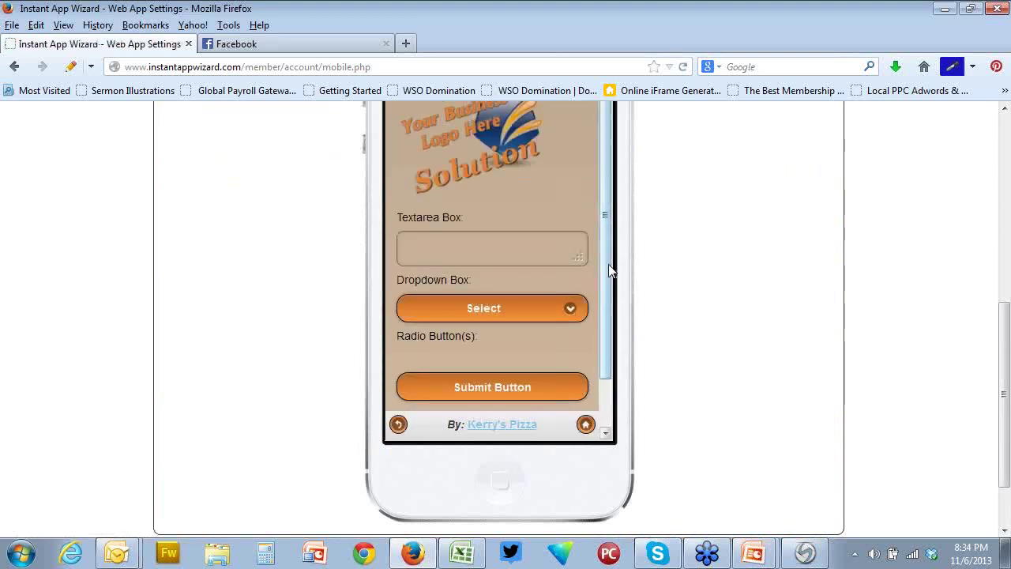
{"action": "left_click", "coordinate": [567, 320]}
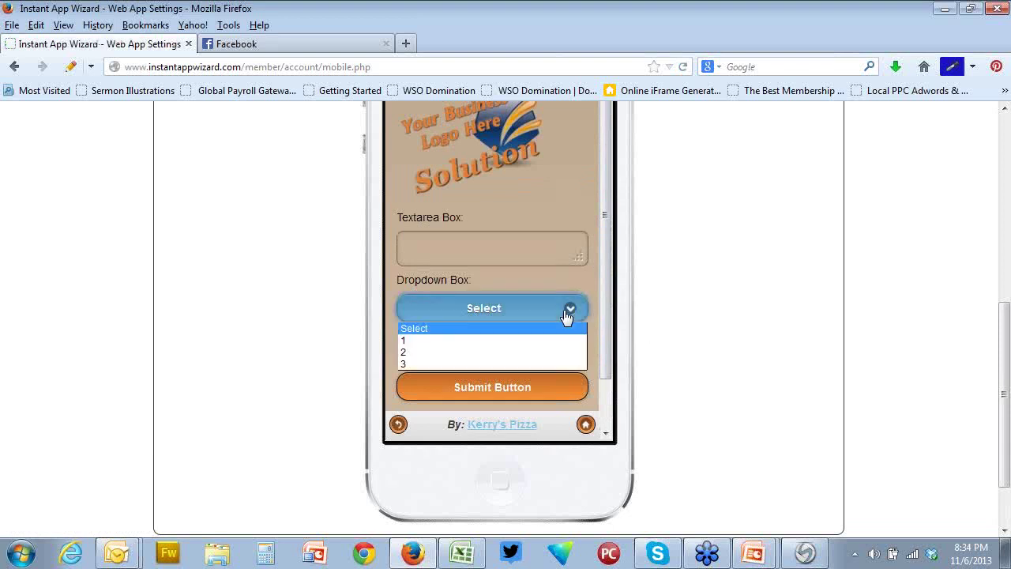
{"action": "left_click", "coordinate": [688, 313]}
{"action": "left_click", "coordinate": [567, 310]}
{"action": "left_click", "coordinate": [451, 352]}
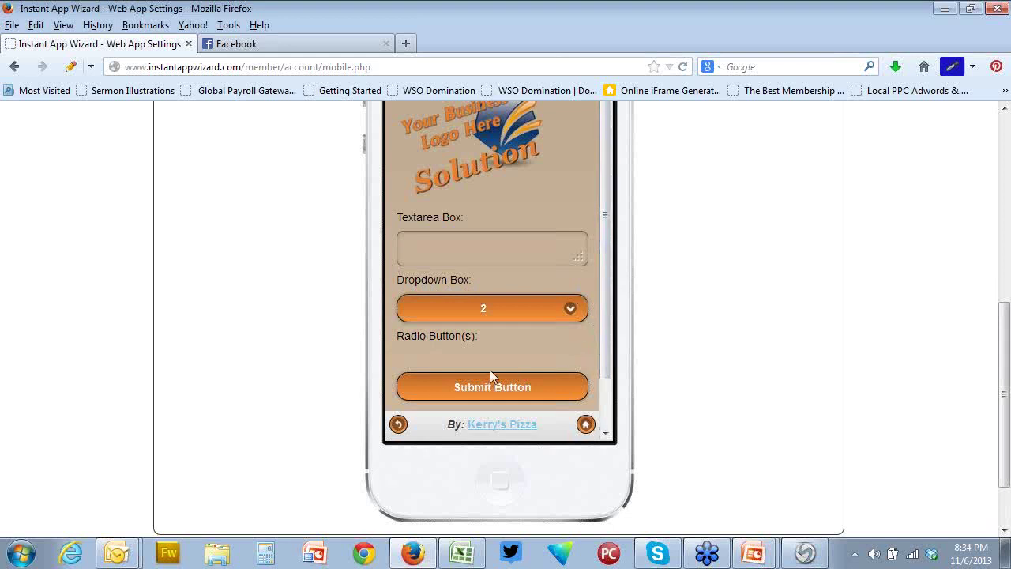
Place the cursor in the new form's Textarea Box
{"action": "left_click", "coordinate": [497, 251]}
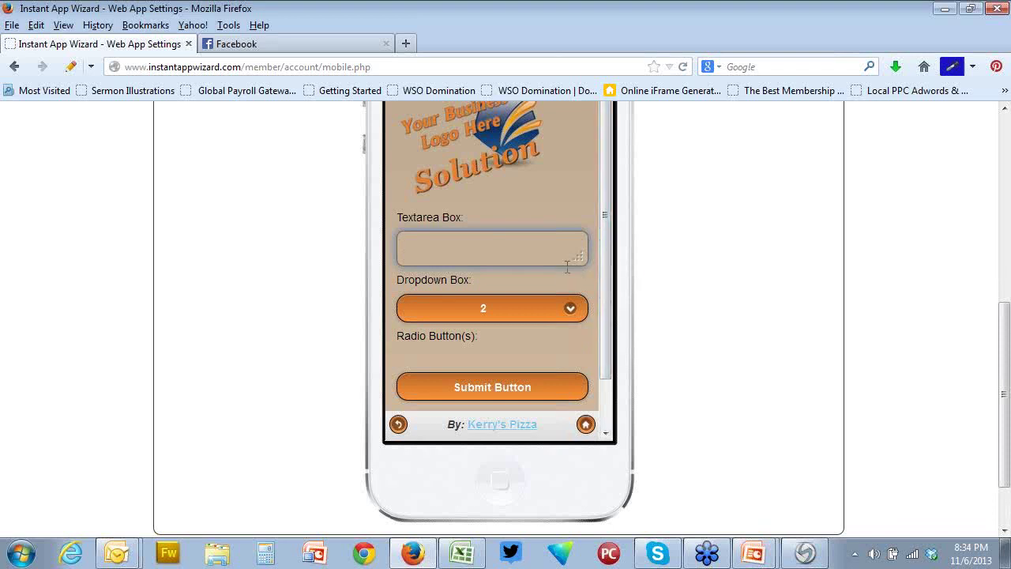
{"action": "left_click_drag", "start_coordinate": [608, 208], "coordinate": [610, 262]}
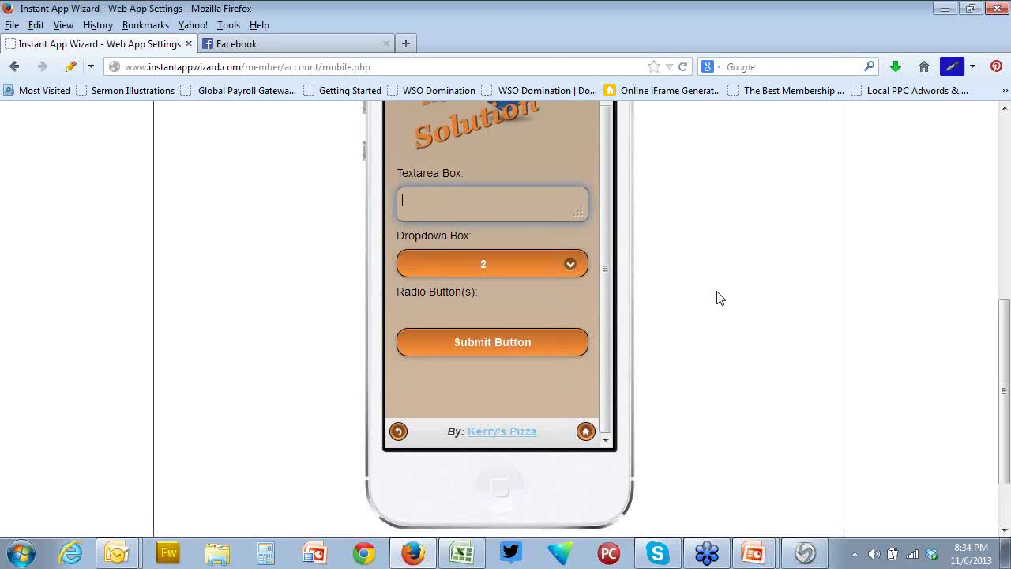
{"action": "scroll", "coordinate": [719, 297], "scroll_direction": "up", "scroll_amount": 6}
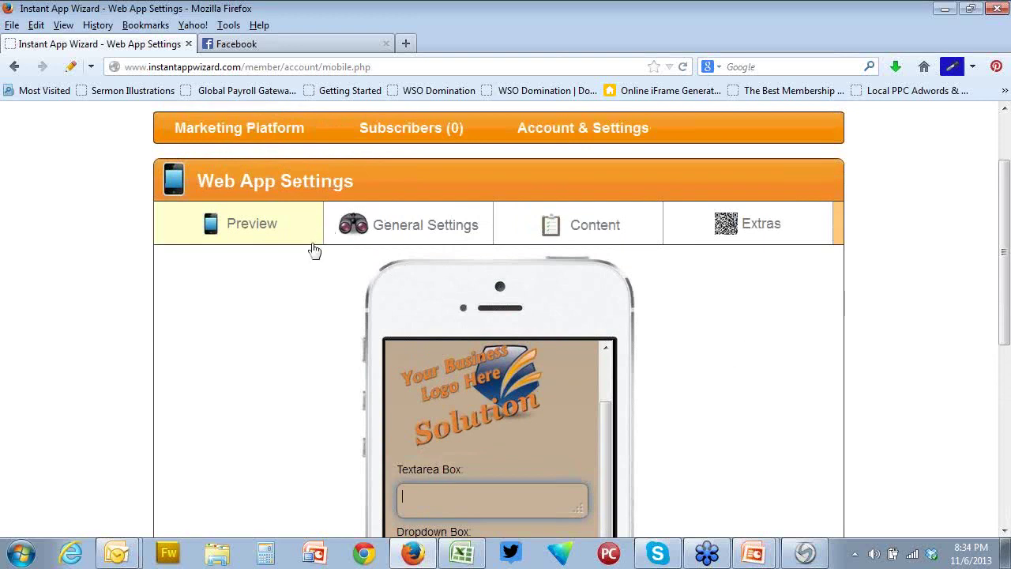
Expand the Theme settings under General Settings to confirm the Call Bar is disabled
{"action": "left_click", "coordinate": [387, 228]}
{"action": "scroll", "coordinate": [573, 236], "scroll_direction": "down", "scroll_amount": 5}
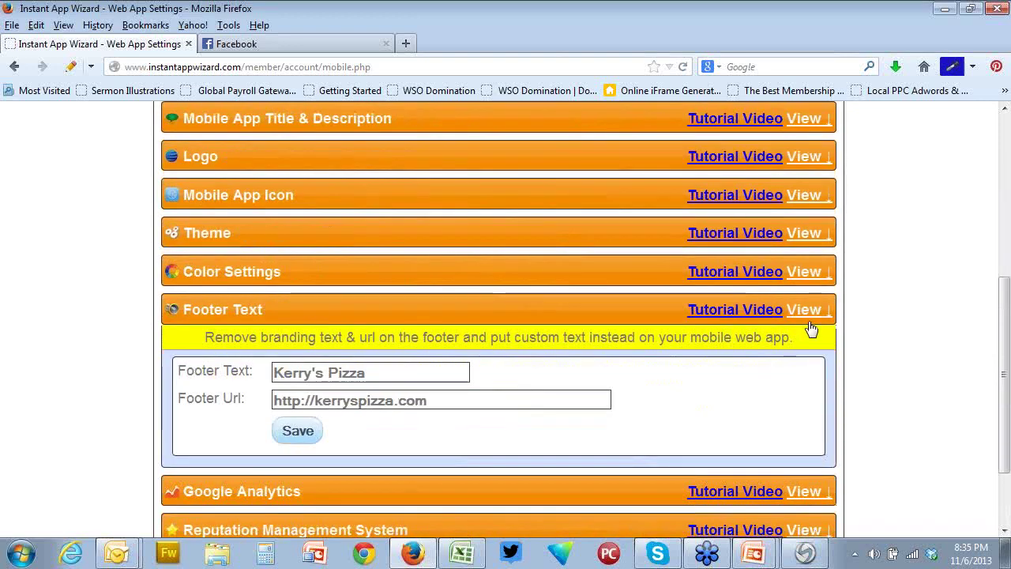
{"action": "left_click", "coordinate": [809, 316]}
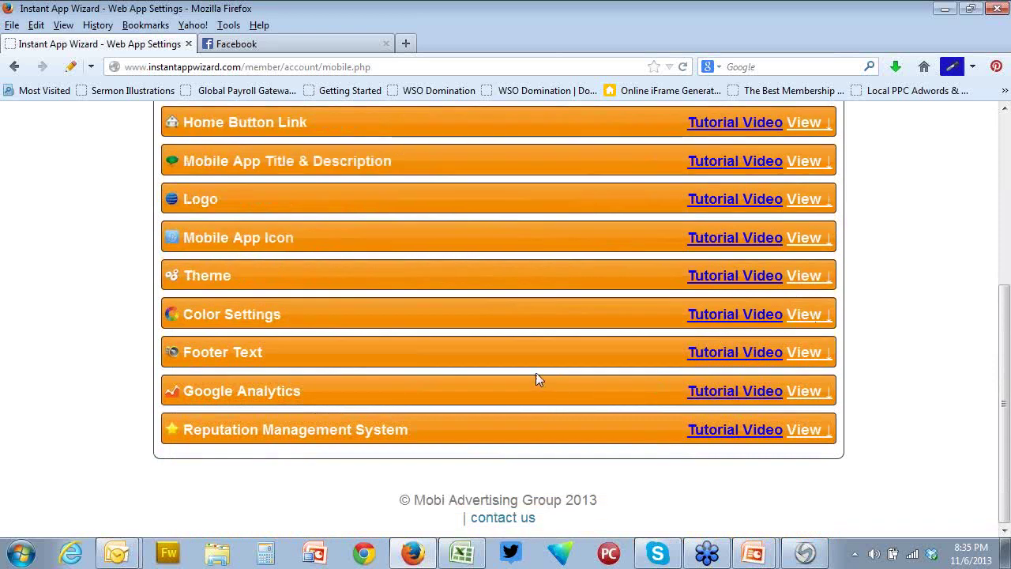
{"action": "left_click", "coordinate": [809, 281]}
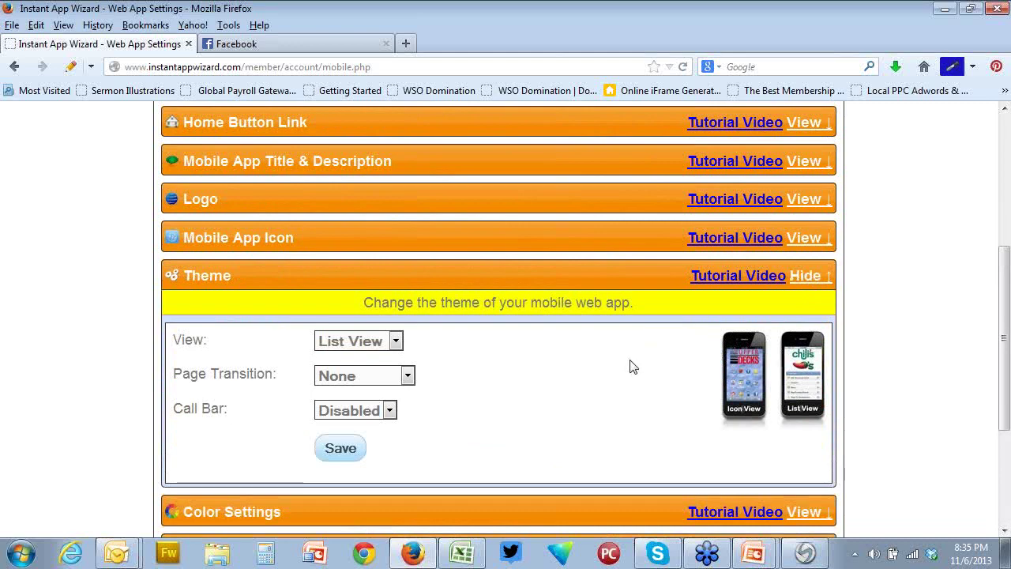
{"action": "scroll", "coordinate": [630, 366], "scroll_direction": "down", "scroll_amount": 2}
{"action": "scroll", "coordinate": [549, 332], "scroll_direction": "up", "scroll_amount": 4}
{"action": "left_click", "coordinate": [259, 193]}
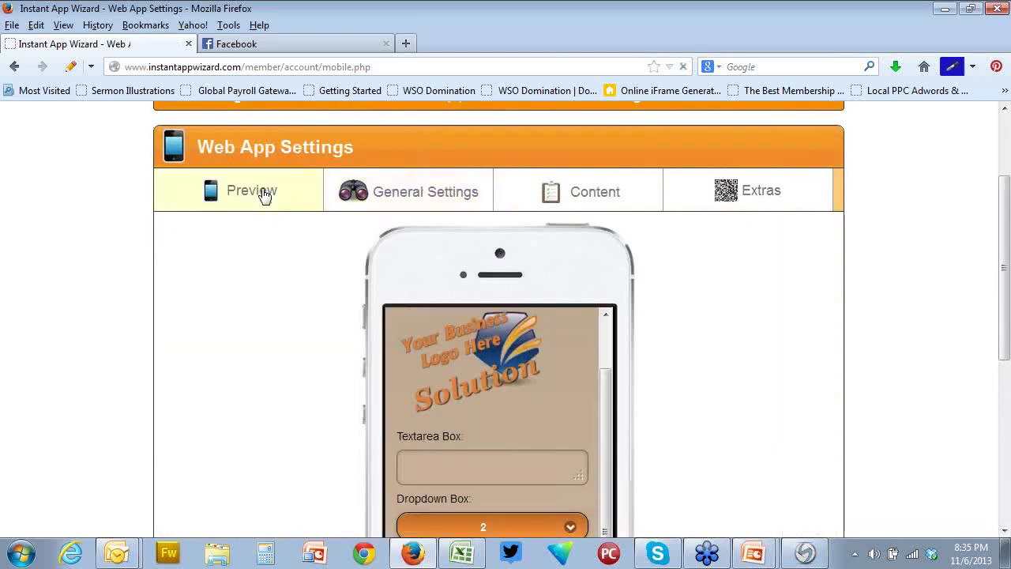
Save the Click To Call Phone Number under the Content settings
{"action": "left_click", "coordinate": [419, 198]}
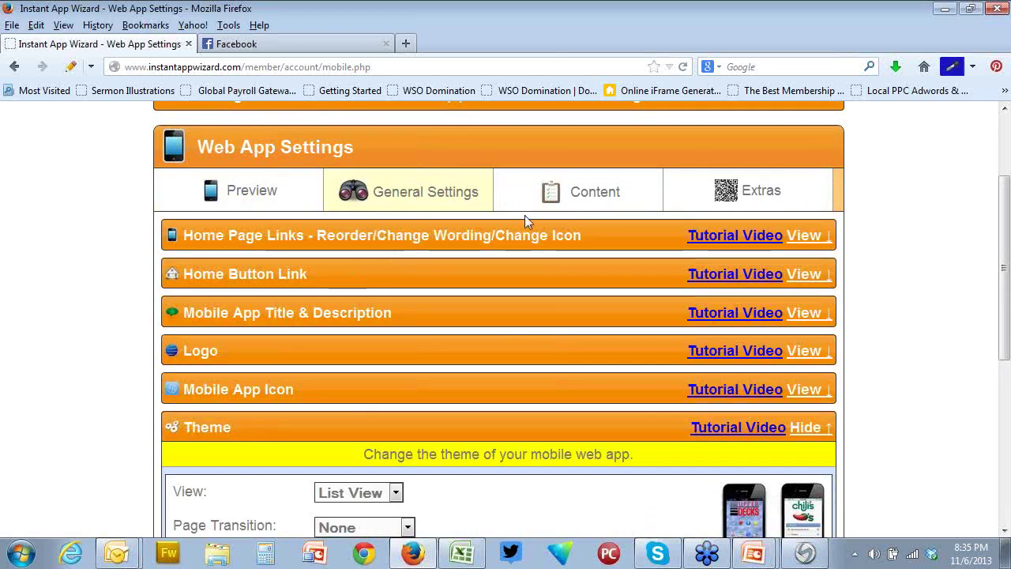
{"action": "left_click", "coordinate": [546, 197]}
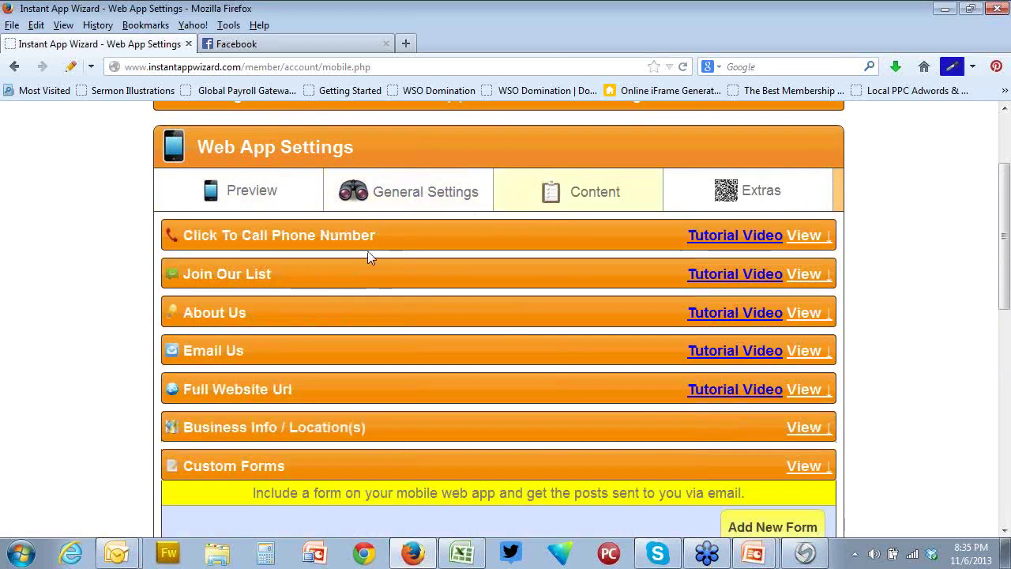
{"action": "left_click", "coordinate": [792, 239]}
{"action": "left_click", "coordinate": [339, 342]}
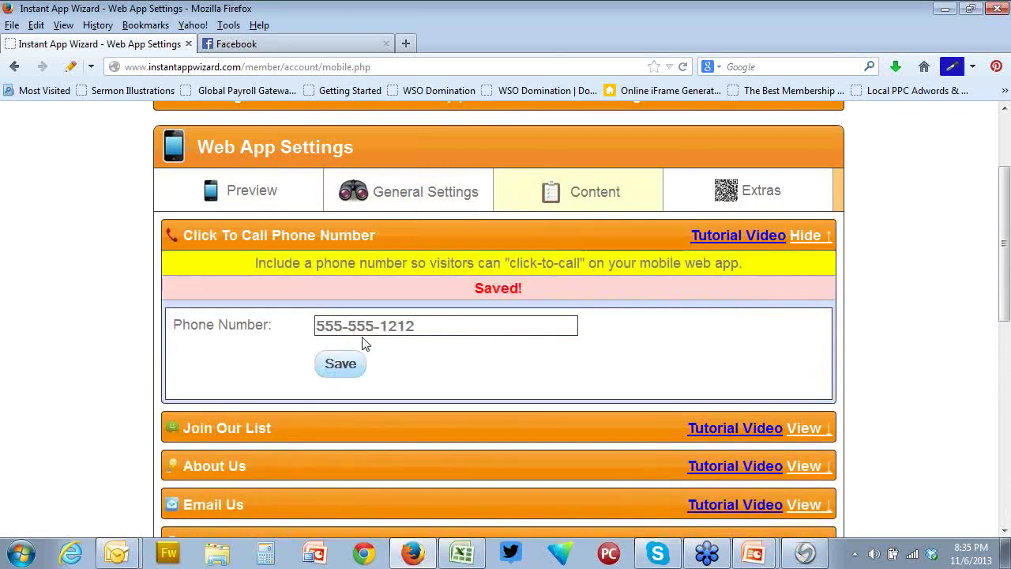
{"action": "scroll", "coordinate": [372, 344], "scroll_direction": "down", "scroll_amount": 4}
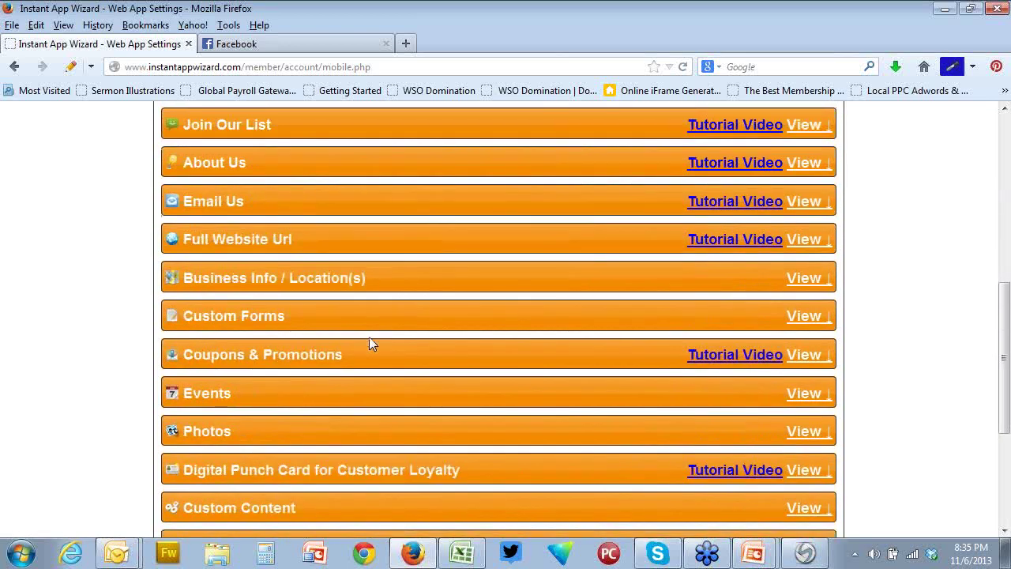
{"action": "scroll", "coordinate": [376, 332], "scroll_direction": "up", "scroll_amount": 4}
Keep List View as the layout and None as the page transition
{"action": "left_click", "coordinate": [411, 123]}
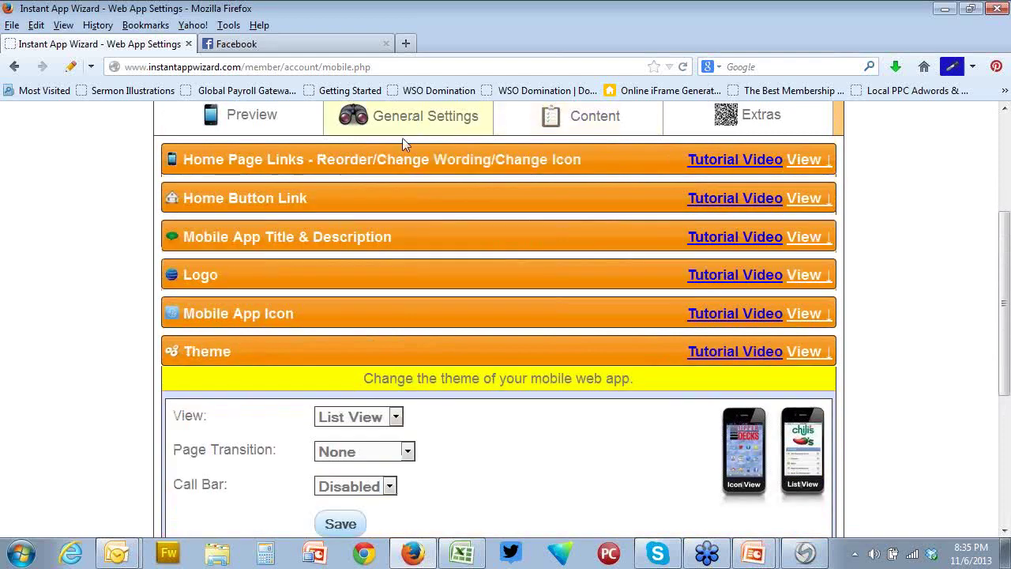
{"action": "scroll", "coordinate": [478, 380], "scroll_direction": "down", "scroll_amount": 5}
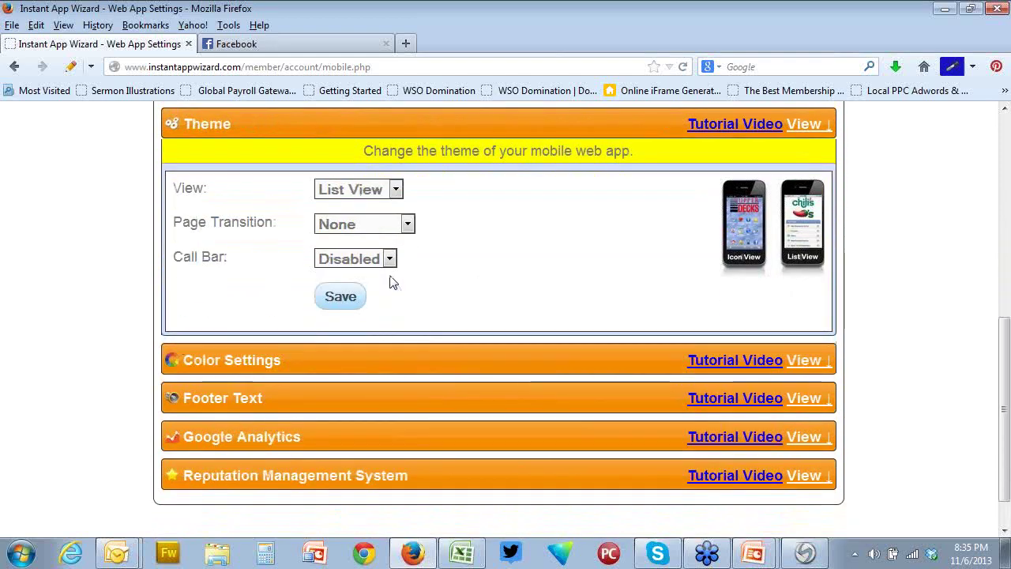
{"action": "scroll", "coordinate": [474, 241], "scroll_direction": "up", "scroll_amount": 2}
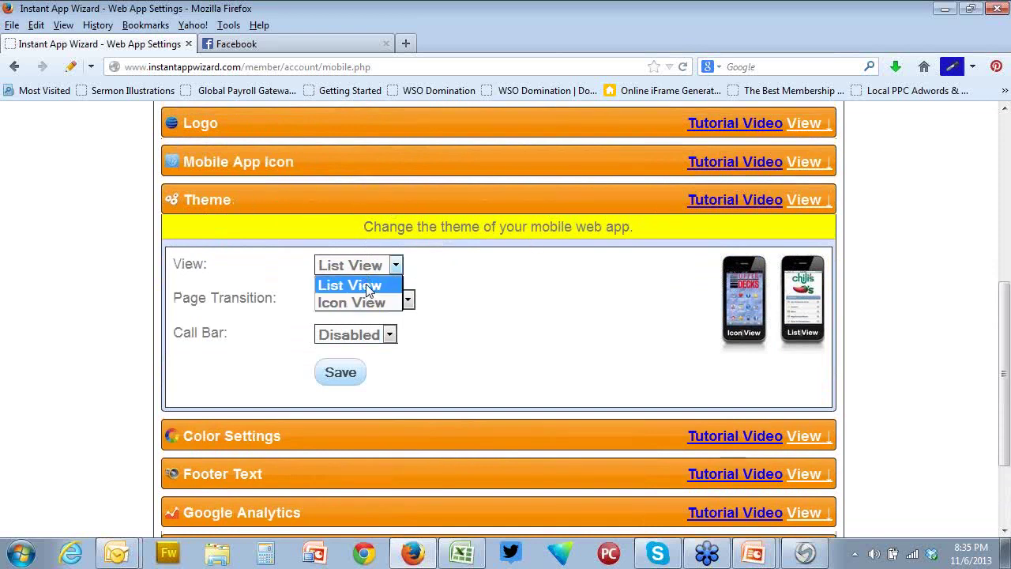
{"action": "left_click", "coordinate": [371, 289]}
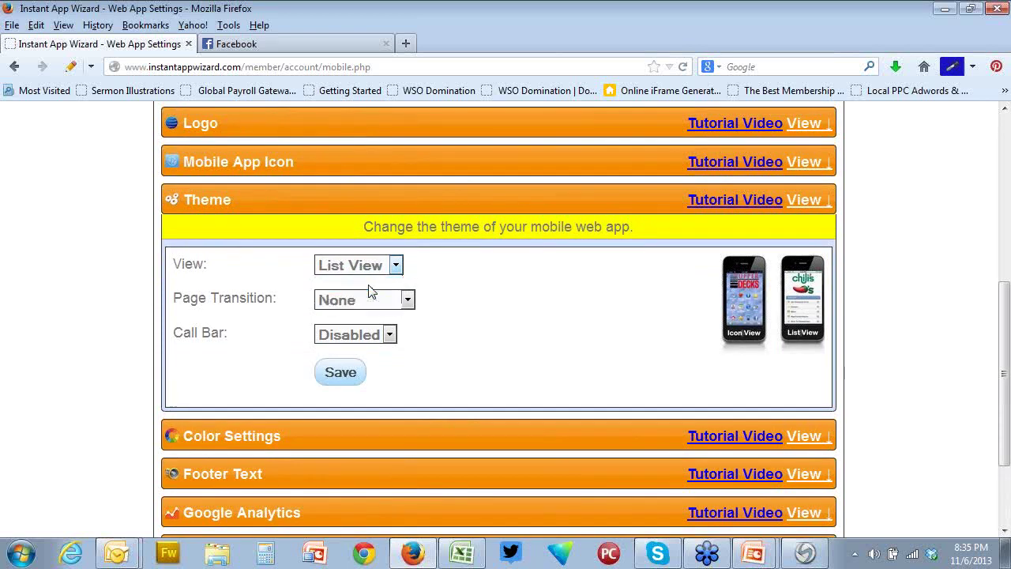
{"action": "left_click", "coordinate": [407, 304]}
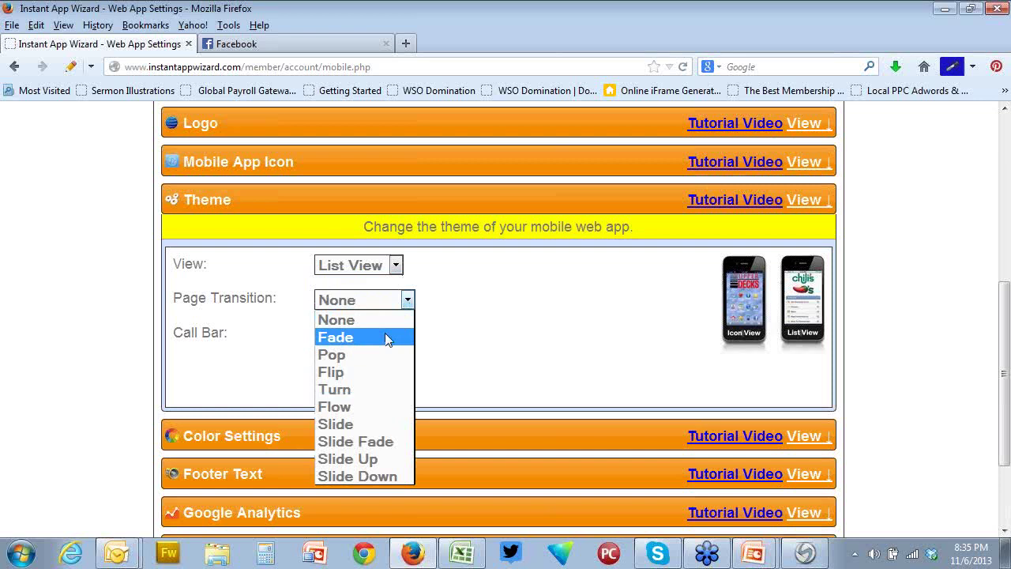
{"action": "left_click", "coordinate": [534, 320]}
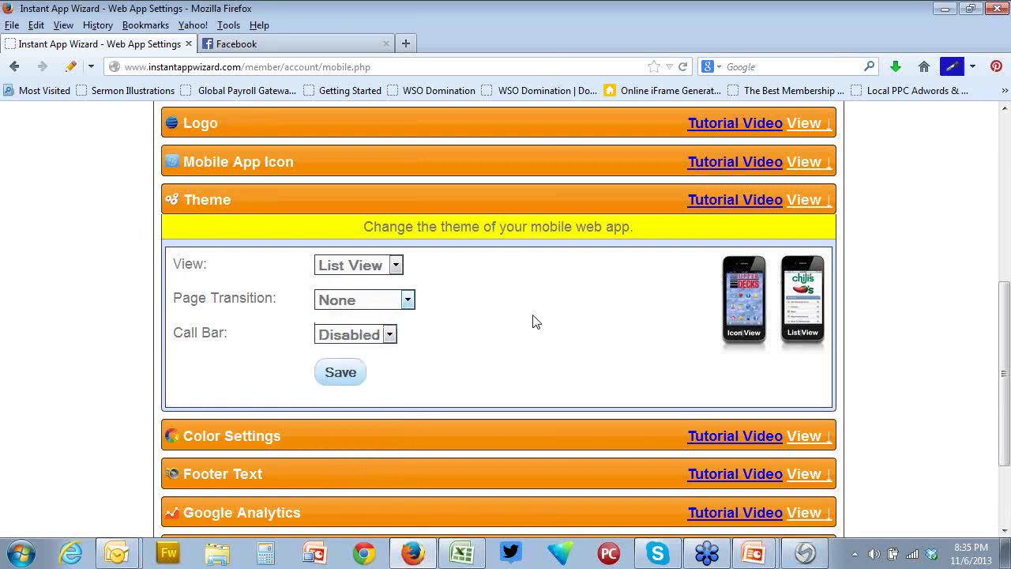
{"action": "scroll", "coordinate": [553, 241], "scroll_direction": "up", "scroll_amount": 3}
{"action": "left_click", "coordinate": [563, 196]}
Open the second Rate Us custom form and add a radio button group above its Submit button
{"action": "scroll", "coordinate": [566, 198], "scroll_direction": "down", "scroll_amount": 2}
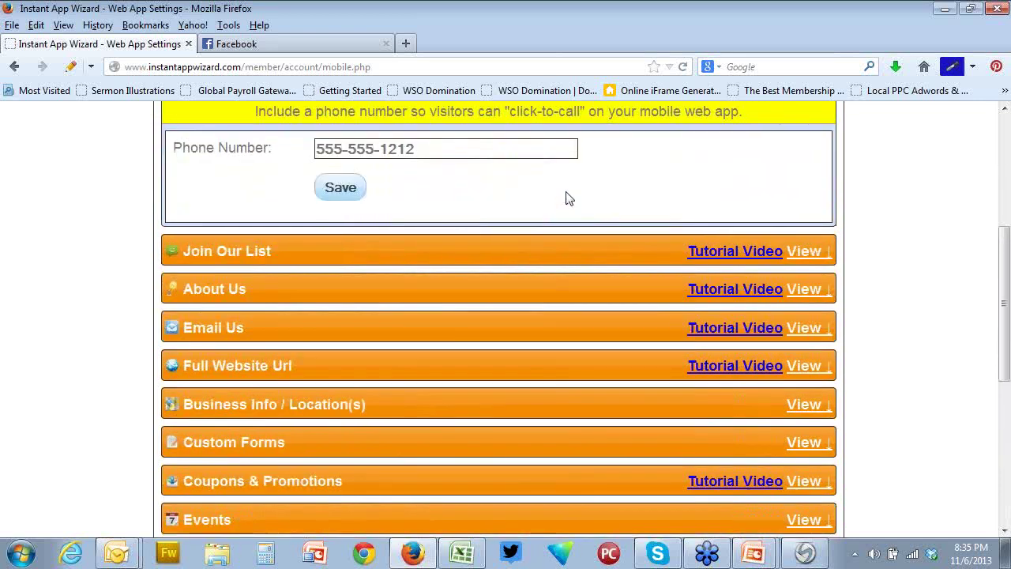
{"action": "scroll", "coordinate": [566, 197], "scroll_direction": "down", "scroll_amount": 5}
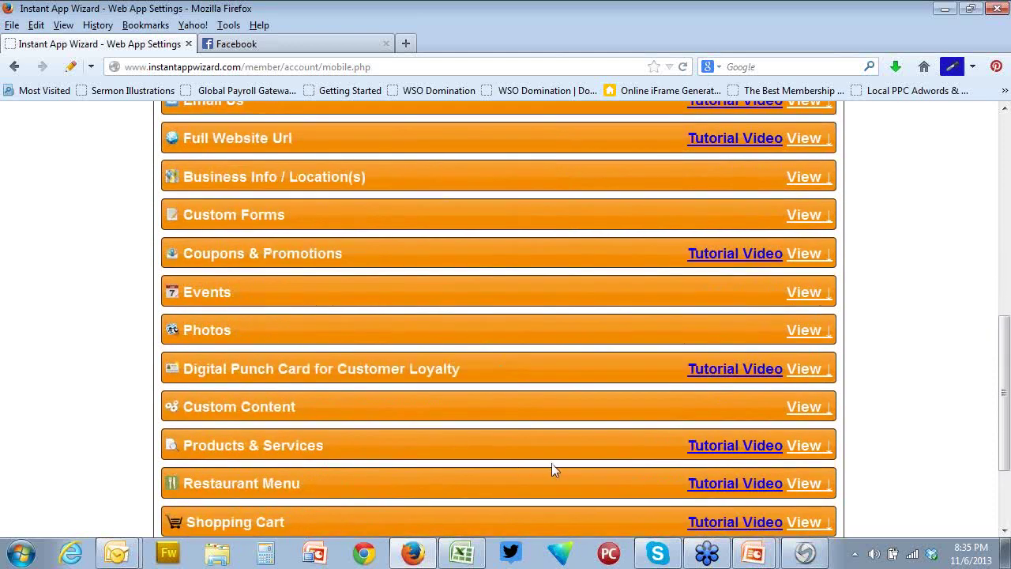
{"action": "left_click", "coordinate": [814, 221]}
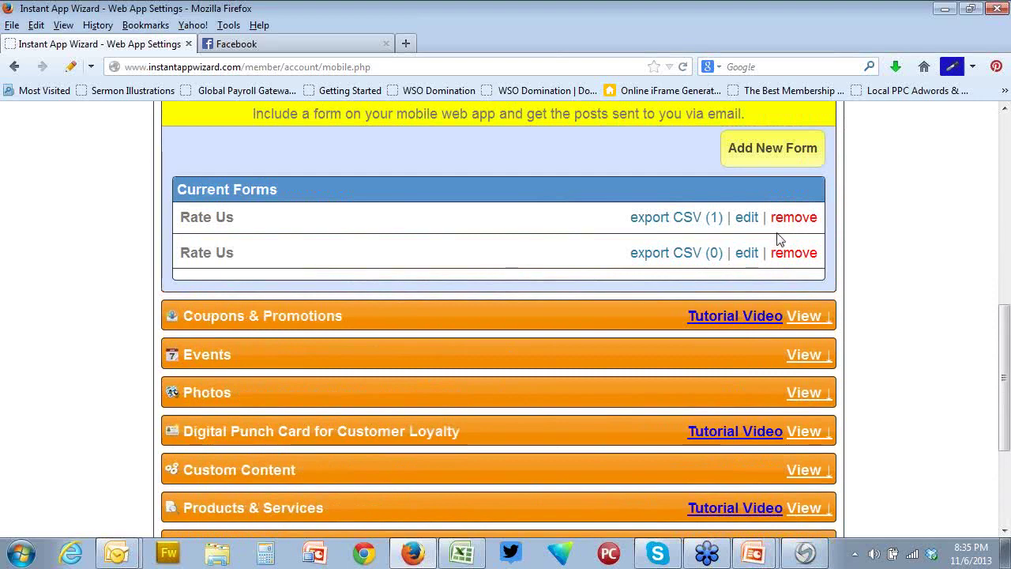
{"action": "left_click", "coordinate": [747, 253]}
{"action": "scroll", "coordinate": [533, 289], "scroll_direction": "down", "scroll_amount": 5}
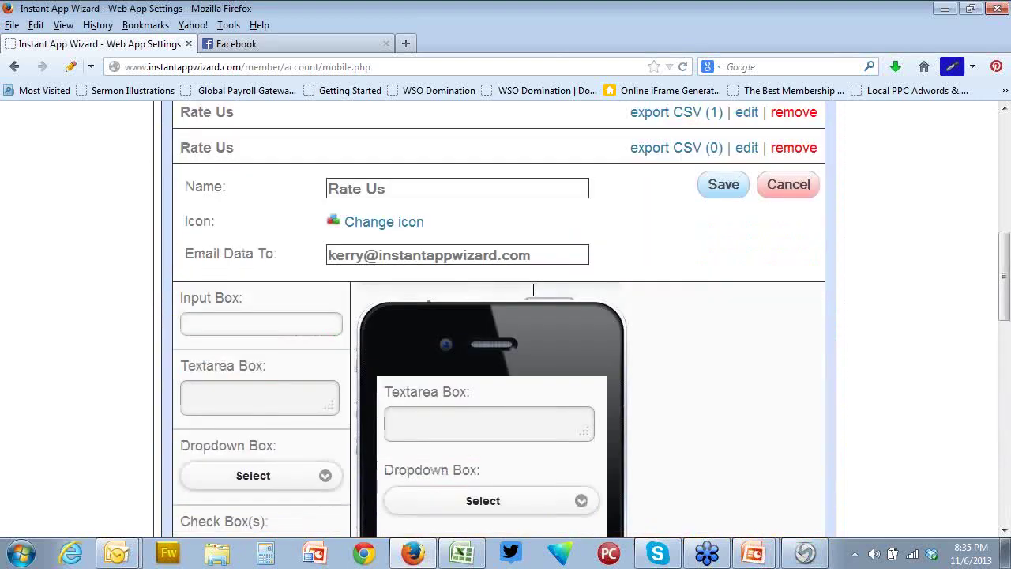
{"action": "scroll", "coordinate": [533, 289], "scroll_direction": "down", "scroll_amount": 3}
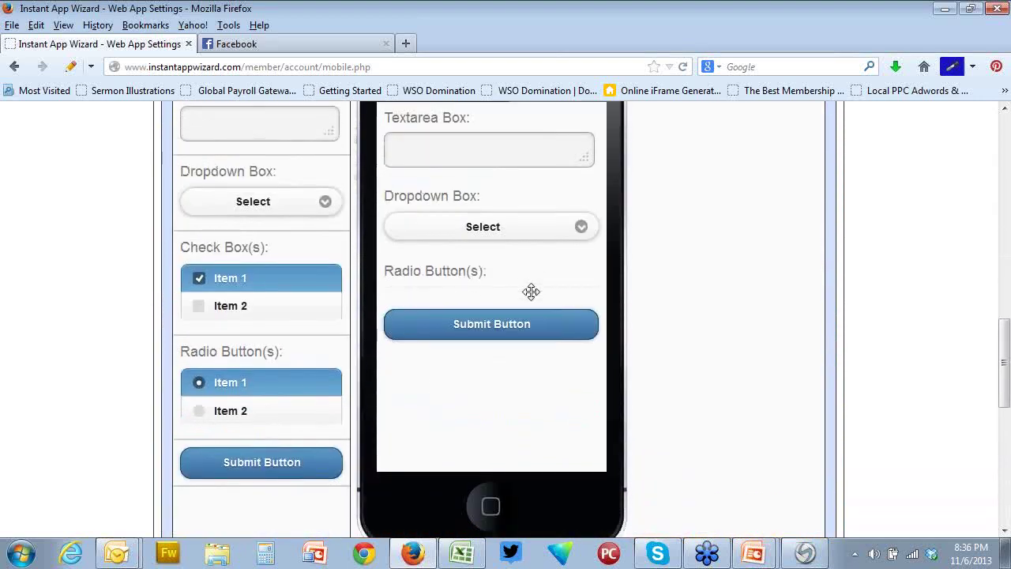
{"action": "left_click_drag", "start_coordinate": [235, 391], "coordinate": [506, 348]}
{"action": "scroll", "coordinate": [717, 356], "scroll_direction": "up", "scroll_amount": 3}
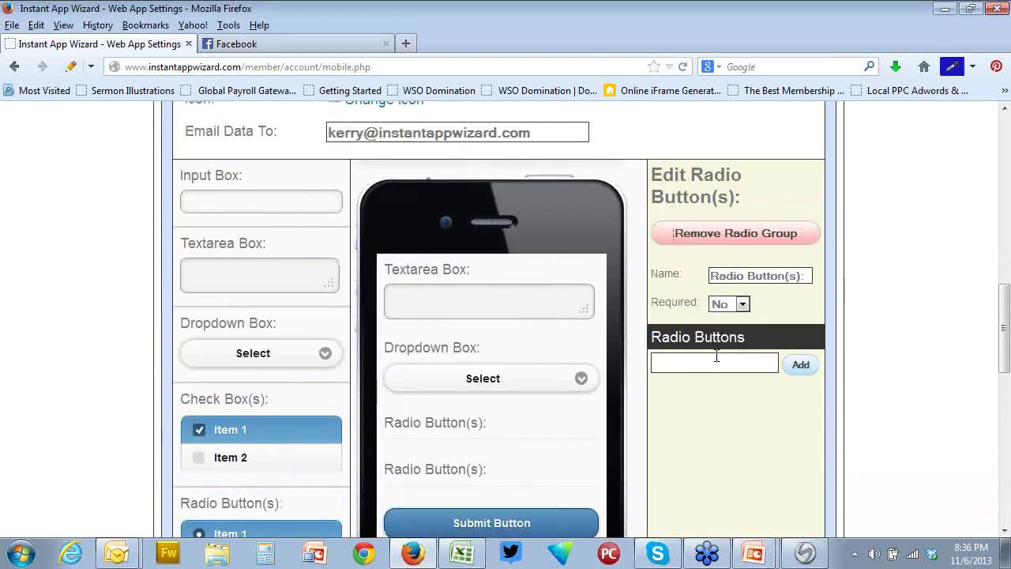
Add the radio options 1, 2, 3 and 4 to the group
{"action": "type", "text": "1"}
{"action": "left_click", "coordinate": [813, 367]}
{"action": "type", "text": "2"}
{"action": "left_click", "coordinate": [804, 370]}
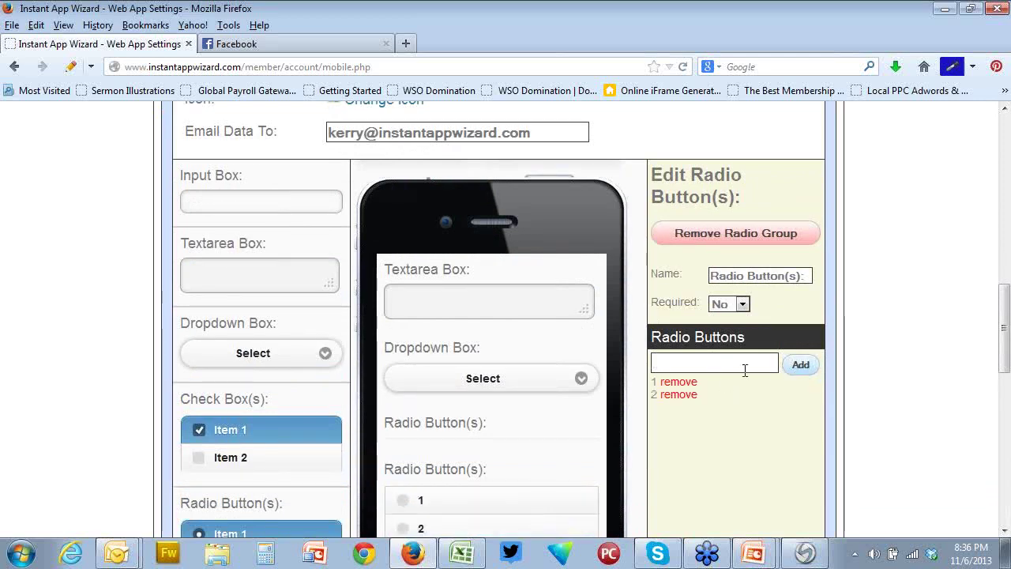
{"action": "left_click", "coordinate": [723, 366]}
{"action": "type", "text": "3"}
{"action": "left_click", "coordinate": [803, 371]}
{"action": "left_click", "coordinate": [718, 364]}
{"action": "type", "text": "4"}
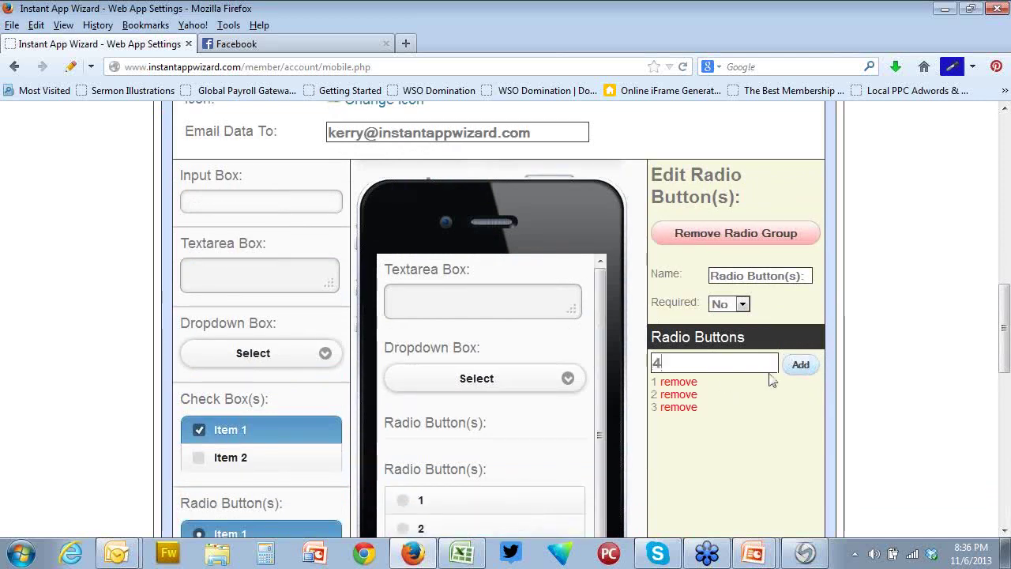
{"action": "left_click", "coordinate": [797, 368]}
{"action": "scroll", "coordinate": [797, 378], "scroll_direction": "up", "scroll_amount": 7}
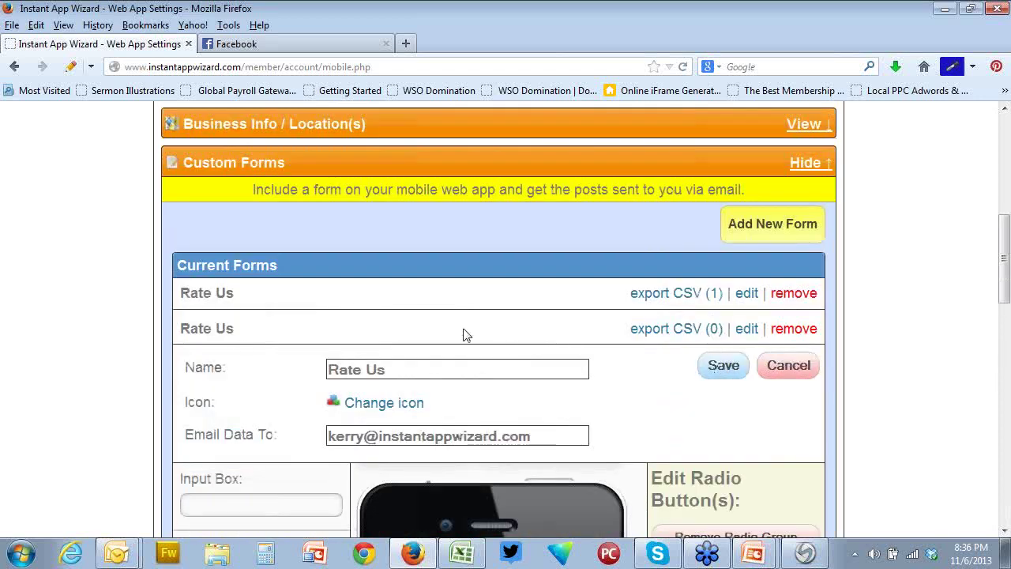
{"action": "scroll", "coordinate": [464, 335], "scroll_direction": "up", "scroll_amount": 10}
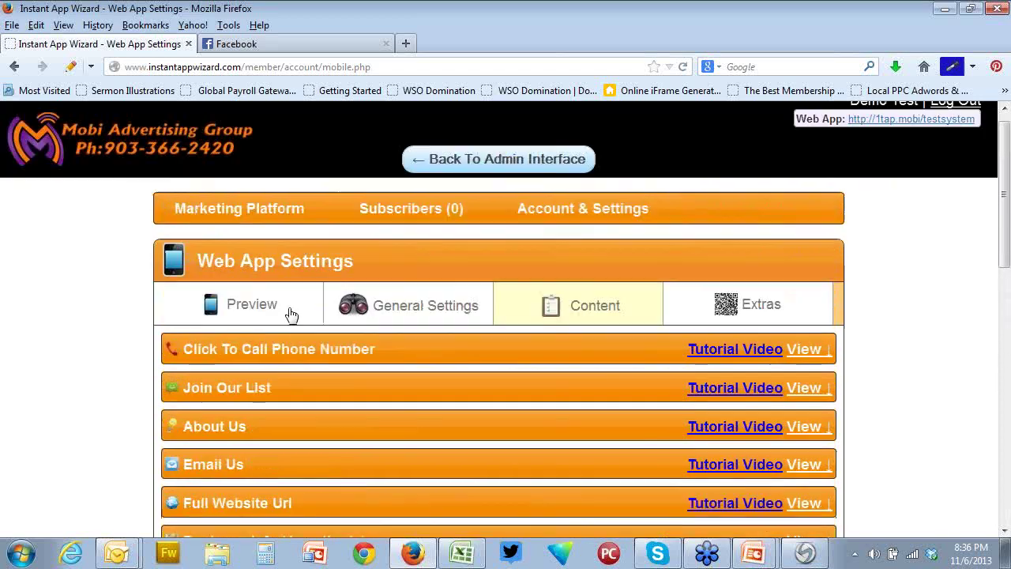
Show the app preview and open the Rate Us form on the phone
{"action": "left_click", "coordinate": [255, 311]}
{"action": "scroll", "coordinate": [456, 360], "scroll_direction": "down", "scroll_amount": 7}
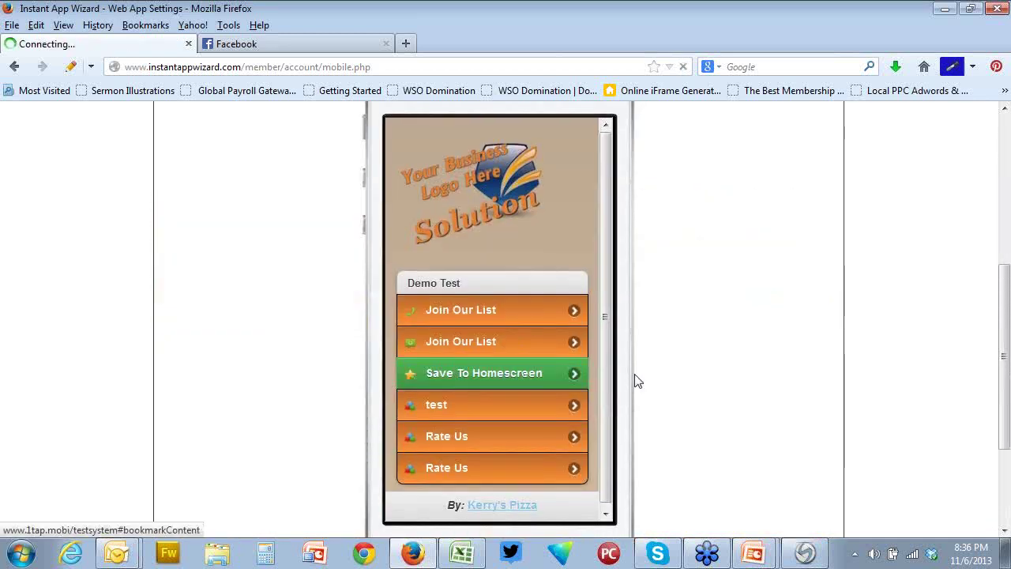
{"action": "left_click", "coordinate": [469, 480]}
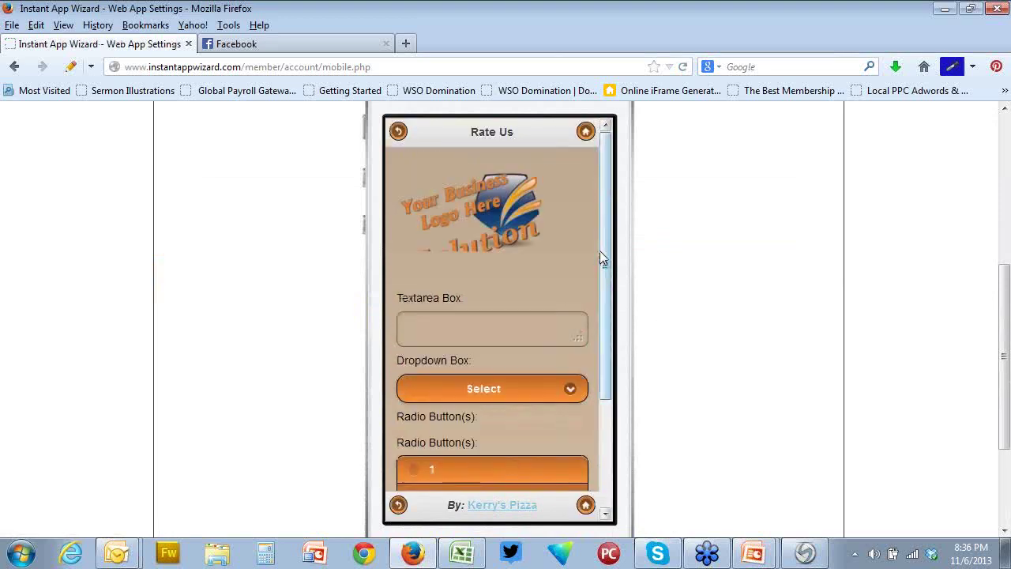
{"action": "left_click_drag", "start_coordinate": [600, 258], "coordinate": [601, 385]}
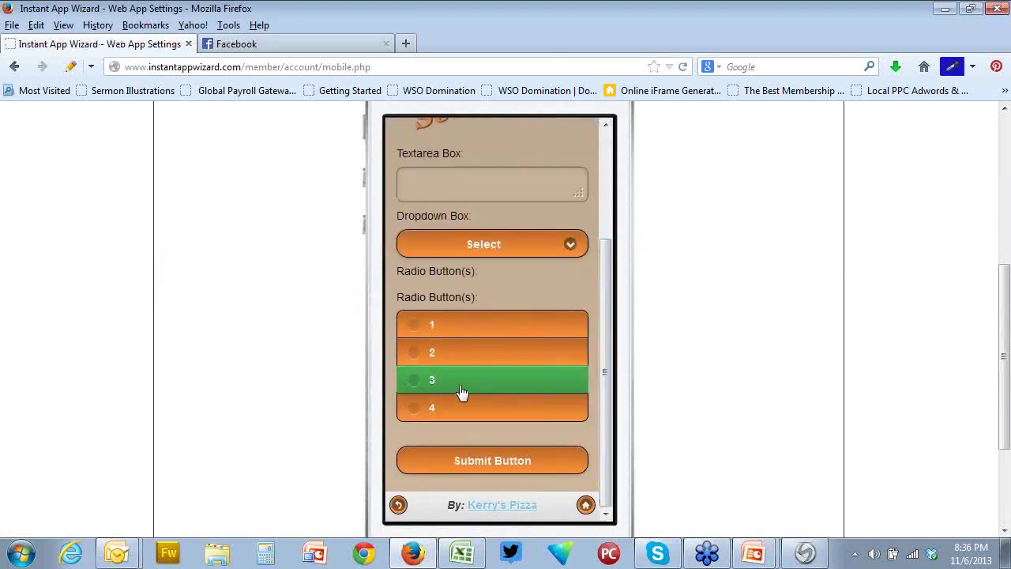
Select radio options 1 through 4 in turn, several rounds, to test the group
{"action": "left_click", "coordinate": [414, 356]}
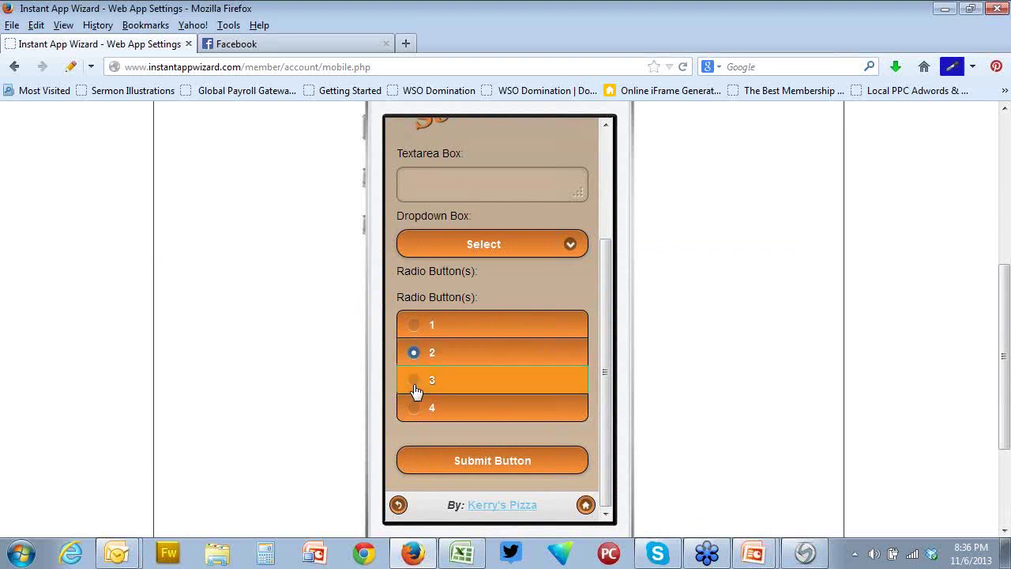
{"action": "left_click", "coordinate": [415, 386]}
{"action": "left_click", "coordinate": [415, 408]}
{"action": "left_click", "coordinate": [415, 333]}
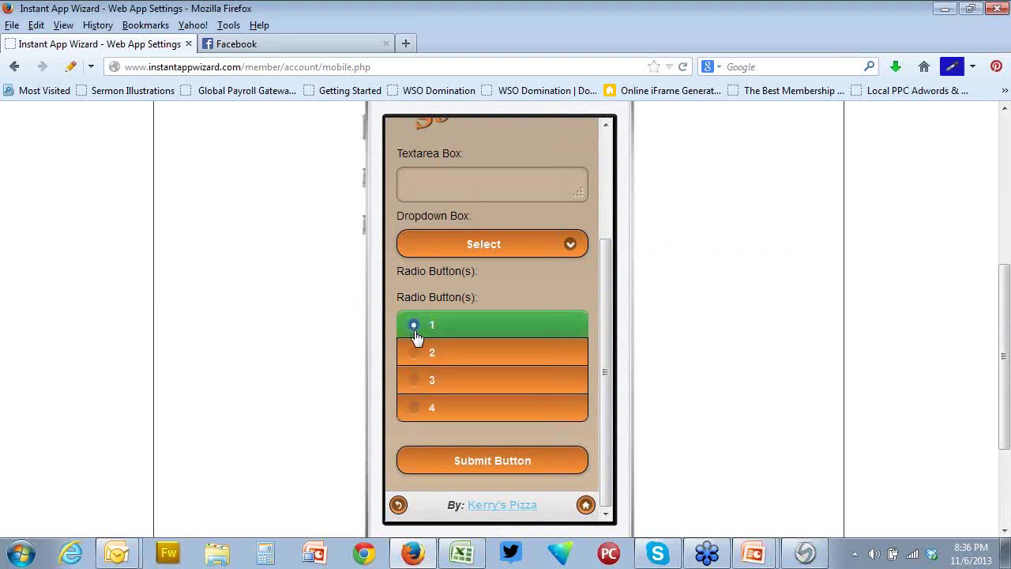
{"action": "left_click", "coordinate": [416, 358]}
{"action": "left_click", "coordinate": [416, 387]}
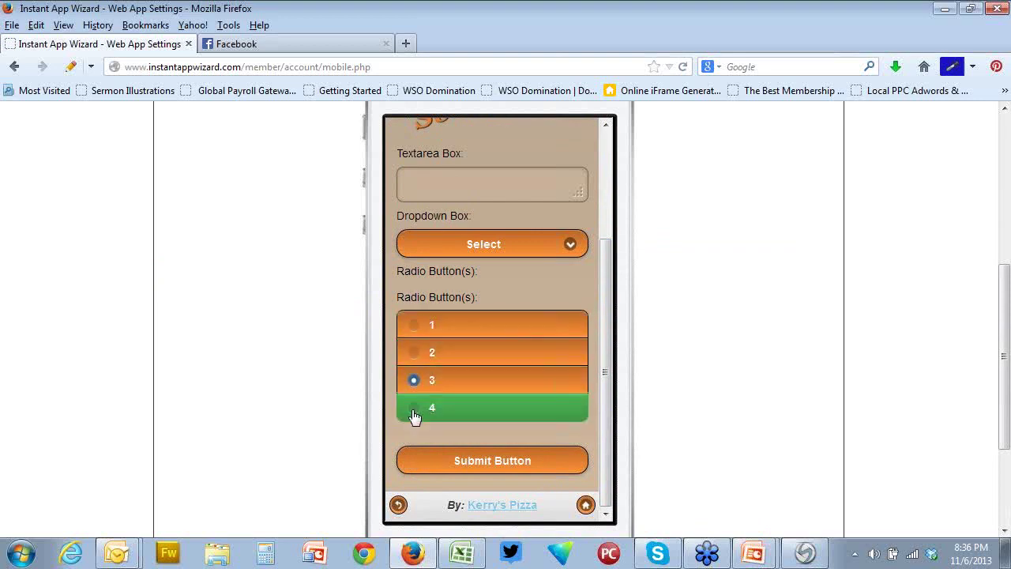
{"action": "left_click", "coordinate": [414, 411]}
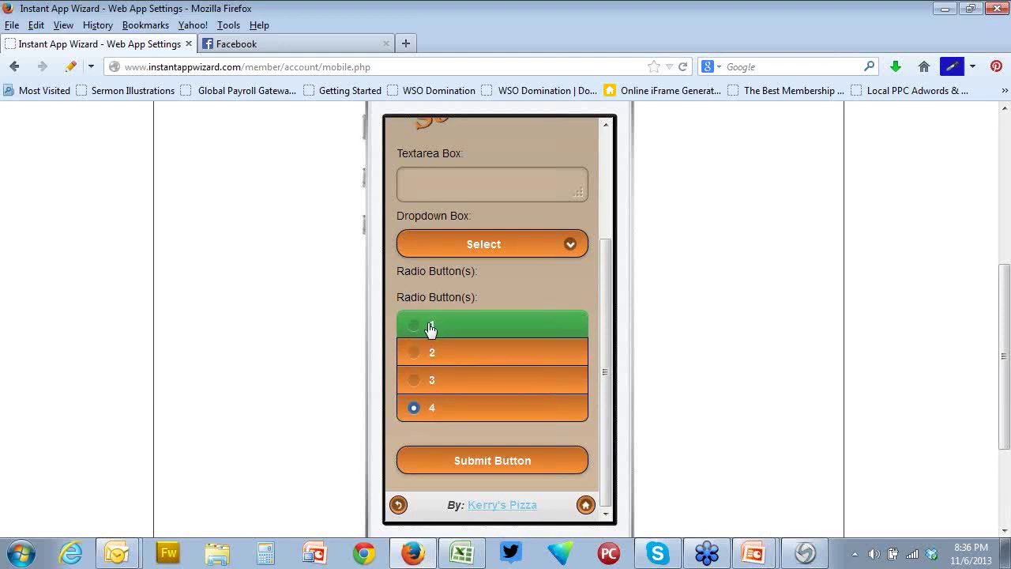
{"action": "left_click", "coordinate": [414, 328]}
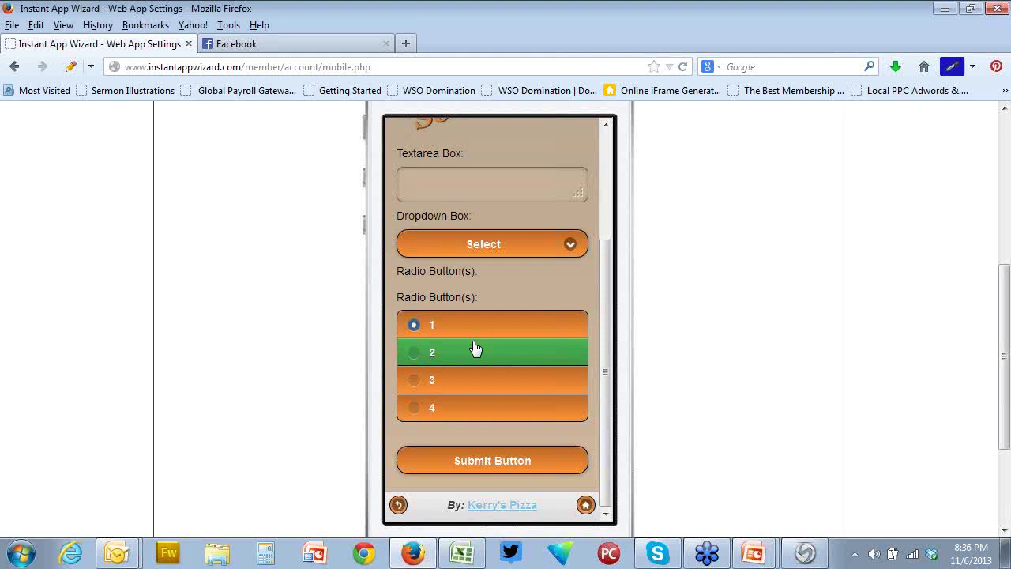
{"action": "left_click", "coordinate": [462, 353]}
{"action": "left_click", "coordinate": [453, 379]}
{"action": "left_click", "coordinate": [466, 418]}
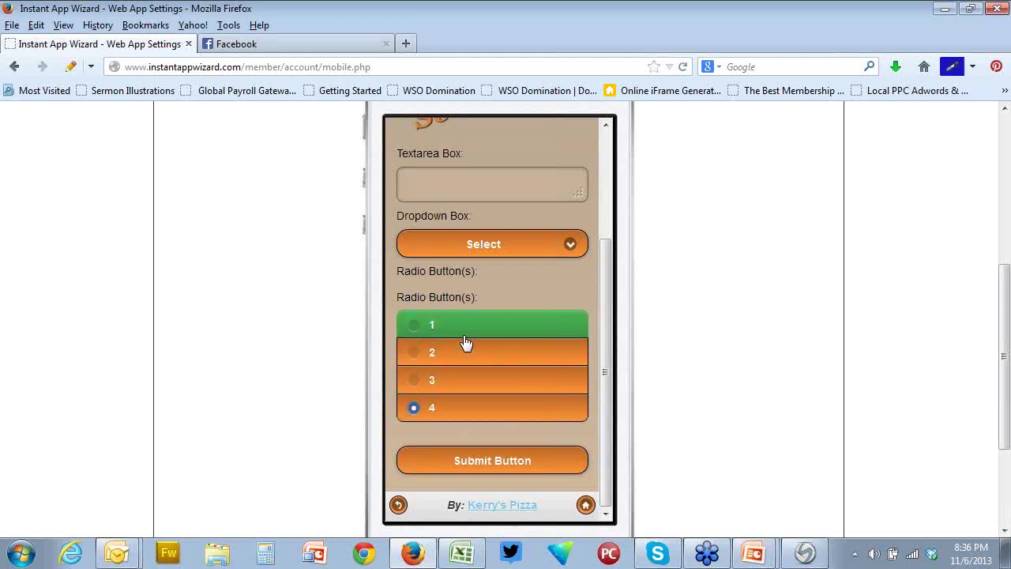
{"action": "left_click", "coordinate": [466, 331]}
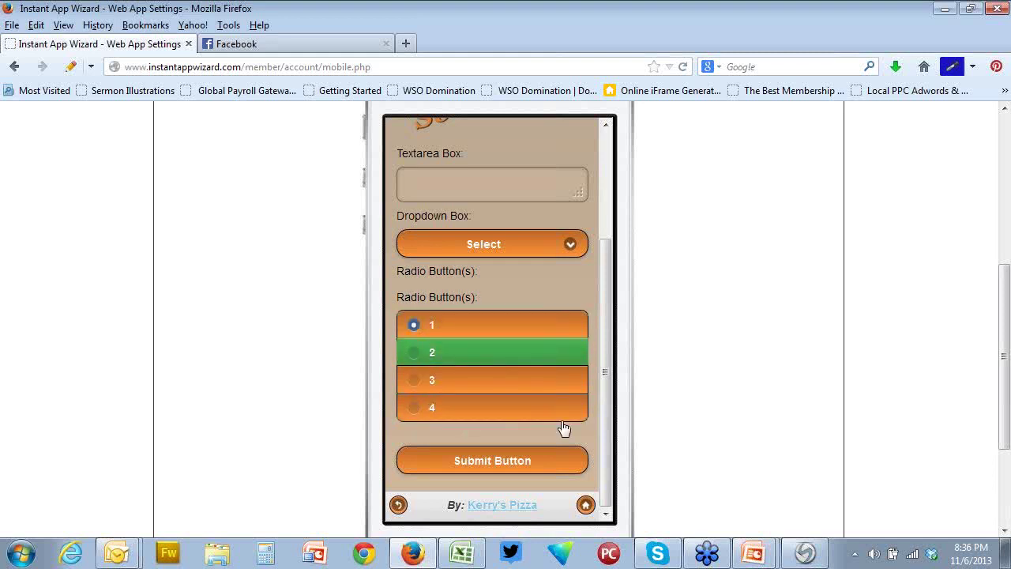
{"action": "scroll", "coordinate": [563, 428], "scroll_direction": "up", "scroll_amount": 3}
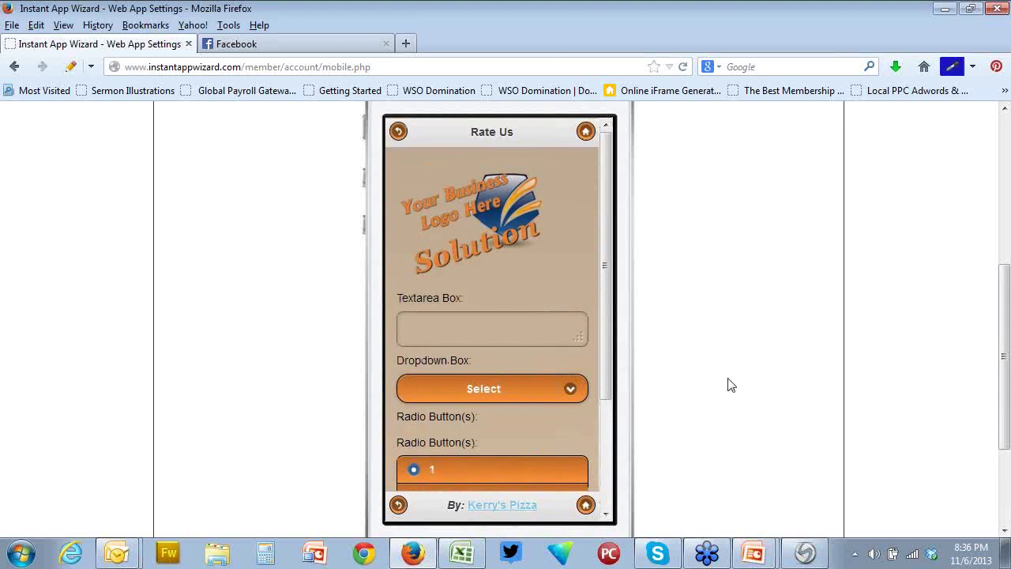
{"action": "scroll", "coordinate": [726, 384], "scroll_direction": "up", "scroll_amount": 3}
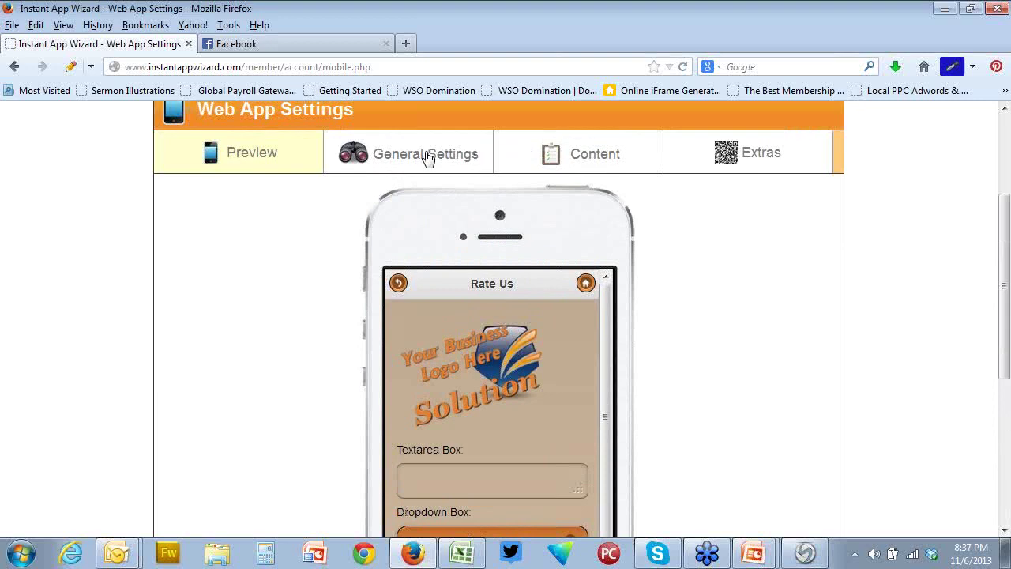
Set the theme's Call Bar to Enabled in General Settings and save the theme
{"action": "left_click", "coordinate": [427, 157]}
{"action": "scroll", "coordinate": [436, 172], "scroll_direction": "down", "scroll_amount": 5}
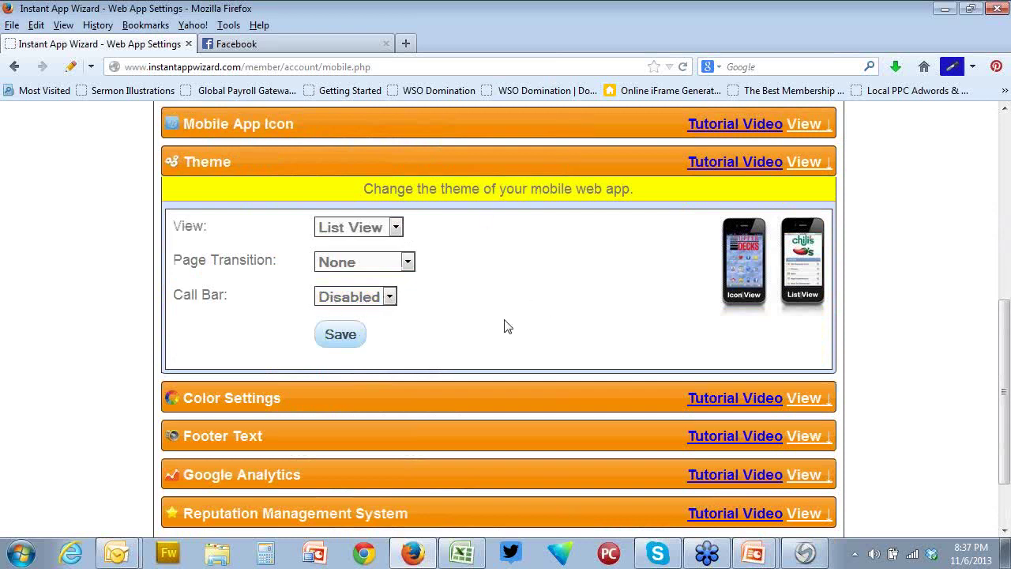
{"action": "left_click", "coordinate": [390, 301]}
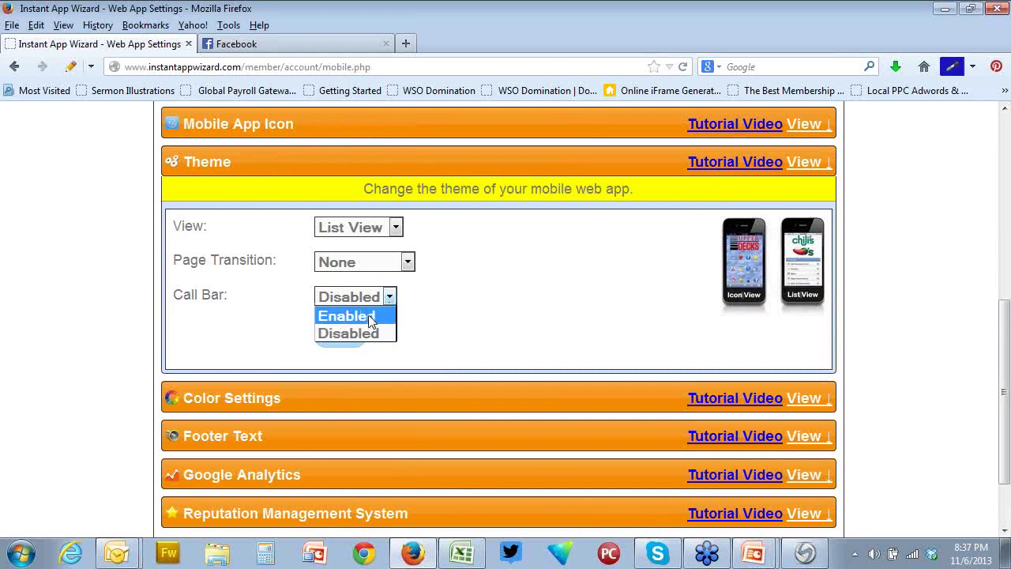
{"action": "left_click", "coordinate": [368, 317]}
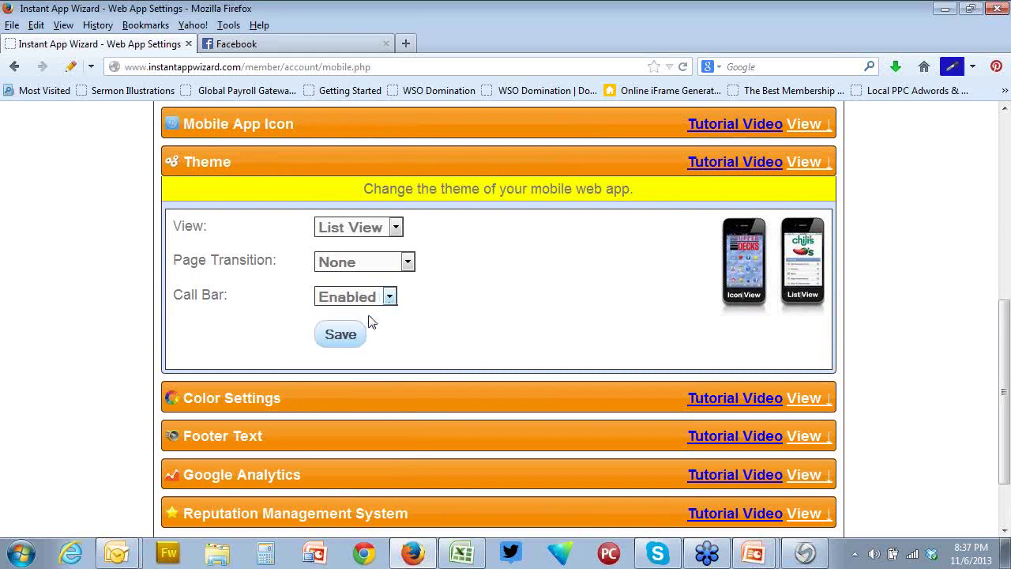
{"action": "left_click", "coordinate": [331, 345]}
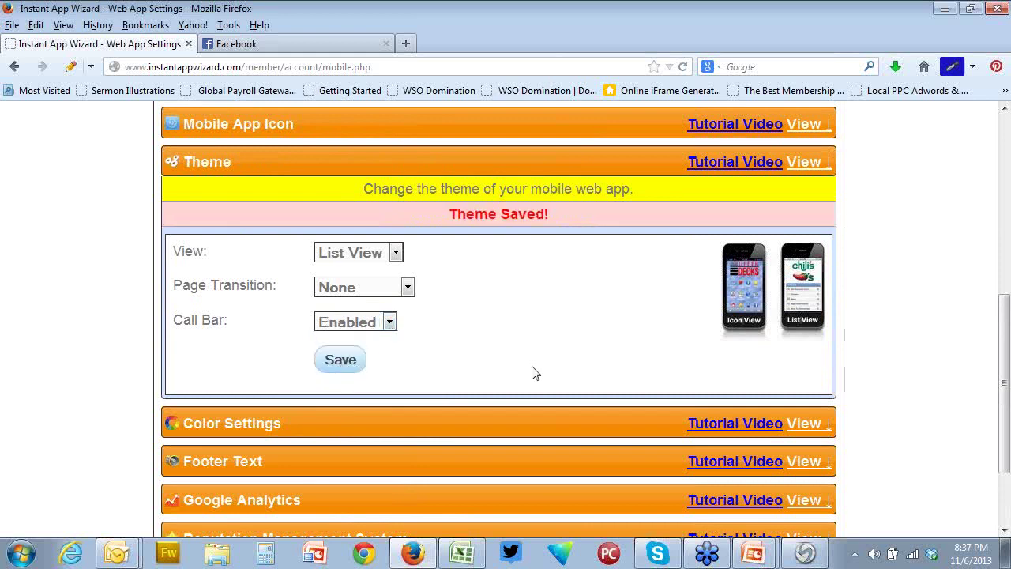
{"action": "scroll", "coordinate": [532, 371], "scroll_direction": "up", "scroll_amount": 3}
{"action": "left_click", "coordinate": [235, 222]}
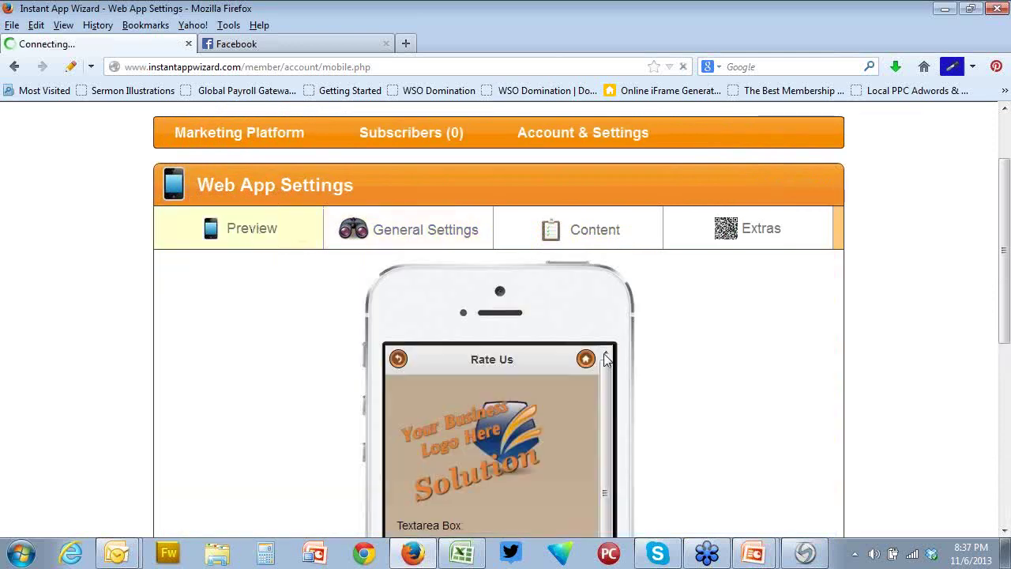
{"action": "scroll", "coordinate": [788, 400], "scroll_direction": "down", "scroll_amount": 3}
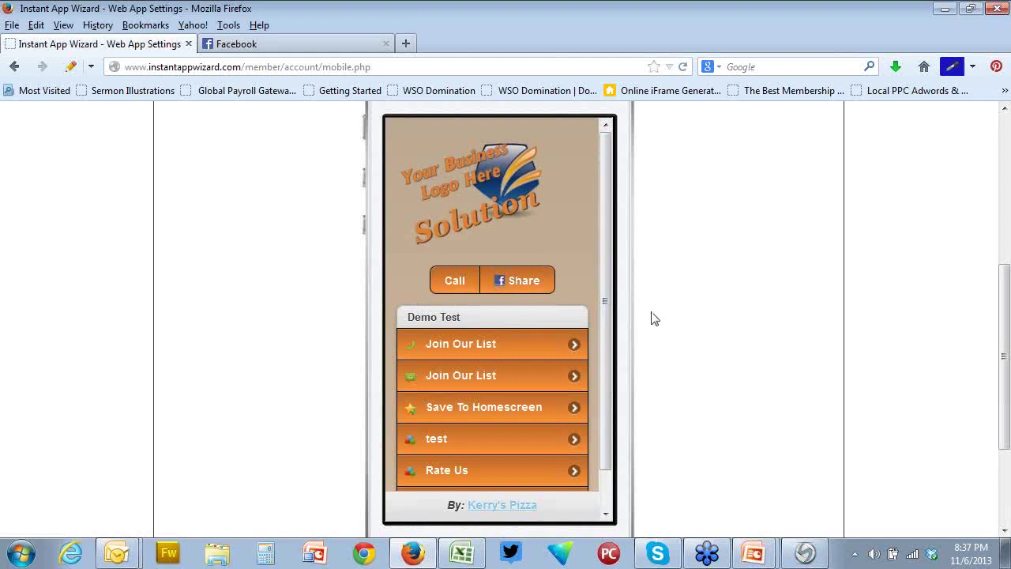
{"action": "scroll", "coordinate": [654, 318], "scroll_direction": "up", "scroll_amount": 3}
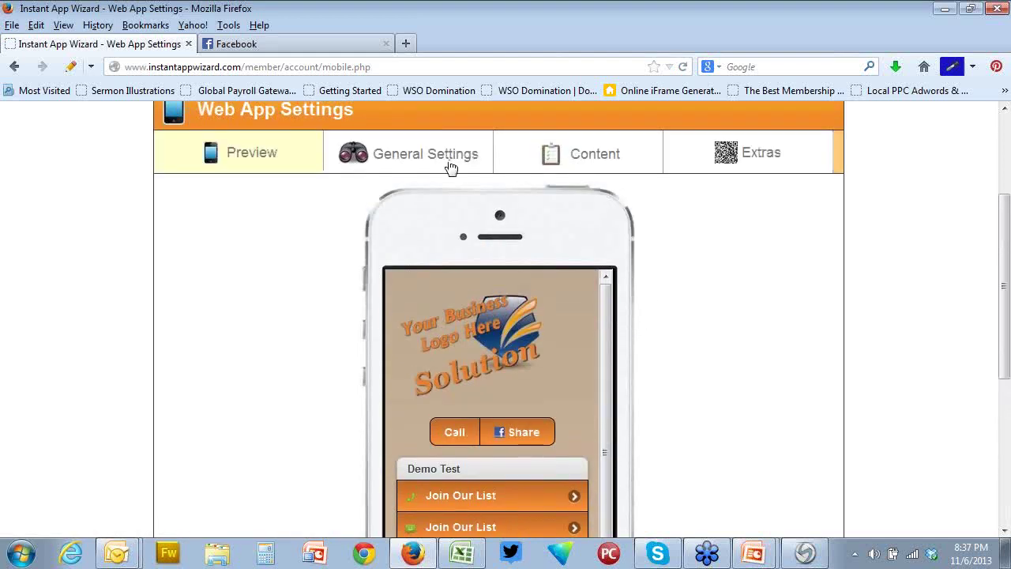
{"action": "left_click", "coordinate": [404, 160]}
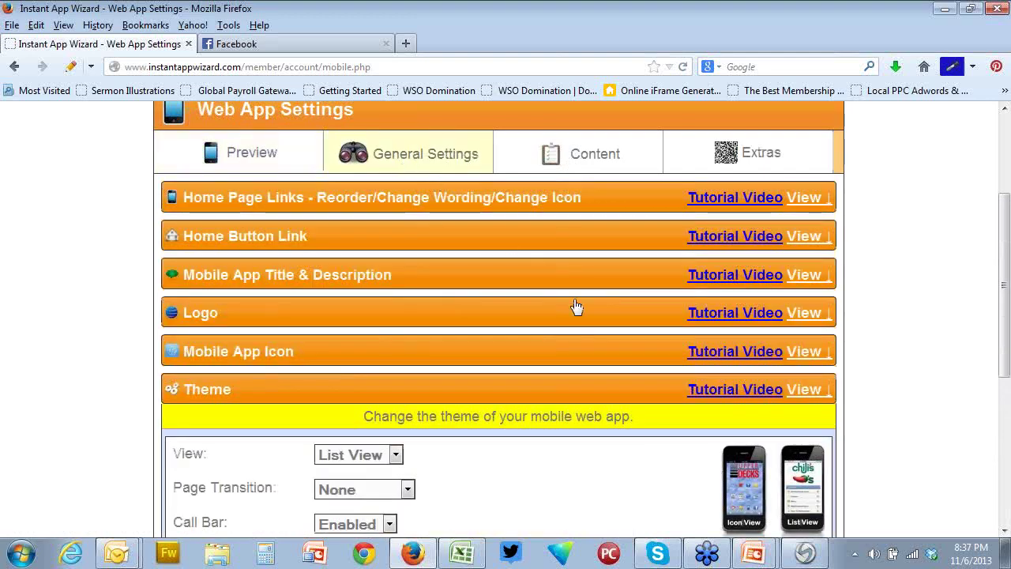
{"action": "scroll", "coordinate": [576, 307], "scroll_direction": "down", "scroll_amount": 3}
{"action": "scroll", "coordinate": [578, 308], "scroll_direction": "down", "scroll_amount": 2}
{"action": "scroll", "coordinate": [577, 305], "scroll_direction": "up", "scroll_amount": 5}
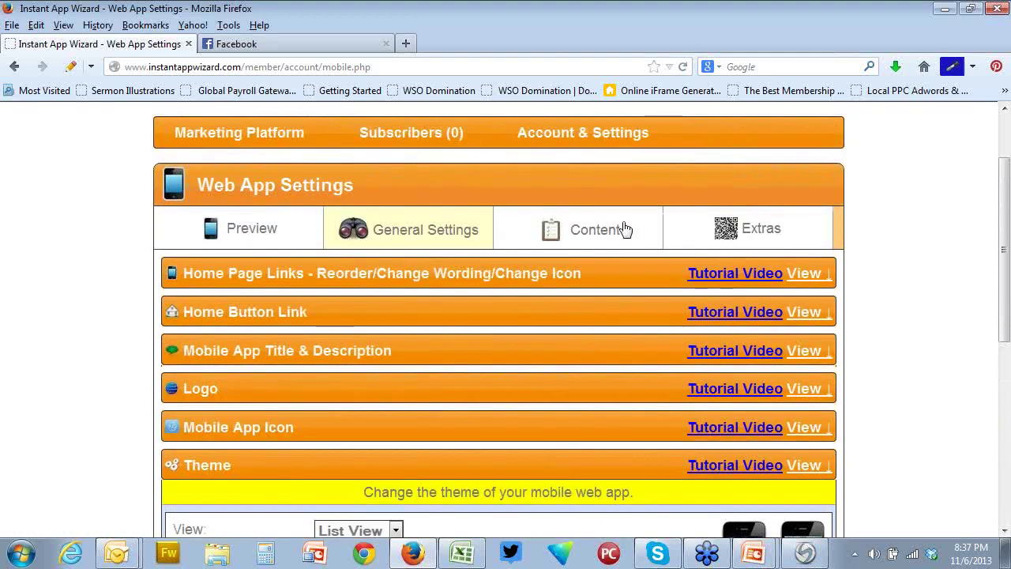
Enter and save the contact email address under Email Us, then show the phone preview
{"action": "left_click", "coordinate": [595, 239]}
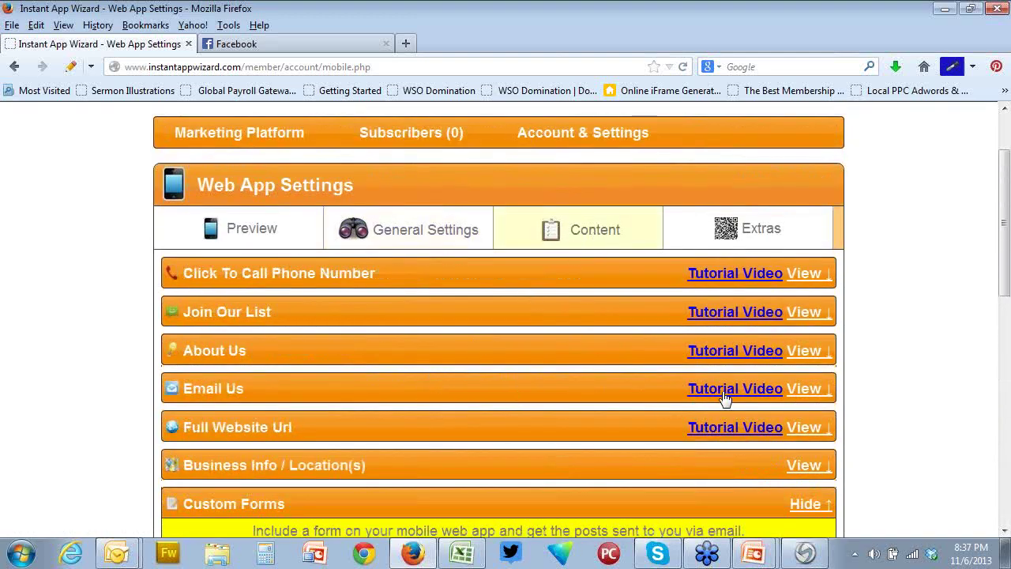
{"action": "left_click", "coordinate": [804, 388]}
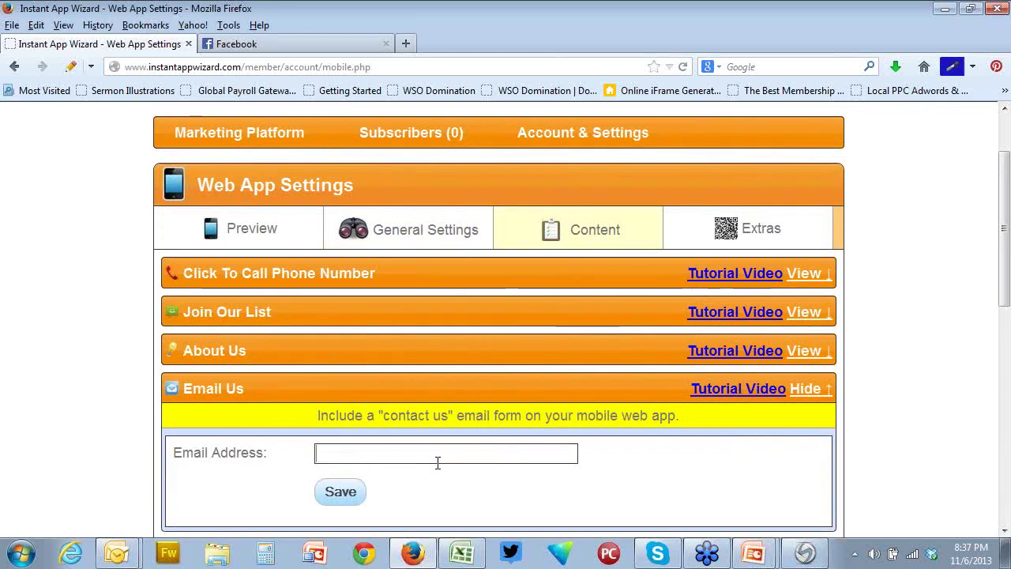
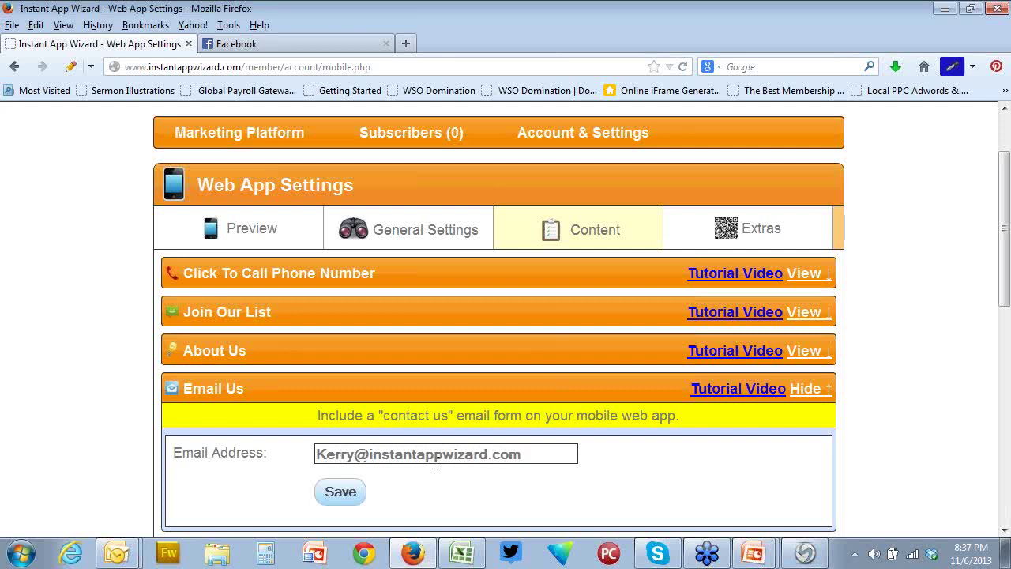
{"action": "left_click", "coordinate": [337, 500]}
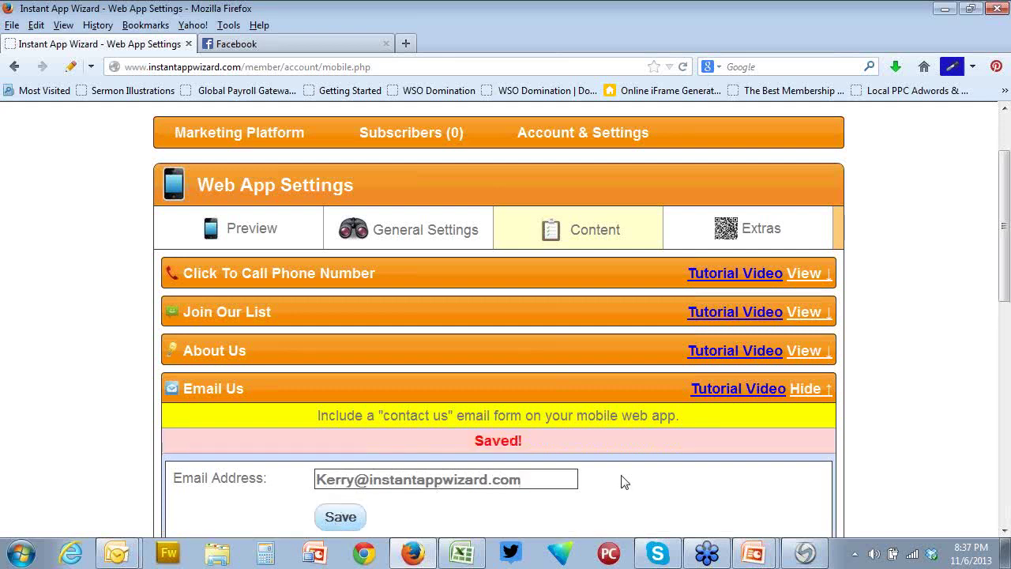
{"action": "left_click", "coordinate": [253, 229]}
Scroll the phone preview to check the new Email button between Call and Share
{"action": "scroll", "coordinate": [695, 377], "scroll_direction": "down", "scroll_amount": 3}
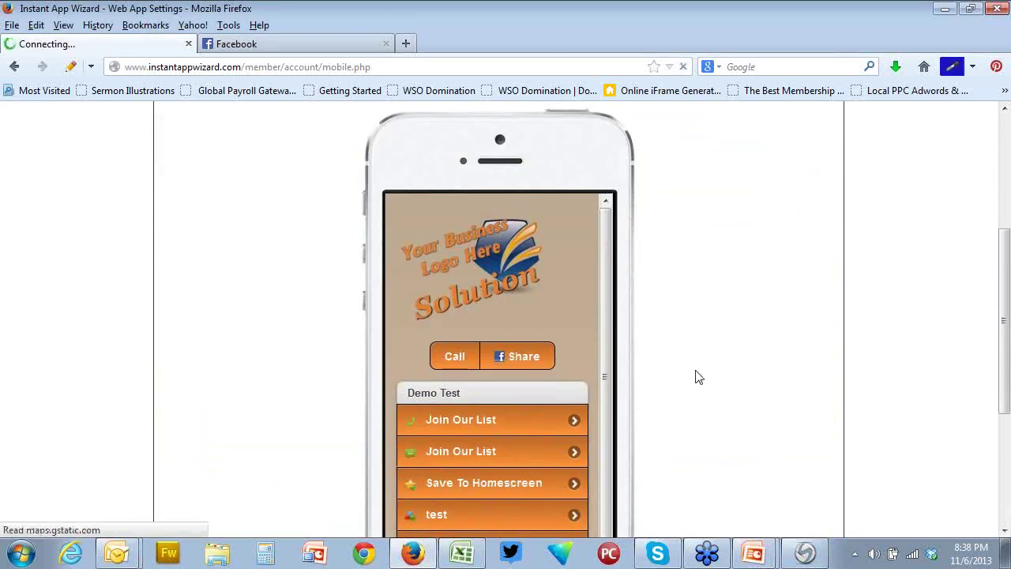
{"action": "scroll", "coordinate": [695, 377], "scroll_direction": "down", "scroll_amount": 2}
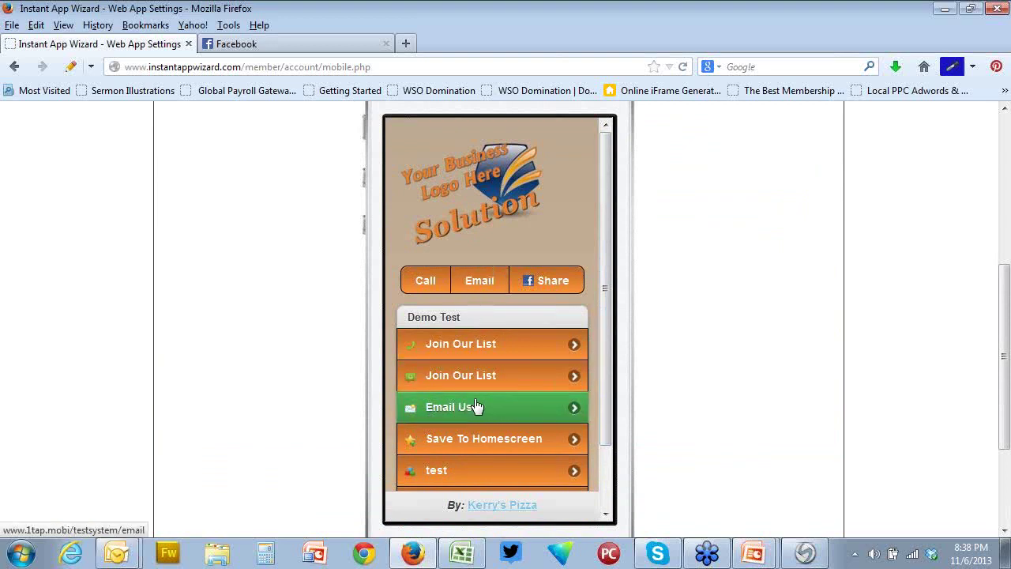
{"action": "scroll", "coordinate": [683, 407], "scroll_direction": "up", "scroll_amount": 3}
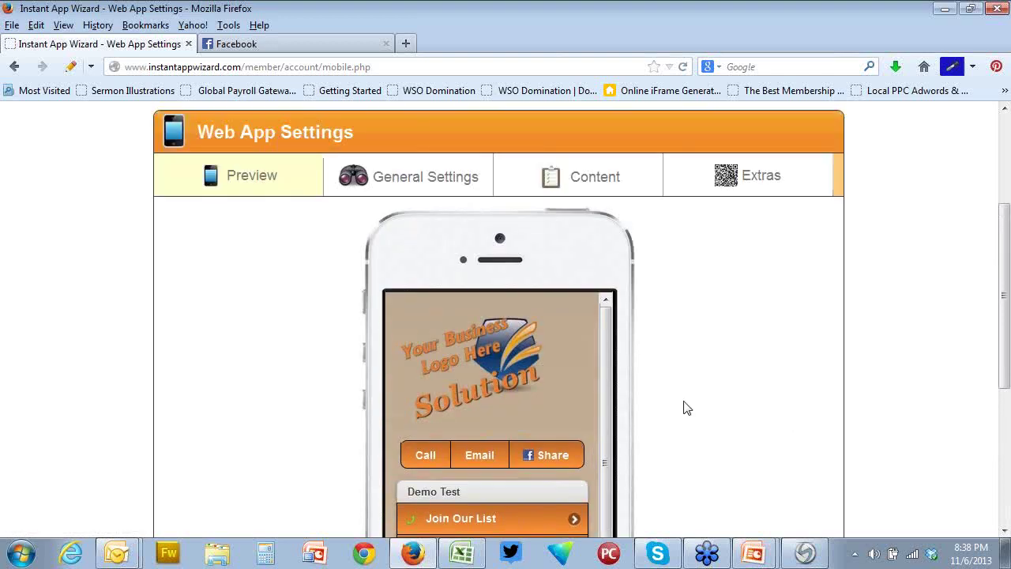
Erase the Email Us home page link's name and save it, leaving only its icon
{"action": "left_click", "coordinate": [397, 234]}
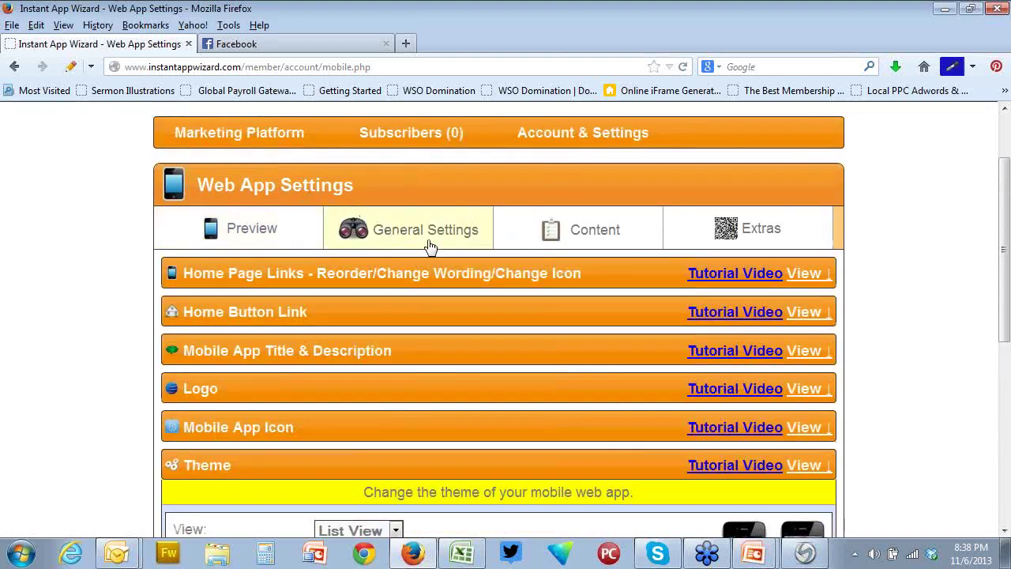
{"action": "left_click", "coordinate": [812, 276]}
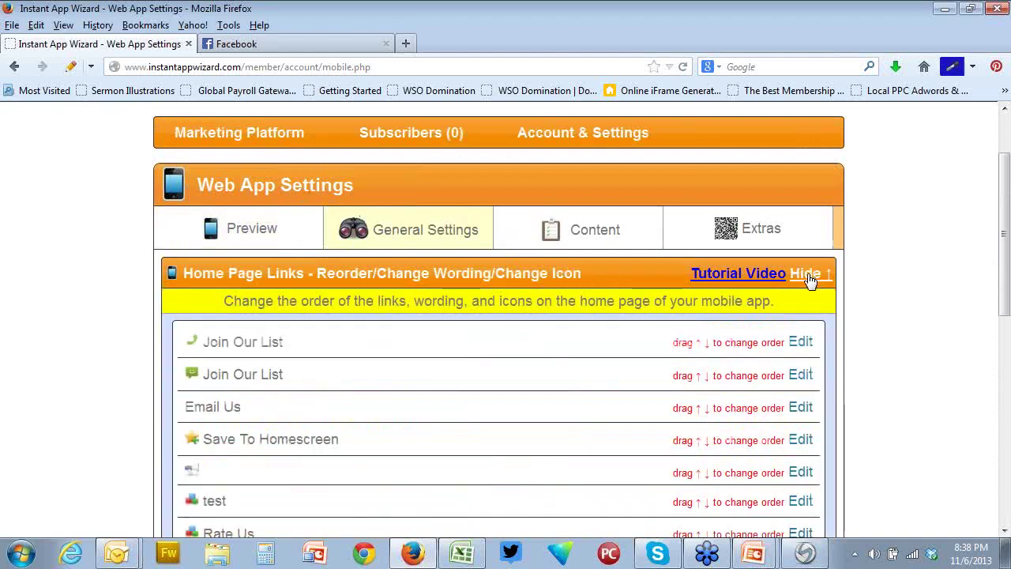
{"action": "scroll", "coordinate": [515, 411], "scroll_direction": "down", "scroll_amount": 2}
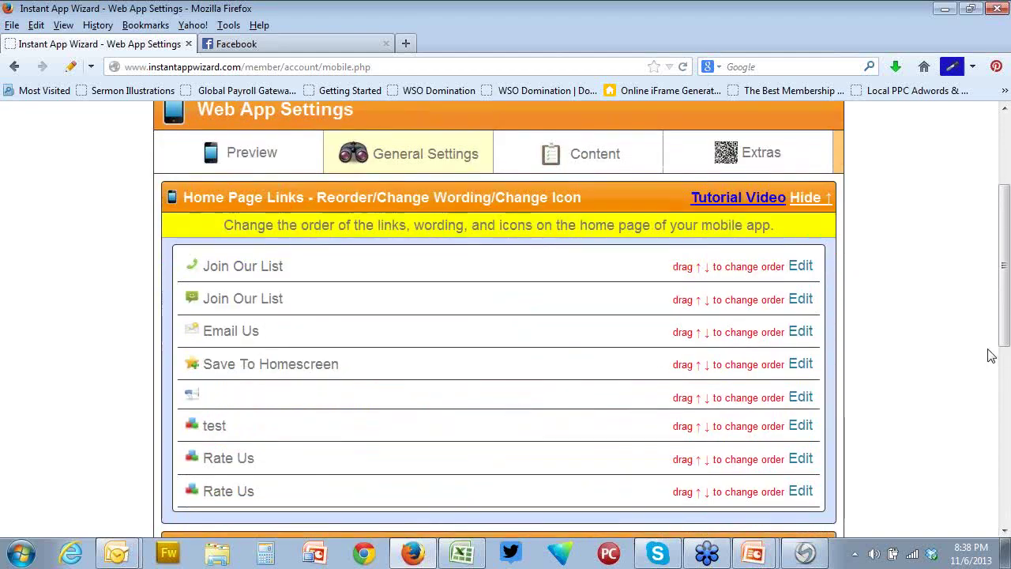
{"action": "left_click", "coordinate": [800, 332]}
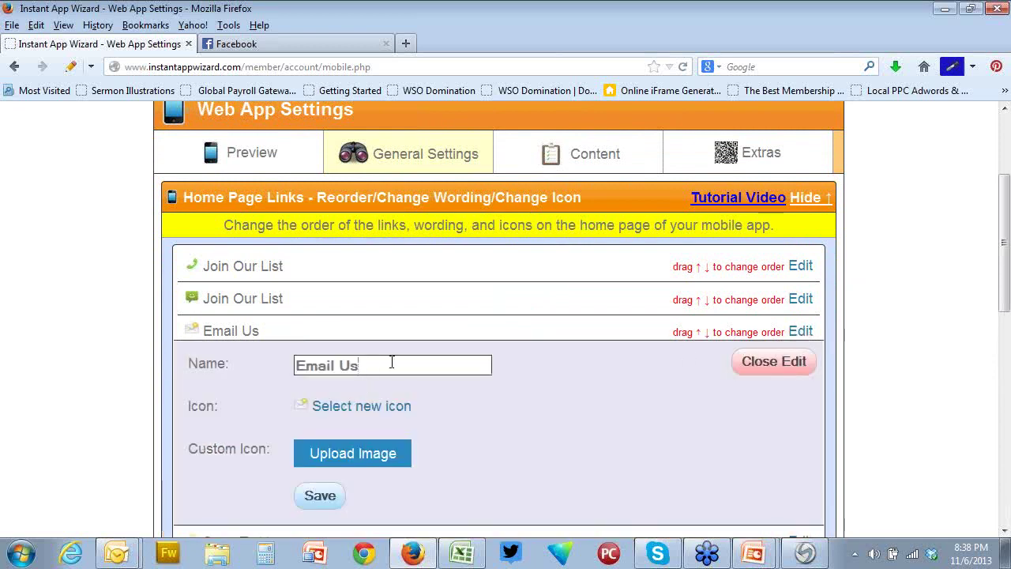
{"action": "left_click_drag", "start_coordinate": [392, 362], "coordinate": [203, 363]}
{"action": "key", "text": "BackSpace"}
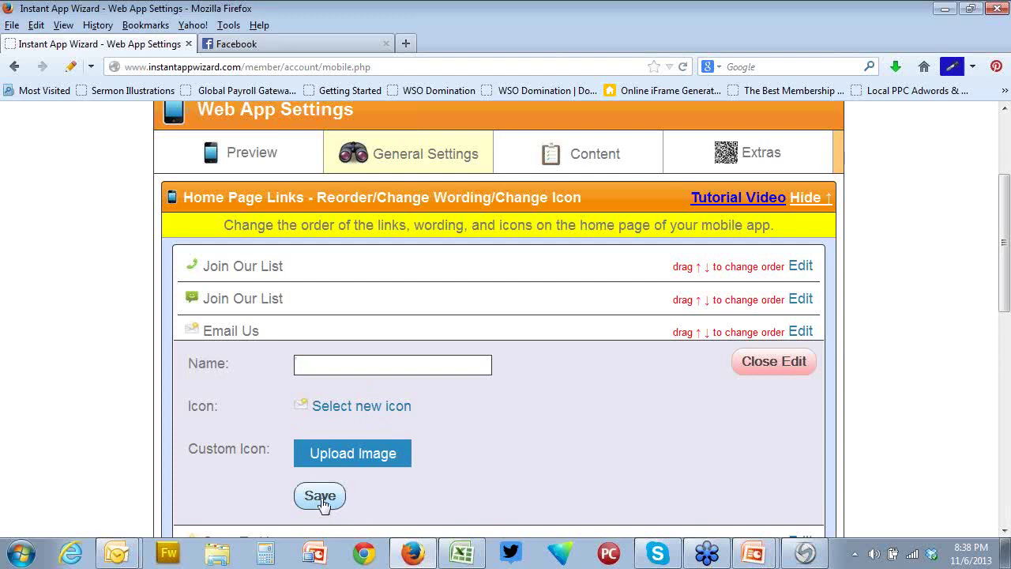
{"action": "left_click", "coordinate": [320, 496]}
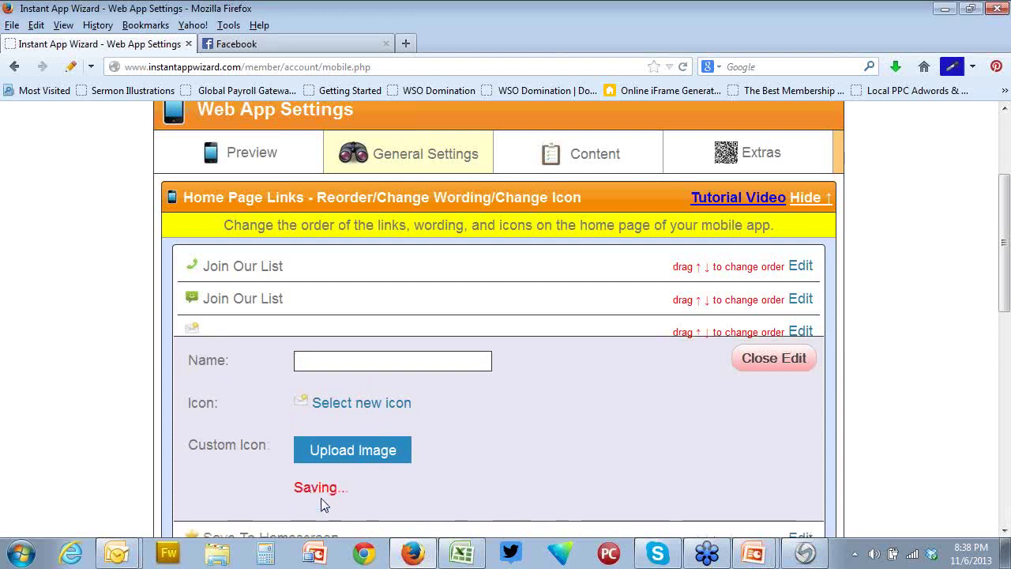
Scroll the home-screen preview to confirm the Email Us link is gone, then return to General Settings
{"action": "left_click", "coordinate": [248, 160]}
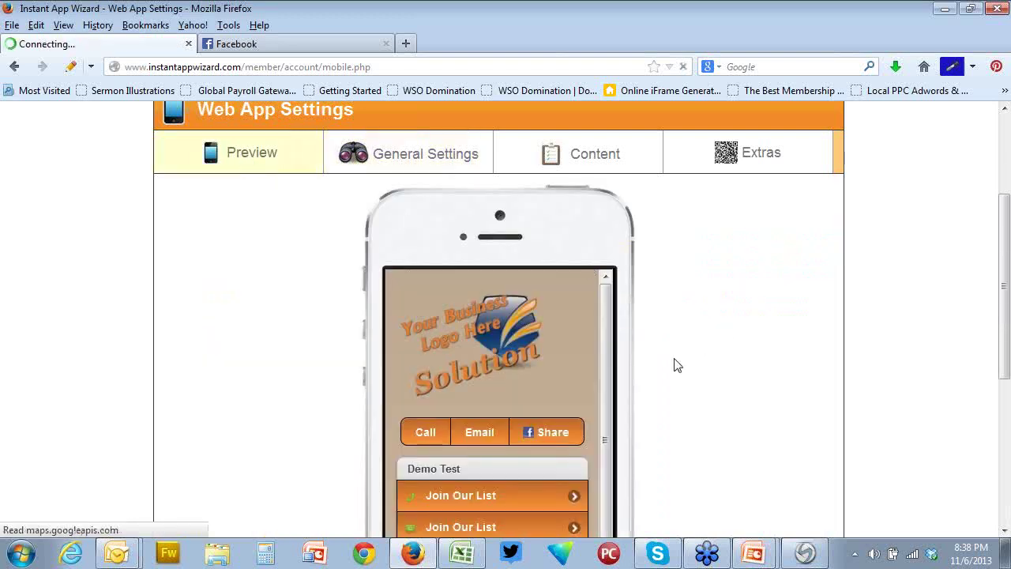
{"action": "scroll", "coordinate": [675, 365], "scroll_direction": "down", "scroll_amount": 1}
{"action": "scroll", "coordinate": [675, 365], "scroll_direction": "down", "scroll_amount": 3}
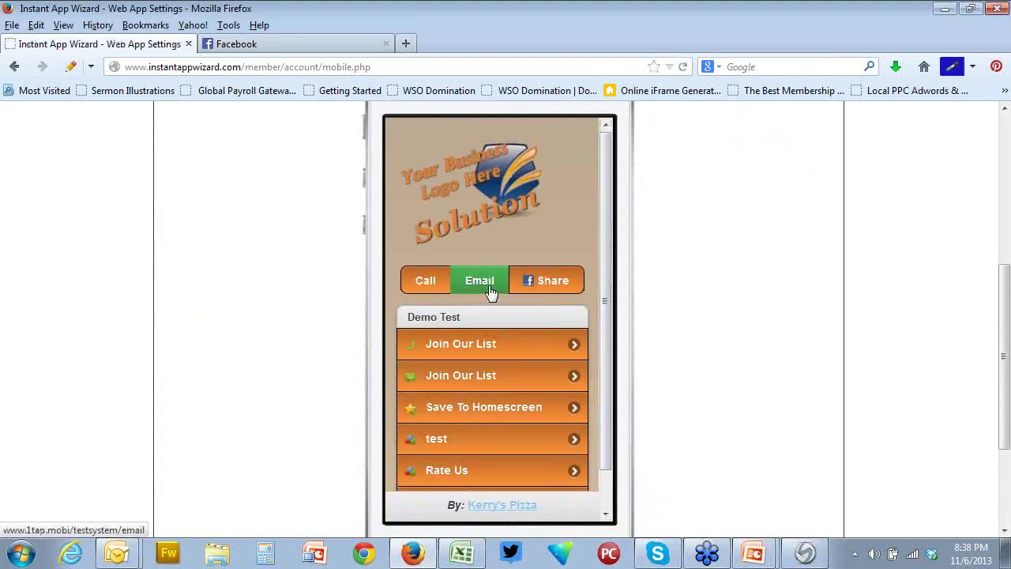
{"action": "scroll", "coordinate": [731, 330], "scroll_direction": "up", "scroll_amount": 4}
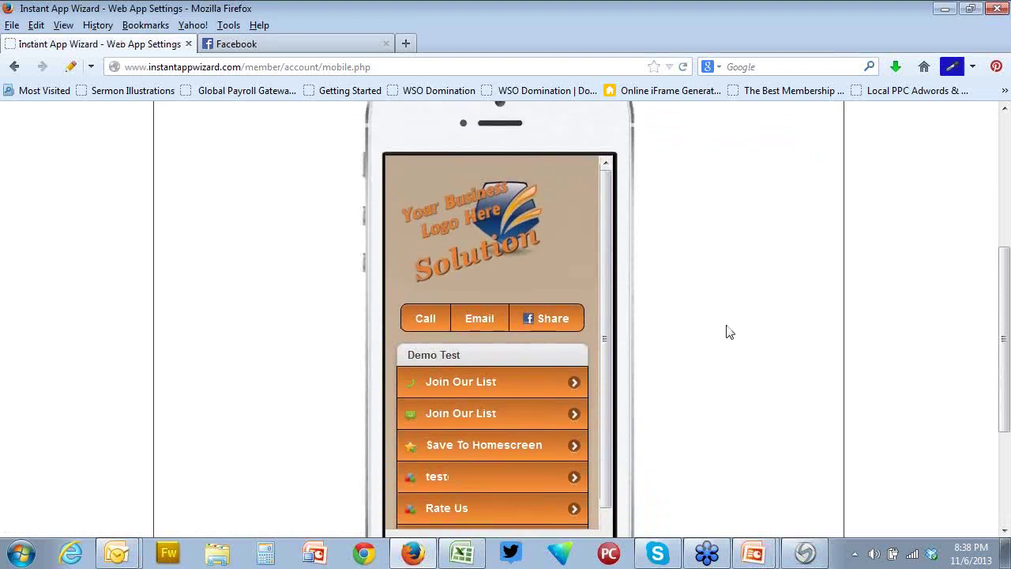
{"action": "left_click", "coordinate": [441, 162]}
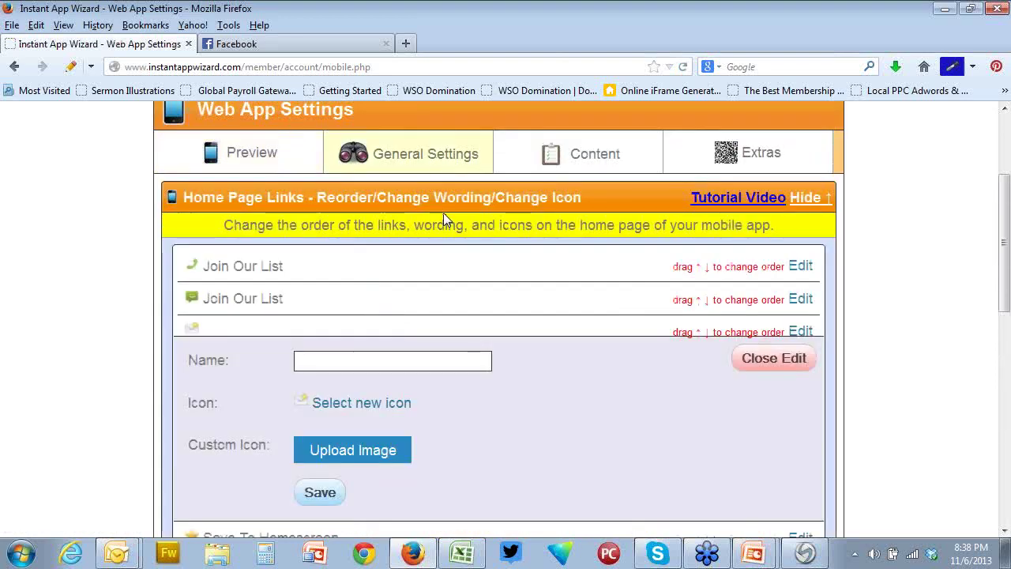
{"action": "scroll", "coordinate": [445, 219], "scroll_direction": "down", "scroll_amount": 7}
{"action": "scroll", "coordinate": [444, 221], "scroll_direction": "down", "scroll_amount": 1}
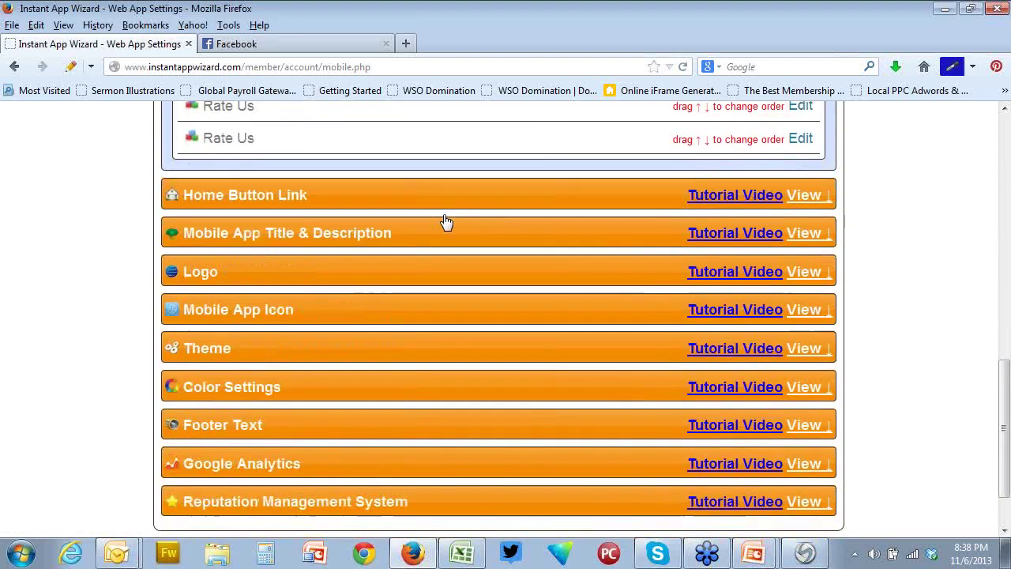
Set the theme's Call Bar to Disabled and save the theme
{"action": "left_click", "coordinate": [810, 348]}
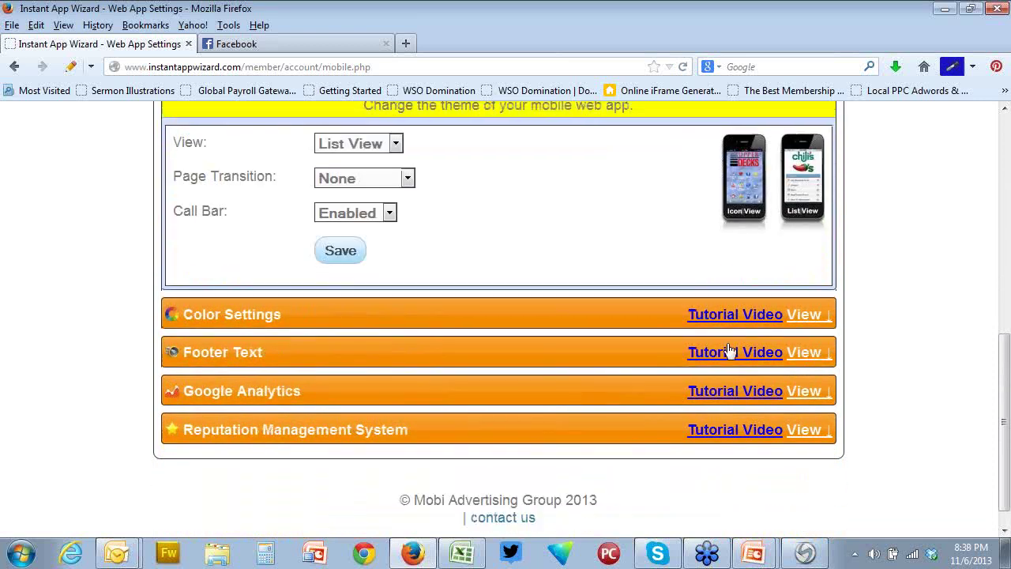
{"action": "left_click", "coordinate": [389, 213]}
{"action": "left_click", "coordinate": [375, 250]}
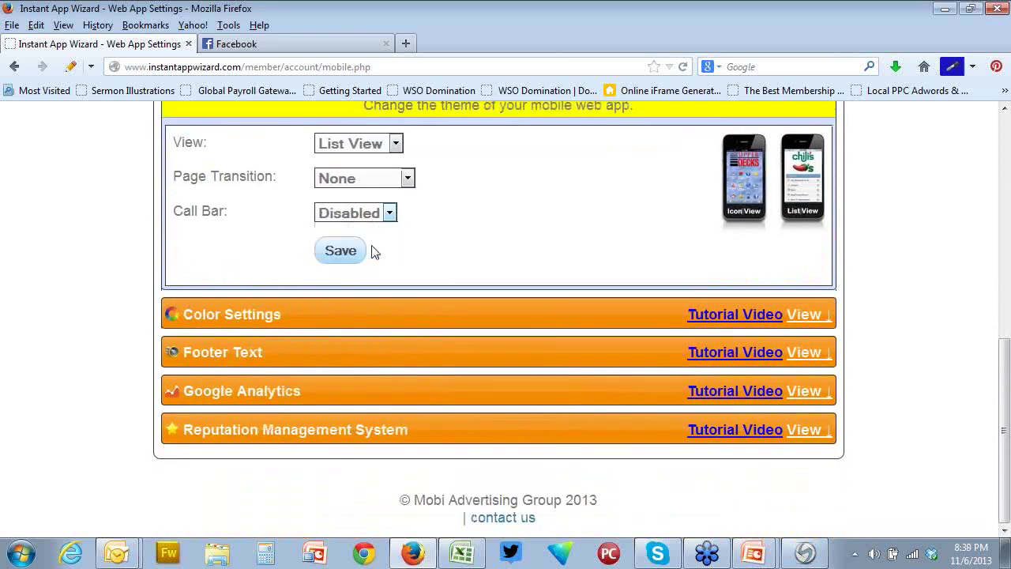
{"action": "left_click", "coordinate": [341, 251]}
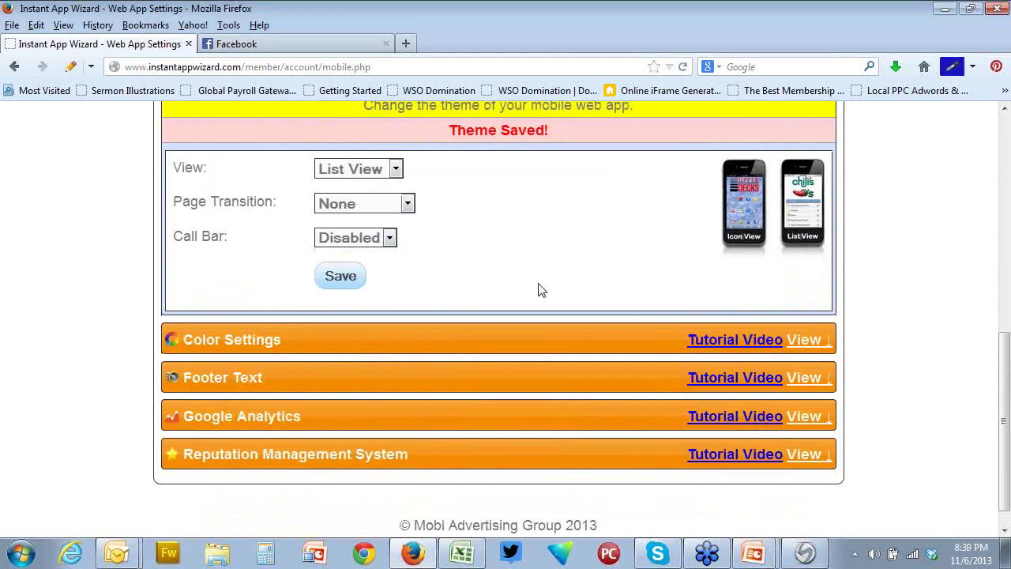
{"action": "scroll", "coordinate": [537, 289], "scroll_direction": "up", "scroll_amount": 7}
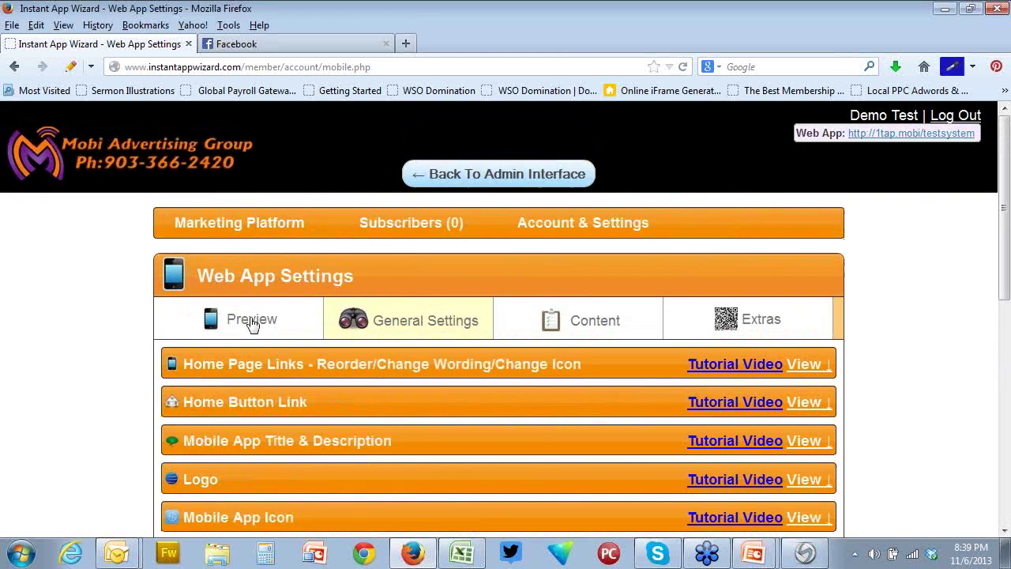
Confirm the preview no longer shows the Call/Email/Share bar, then return to General Settings
{"action": "left_click", "coordinate": [238, 320]}
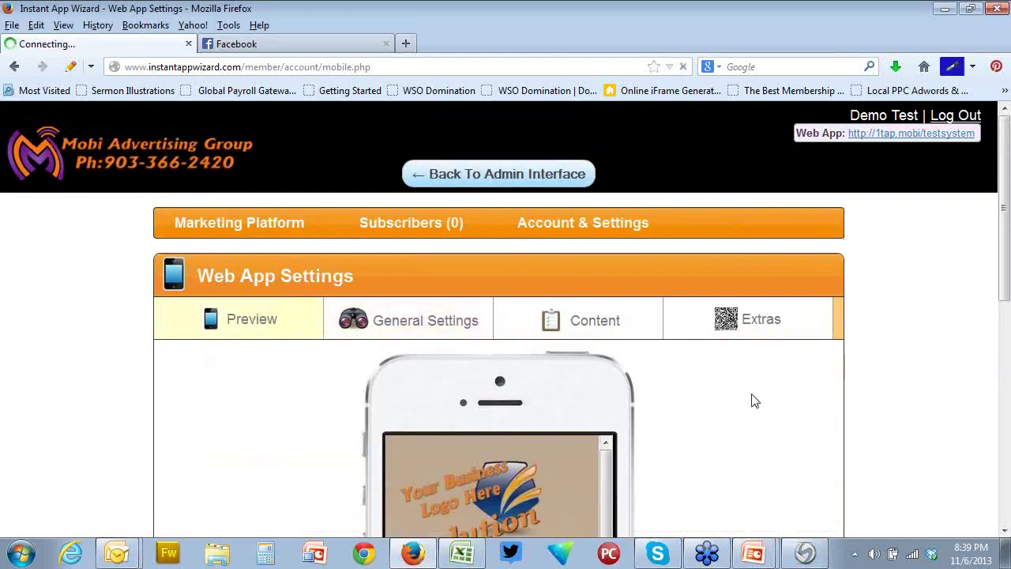
{"action": "scroll", "coordinate": [755, 400], "scroll_direction": "down", "scroll_amount": 5}
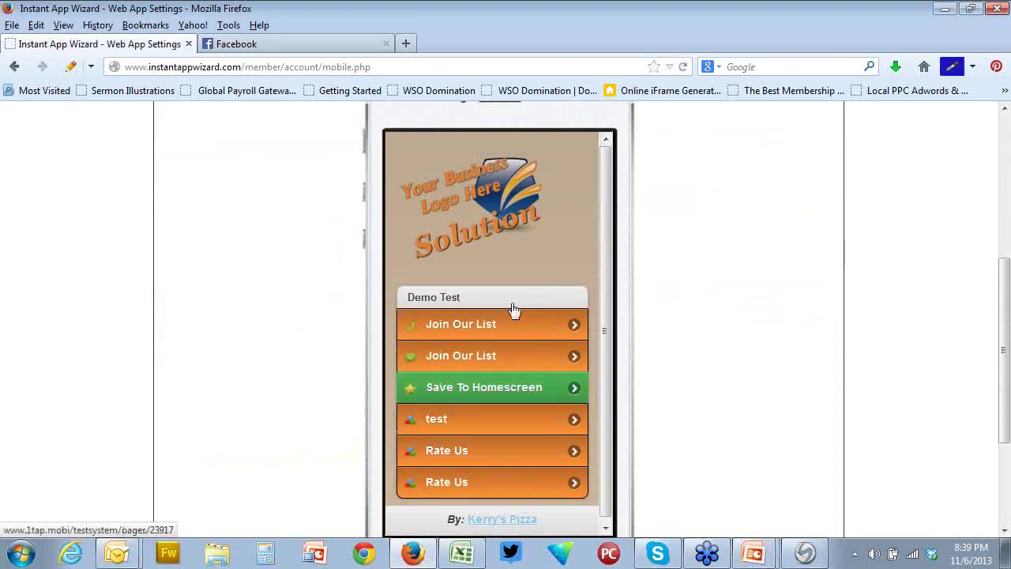
{"action": "scroll", "coordinate": [745, 418], "scroll_direction": "up", "scroll_amount": 3}
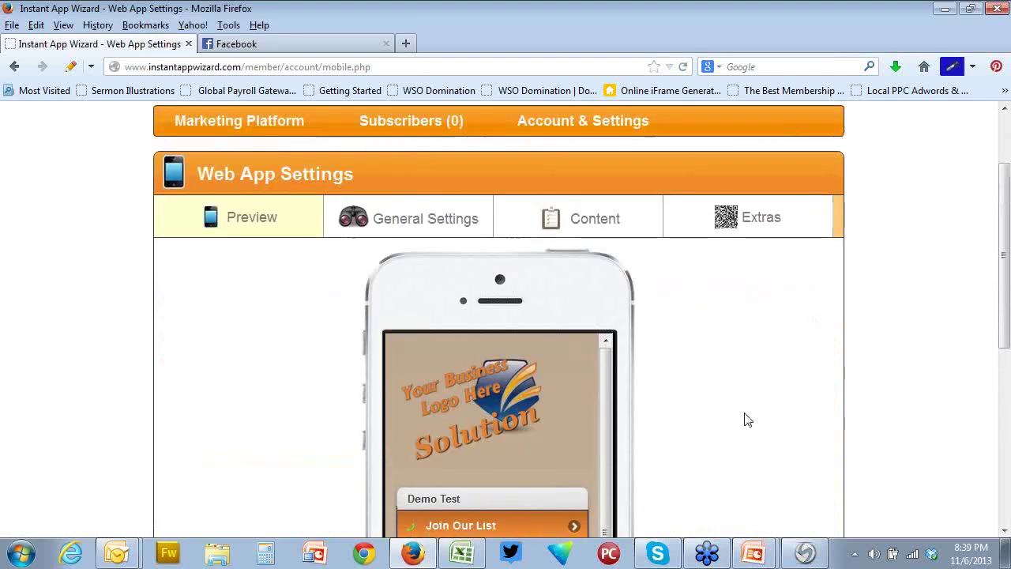
{"action": "scroll", "coordinate": [747, 420], "scroll_direction": "up", "scroll_amount": 2}
{"action": "left_click", "coordinate": [406, 321]}
Name the blank third home page link 'Email' and save it
{"action": "scroll", "coordinate": [405, 322], "scroll_direction": "down", "scroll_amount": 5}
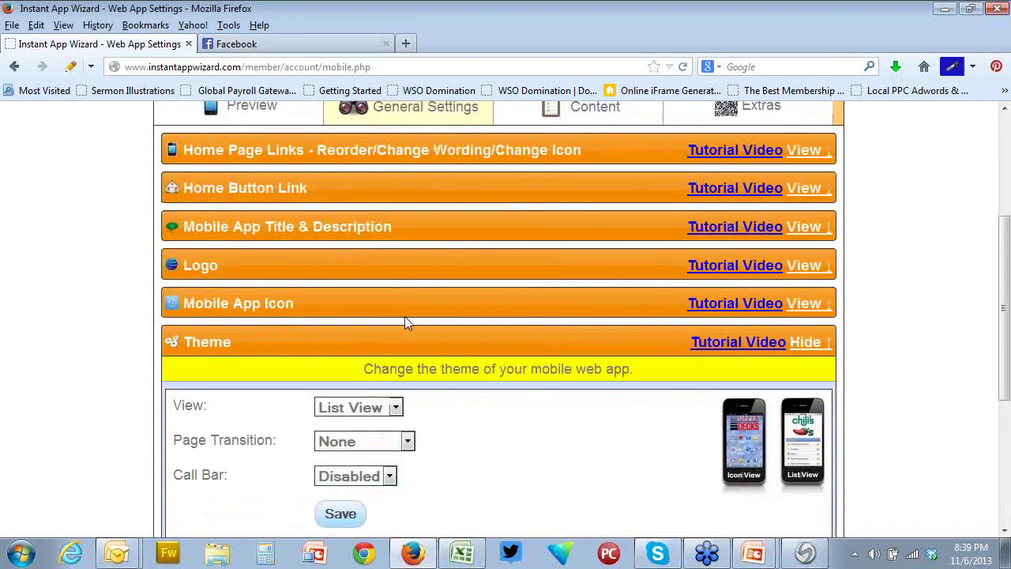
{"action": "scroll", "coordinate": [417, 164], "scroll_direction": "up", "scroll_amount": 1}
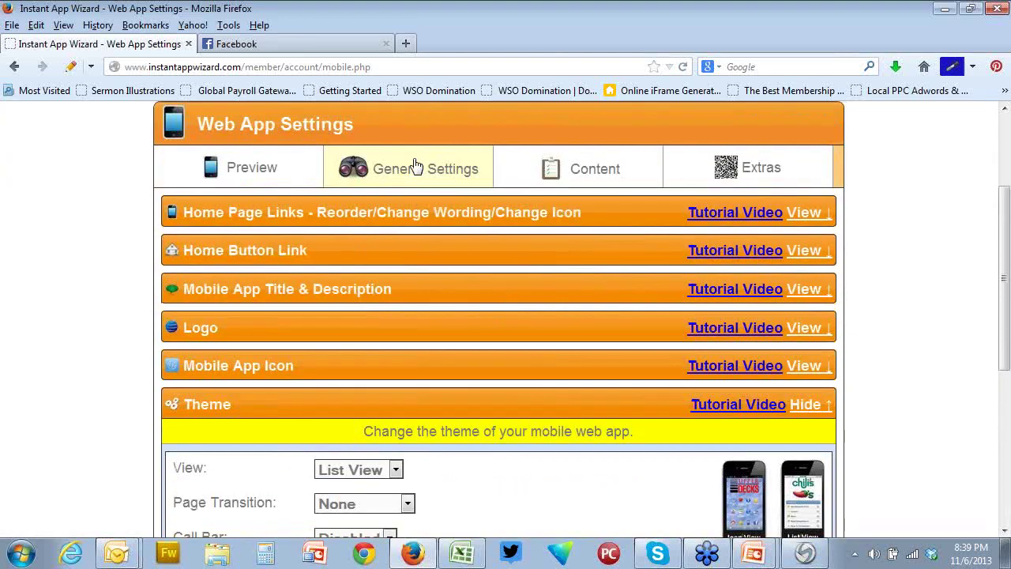
{"action": "left_click", "coordinate": [802, 213]}
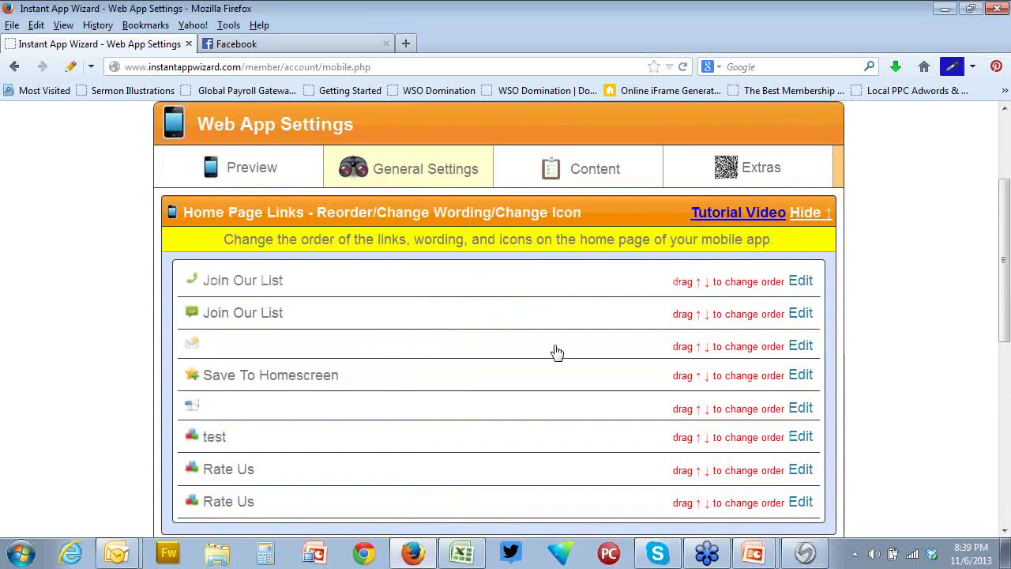
{"action": "left_click", "coordinate": [801, 346]}
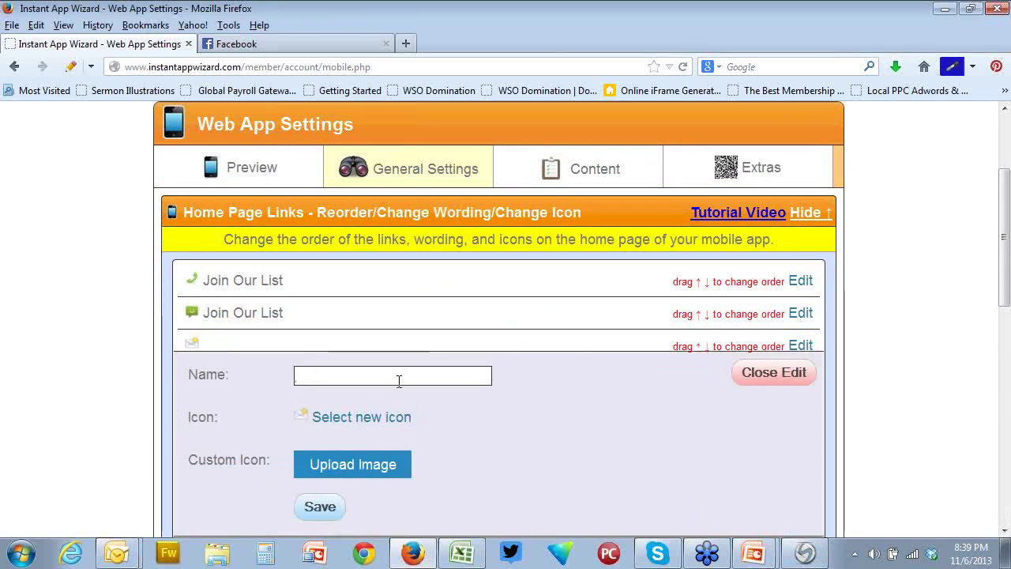
{"action": "type", "text": "Eamil"}
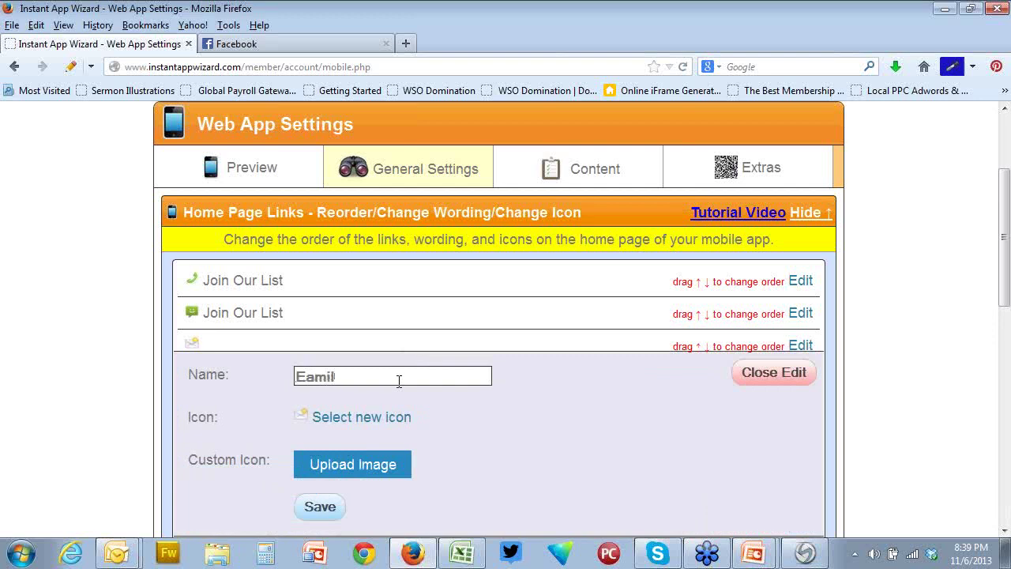
{"action": "key", "text": "BackSpace"}
{"action": "key", "text": "BackSpace"}
{"action": "key", "text": "BackSpace"}
{"action": "type", "text": "mail"}
{"action": "left_click", "coordinate": [321, 507]}
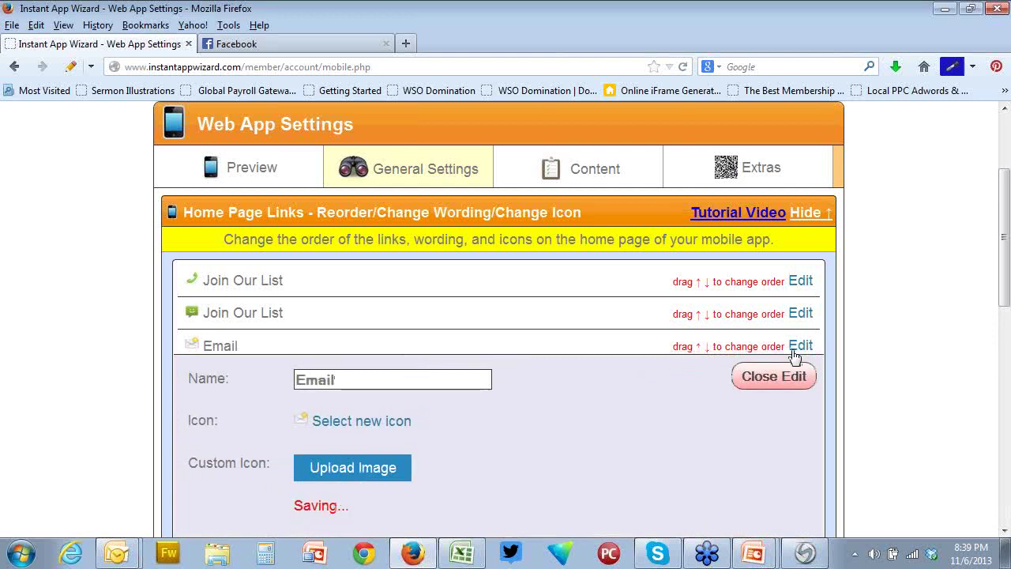
Rename the first Join Our List link to 'Click to Call' and save it
{"action": "left_click", "coordinate": [800, 281]}
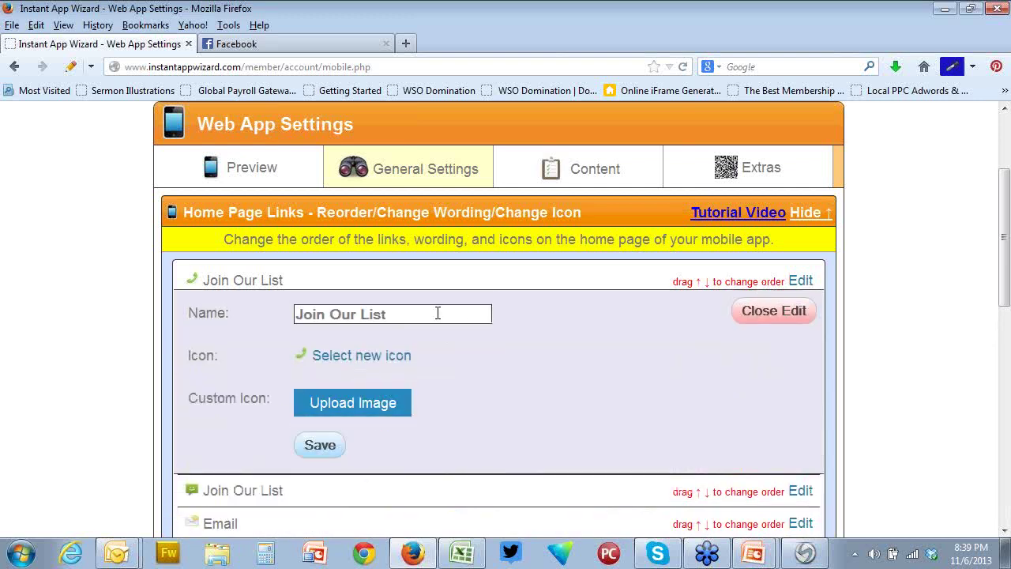
{"action": "left_click_drag", "start_coordinate": [438, 313], "coordinate": [196, 333]}
{"action": "type", "text": "Click"}
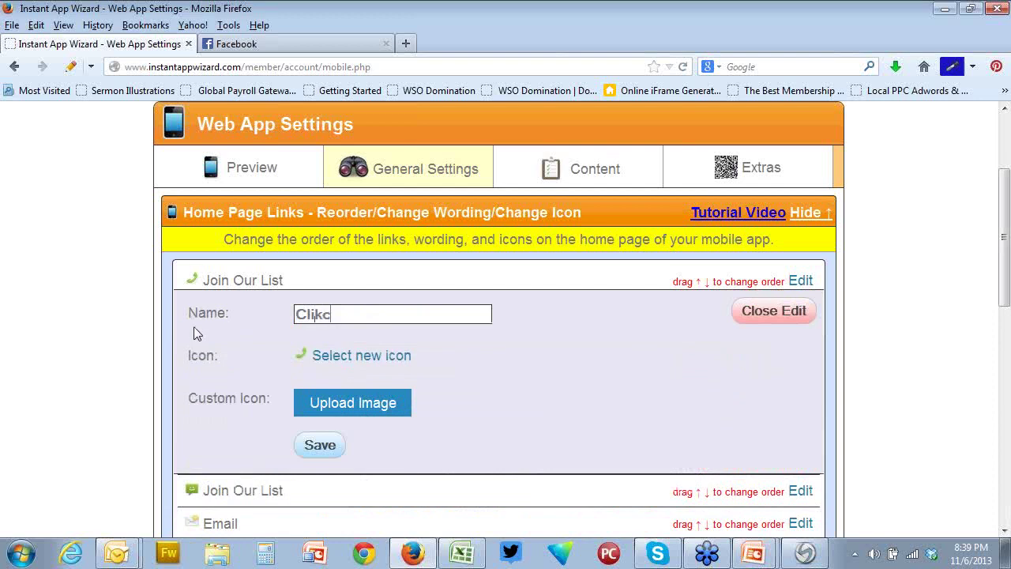
{"action": "key", "text": "BackSpace"}
{"action": "key", "text": "BackSpace"}
{"action": "type", "text": "ck to"}
{"action": "left_click", "coordinate": [320, 445]}
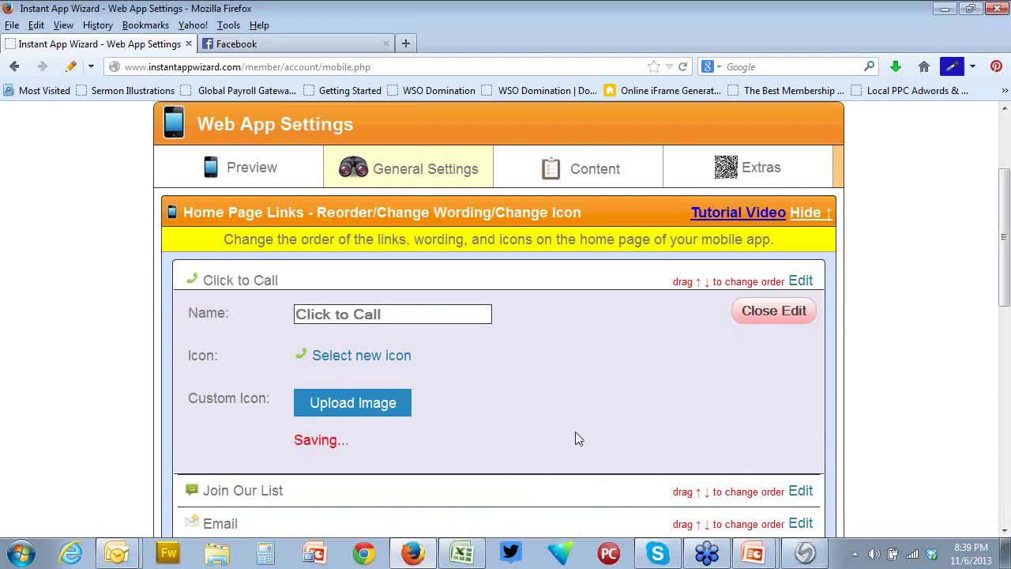
{"action": "left_click", "coordinate": [253, 168]}
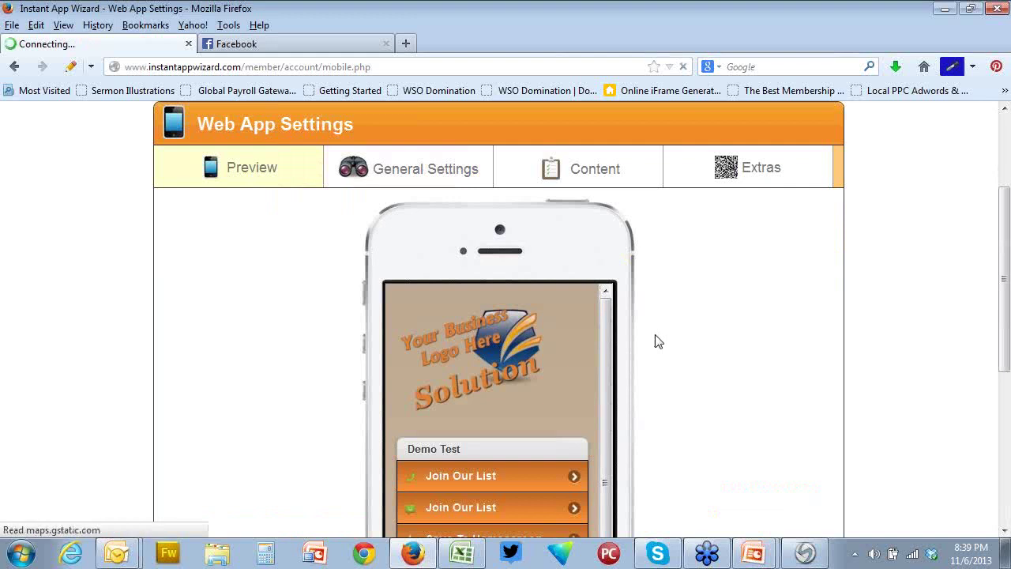
{"action": "scroll", "coordinate": [655, 340], "scroll_direction": "down", "scroll_amount": 3}
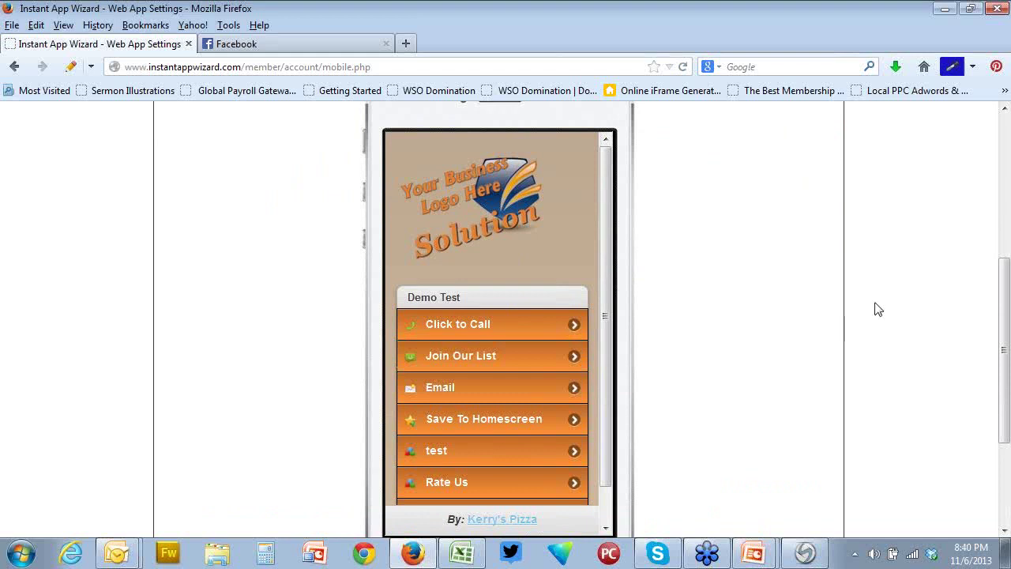
{"action": "scroll", "coordinate": [742, 327], "scroll_direction": "up", "scroll_amount": 3}
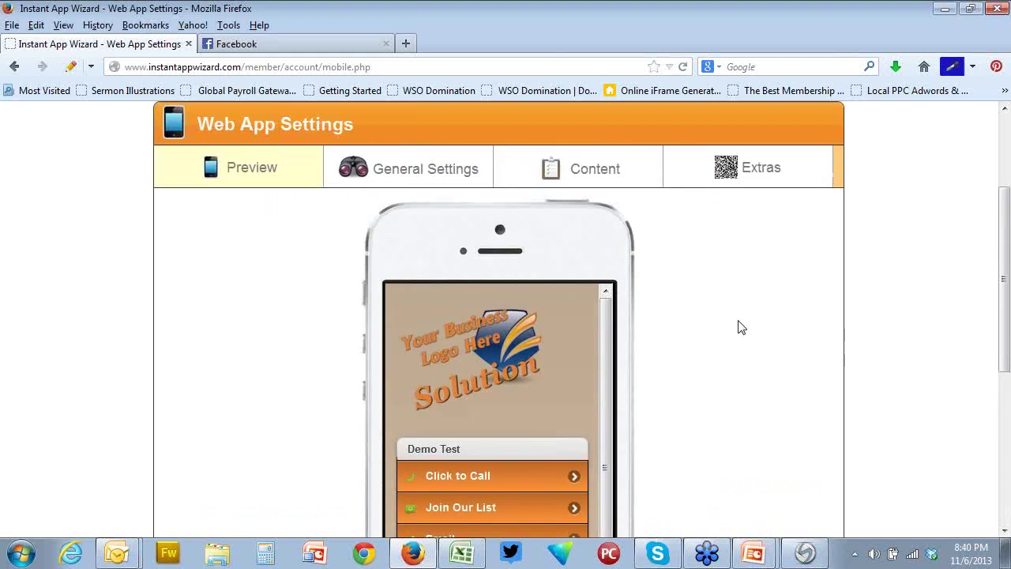
Expand QR Code / URLs under Extras to show the QR code with 200, 370 and 800 px downloads
{"action": "left_click", "coordinate": [757, 169]}
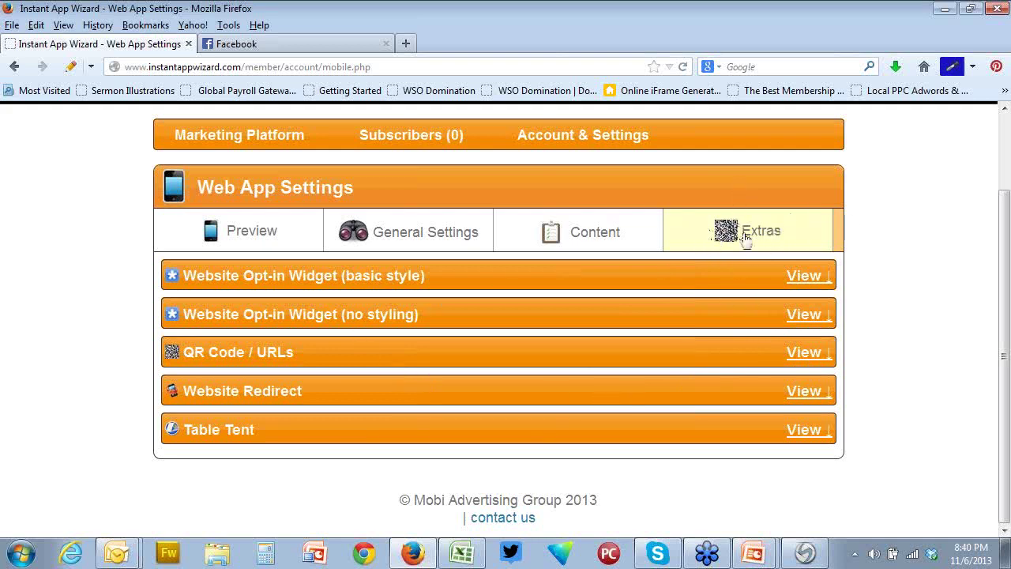
{"action": "left_click", "coordinate": [809, 356]}
{"action": "scroll", "coordinate": [643, 336], "scroll_direction": "down", "scroll_amount": 3}
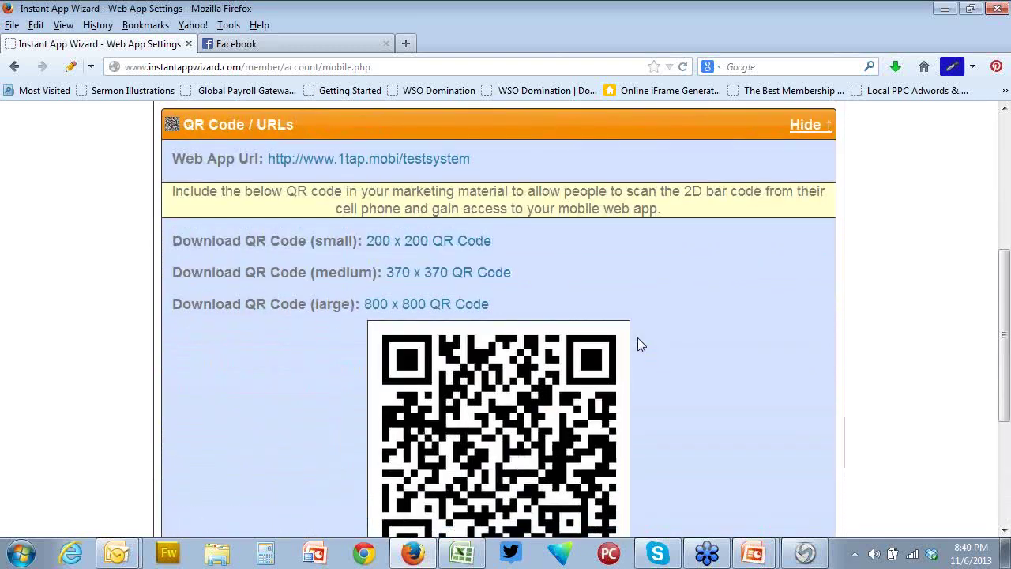
{"action": "scroll", "coordinate": [640, 346], "scroll_direction": "down", "scroll_amount": 1}
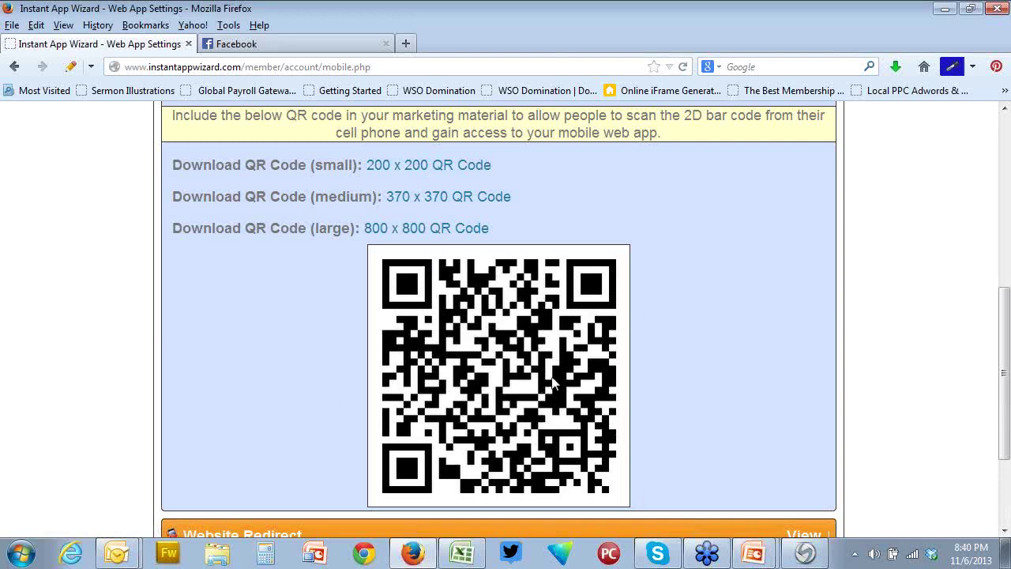
Save the 800 x 800 QR code as 5538-large.zip to the Desktop, then minimize the browser and spreadsheet
{"action": "left_click", "coordinate": [450, 228]}
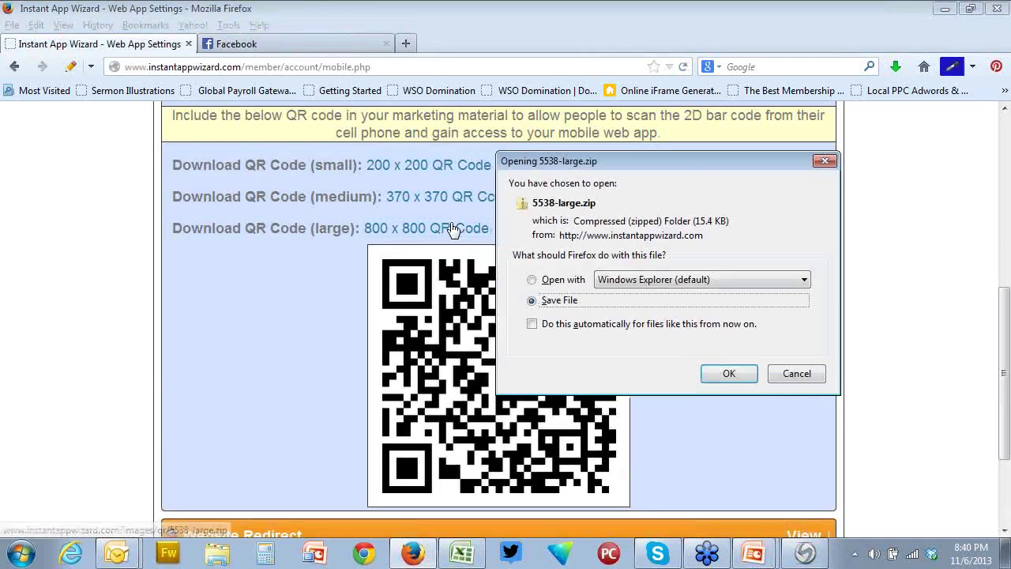
{"action": "left_click", "coordinate": [725, 375]}
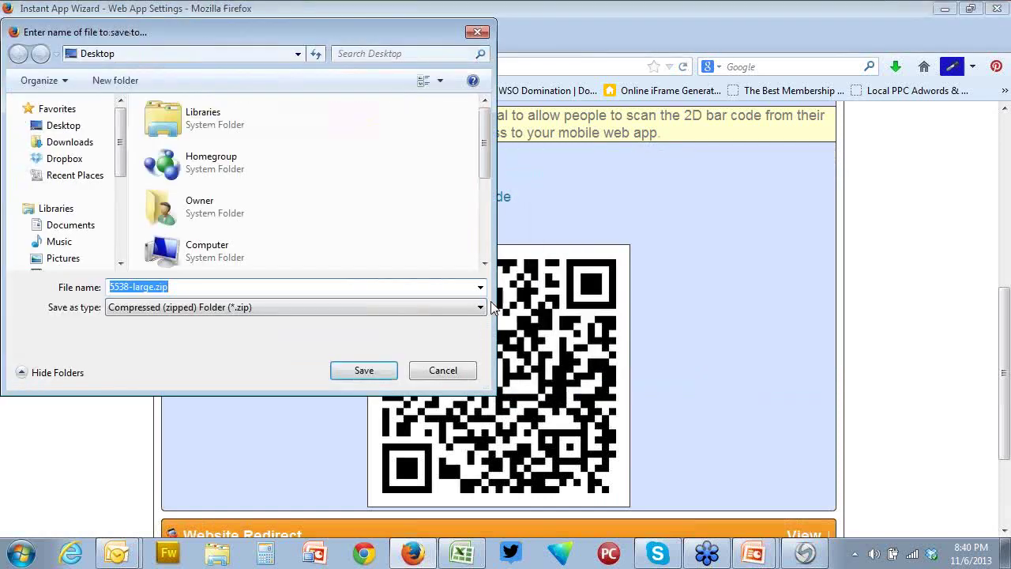
{"action": "left_click", "coordinate": [369, 373]}
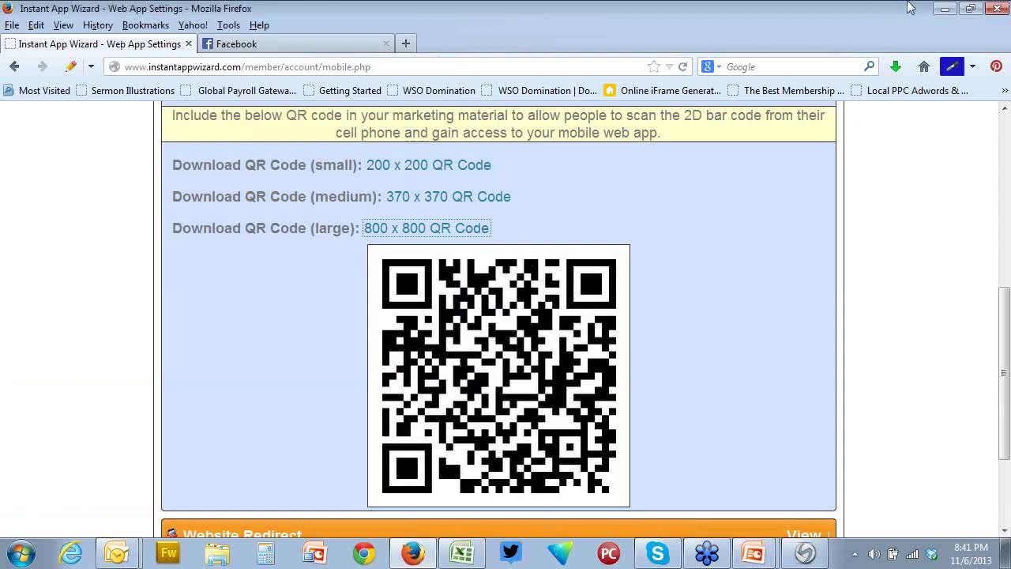
{"action": "left_click", "coordinate": [945, 12]}
{"action": "left_click", "coordinate": [945, 12]}
Clear the email, slide show and Snagit Editor out of the way to reveal the desktop
{"action": "left_click", "coordinate": [945, 12]}
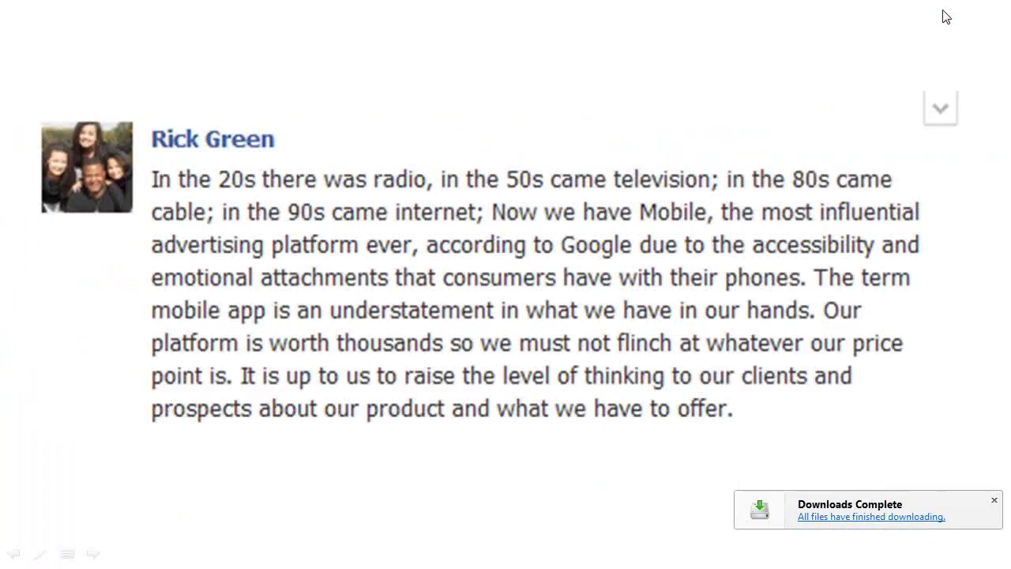
{"action": "left_click", "coordinate": [945, 11]}
{"action": "left_click", "coordinate": [945, 22]}
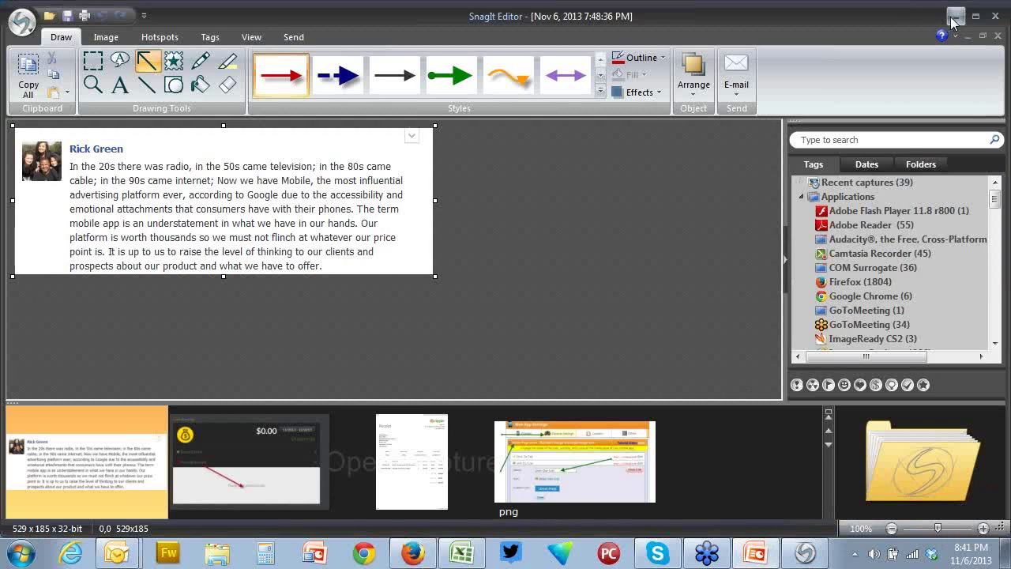
{"action": "left_click", "coordinate": [954, 17]}
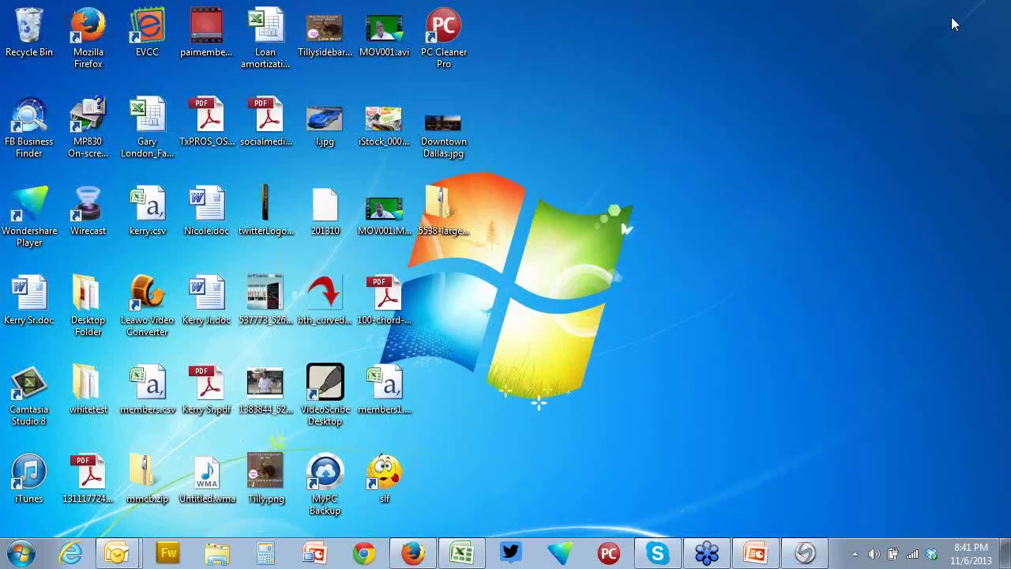
Extract 5538-large.zip on the desktop and open the 5538-large.png image inside
{"action": "left_click", "coordinate": [441, 211]}
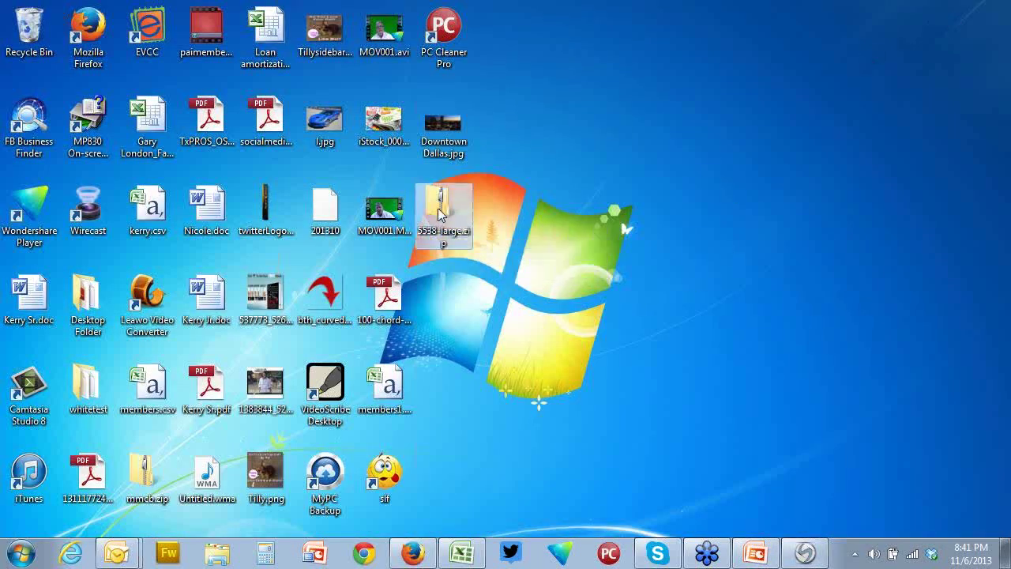
{"action": "right_click", "coordinate": [440, 212]}
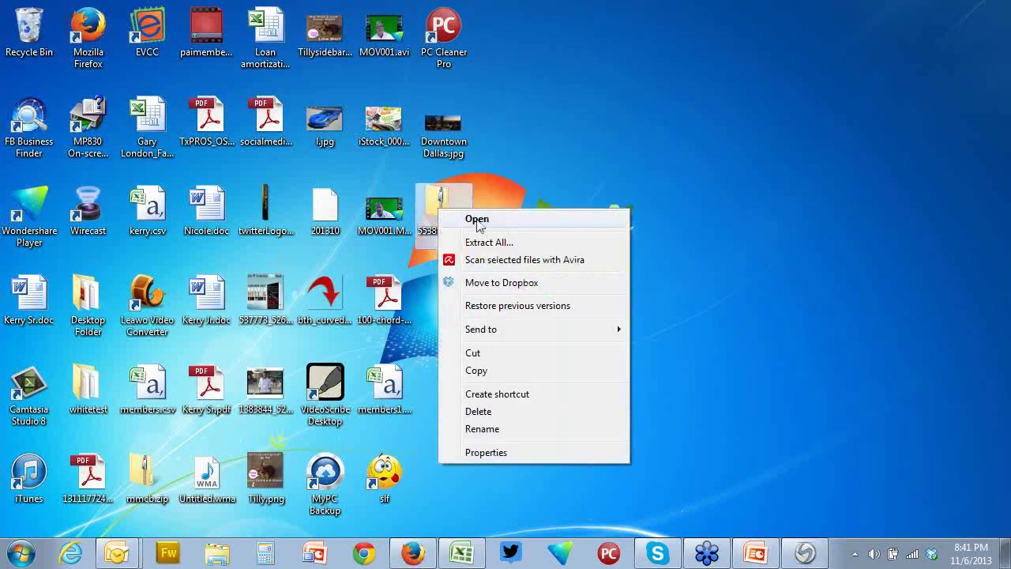
{"action": "left_click", "coordinate": [527, 244]}
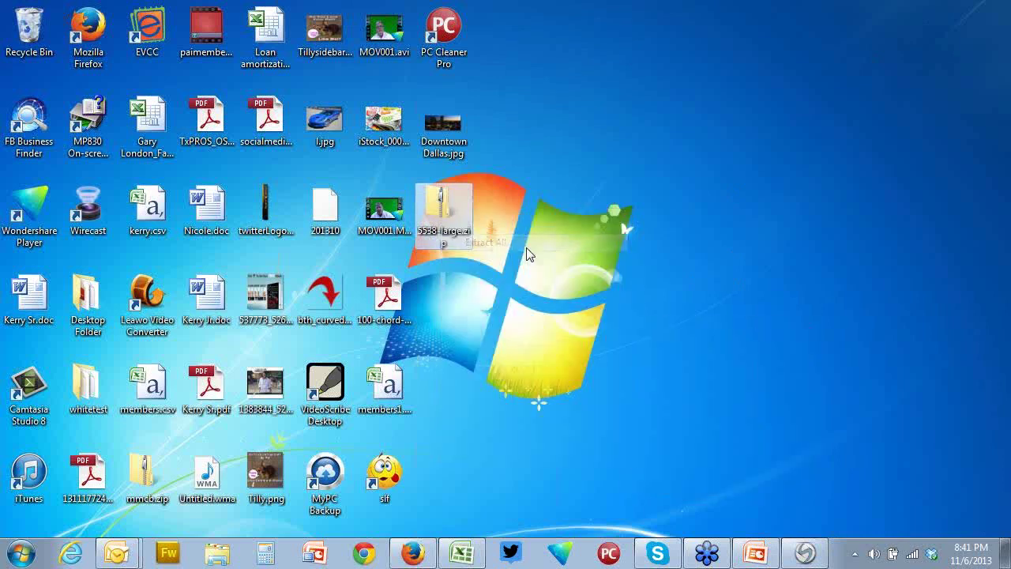
{"action": "left_click", "coordinate": [652, 427]}
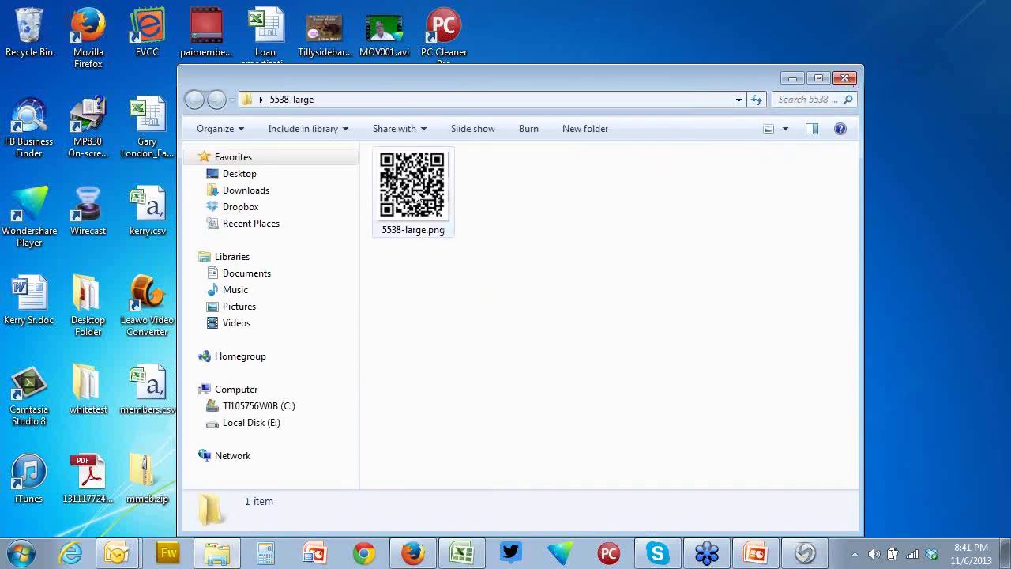
{"action": "left_click", "coordinate": [418, 192]}
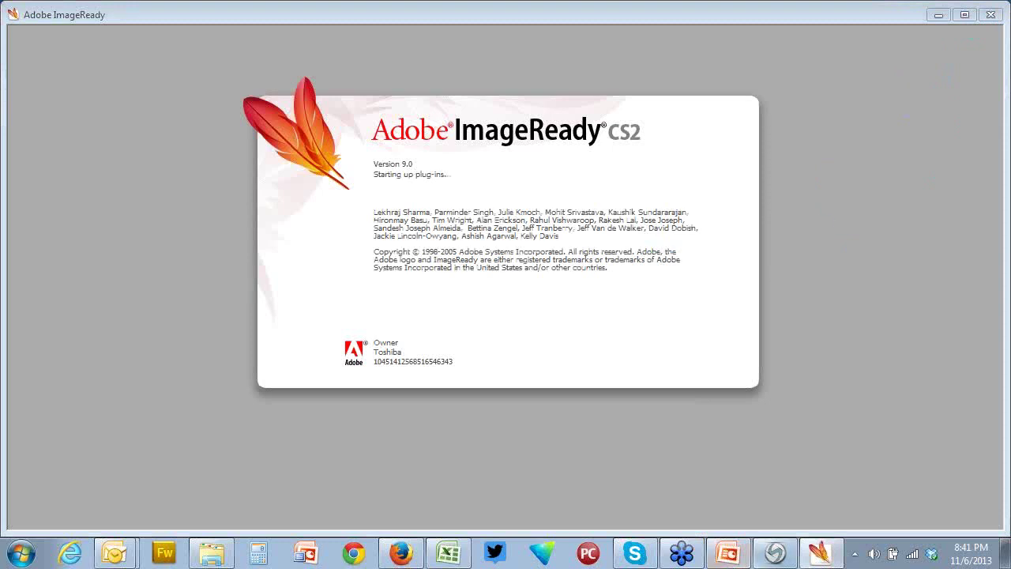
Close ImageReady and the 5538-large folder window, returning to Firefox's Instant App Wizard page
{"action": "right_click", "coordinate": [821, 553]}
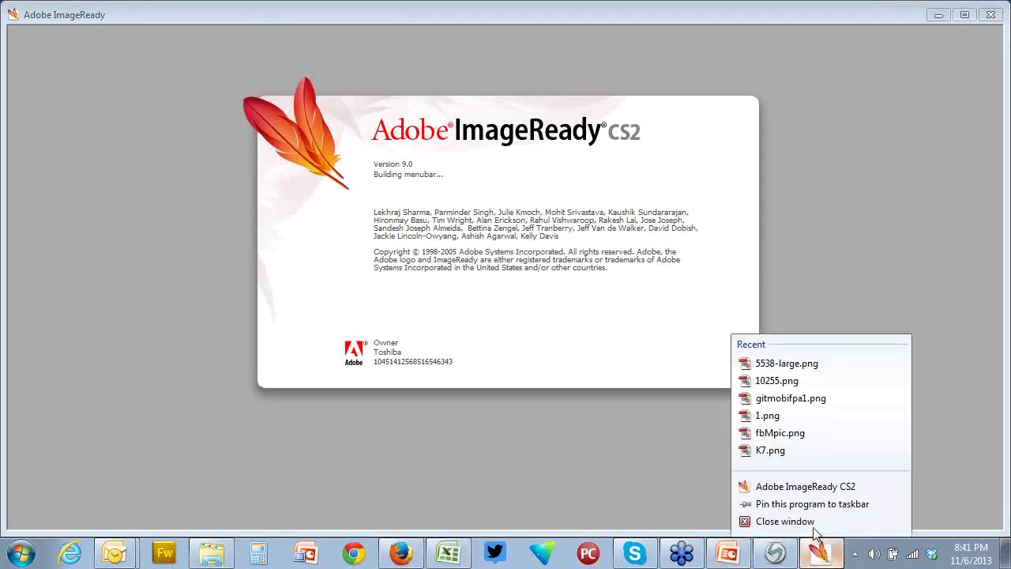
{"action": "left_click", "coordinate": [808, 521]}
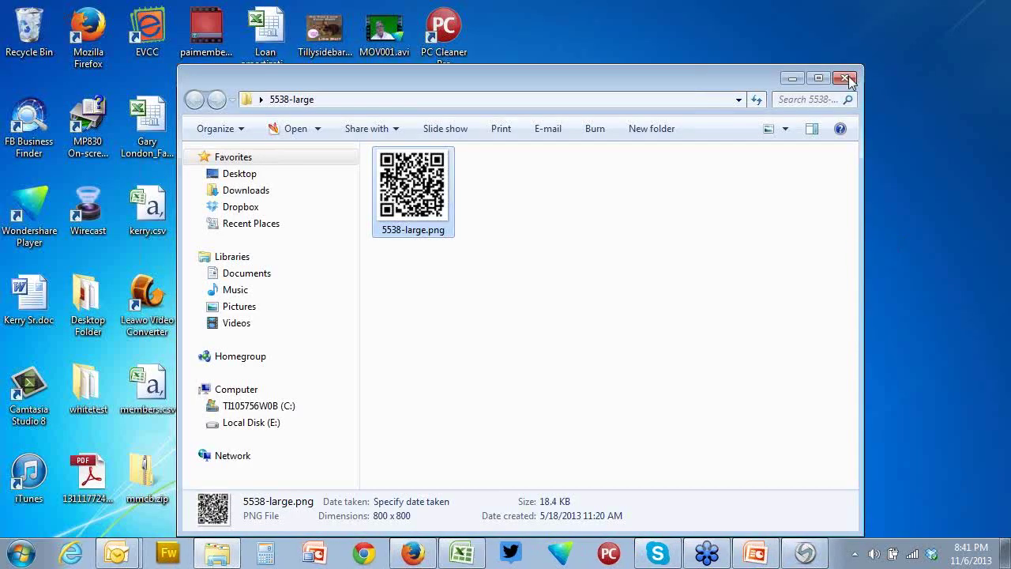
{"action": "left_click", "coordinate": [845, 78]}
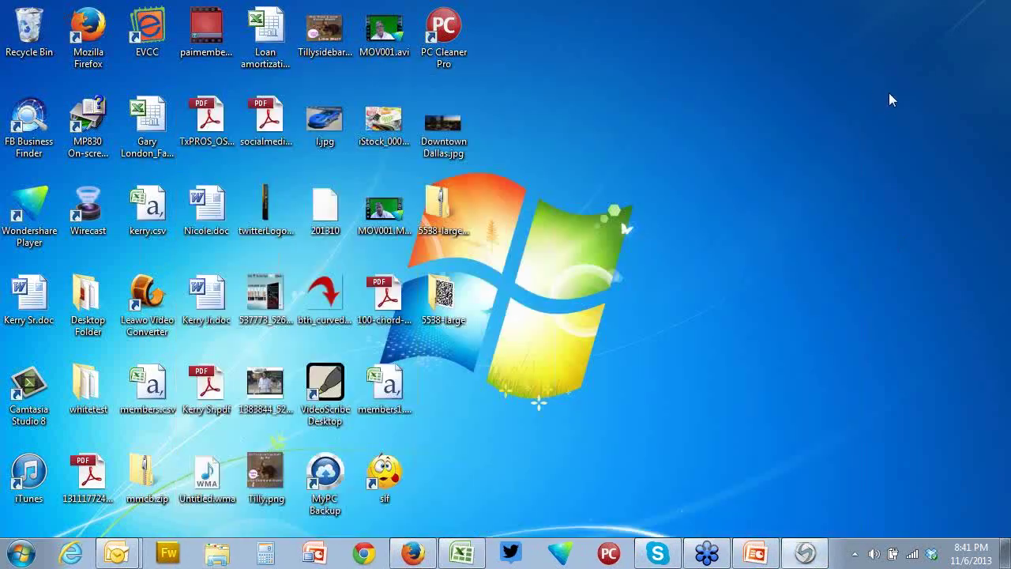
{"action": "left_click", "coordinate": [412, 553]}
Expand the Website Redirect row at the bottom of Extras to reveal the phone & tablet and phone-only scripts
{"action": "scroll", "coordinate": [748, 364], "scroll_direction": "down", "scroll_amount": 3}
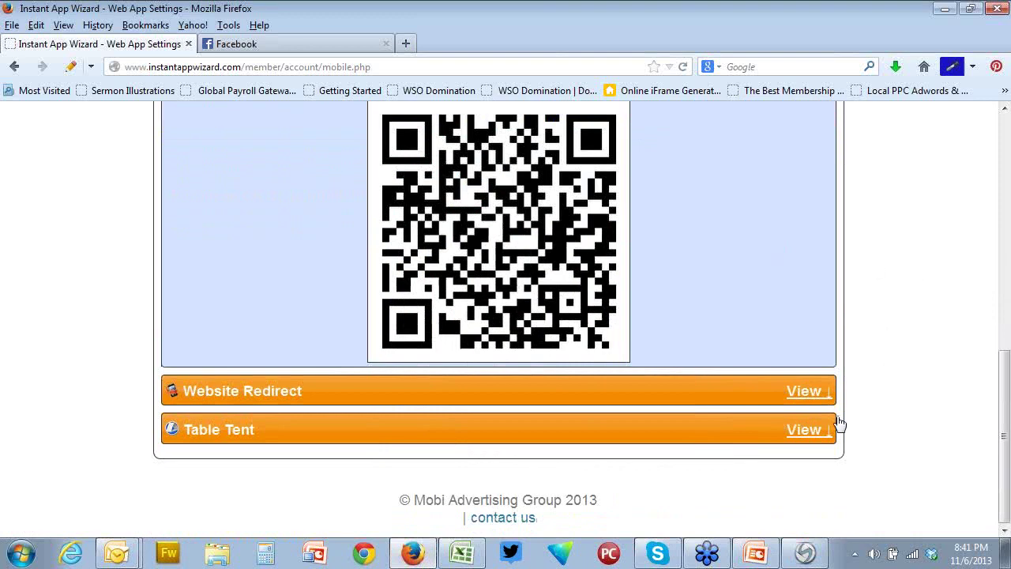
{"action": "left_click", "coordinate": [806, 392]}
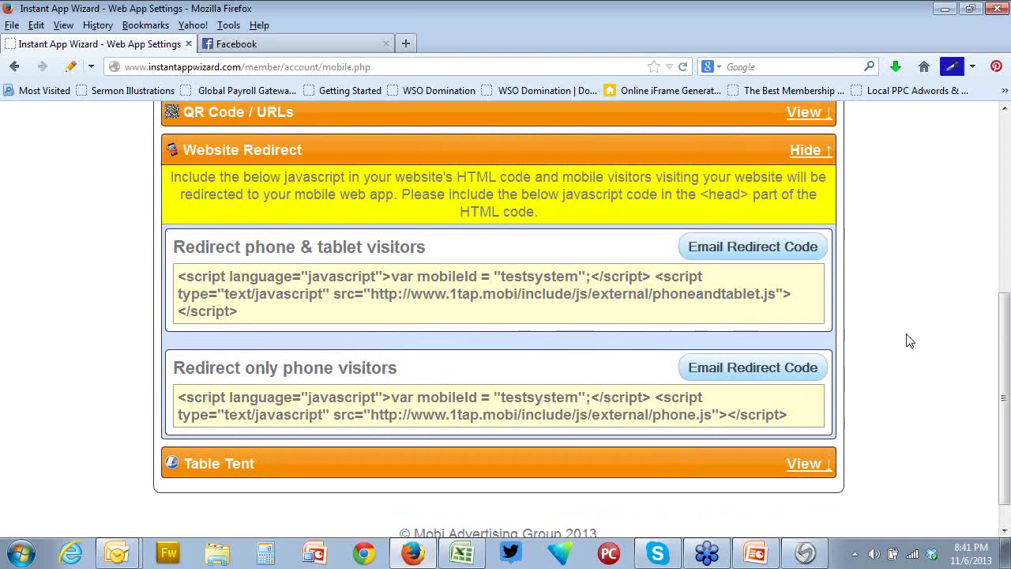
{"action": "scroll", "coordinate": [909, 341], "scroll_direction": "down", "scroll_amount": 1}
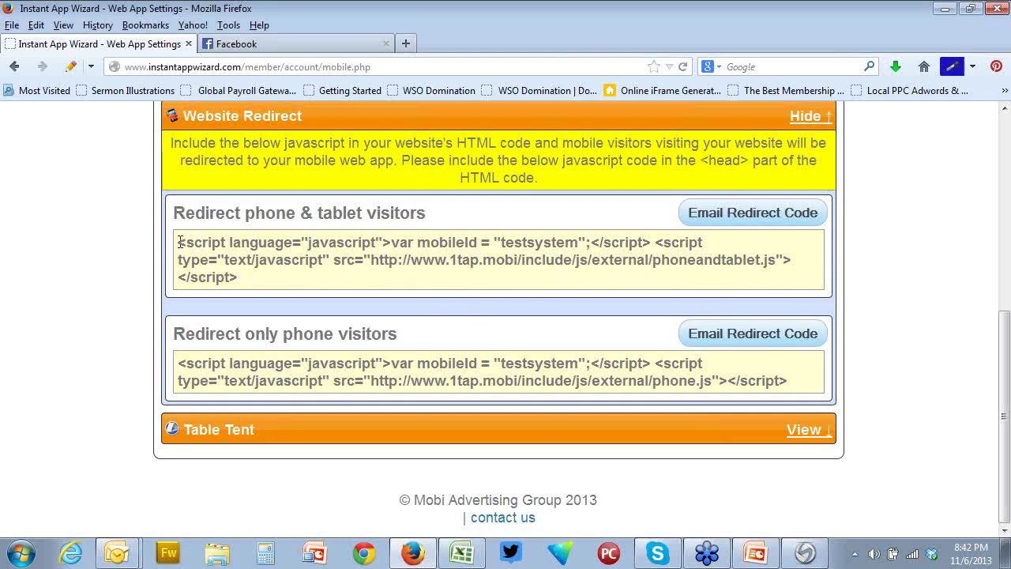
Highlight the full phone & tablet redirect script that loads phoneandtablet.js from 1tap.mobi
{"action": "left_click_drag", "start_coordinate": [180, 241], "coordinate": [322, 320]}
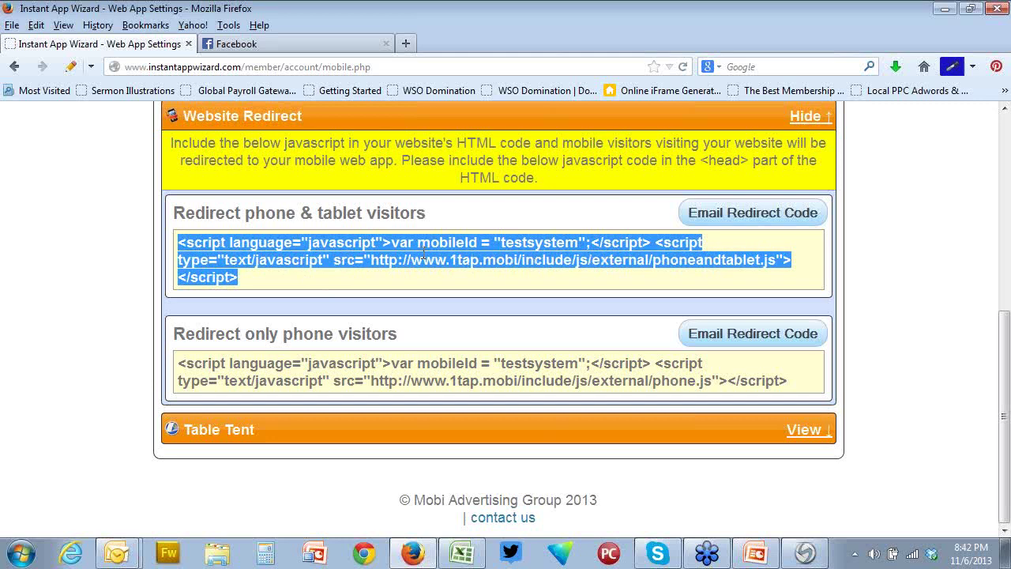
{"action": "left_click", "coordinate": [750, 161]}
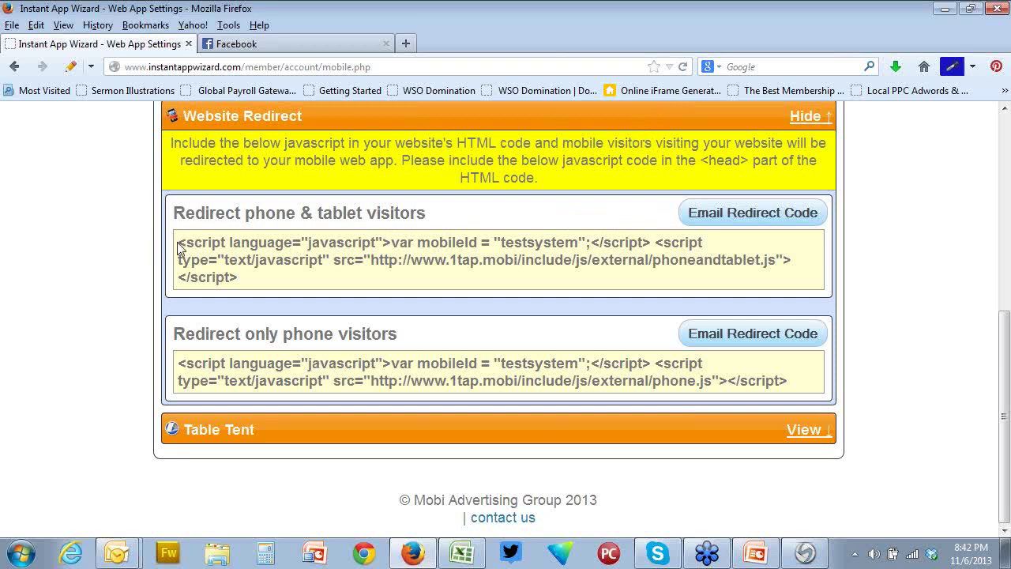
{"action": "left_click_drag", "start_coordinate": [180, 246], "coordinate": [255, 286]}
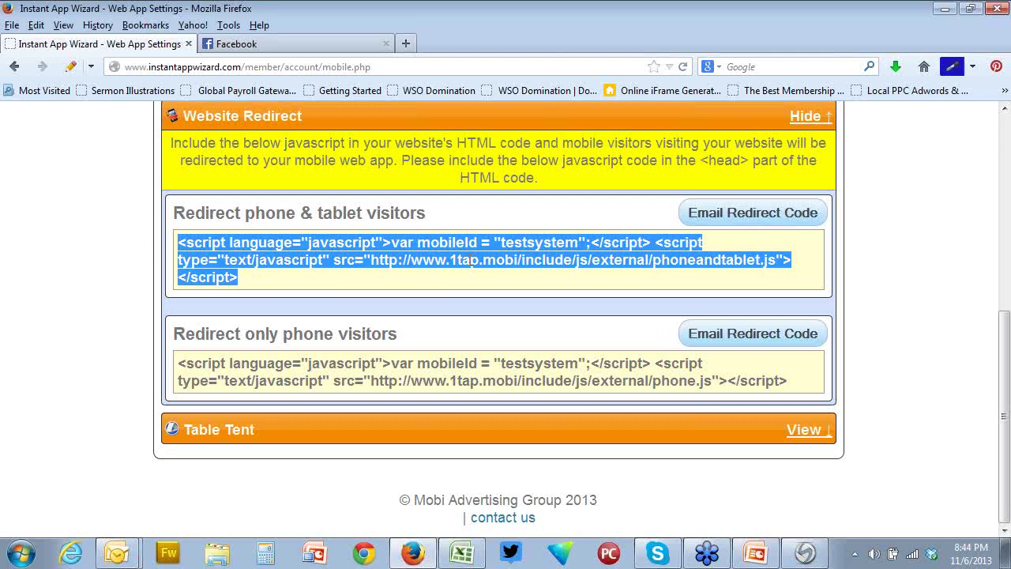
Hide the Website Redirect code, then select the basic-style opt-in widget's entire HTML code
{"action": "scroll", "coordinate": [946, 198], "scroll_direction": "up", "scroll_amount": 2}
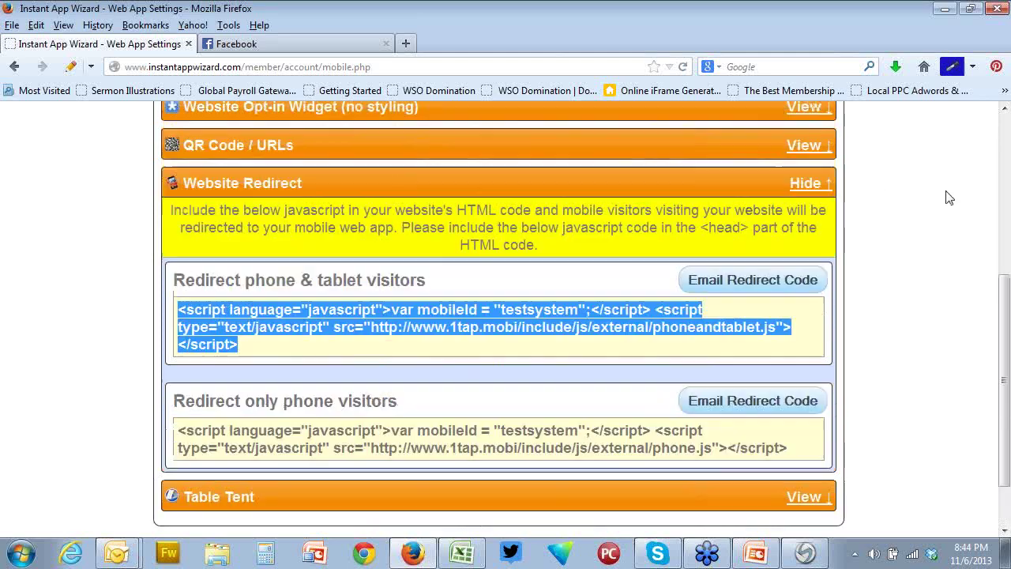
{"action": "left_click", "coordinate": [808, 194]}
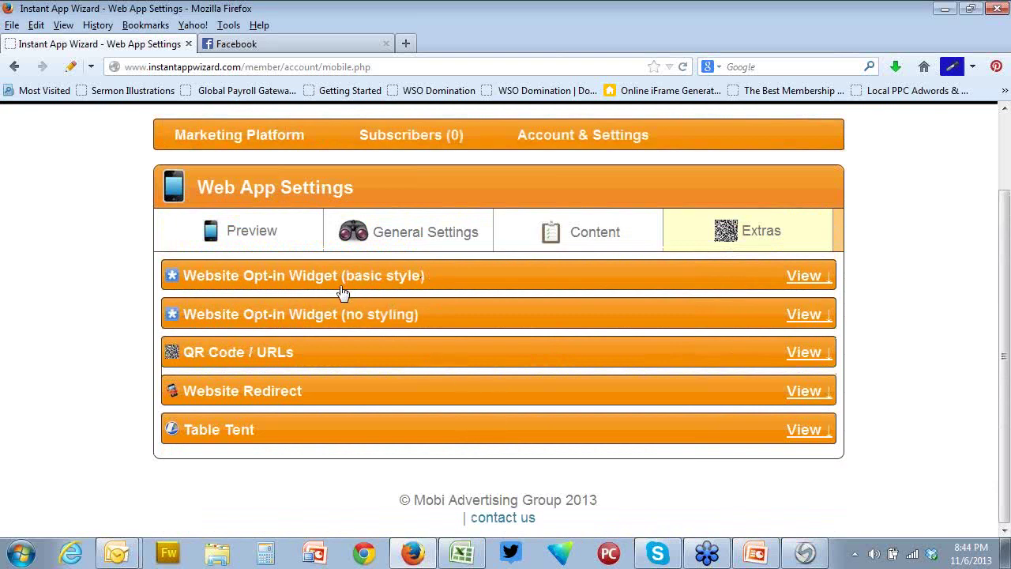
{"action": "left_click", "coordinate": [806, 277]}
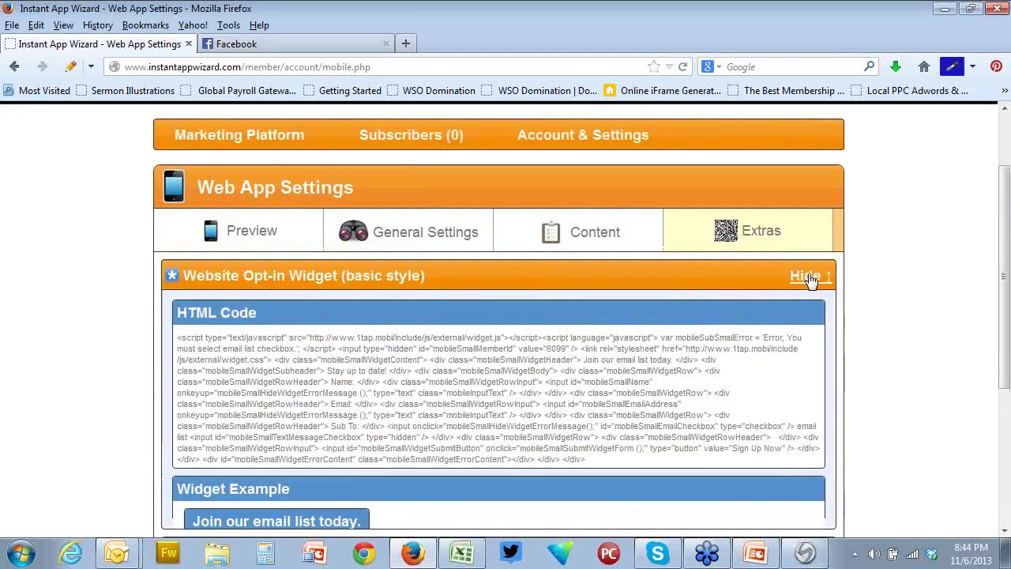
{"action": "scroll", "coordinate": [838, 283], "scroll_direction": "down", "scroll_amount": 3}
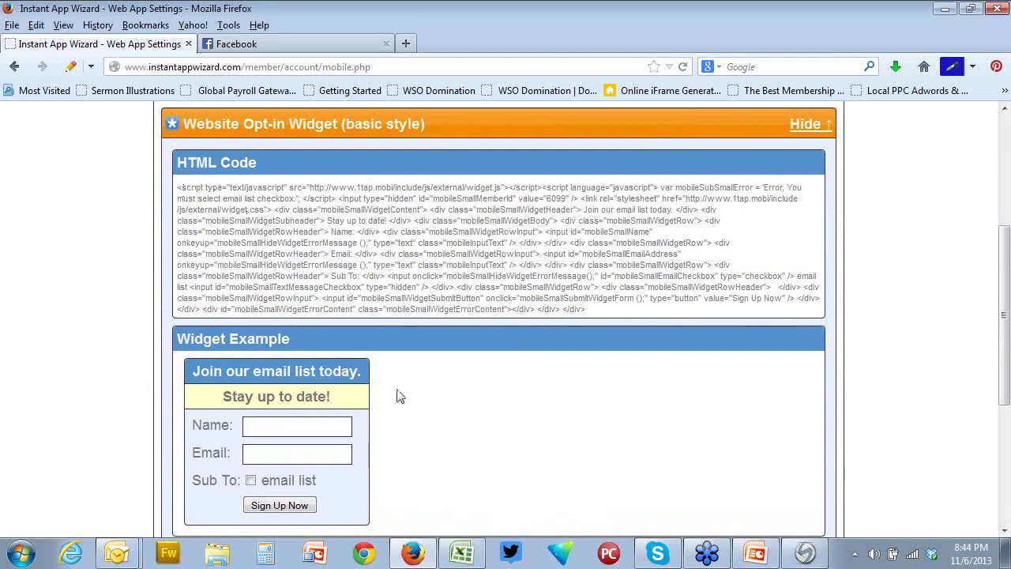
{"action": "left_click_drag", "start_coordinate": [627, 317], "coordinate": [168, 193]}
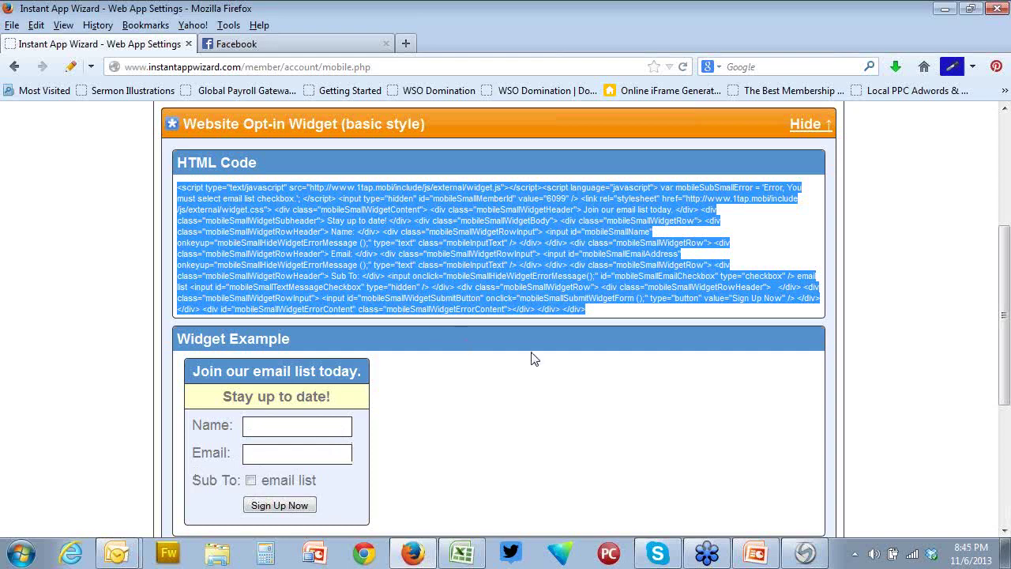
{"action": "scroll", "coordinate": [533, 356], "scroll_direction": "up", "scroll_amount": 5}
Go through Send New Message back to the admin web apps list and edit Demo Test
{"action": "left_click", "coordinate": [181, 229]}
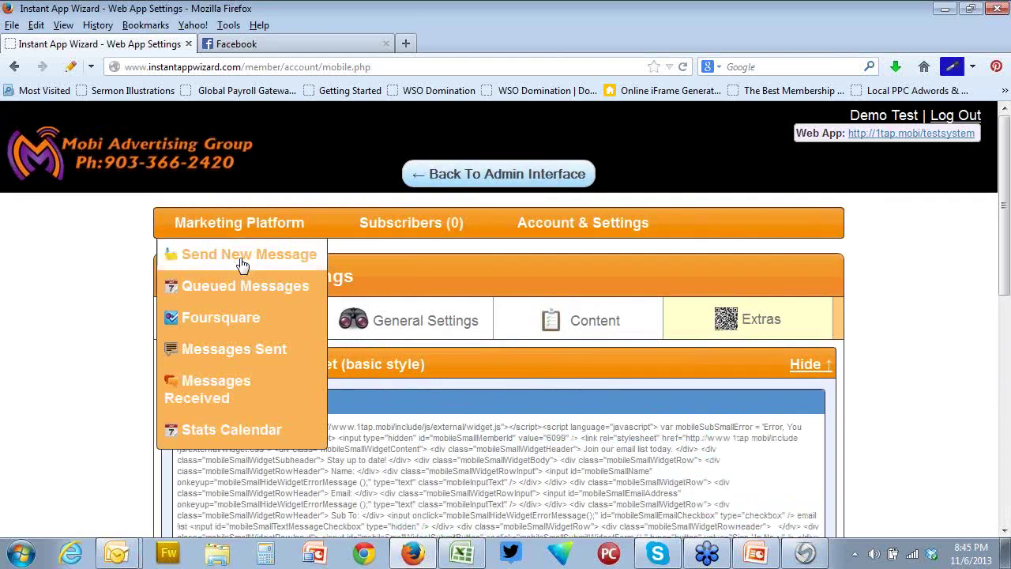
{"action": "left_click", "coordinate": [181, 256]}
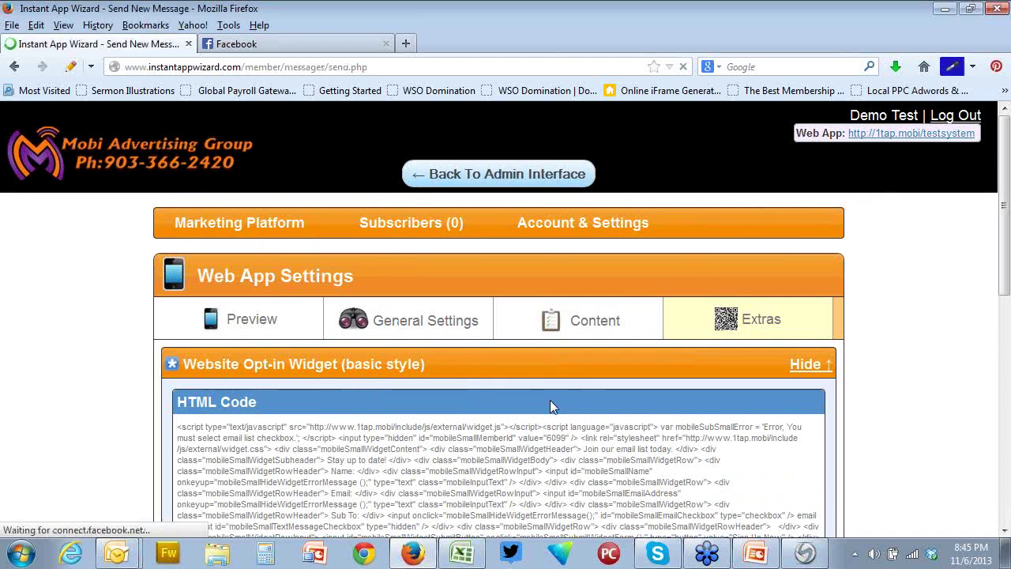
{"action": "scroll", "coordinate": [553, 411], "scroll_direction": "down", "scroll_amount": 4}
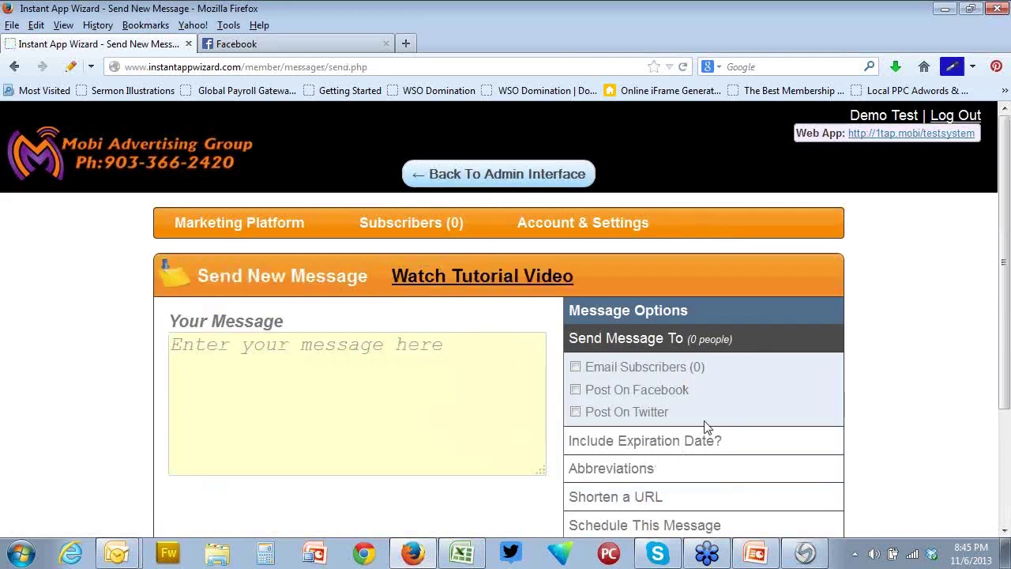
{"action": "left_click", "coordinate": [509, 175]}
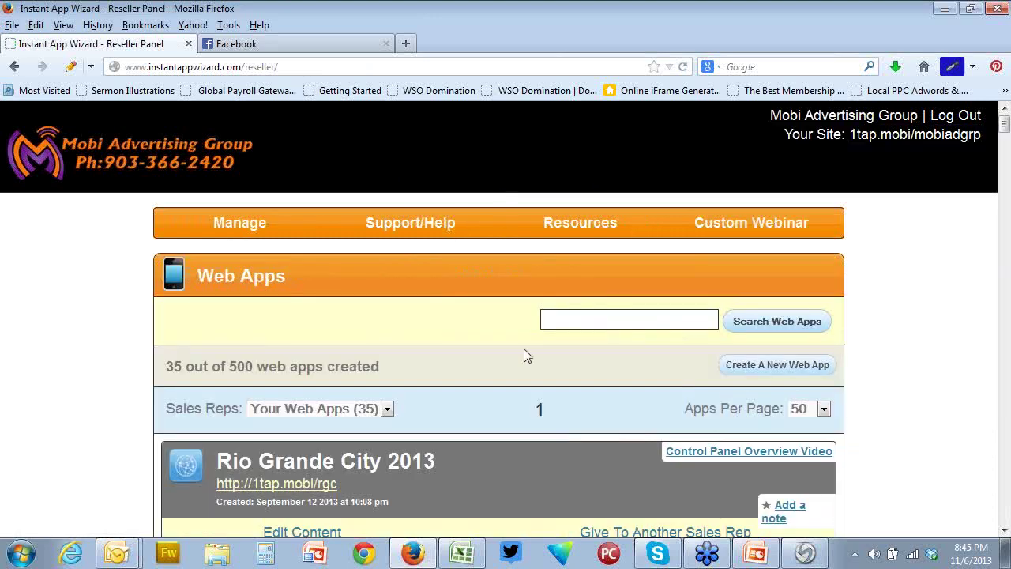
{"action": "scroll", "coordinate": [524, 355], "scroll_direction": "down", "scroll_amount": 10}
{"action": "scroll", "coordinate": [525, 351], "scroll_direction": "down", "scroll_amount": 20}
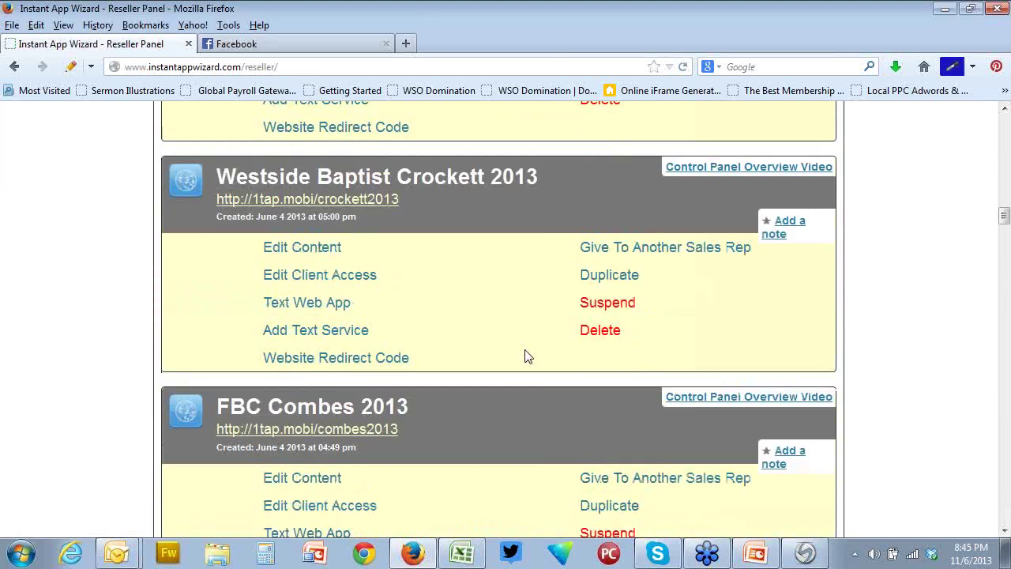
{"action": "scroll", "coordinate": [525, 354], "scroll_direction": "down", "scroll_amount": 5}
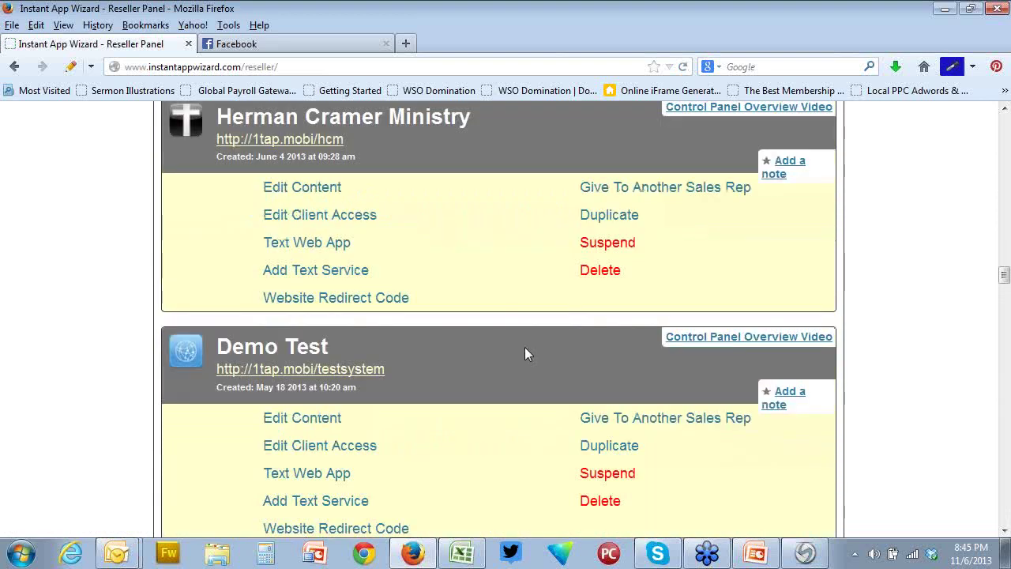
{"action": "left_click", "coordinate": [267, 425]}
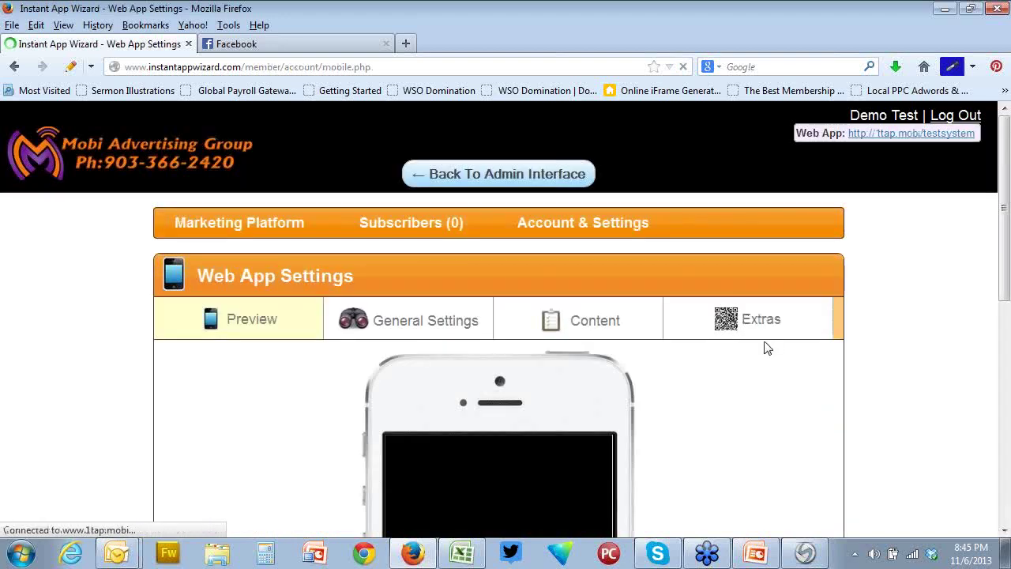
In Extras, view the Website Opt-in Widget (no styling) code, then hide it
{"action": "left_click", "coordinate": [738, 323]}
{"action": "scroll", "coordinate": [815, 336], "scroll_direction": "down", "scroll_amount": 2}
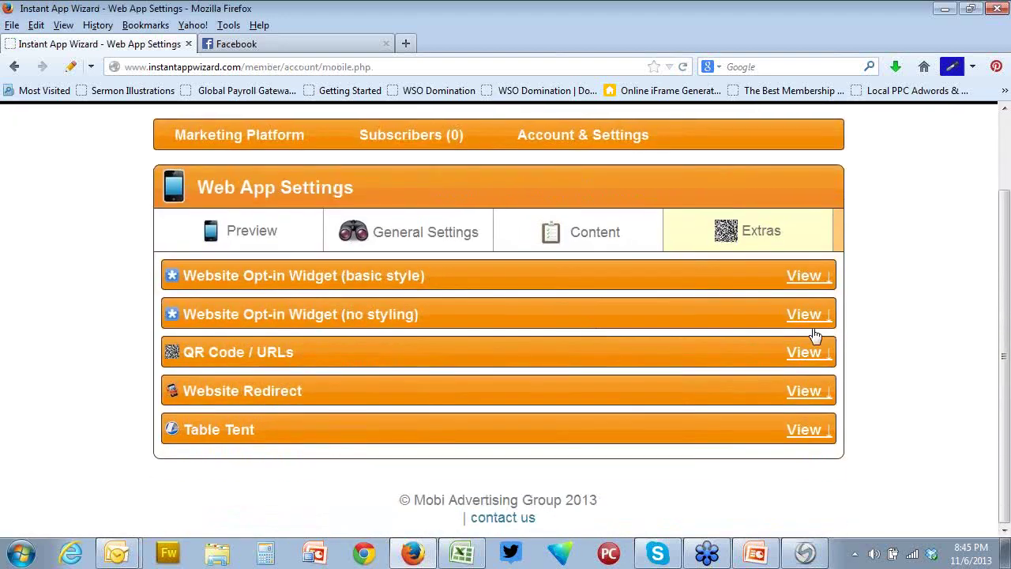
{"action": "left_click", "coordinate": [811, 316]}
{"action": "scroll", "coordinate": [734, 346], "scroll_direction": "down", "scroll_amount": 6}
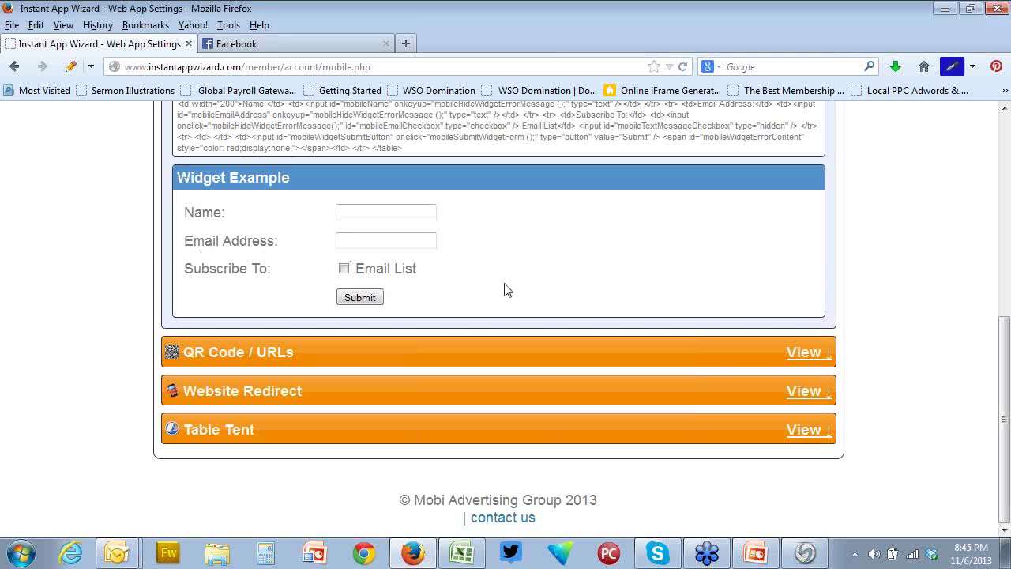
{"action": "scroll", "coordinate": [873, 298], "scroll_direction": "up", "scroll_amount": 3}
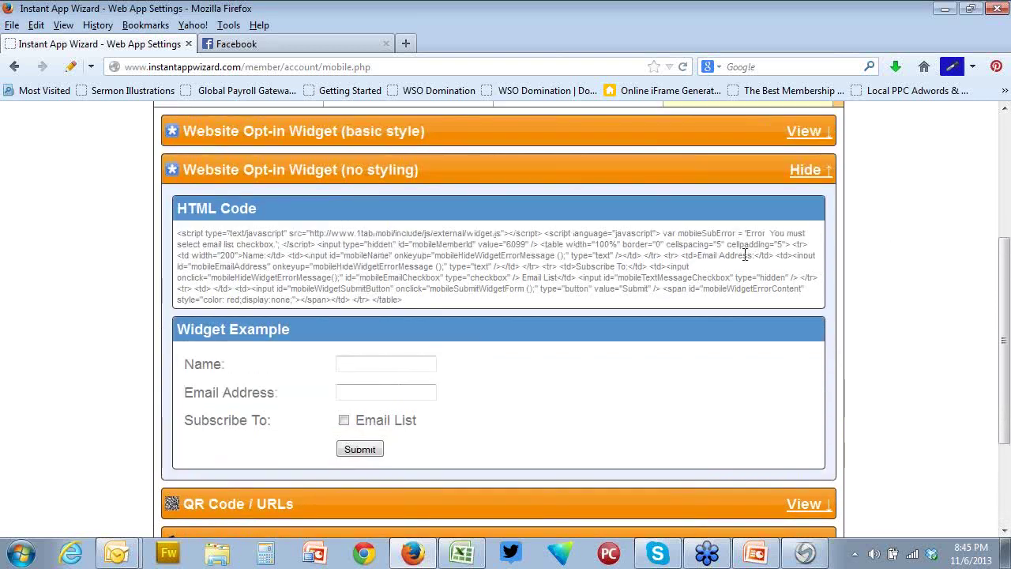
{"action": "left_click", "coordinate": [818, 177]}
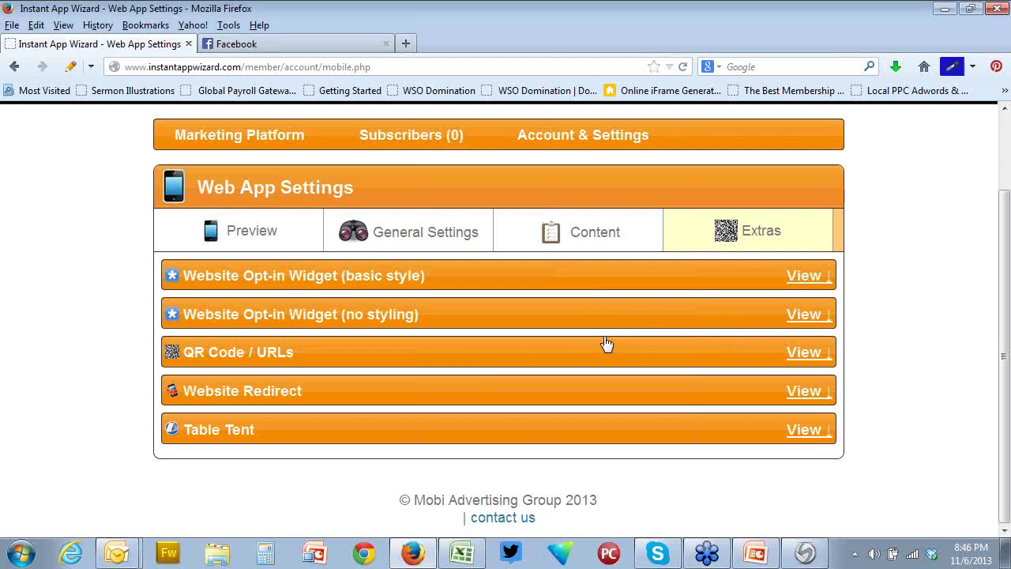
Show the Demo Test app's General Settings with the Home Page Links list expanded
{"action": "left_click", "coordinate": [462, 243]}
{"action": "left_click", "coordinate": [490, 276]}
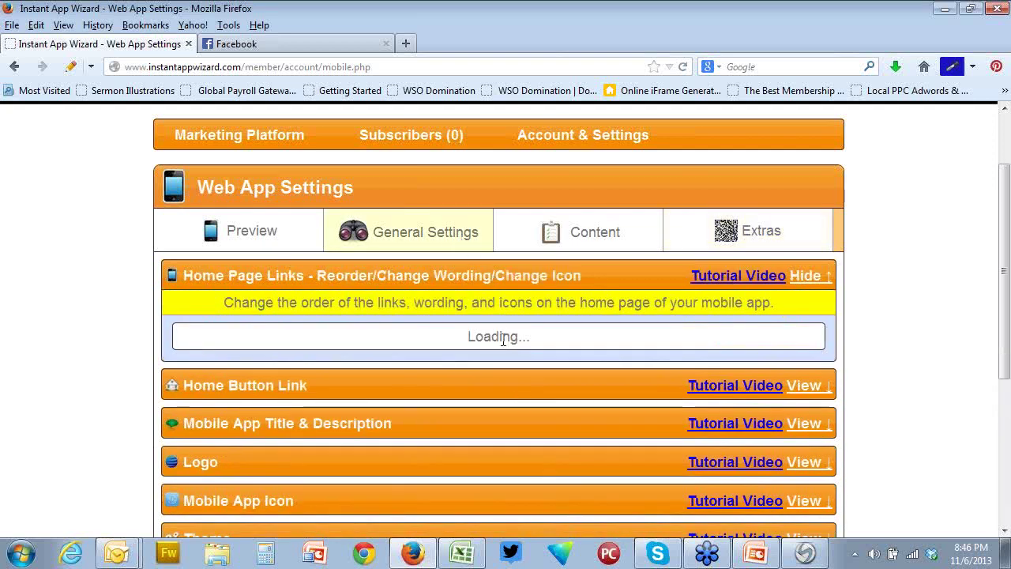
{"action": "scroll", "coordinate": [508, 400], "scroll_direction": "down", "scroll_amount": 3}
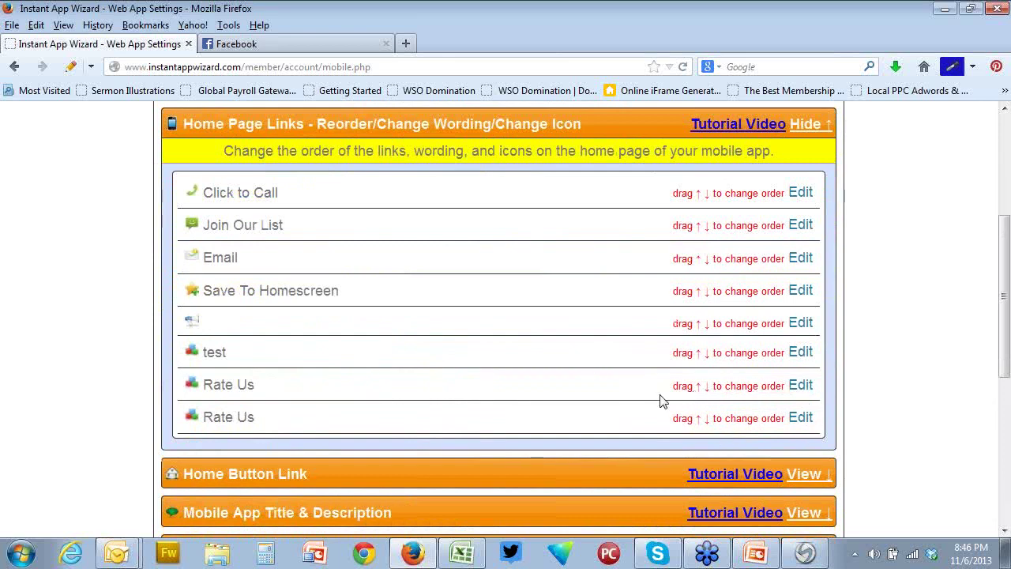
Drag both Rate Us links to the top and Click to Call just above test
{"action": "left_click_drag", "start_coordinate": [685, 395], "coordinate": [700, 193]}
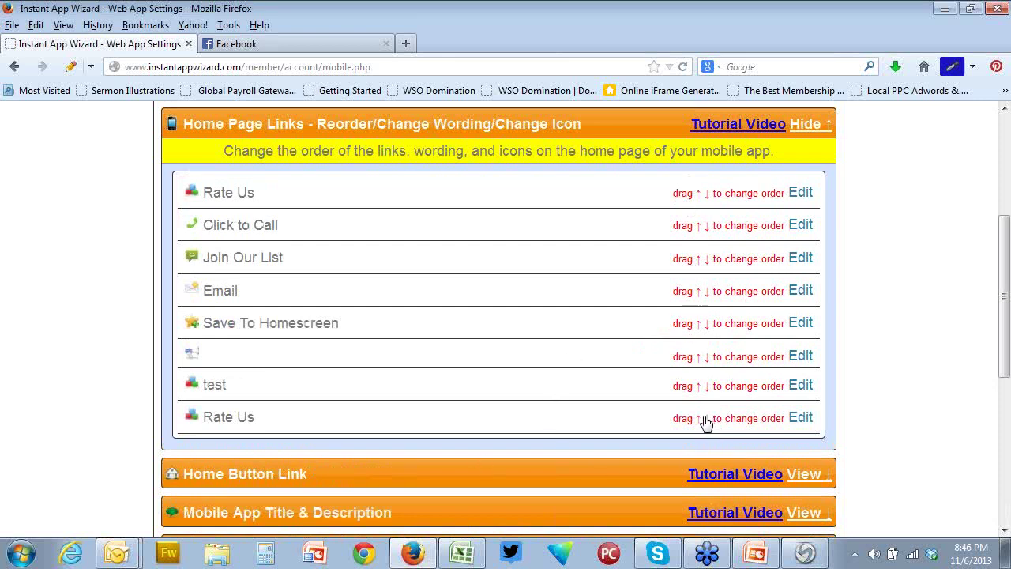
{"action": "left_click_drag", "start_coordinate": [705, 420], "coordinate": [699, 218]}
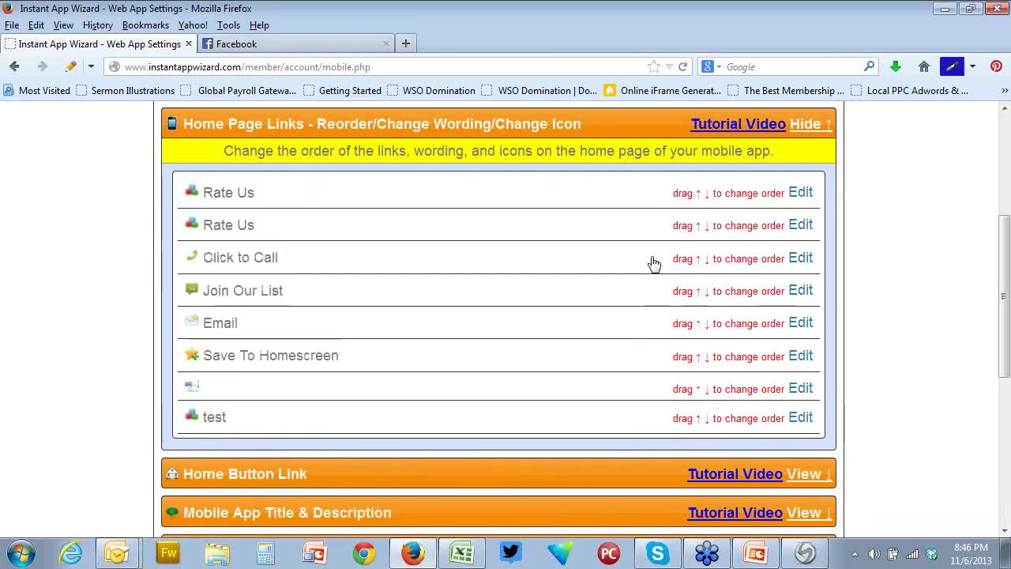
{"action": "left_click_drag", "start_coordinate": [672, 262], "coordinate": [686, 386]}
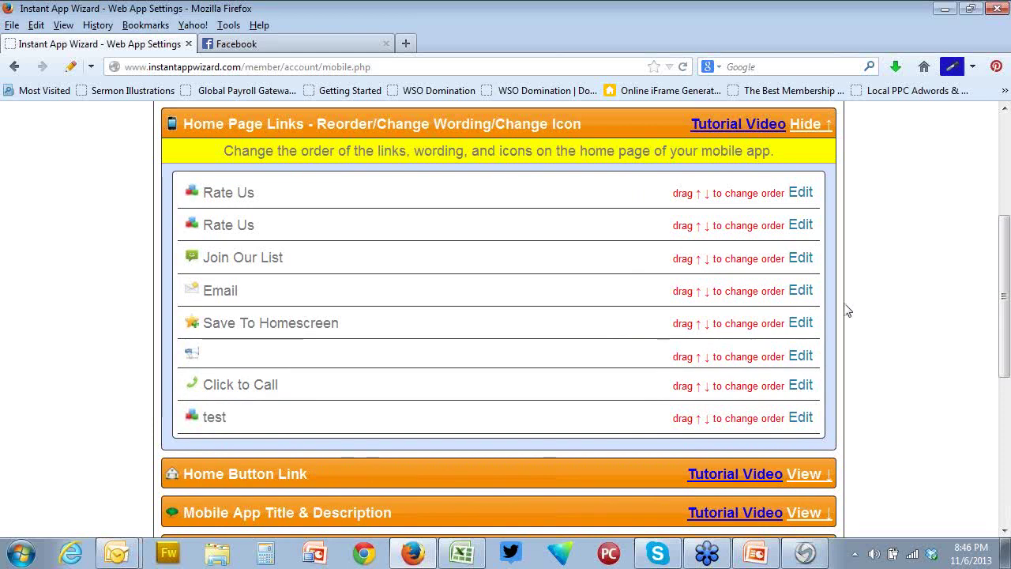
{"action": "scroll", "coordinate": [429, 343], "scroll_direction": "up", "scroll_amount": 3}
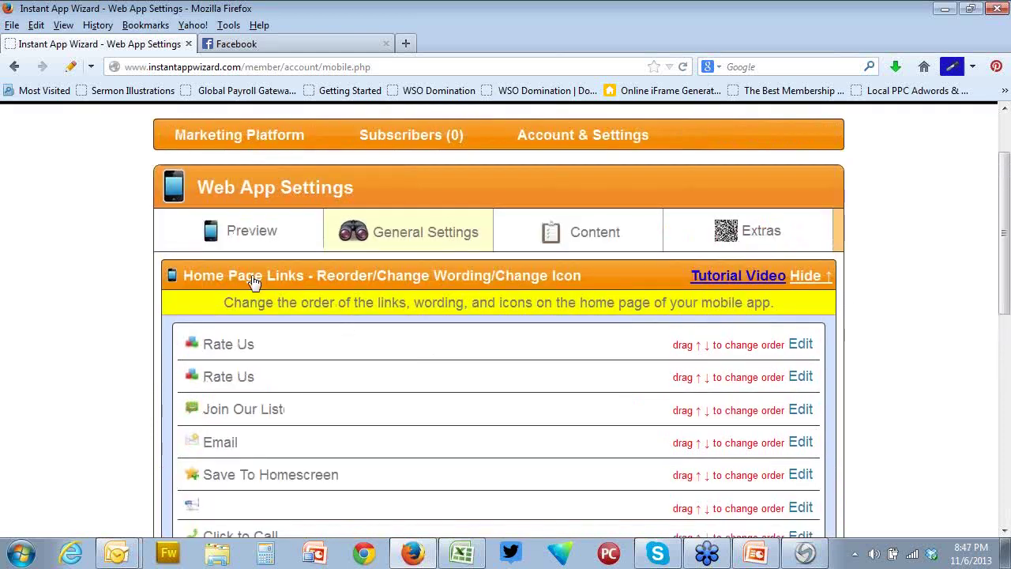
Return from the Send New Message page to the reseller's Web Apps list (35 of 500)
{"action": "mouse_move", "coordinate": [230, 142]}
{"action": "left_click", "coordinate": [238, 169]}
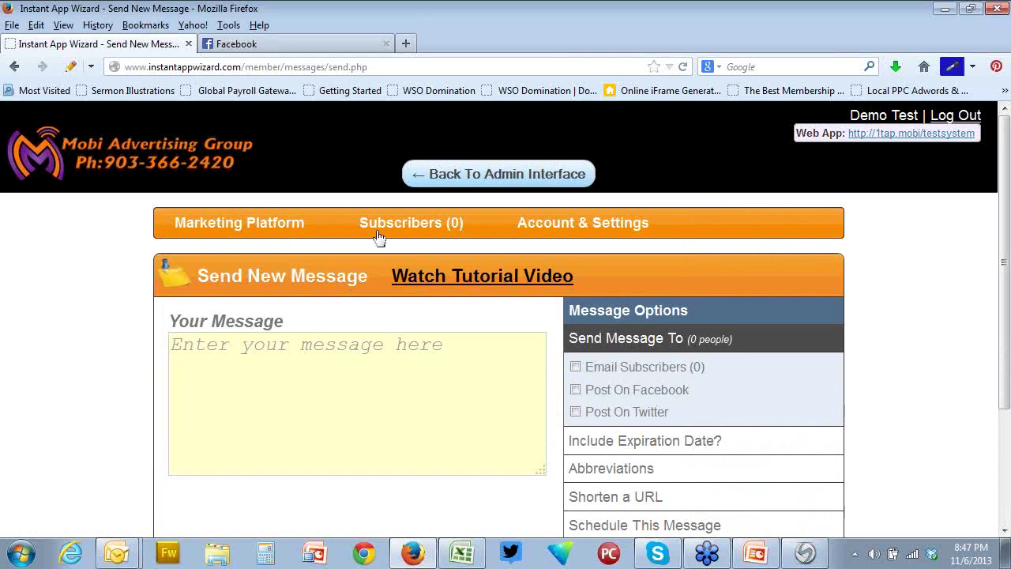
{"action": "left_click", "coordinate": [498, 174]}
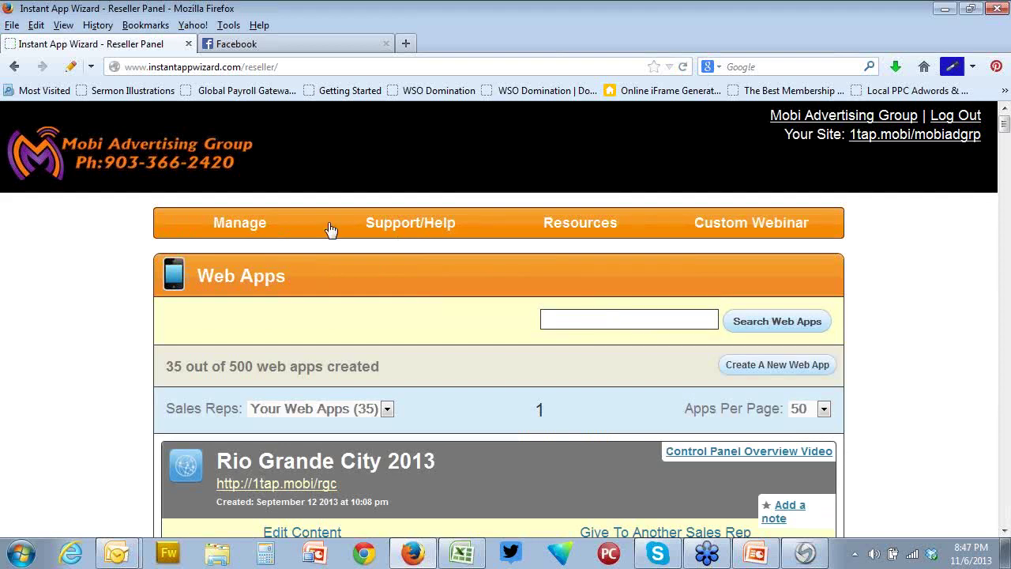
{"action": "mouse_move", "coordinate": [257, 223]}
{"action": "left_click", "coordinate": [242, 253]}
{"action": "left_click", "coordinate": [306, 491]}
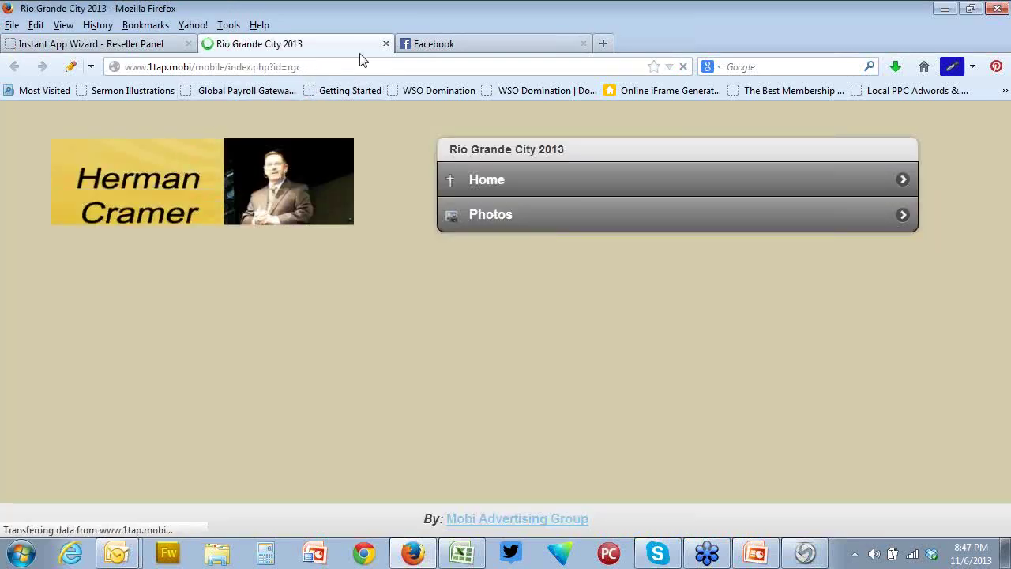
{"action": "left_click", "coordinate": [386, 43]}
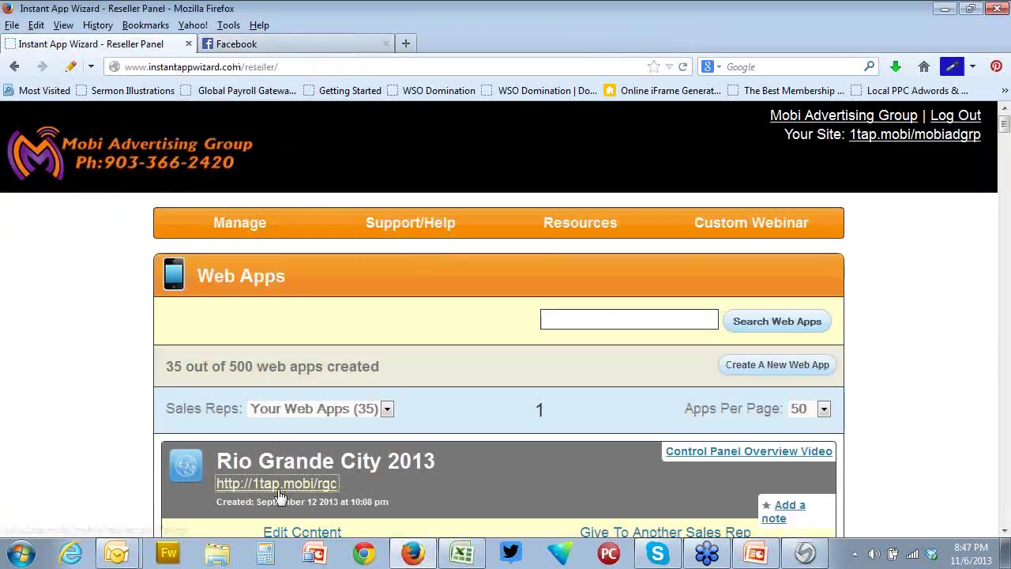
Edit Rio Grande City 2013 and look over its Marketing Platform and Subscribers menus
{"action": "scroll", "coordinate": [280, 497], "scroll_direction": "down", "scroll_amount": 3}
{"action": "left_click", "coordinate": [322, 390]}
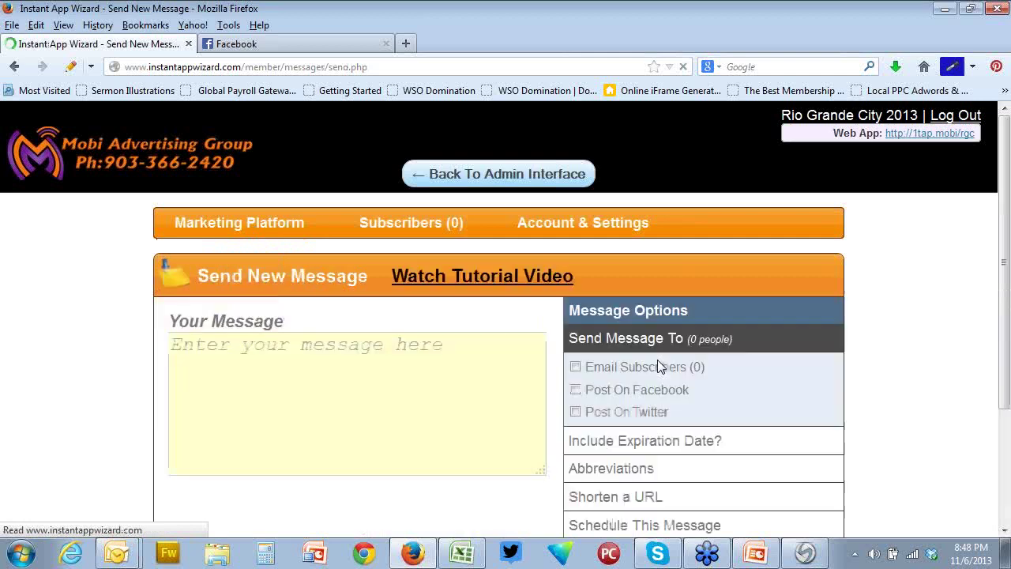
{"action": "scroll", "coordinate": [752, 386], "scroll_direction": "down", "scroll_amount": 2}
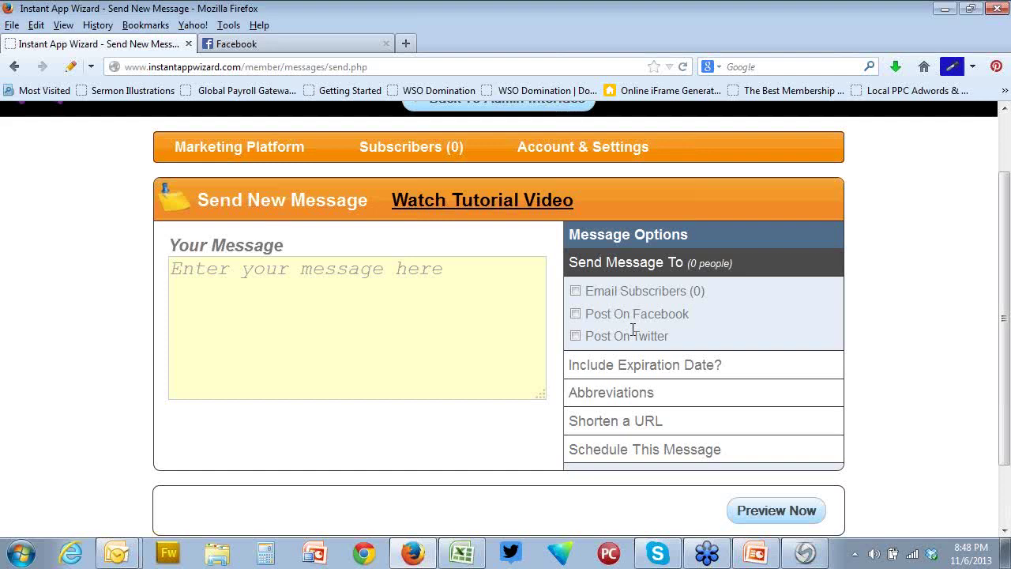
{"action": "mouse_move", "coordinate": [252, 148]}
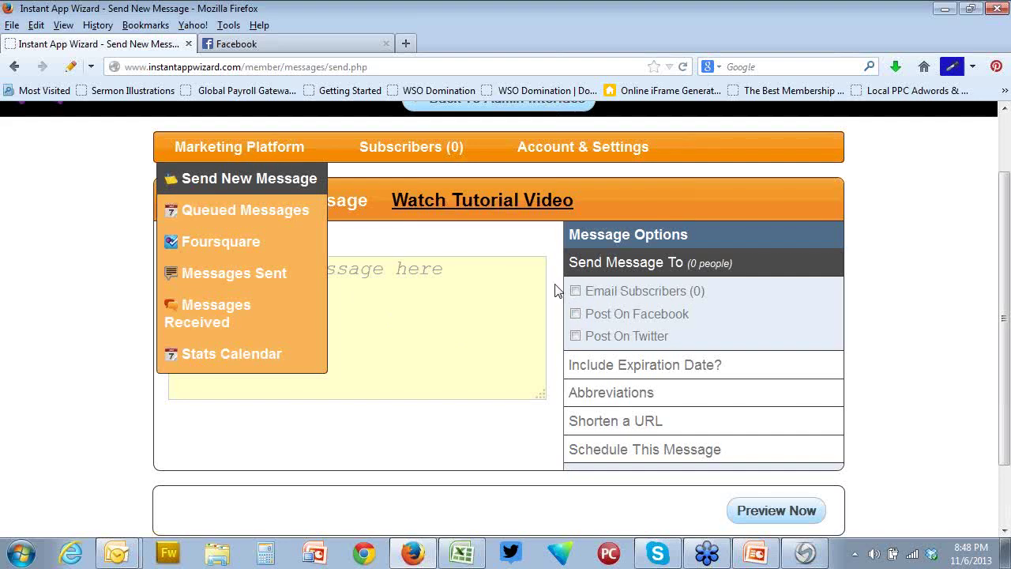
{"action": "mouse_move", "coordinate": [433, 158]}
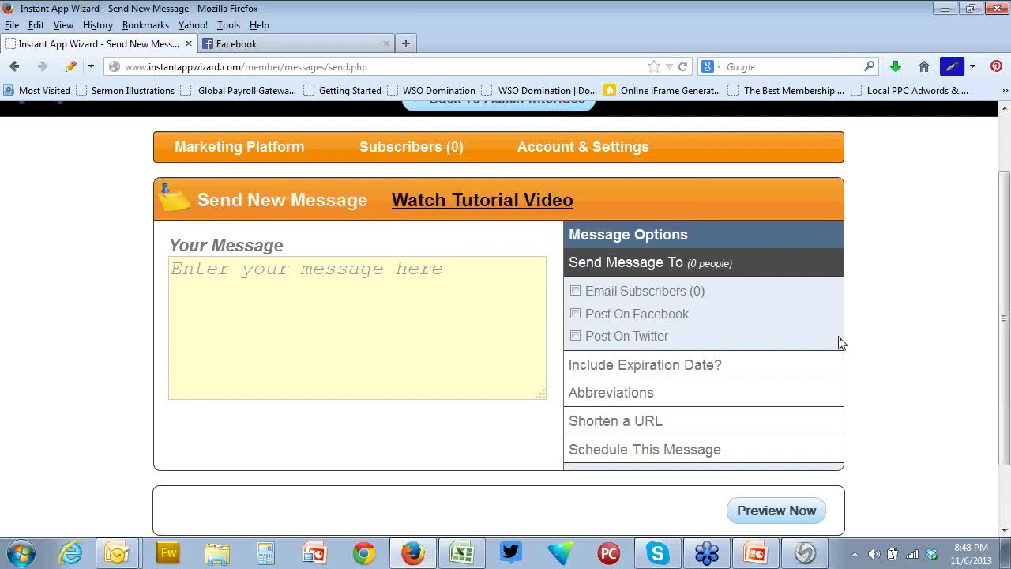
{"action": "scroll", "coordinate": [811, 318], "scroll_direction": "up", "scroll_amount": 2}
Go back to the reseller's web apps list and open Demo Test via Edit Content
{"action": "left_click", "coordinate": [447, 180]}
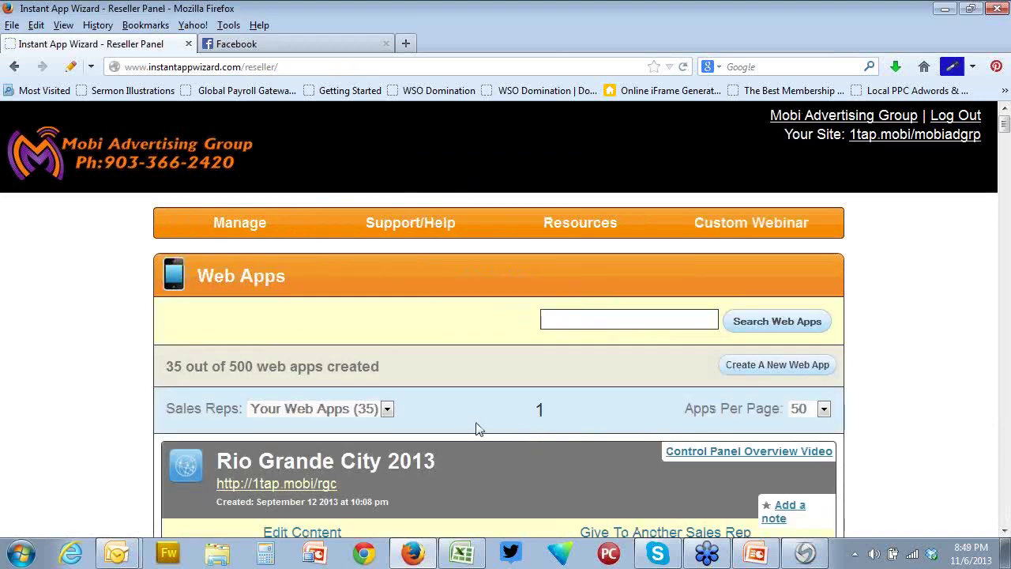
{"action": "scroll", "coordinate": [475, 427], "scroll_direction": "down", "scroll_amount": 8}
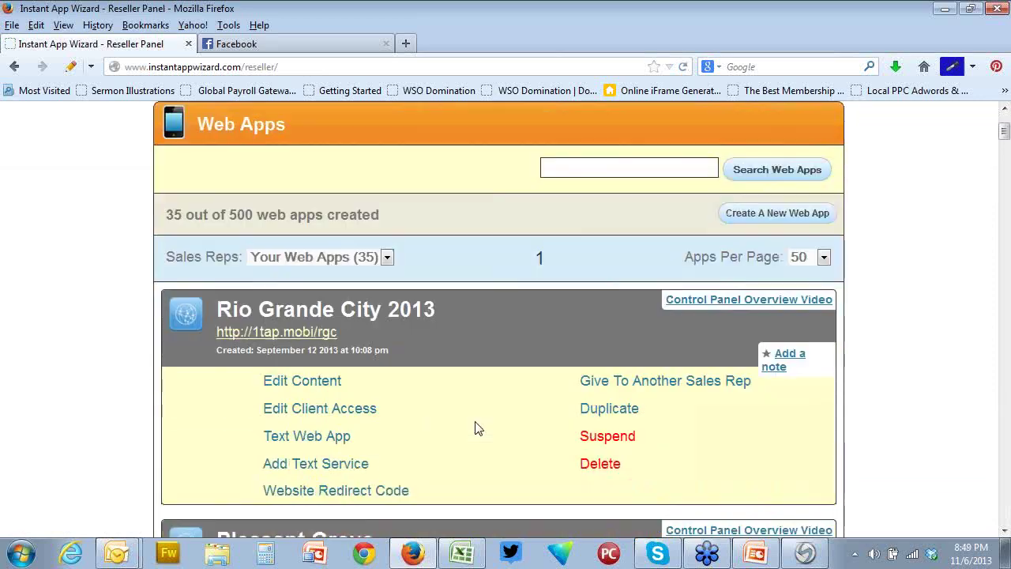
{"action": "scroll", "coordinate": [475, 427], "scroll_direction": "down", "scroll_amount": 6}
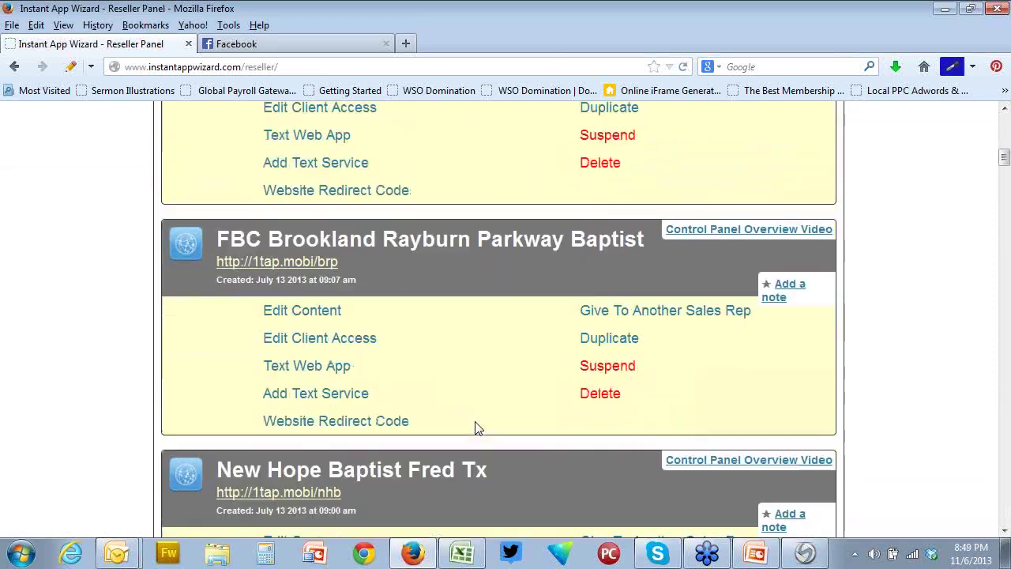
{"action": "scroll", "coordinate": [475, 426], "scroll_direction": "up", "scroll_amount": 6}
{"action": "scroll", "coordinate": [477, 427], "scroll_direction": "down", "scroll_amount": 20}
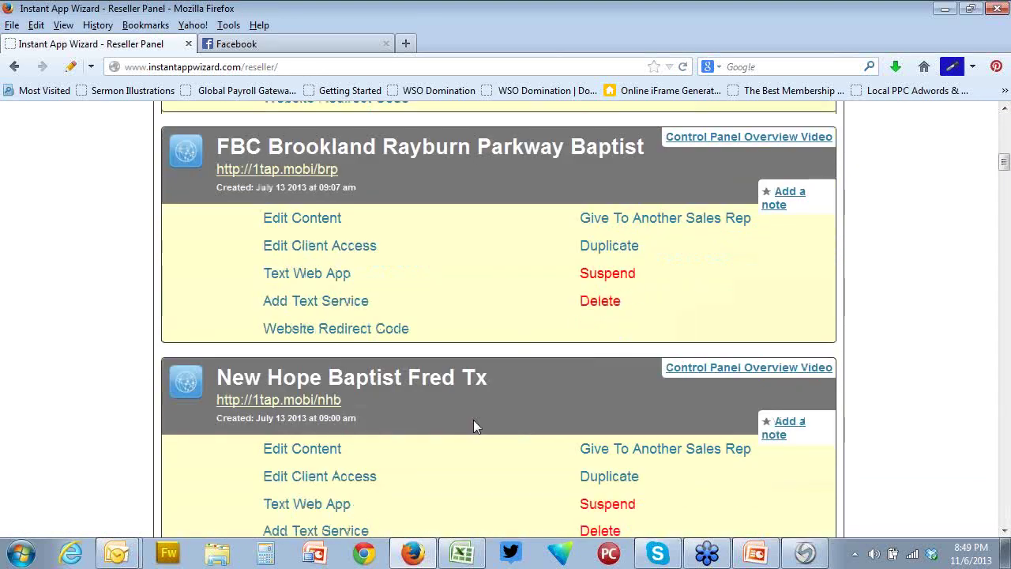
{"action": "scroll", "coordinate": [474, 427], "scroll_direction": "down", "scroll_amount": 20}
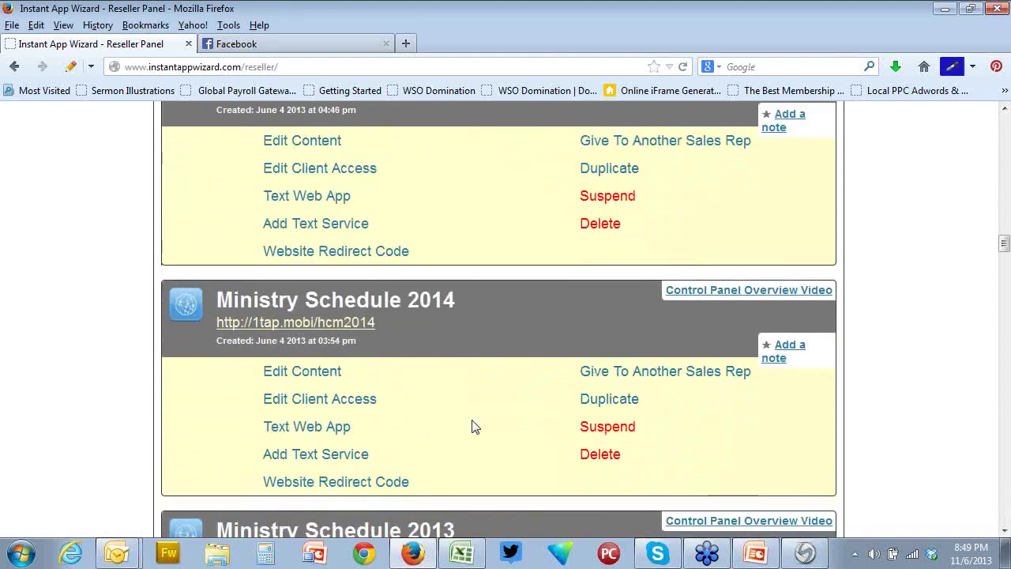
{"action": "scroll", "coordinate": [472, 427], "scroll_direction": "down", "scroll_amount": 10}
{"action": "scroll", "coordinate": [472, 424], "scroll_direction": "up", "scroll_amount": 2}
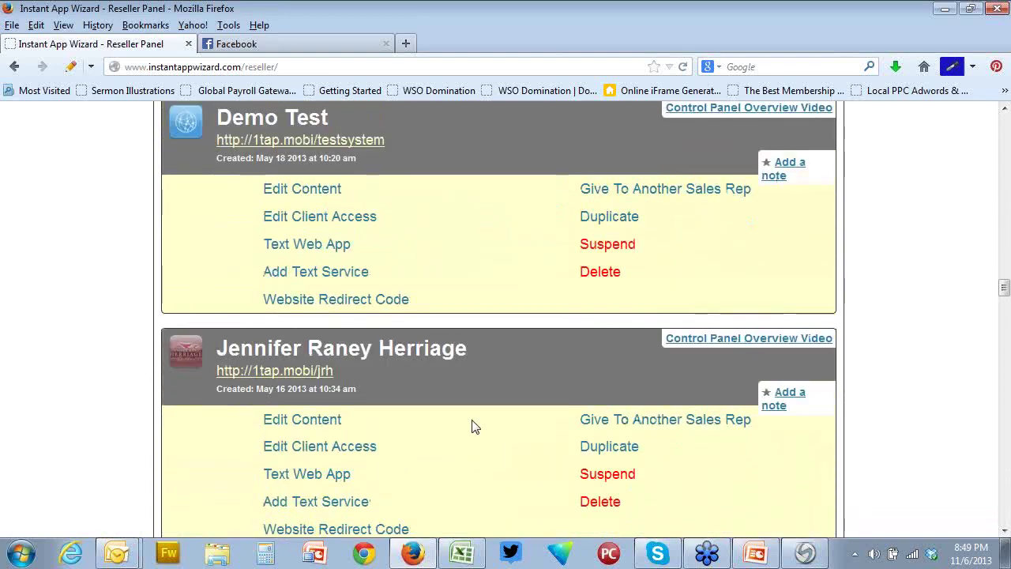
{"action": "left_click", "coordinate": [311, 311]}
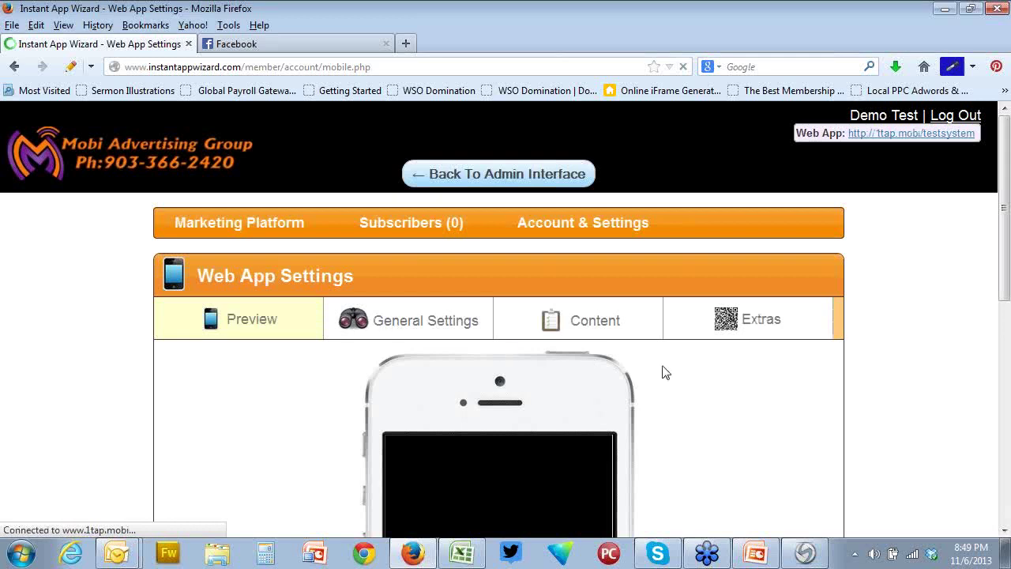
Return to the admin web apps list and scroll down to the Demo Test entry
{"action": "left_click", "coordinate": [490, 174]}
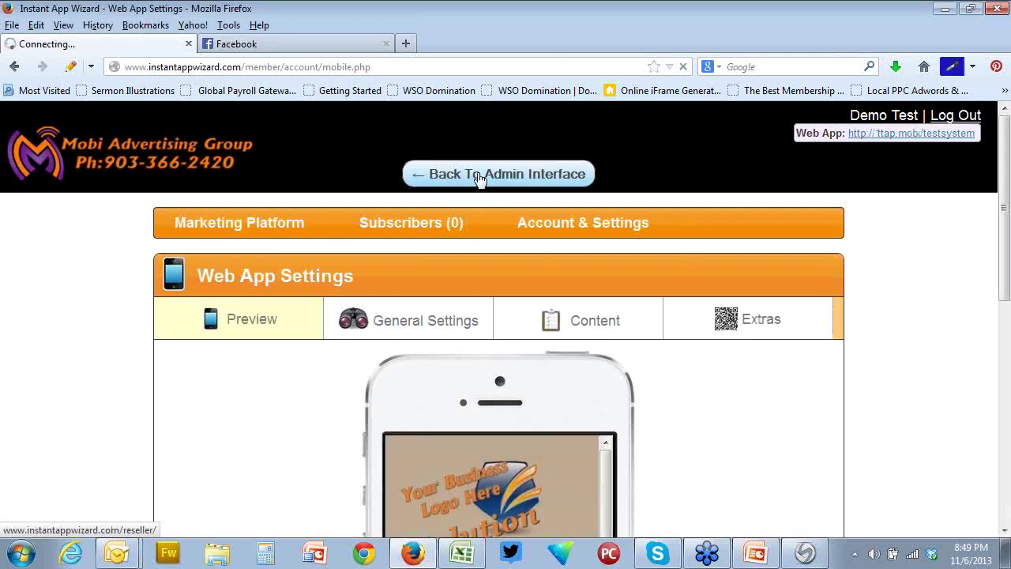
{"action": "scroll", "coordinate": [485, 433], "scroll_direction": "down", "scroll_amount": 20}
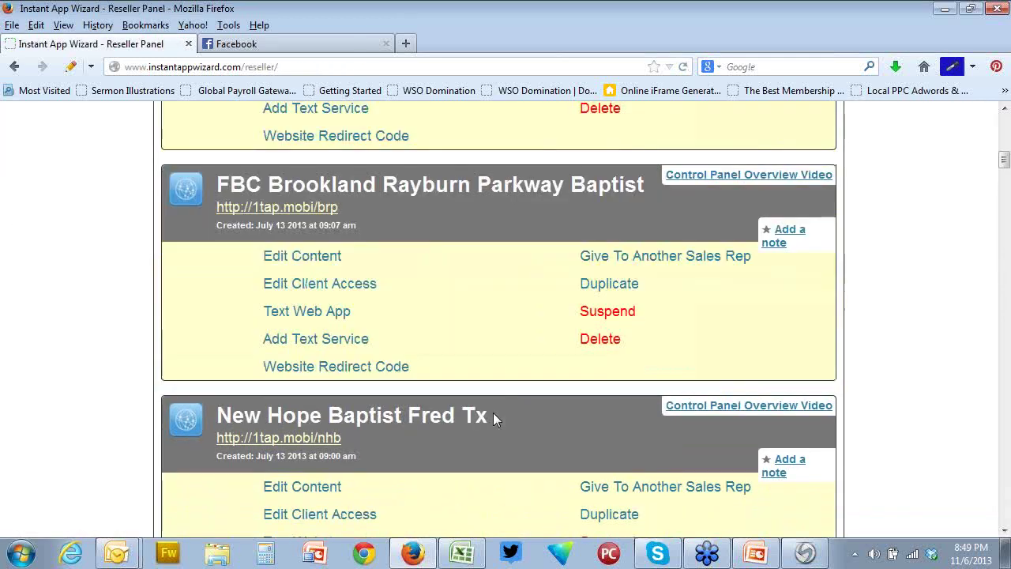
{"action": "scroll", "coordinate": [489, 412], "scroll_direction": "down", "scroll_amount": 5}
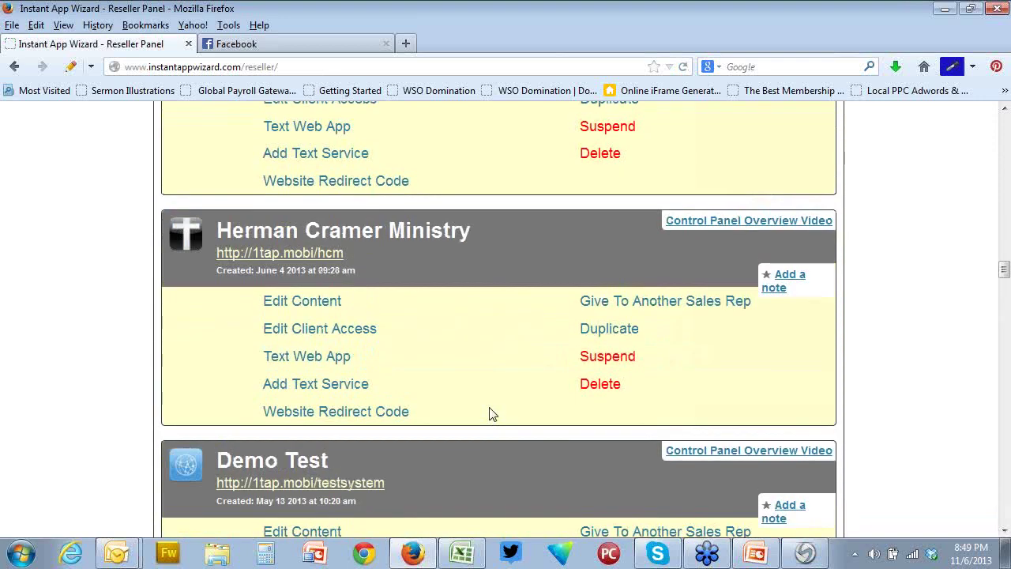
{"action": "scroll", "coordinate": [474, 414], "scroll_direction": "down", "scroll_amount": 3}
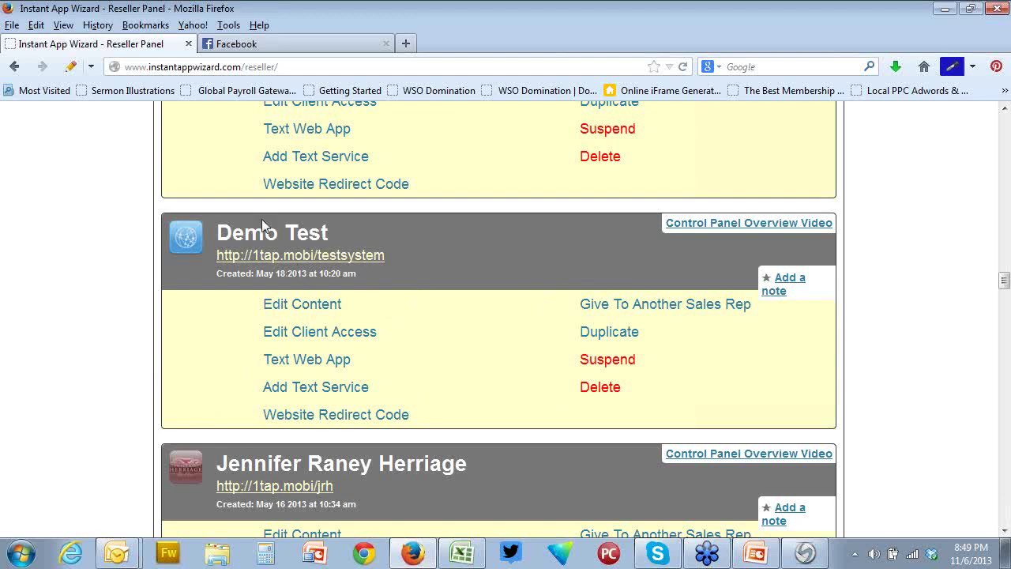
Text the Demo Test app link (1tap.mobi/testsystem) to the client's mobile number
{"action": "left_click", "coordinate": [319, 361]}
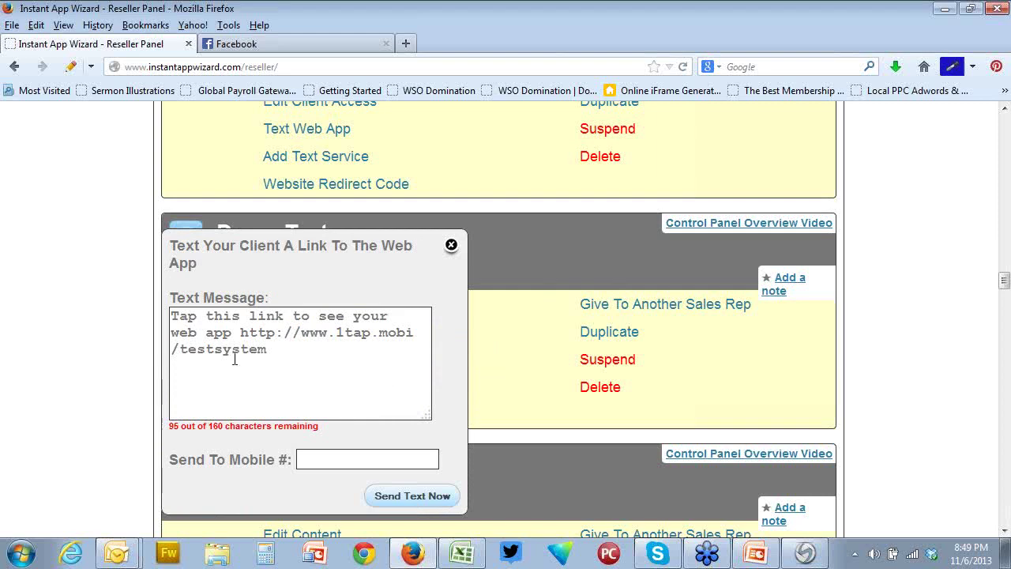
{"action": "left_click", "coordinate": [313, 459]}
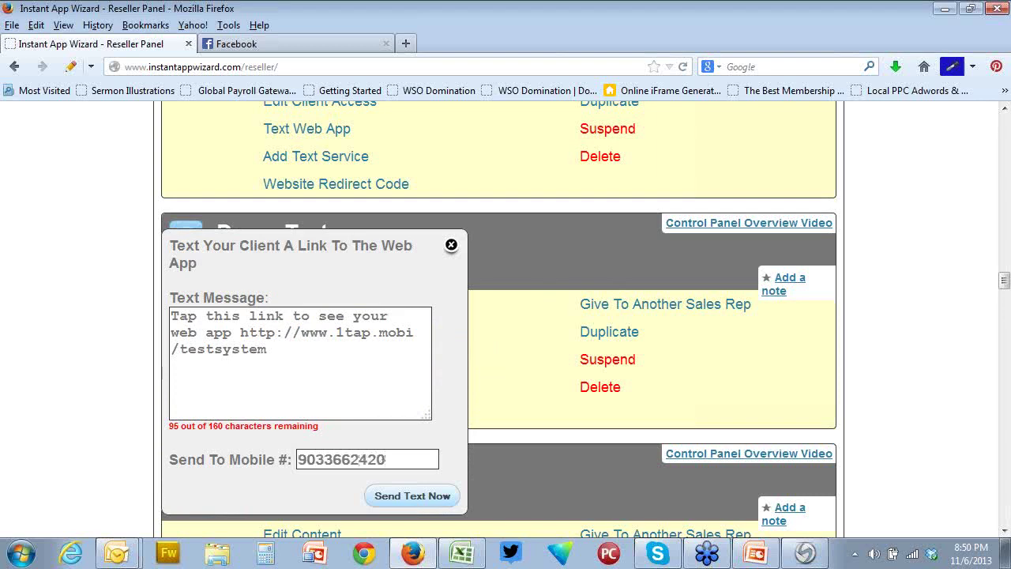
{"action": "left_click", "coordinate": [405, 496]}
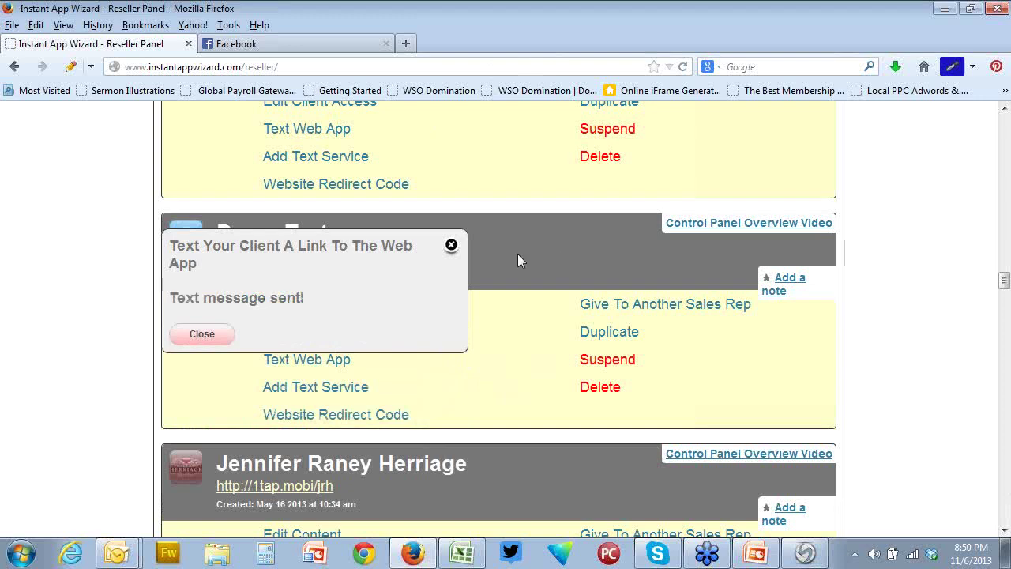
Dismiss the 'Text message sent!' popup
{"action": "left_click", "coordinate": [452, 246]}
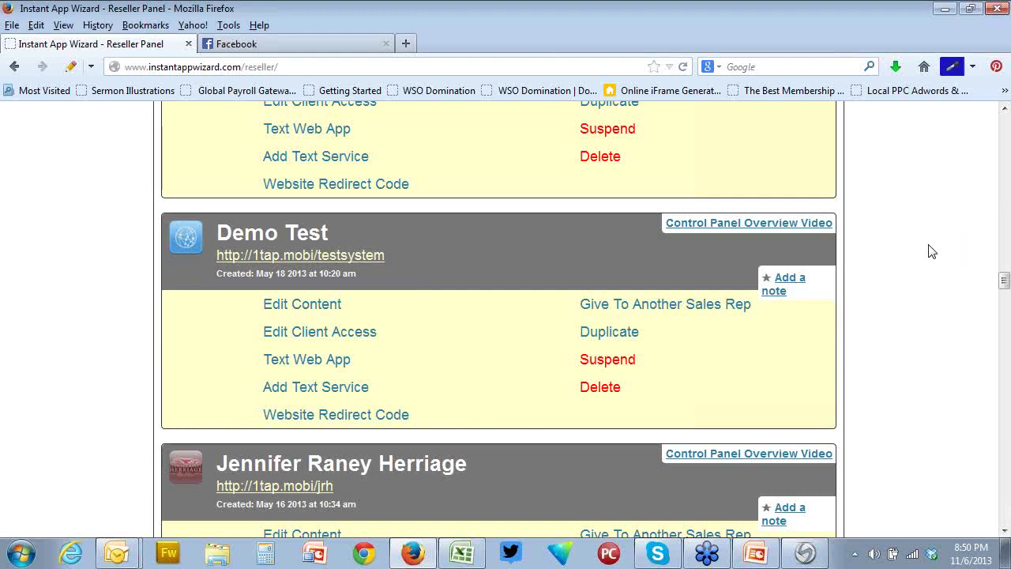
Scroll the reseller panel's app list to the Demo Test web app at 1tap.mobi/testsystem
{"action": "left_click_drag", "start_coordinate": [1003, 281], "coordinate": [1003, 310]}
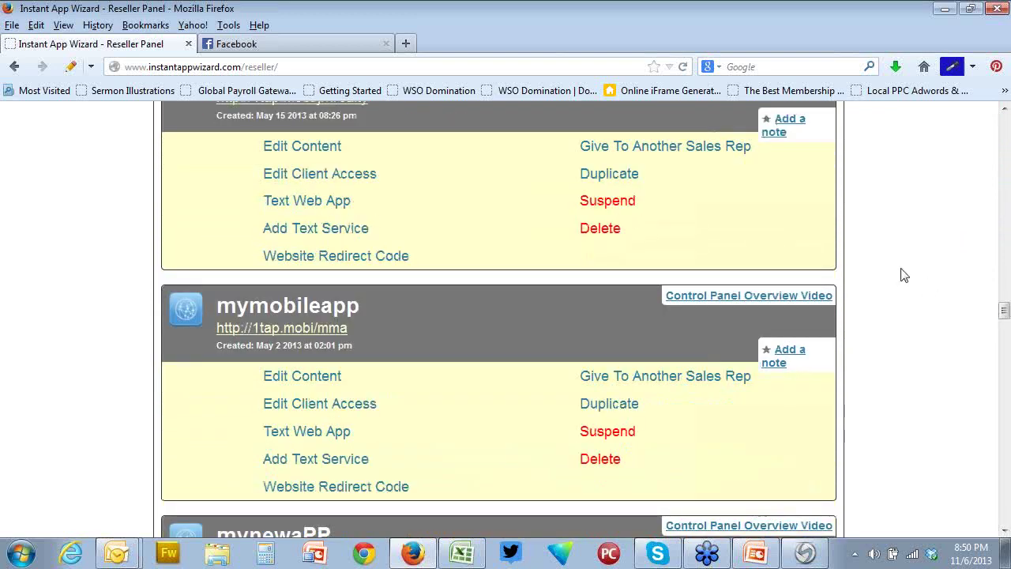
{"action": "scroll", "coordinate": [1005, 314], "scroll_direction": "up", "scroll_amount": 1}
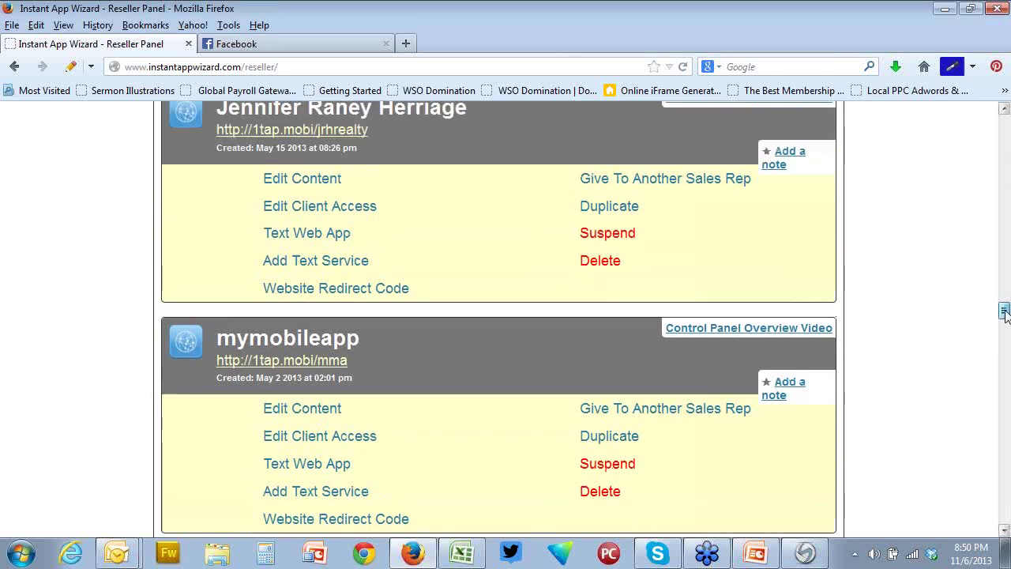
{"action": "left_click_drag", "start_coordinate": [1006, 313], "coordinate": [1004, 292]}
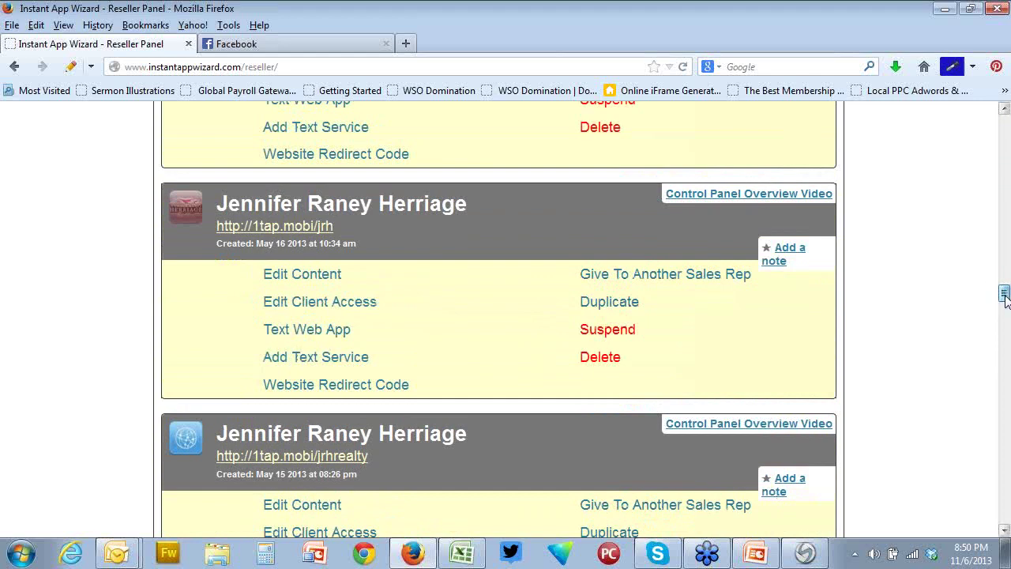
{"action": "left_click_drag", "start_coordinate": [1005, 293], "coordinate": [1005, 281]}
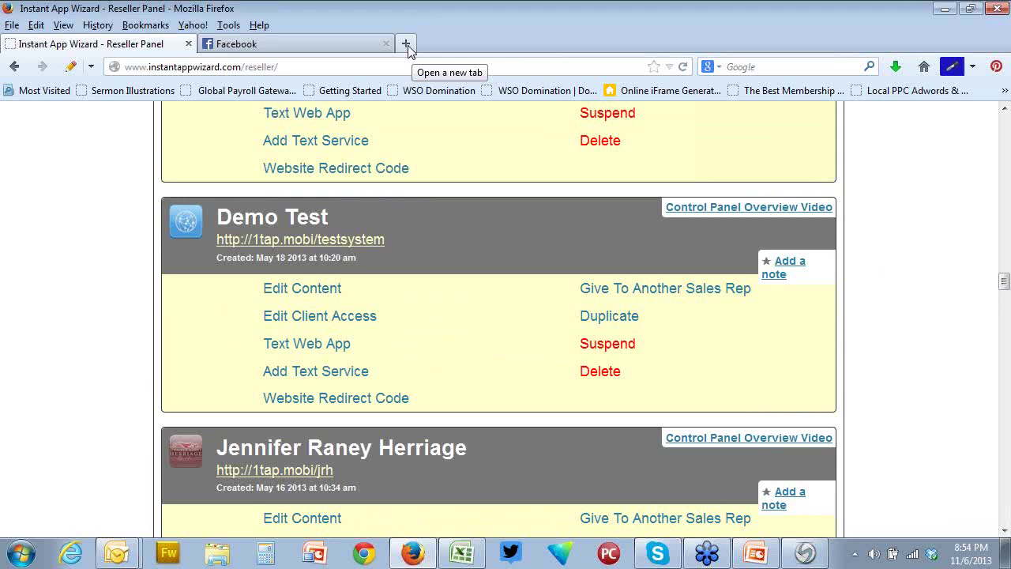
{"action": "left_click", "coordinate": [360, 45]}
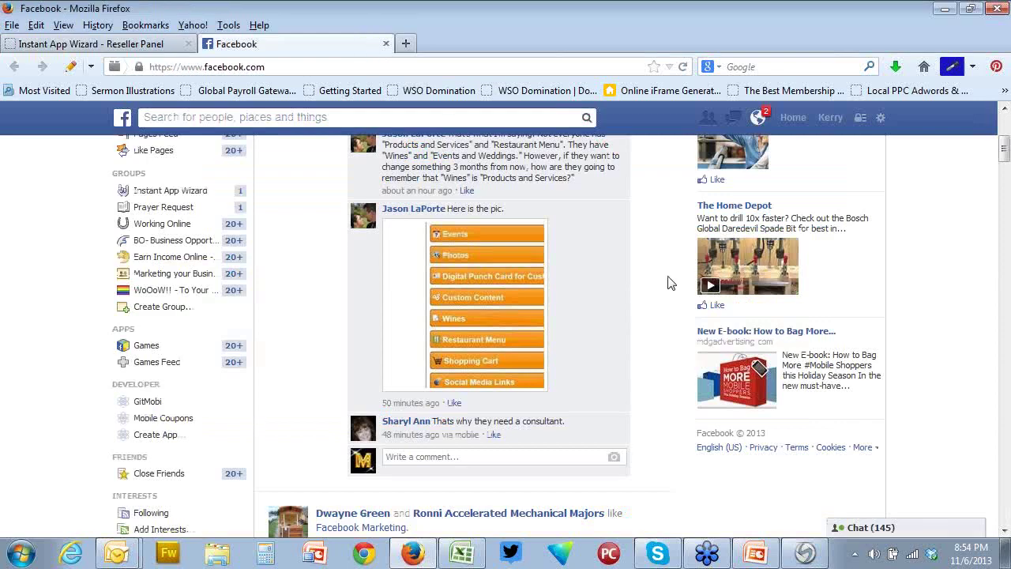
{"action": "scroll", "coordinate": [669, 282], "scroll_direction": "up", "scroll_amount": 5}
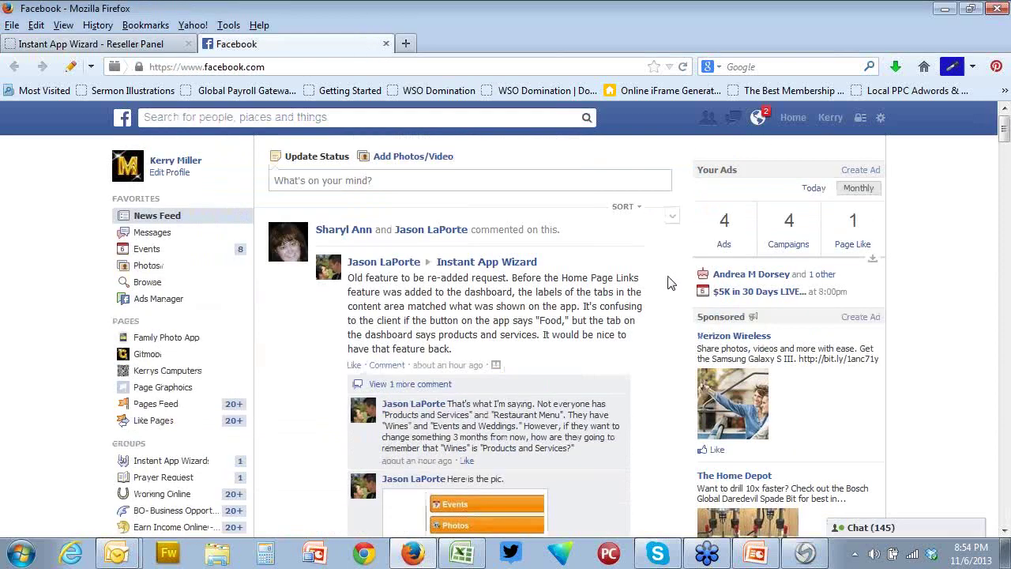
{"action": "scroll", "coordinate": [668, 282], "scroll_direction": "down", "scroll_amount": 8}
{"action": "scroll", "coordinate": [668, 282], "scroll_direction": "up", "scroll_amount": 6}
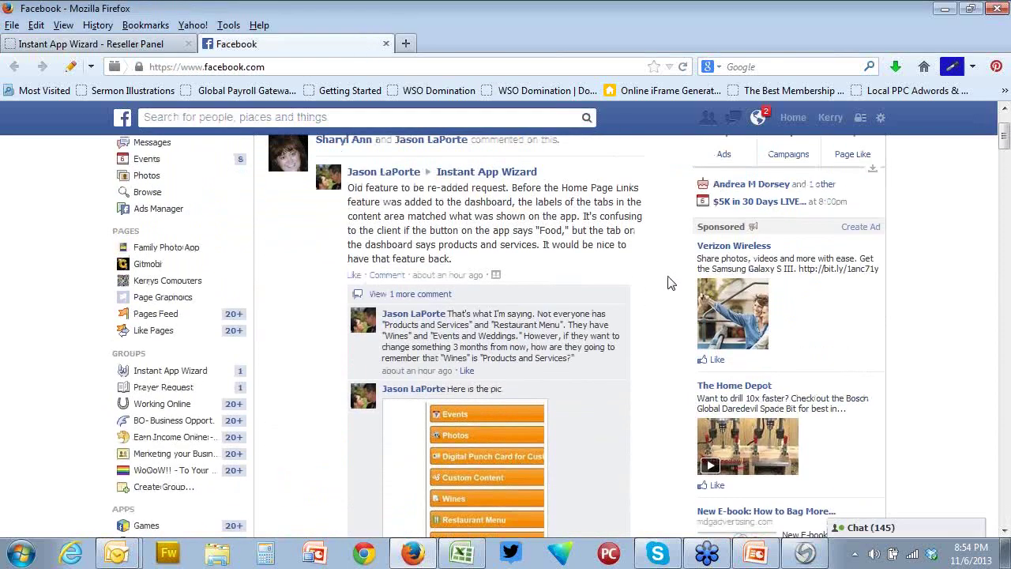
{"action": "scroll", "coordinate": [668, 282], "scroll_direction": "down", "scroll_amount": 1}
{"action": "scroll", "coordinate": [668, 282], "scroll_direction": "up", "scroll_amount": 3}
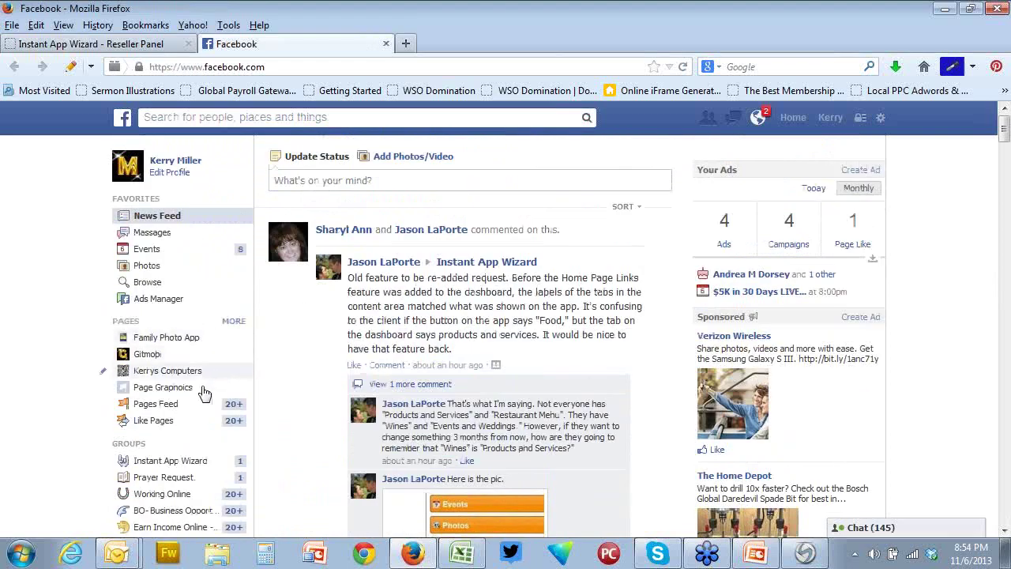
Go to the Instant App Wizard group from the sidebar and browse its recent posts
{"action": "left_click", "coordinate": [179, 461]}
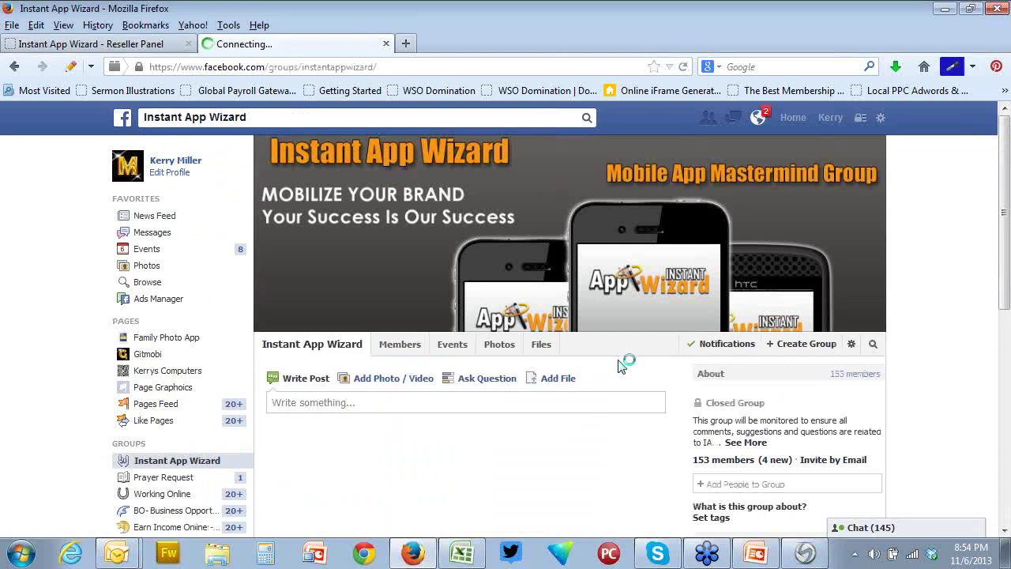
{"action": "scroll", "coordinate": [621, 365], "scroll_direction": "down", "scroll_amount": 6}
{"action": "scroll", "coordinate": [620, 365], "scroll_direction": "down", "scroll_amount": 3}
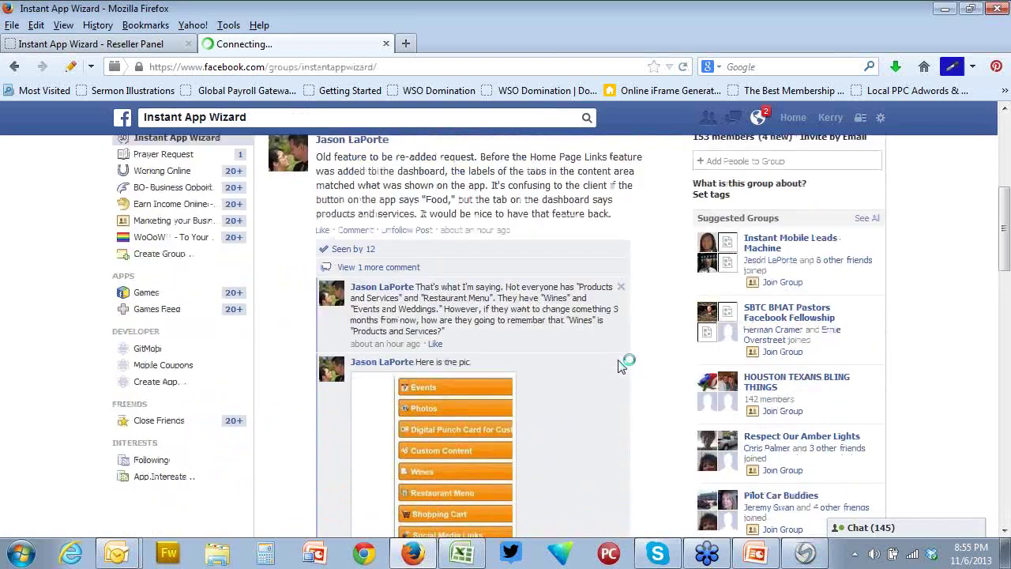
{"action": "scroll", "coordinate": [621, 365], "scroll_direction": "down", "scroll_amount": 3}
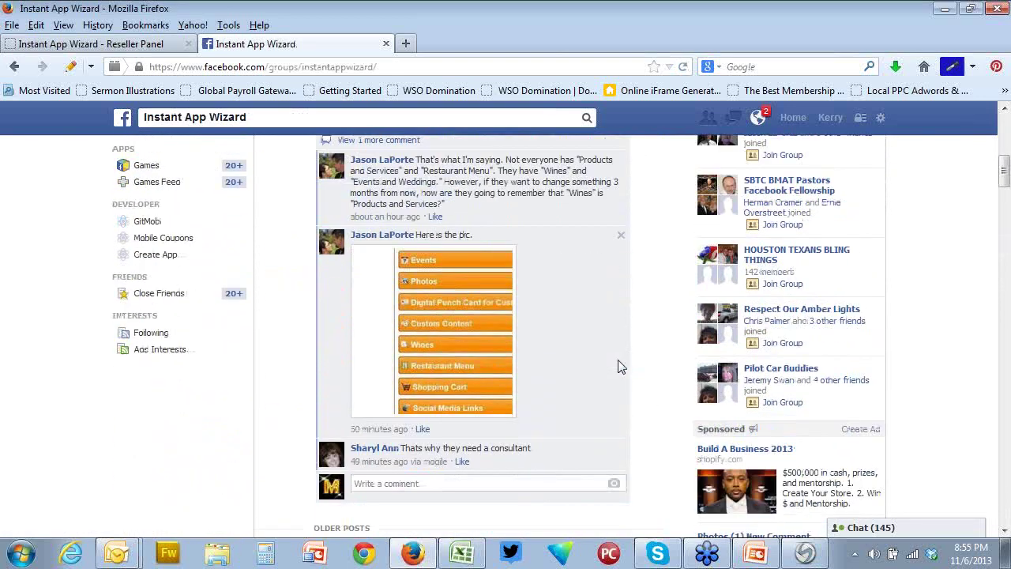
{"action": "scroll", "coordinate": [625, 366], "scroll_direction": "up", "scroll_amount": 4}
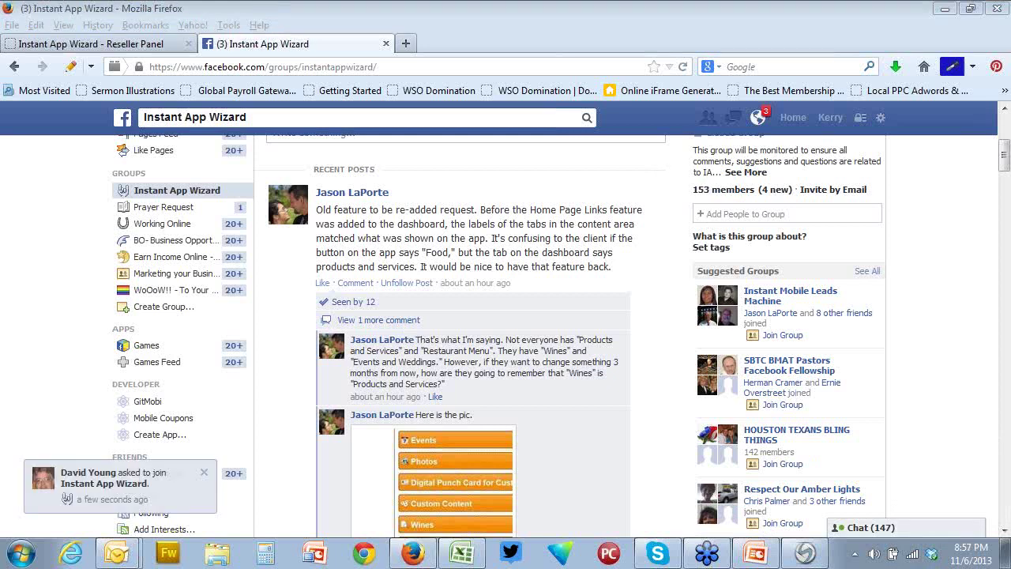
Close the join-request notice and scroll the feed down to the 'Hello all!' October update post
{"action": "left_click", "coordinate": [203, 473]}
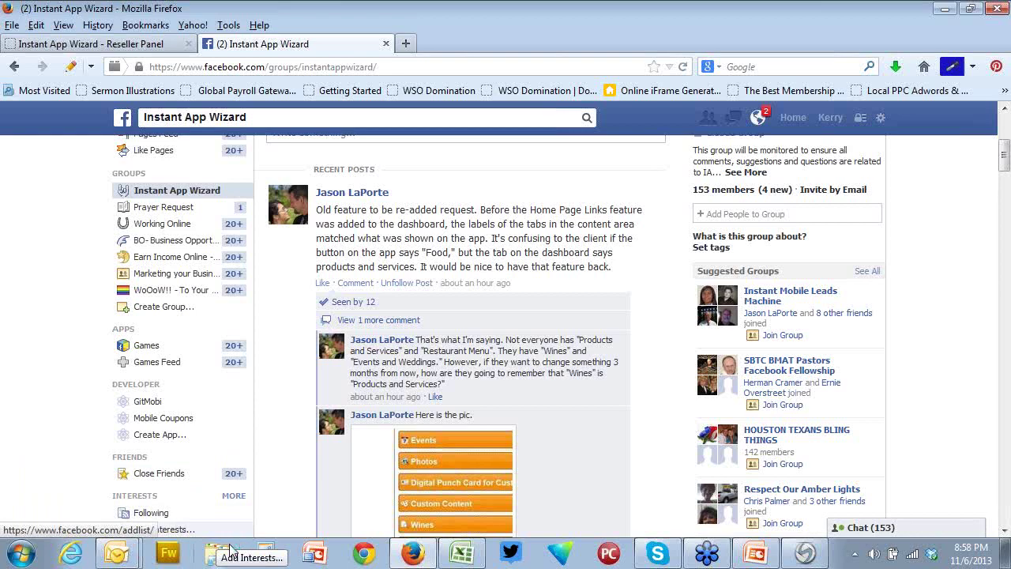
{"action": "scroll", "coordinate": [577, 425], "scroll_direction": "down", "scroll_amount": 10}
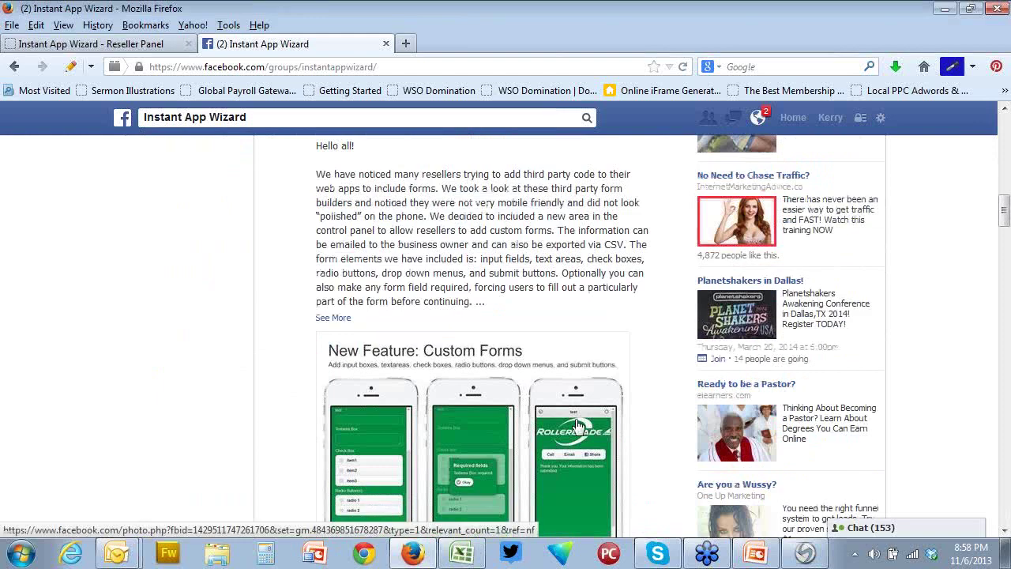
{"action": "scroll", "coordinate": [577, 424], "scroll_direction": "up", "scroll_amount": 2}
{"action": "scroll", "coordinate": [577, 424], "scroll_direction": "down", "scroll_amount": 10}
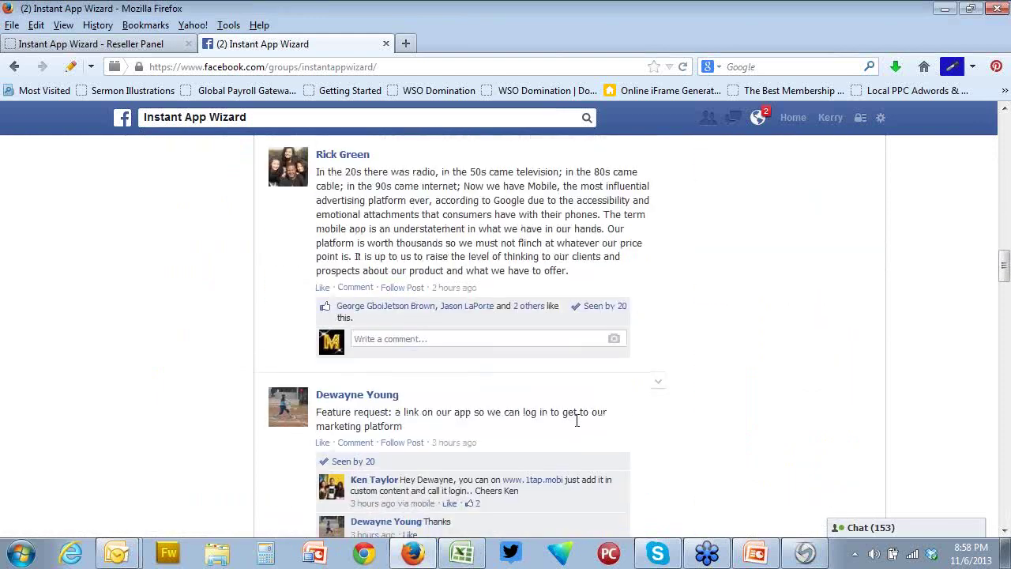
{"action": "scroll", "coordinate": [577, 424], "scroll_direction": "down", "scroll_amount": 10}
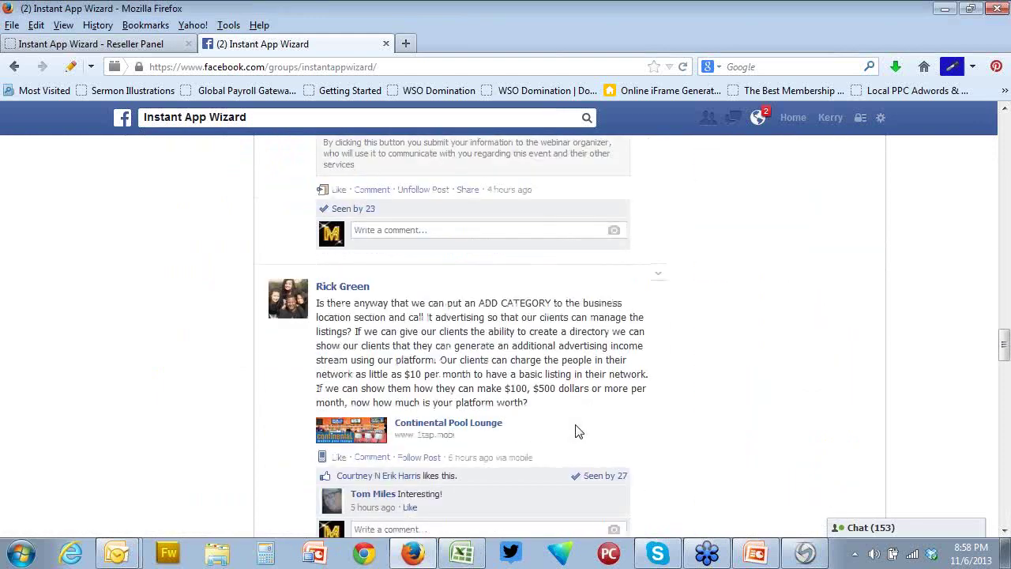
{"action": "scroll", "coordinate": [577, 431], "scroll_direction": "down", "scroll_amount": 15}
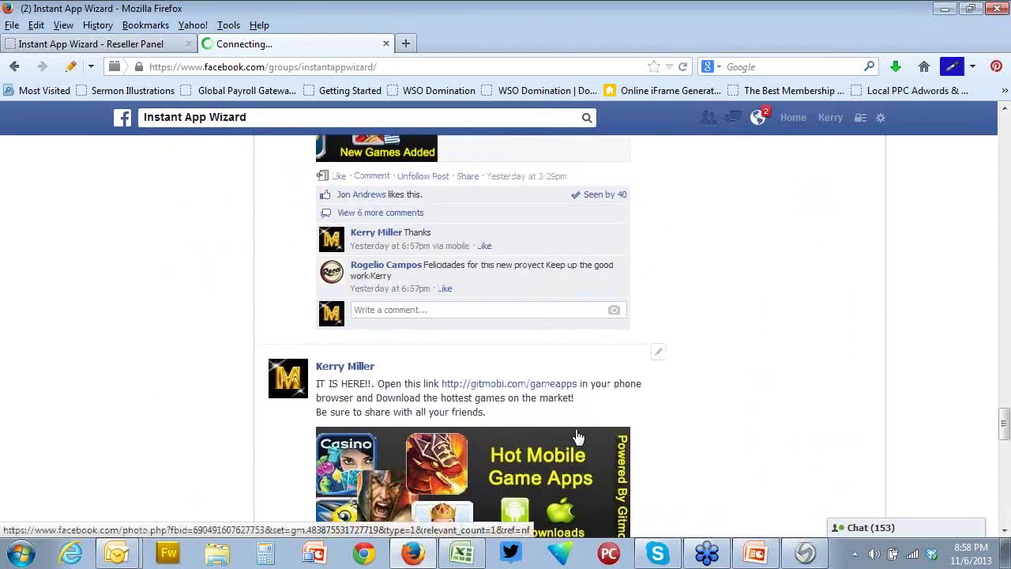
{"action": "scroll", "coordinate": [577, 437], "scroll_direction": "down", "scroll_amount": 6}
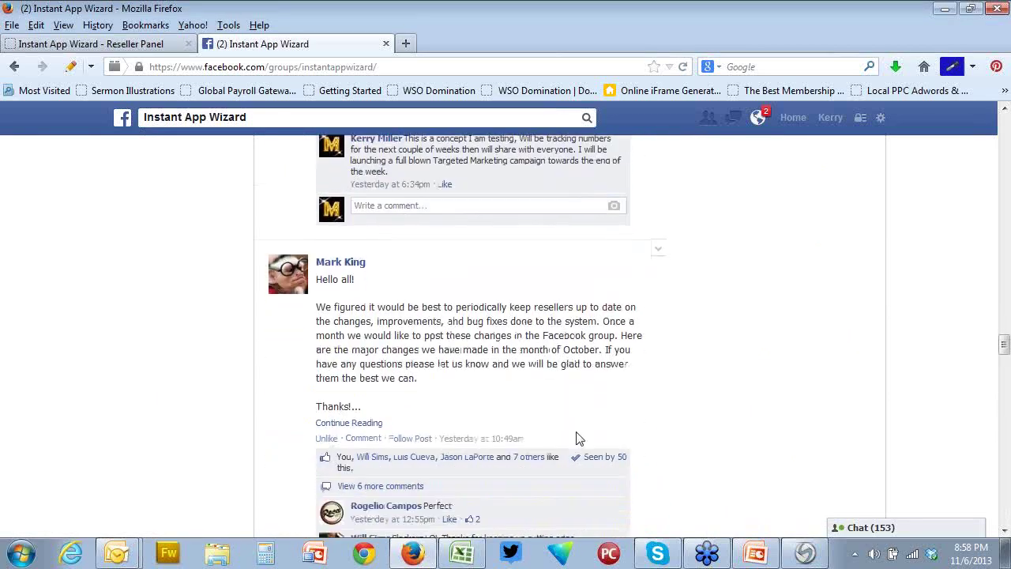
{"action": "scroll", "coordinate": [577, 439], "scroll_direction": "down", "scroll_amount": 1}
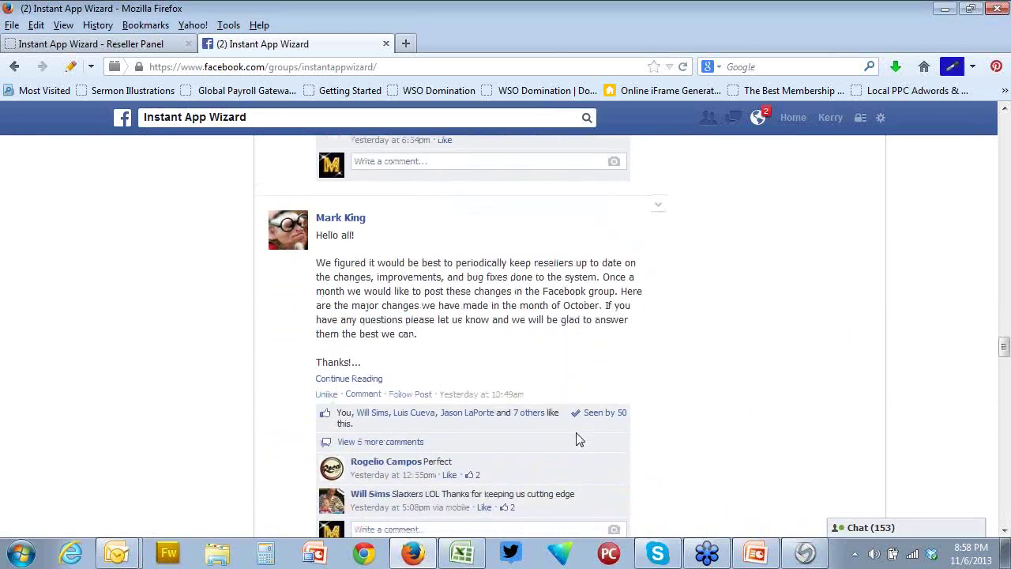
Open the full October update post with Continue Reading and skim its opening
{"action": "left_click", "coordinate": [373, 379]}
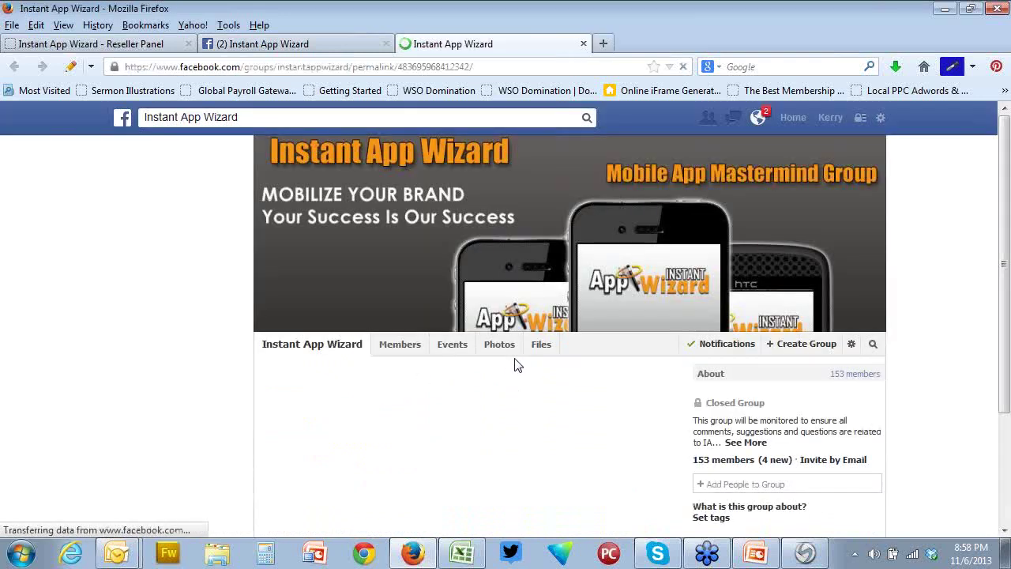
{"action": "scroll", "coordinate": [518, 365], "scroll_direction": "down", "scroll_amount": 3}
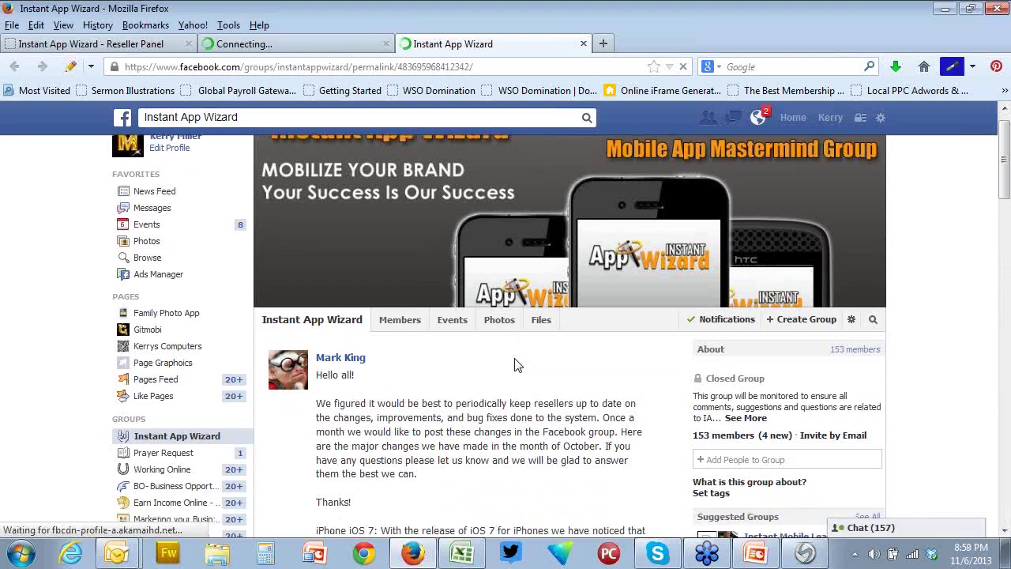
{"action": "scroll", "coordinate": [518, 365], "scroll_direction": "down", "scroll_amount": 8}
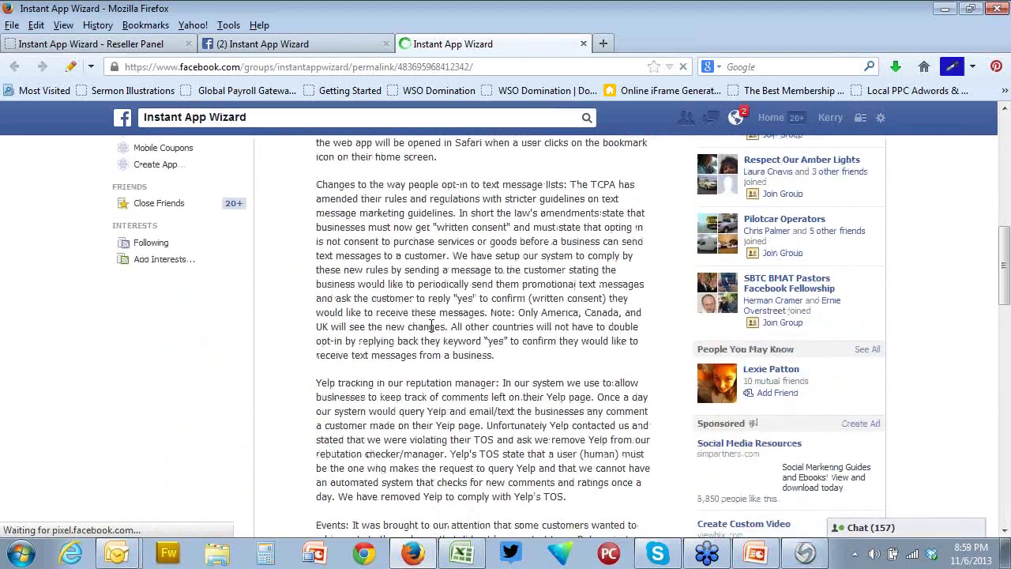
{"action": "scroll", "coordinate": [431, 324], "scroll_direction": "up", "scroll_amount": 5}
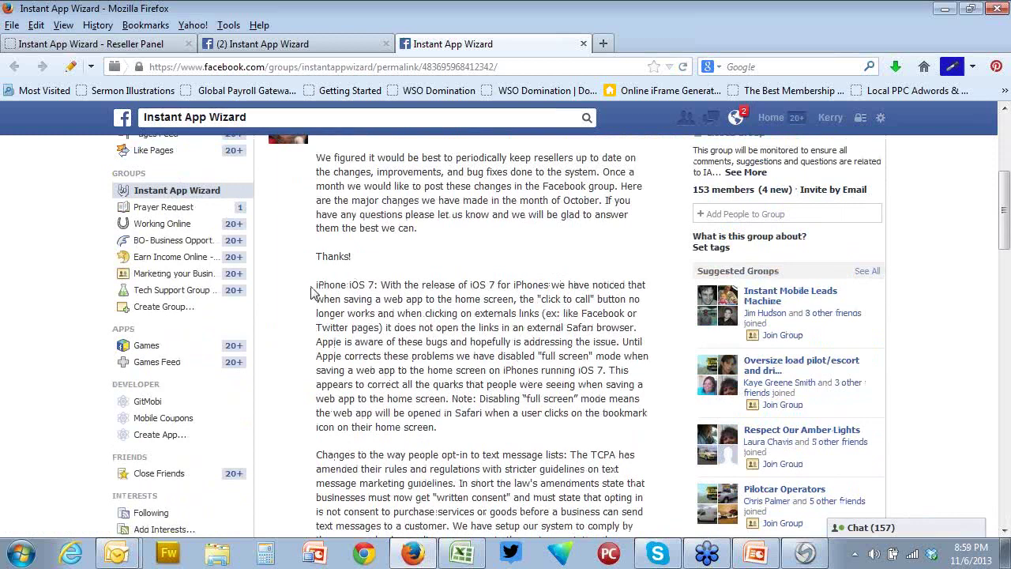
Highlight the iPhone iOS 7 paragraph, read through the listed changes, then clear the highlight
{"action": "left_click_drag", "start_coordinate": [316, 290], "coordinate": [460, 433]}
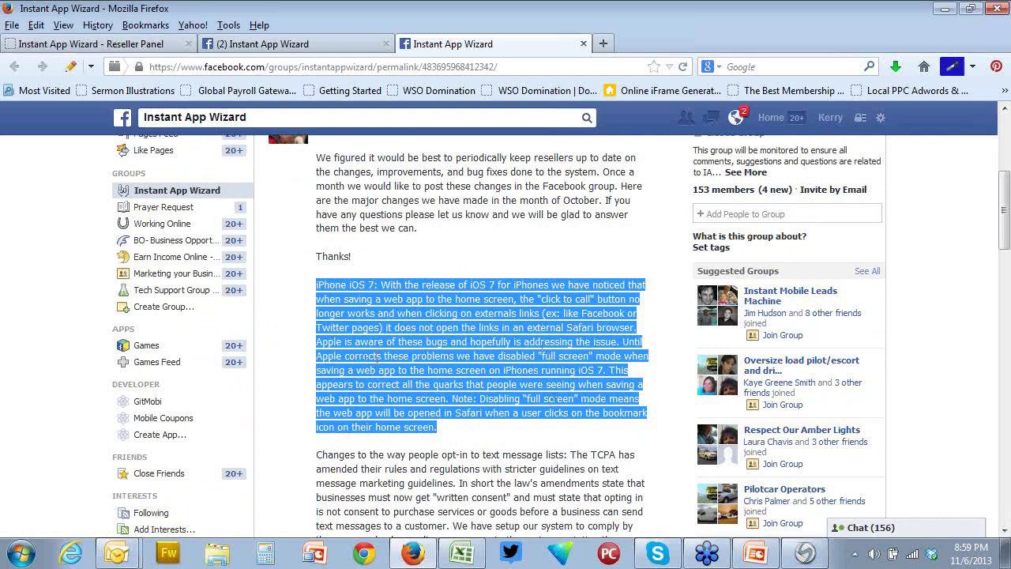
{"action": "scroll", "coordinate": [377, 357], "scroll_direction": "down", "scroll_amount": 5}
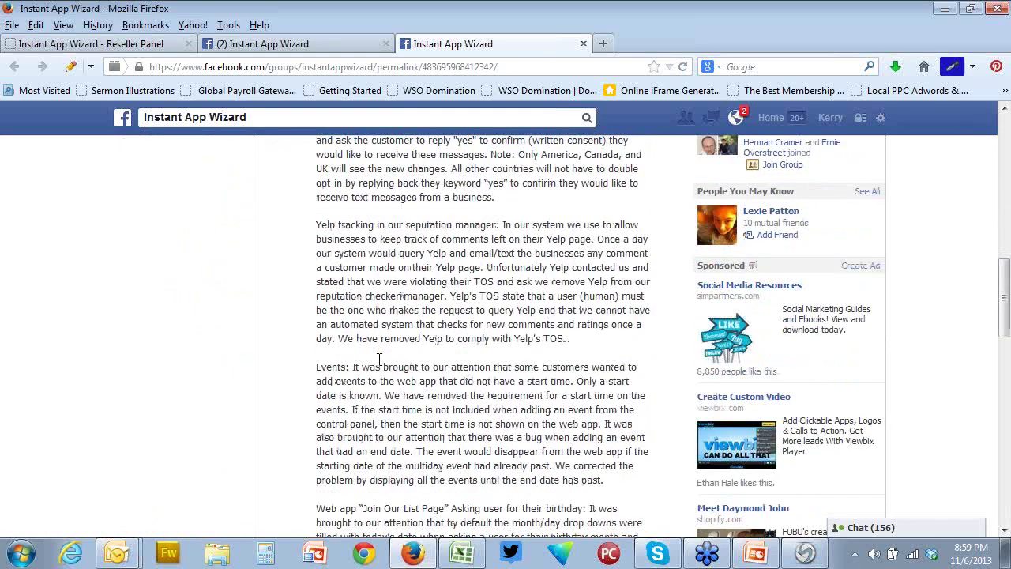
{"action": "scroll", "coordinate": [379, 359], "scroll_direction": "down", "scroll_amount": 3}
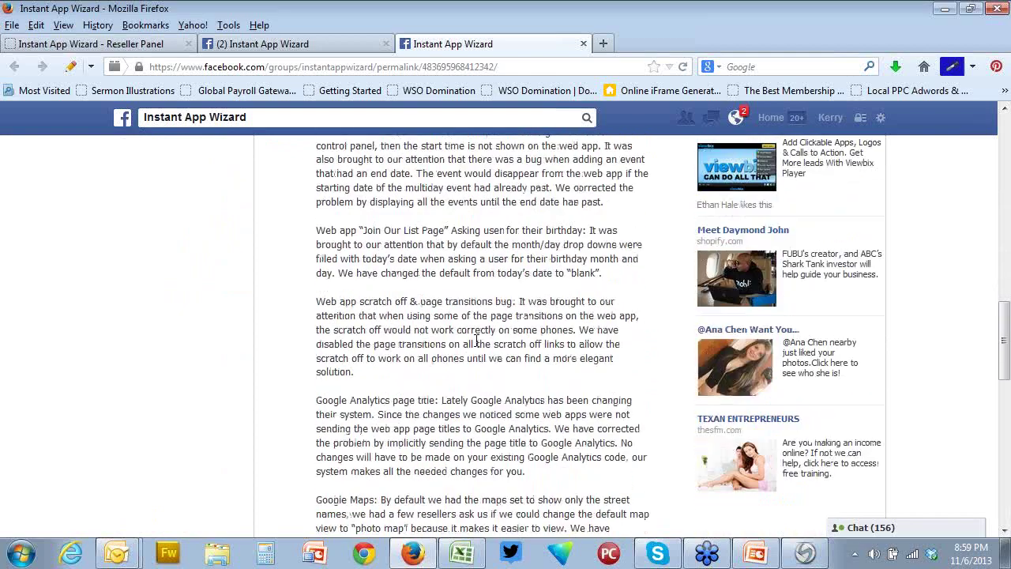
{"action": "scroll", "coordinate": [477, 342], "scroll_direction": "down", "scroll_amount": 4}
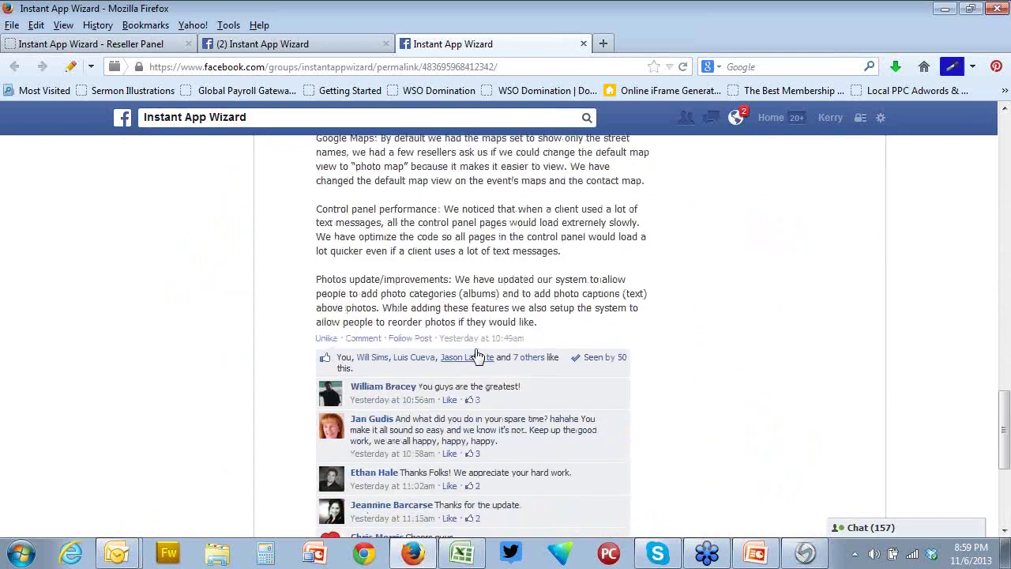
{"action": "scroll", "coordinate": [693, 470], "scroll_direction": "up", "scroll_amount": 3}
{"action": "scroll", "coordinate": [463, 401], "scroll_direction": "down", "scroll_amount": 2}
{"action": "scroll", "coordinate": [527, 406], "scroll_direction": "up", "scroll_amount": 2}
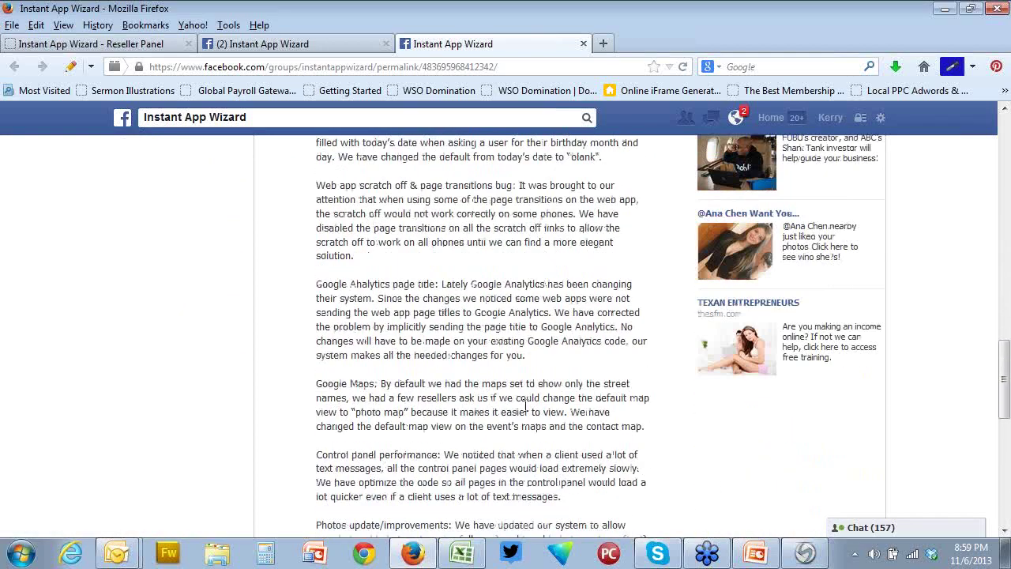
{"action": "scroll", "coordinate": [526, 405], "scroll_direction": "up", "scroll_amount": 5}
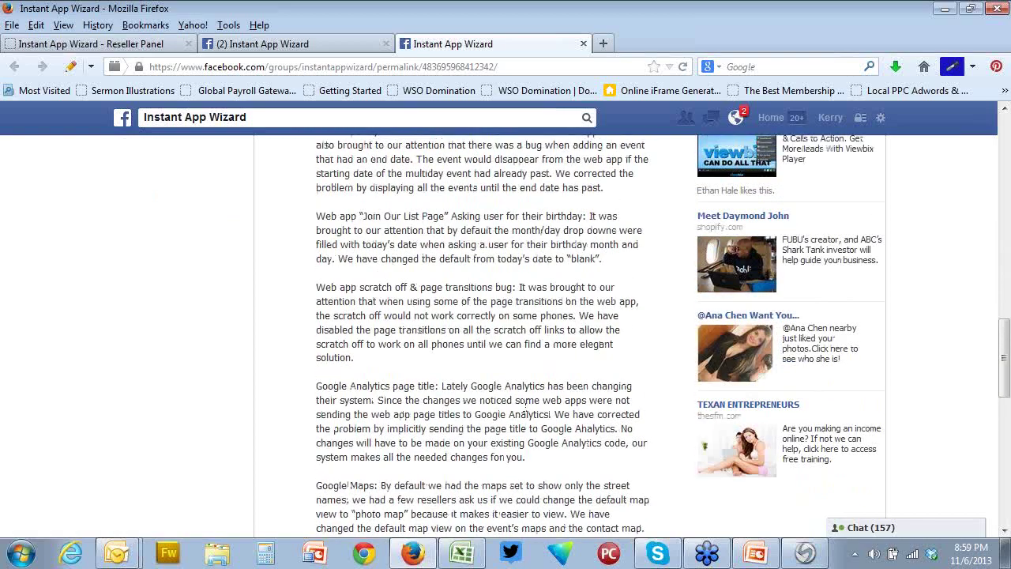
{"action": "scroll", "coordinate": [526, 405], "scroll_direction": "up", "scroll_amount": 8}
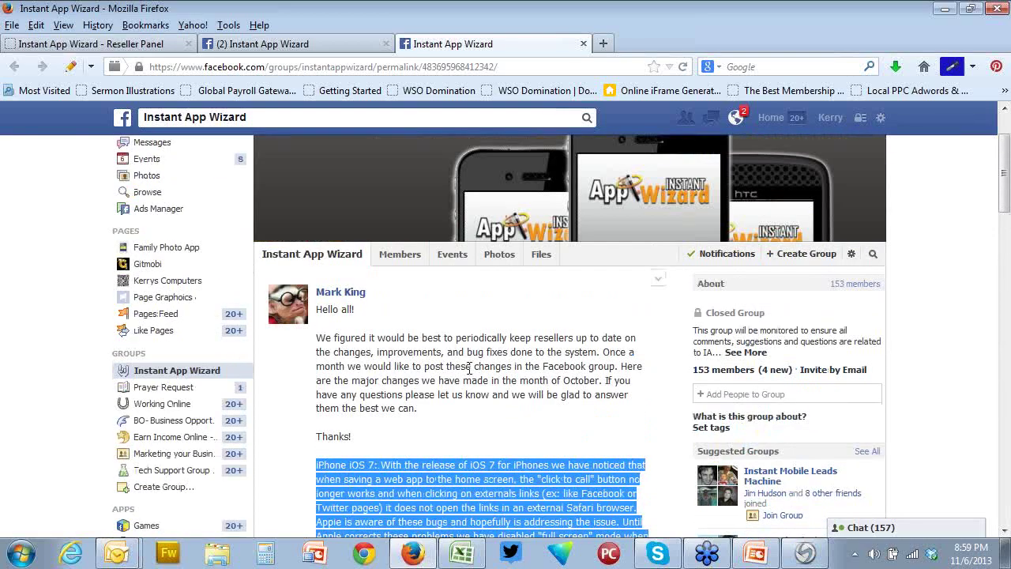
{"action": "left_click", "coordinate": [425, 350]}
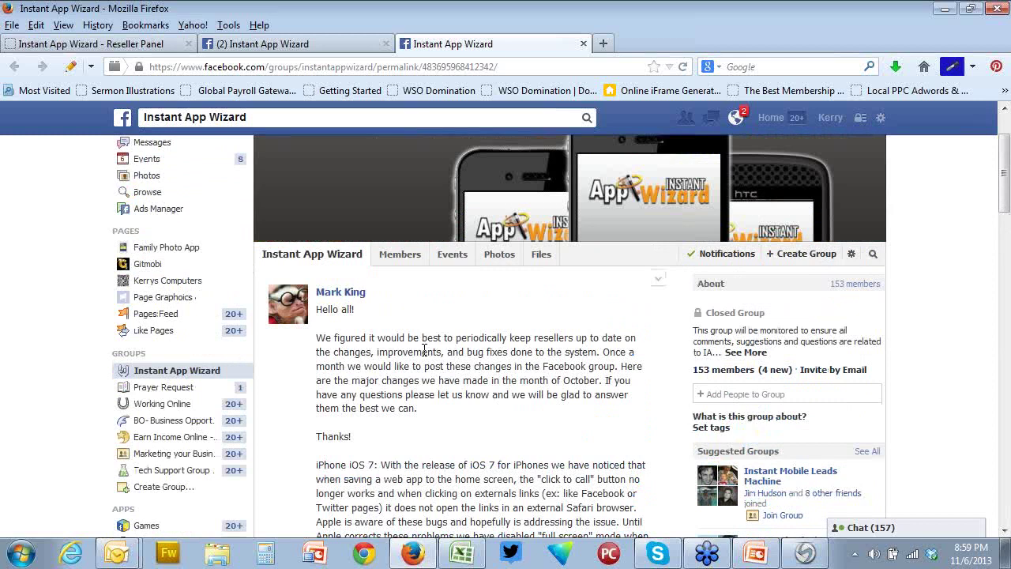